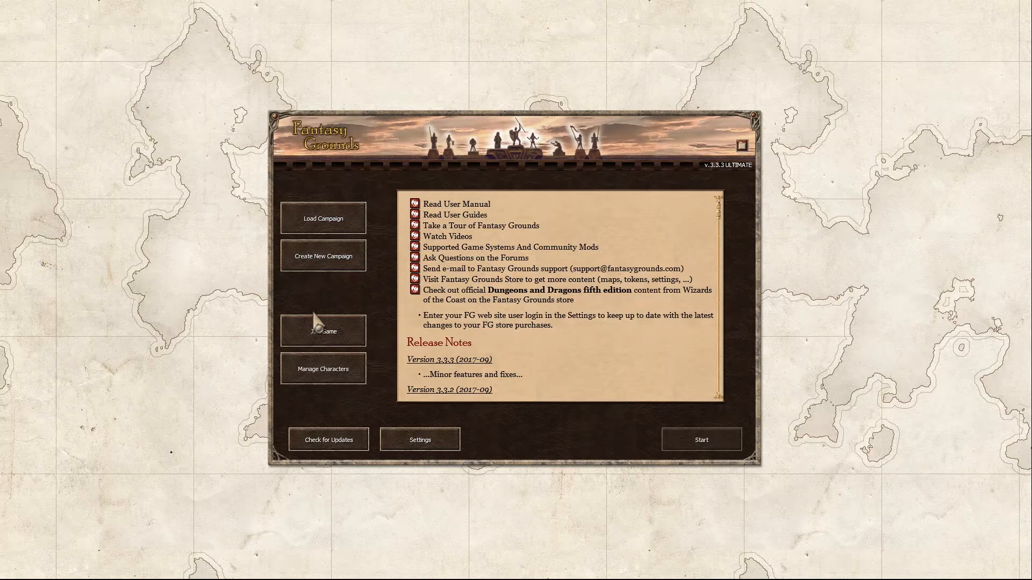
Step: Open the Join Game form from the Fantasy Grounds launcher
left_click(321, 340)
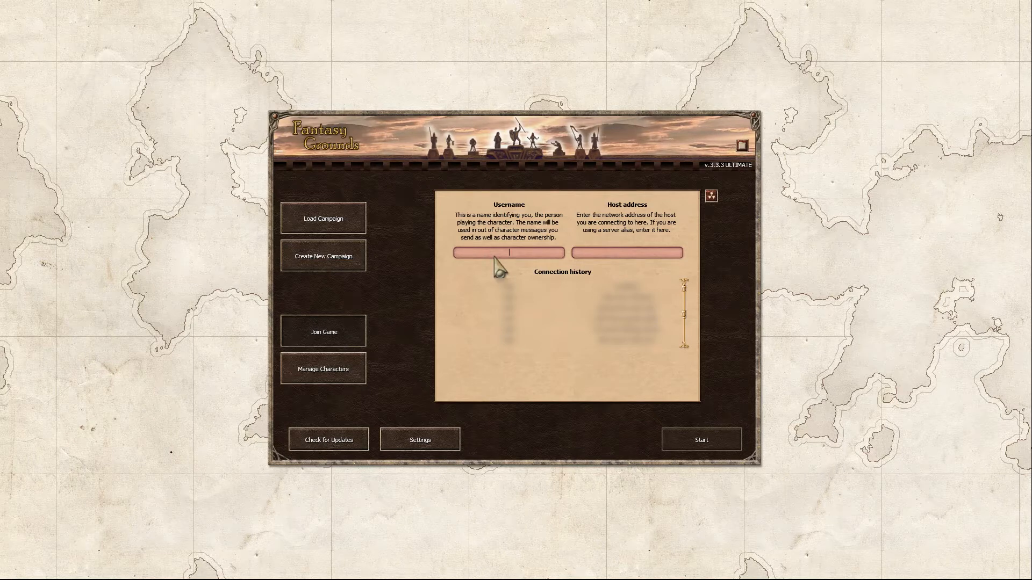
Step: Enter the player's username and 'localhost' as the host address
type("Colin")
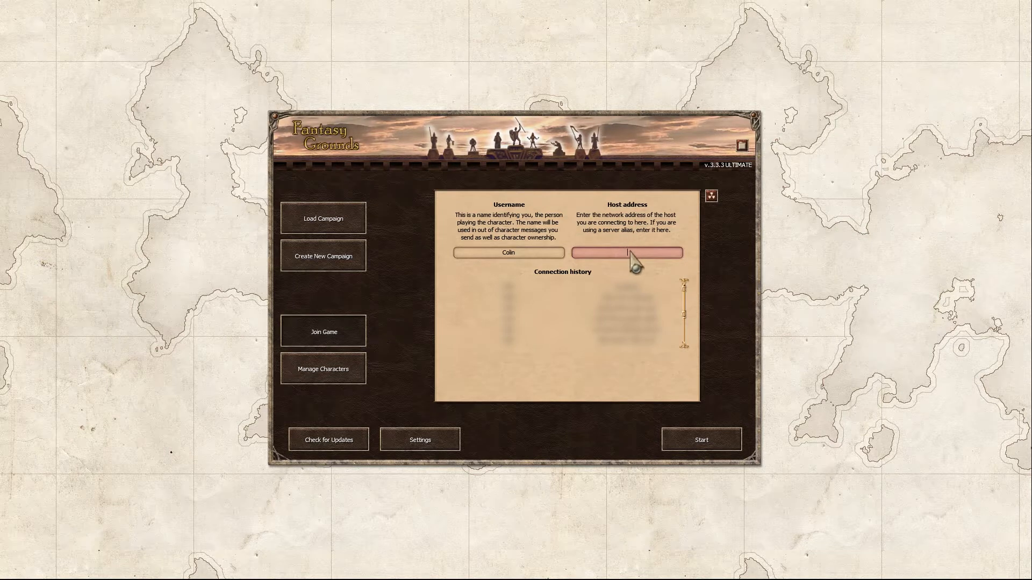
type("lo")
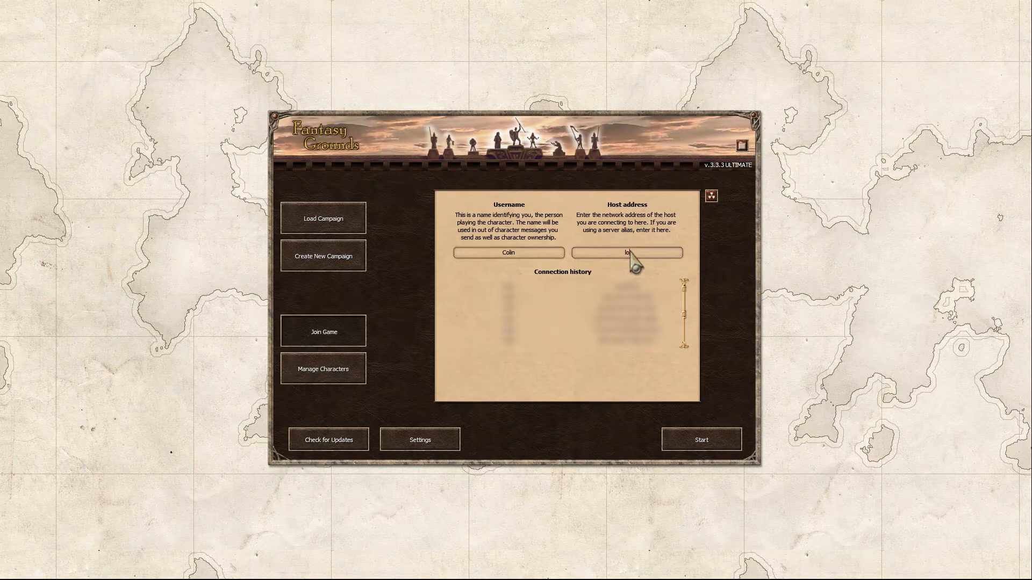
type("calhost")
Step: Start the connection, enter the game password correcting a typo, and join the localhost game
left_click(702, 441)
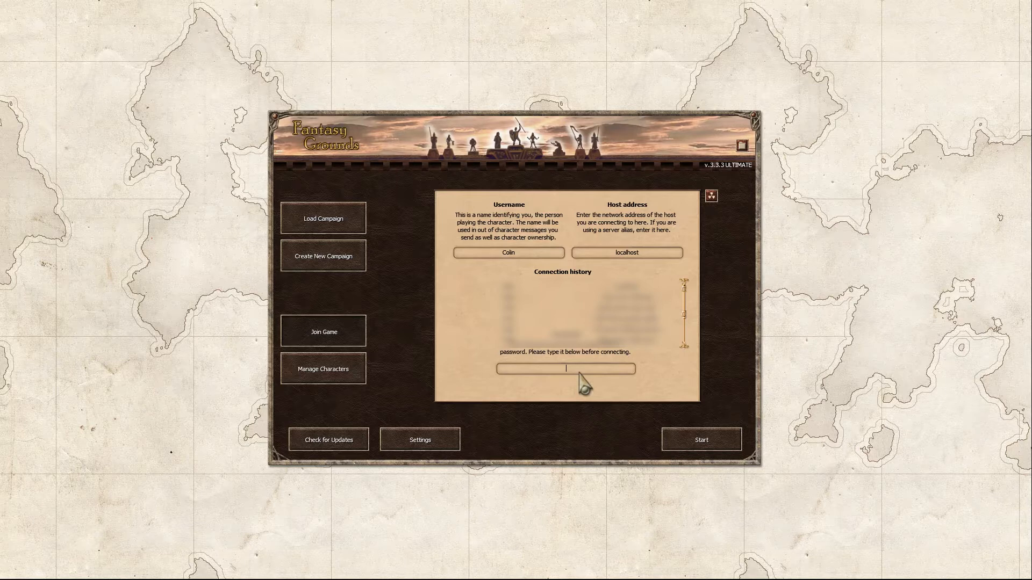
key("BackSpace")
left_click(695, 444)
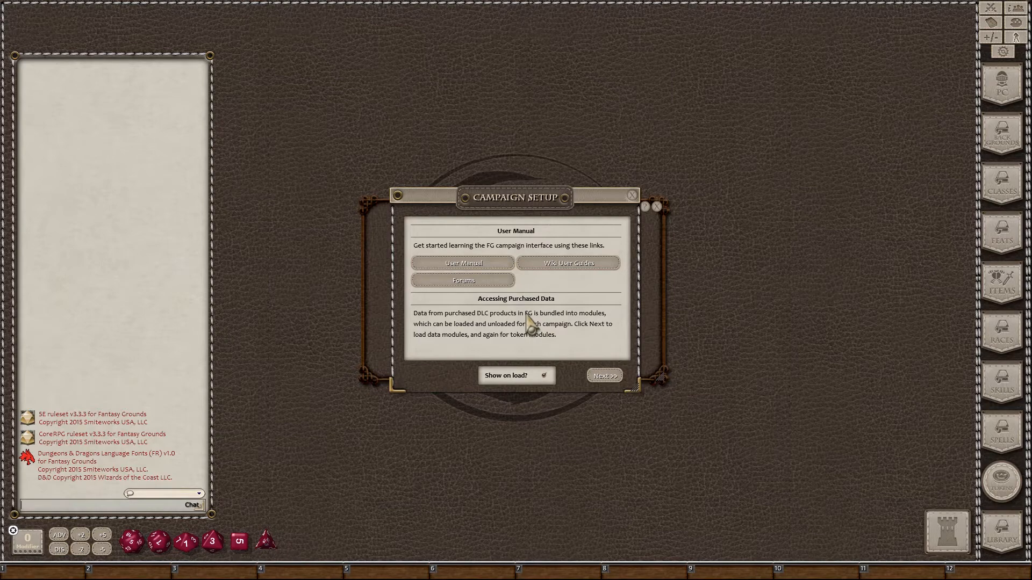
Step: Close the Campaign Setup window and the empty Character Selection window
left_click(632, 195)
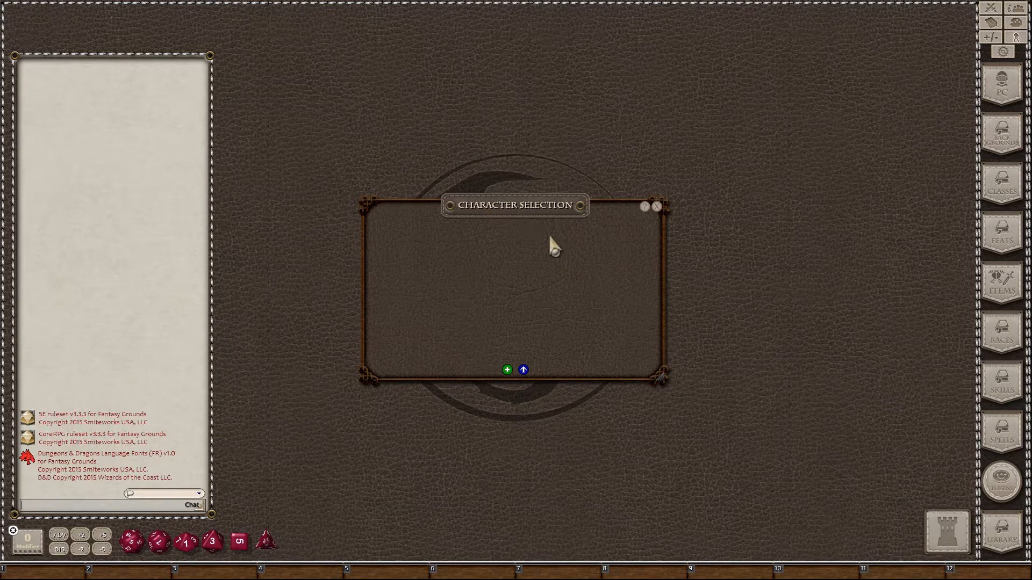
left_click(657, 206)
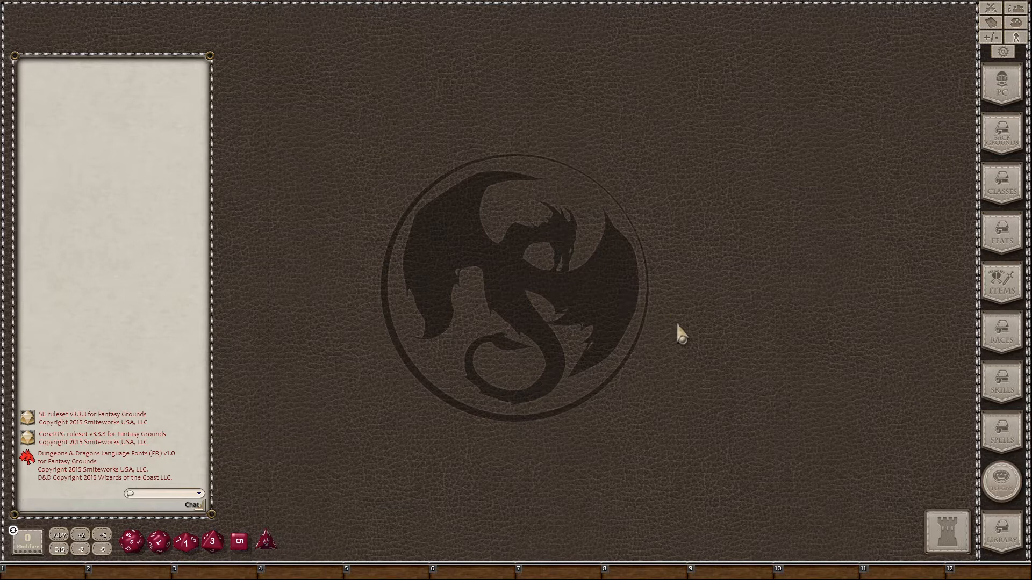
Step: Open the Library and position it near the top middle of the tabletop
left_click(1000, 535)
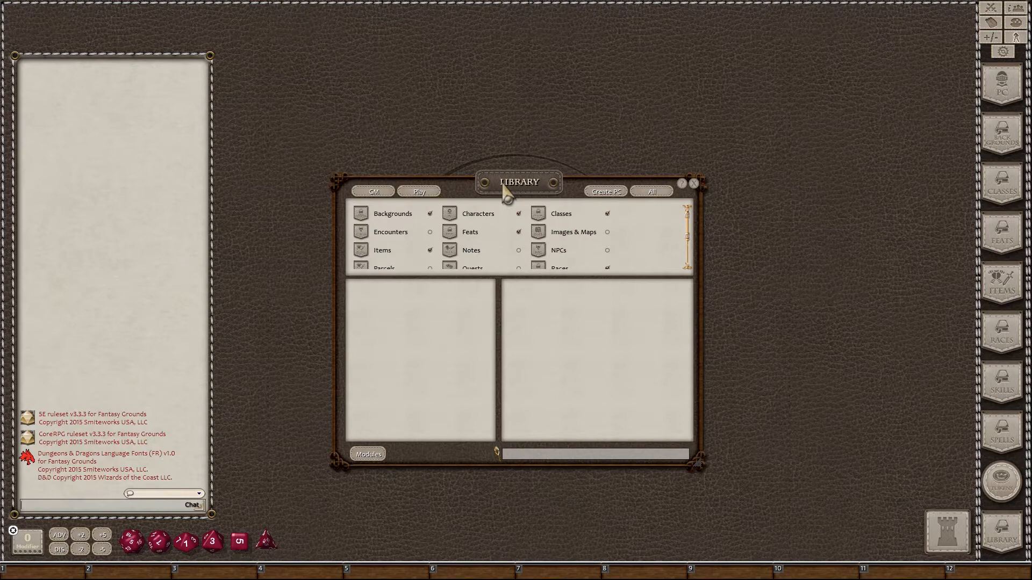
left_click_drag(516, 185, 512, 152)
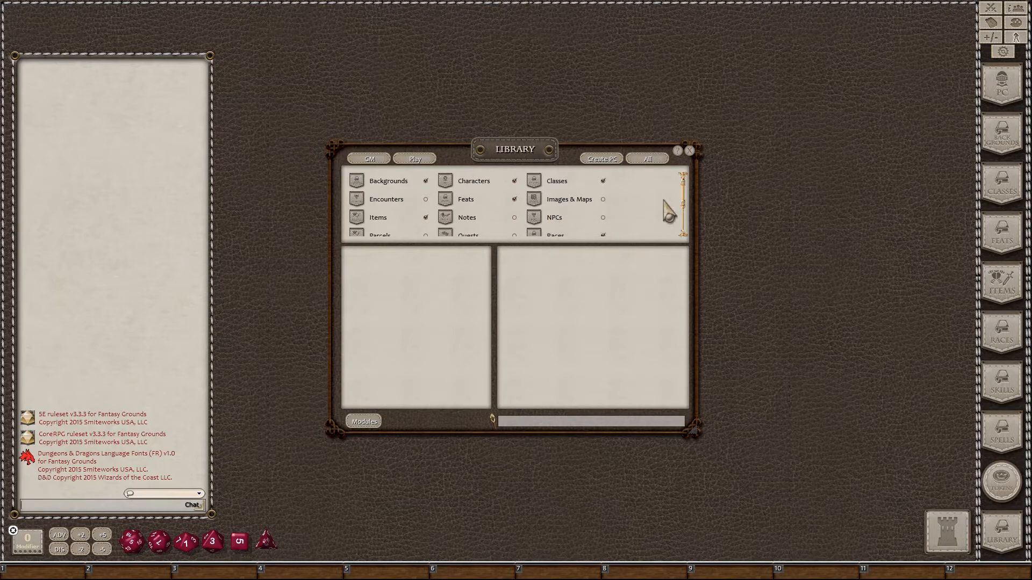
scroll(682, 215, "down", 2)
scroll(684, 228, "up", 3)
left_click_drag(514, 155, 520, 155)
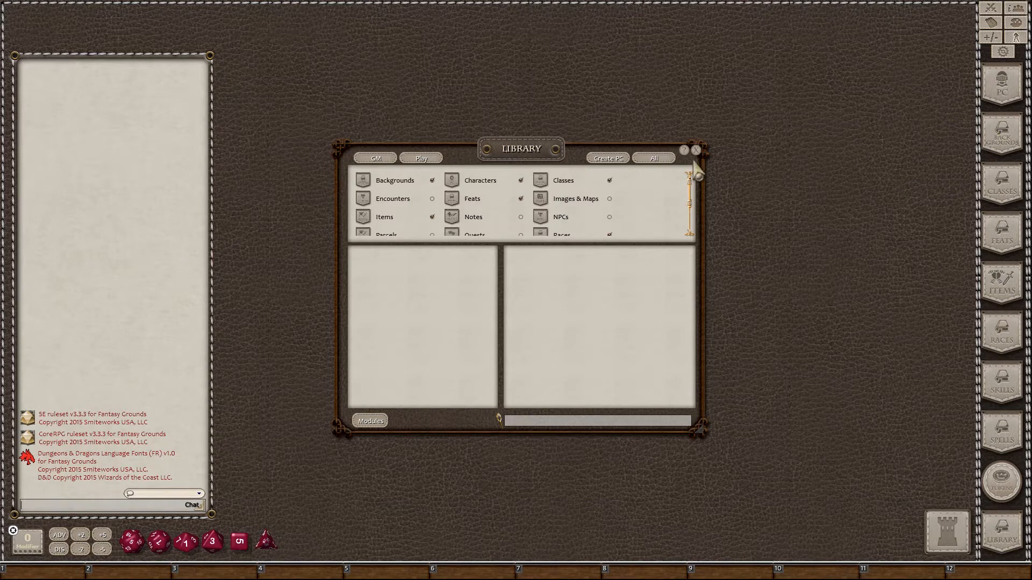
left_click(377, 158)
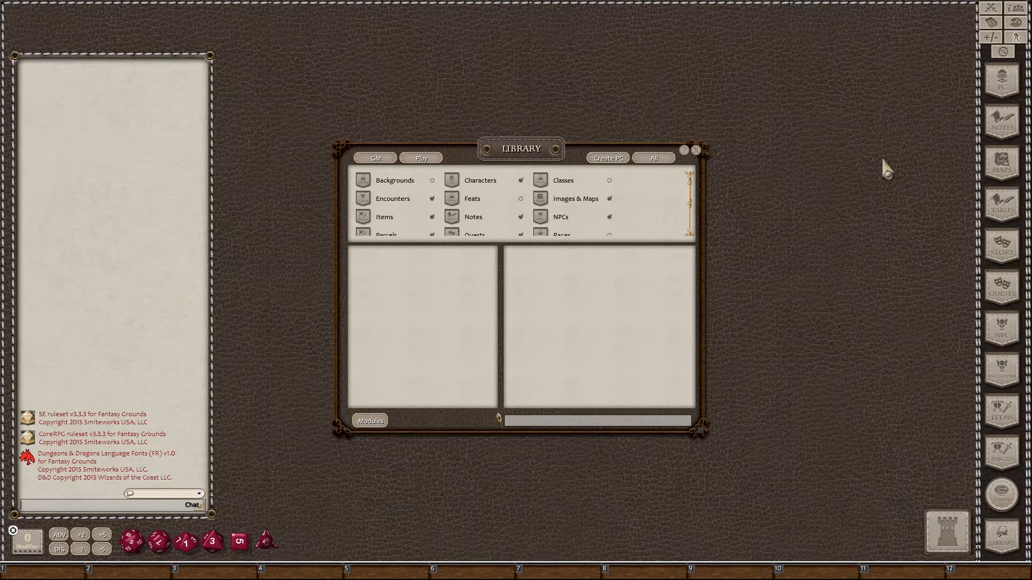
left_click(430, 159)
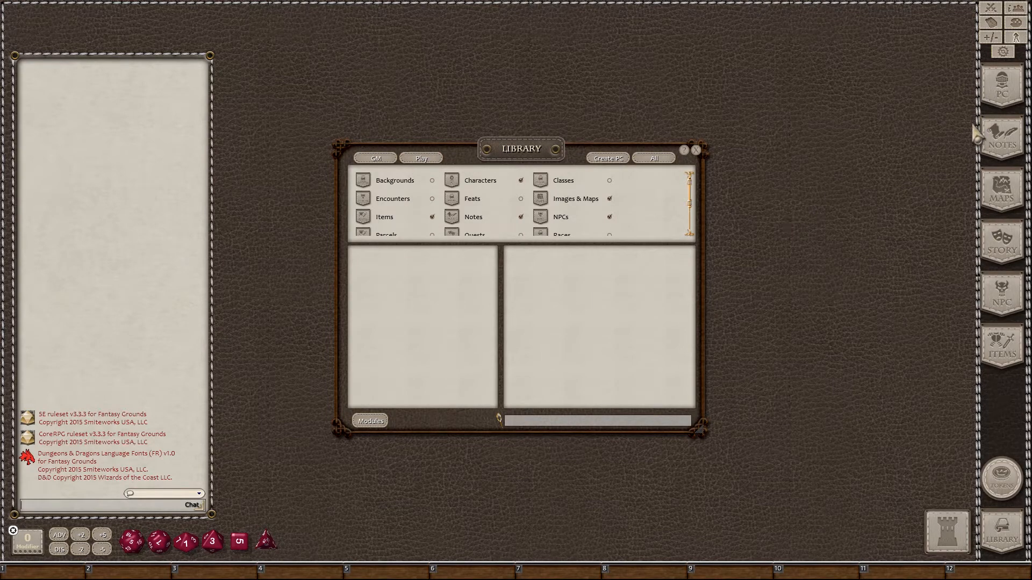
left_click(602, 161)
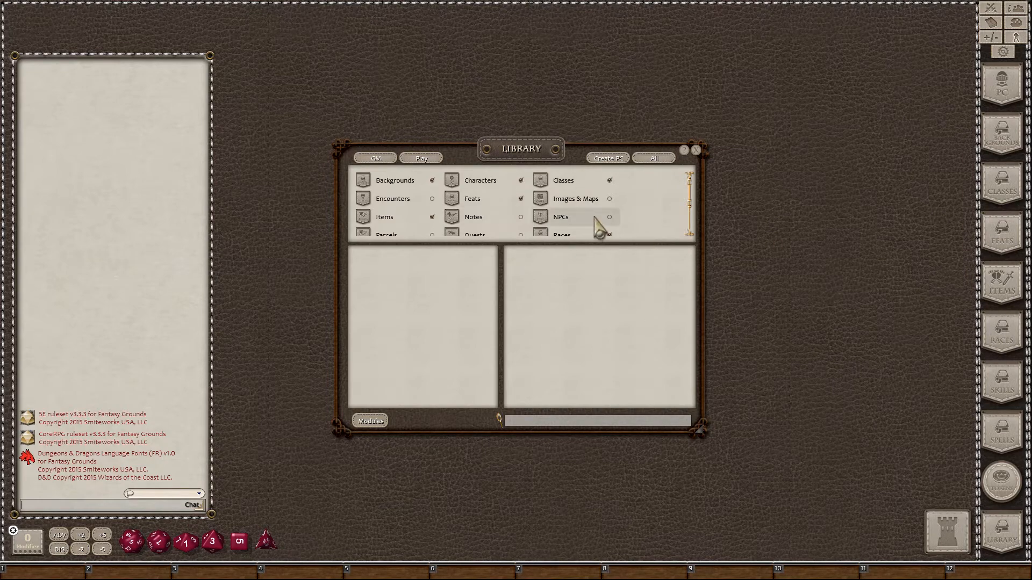
left_click(520, 218)
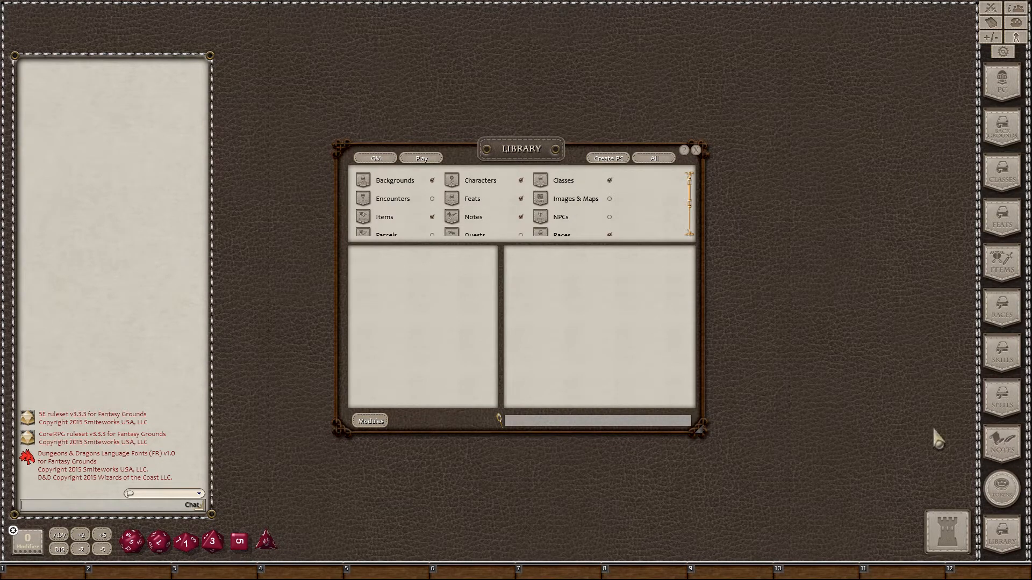
left_click(521, 217)
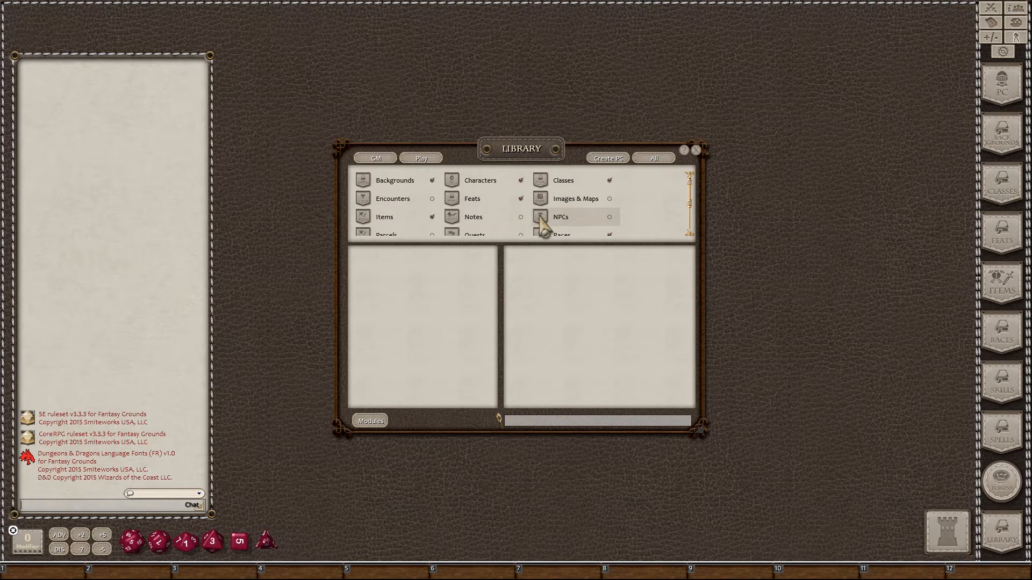
Step: Load the DD PHB Deluxe module from the Data Module Activation list
left_click(371, 421)
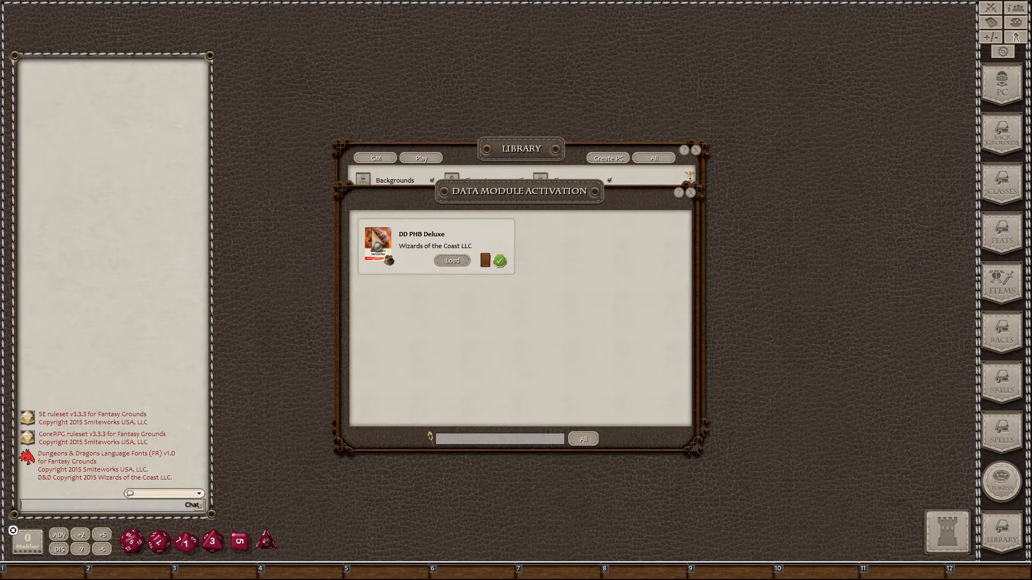
left_click(452, 263)
Step: Return to the Library, show DD PHB Deluxe contents and browse its Classes list
left_click(690, 192)
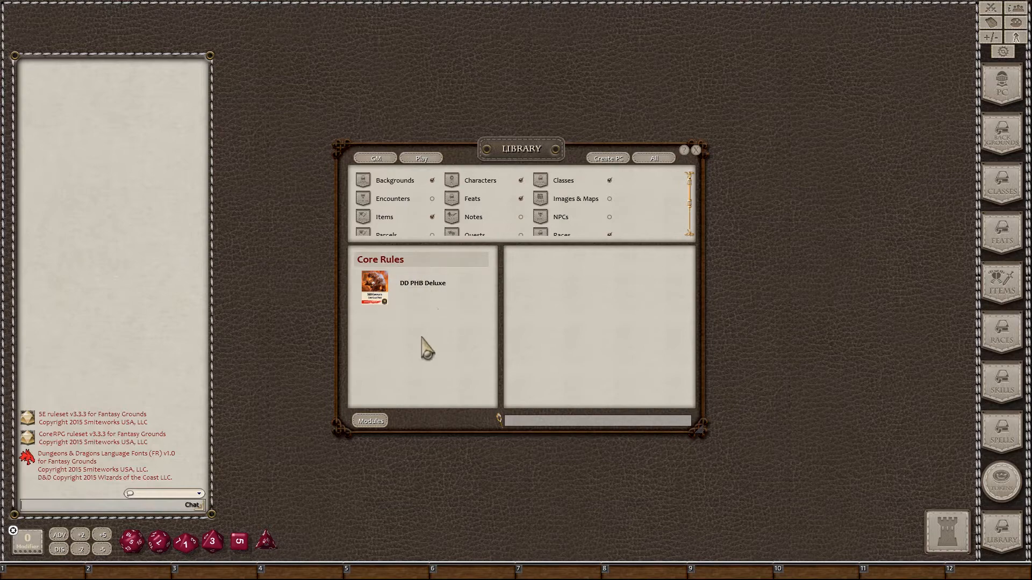
left_click(414, 285)
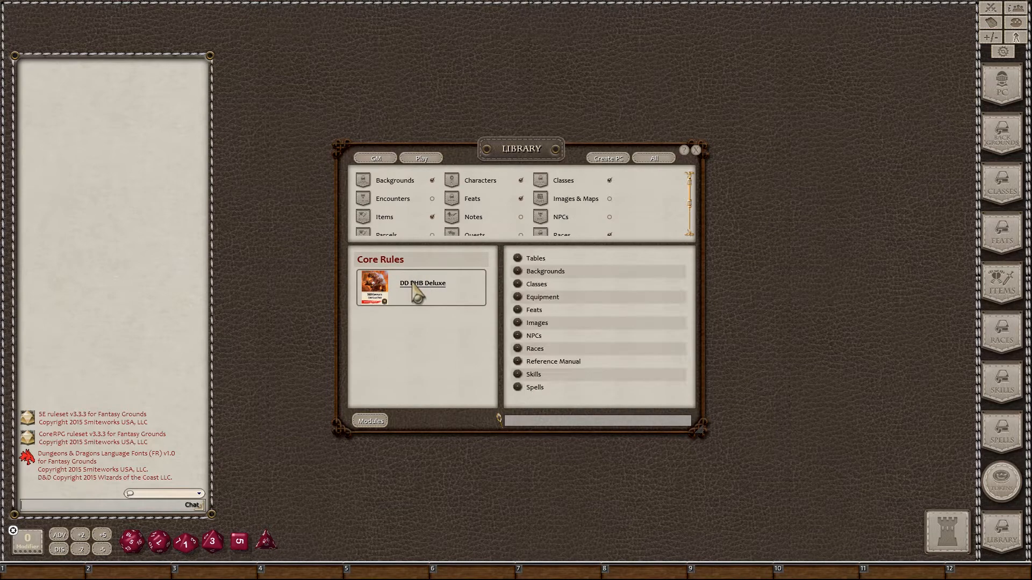
left_click(536, 285)
scroll(442, 299, "down", 3)
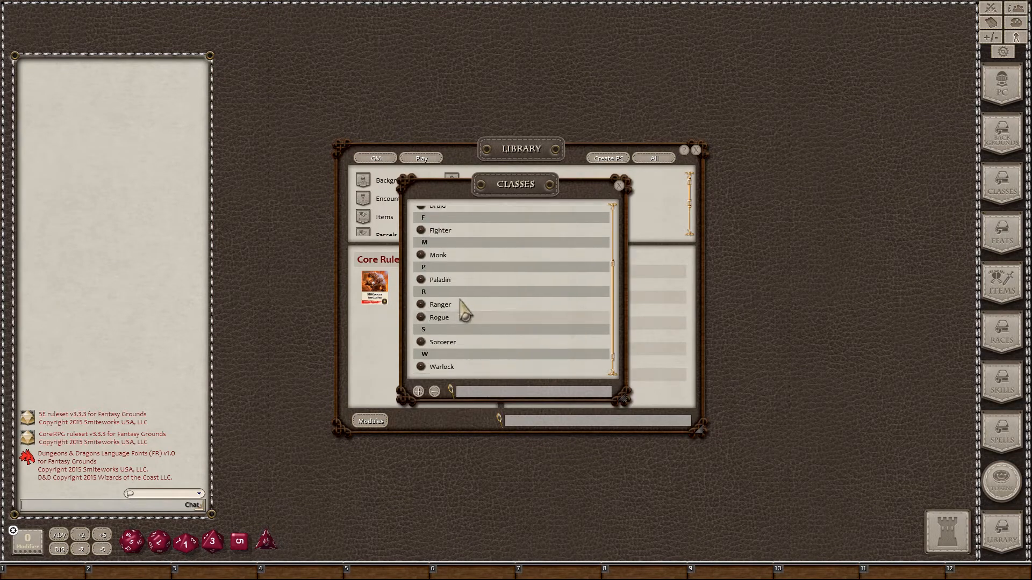
scroll(461, 307, "up", 3)
left_click(619, 185)
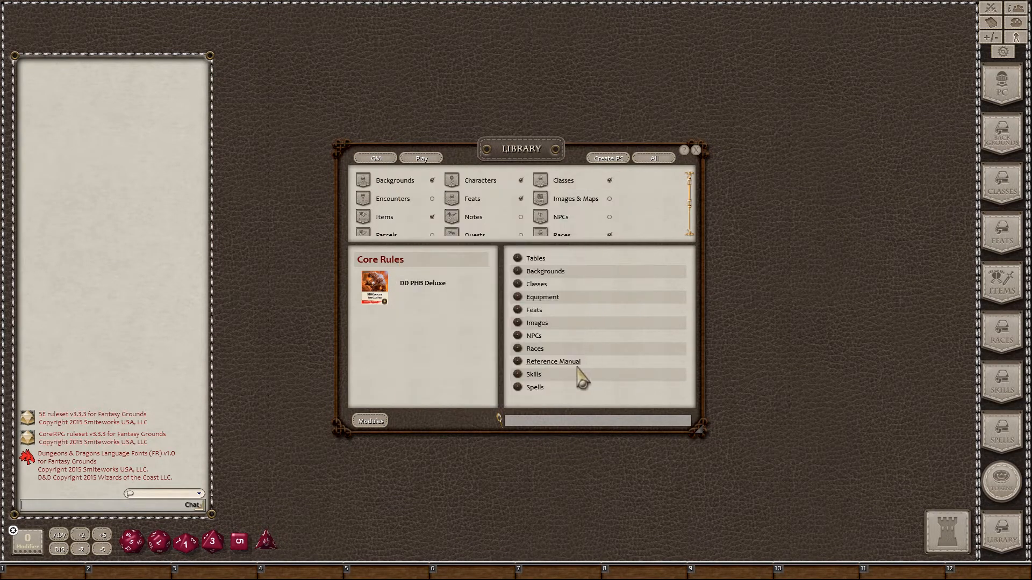
Step: Browse the DD PHB Deluxe Races list, then close it
left_click(525, 348)
scroll(516, 323, "down", 3)
scroll(537, 268, "up", 3)
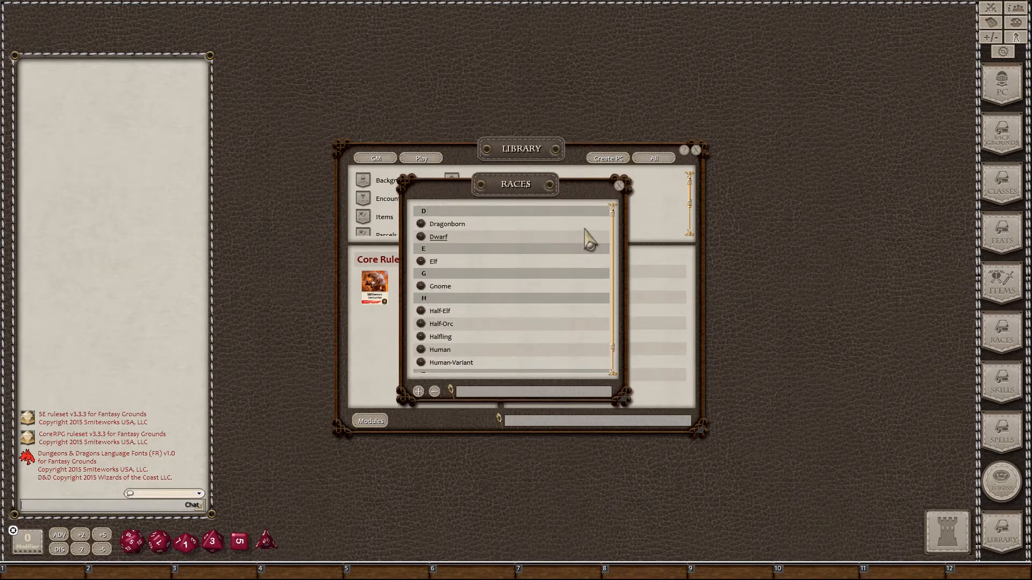
left_click(619, 186)
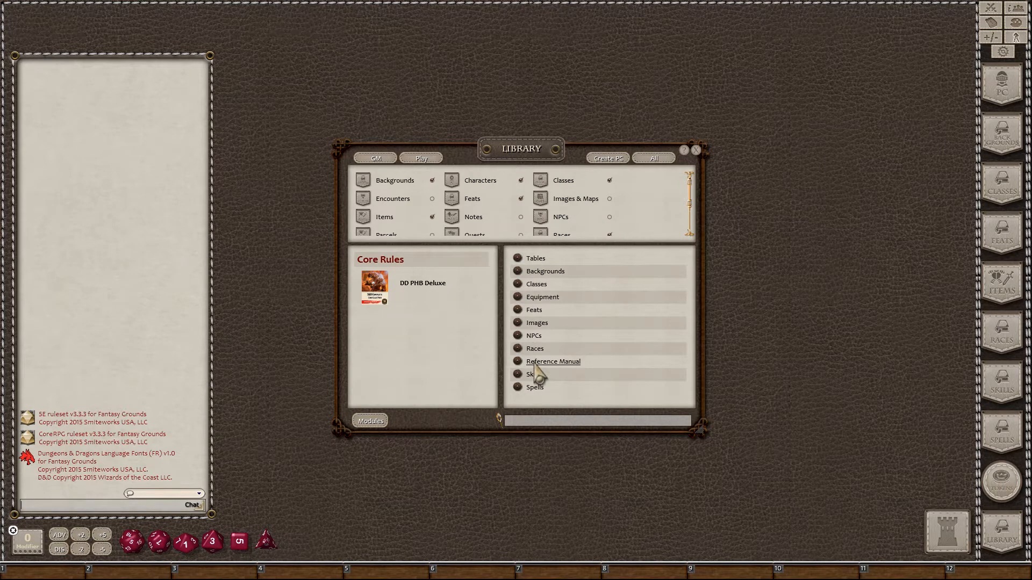
Step: Open the Players Handbook reference to Chapter 1's Step-by-Step Characters page
left_click(570, 365)
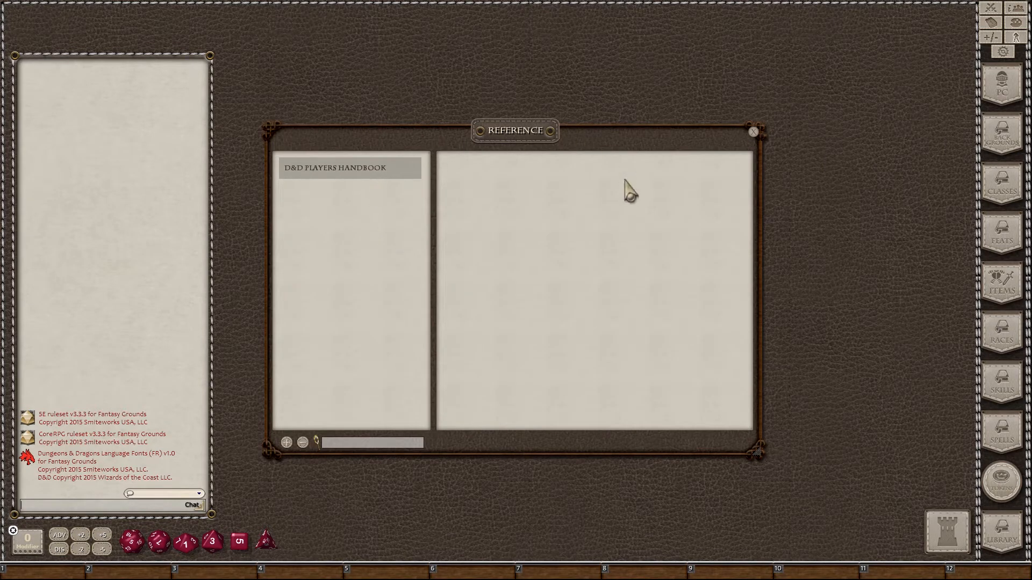
left_click(359, 169)
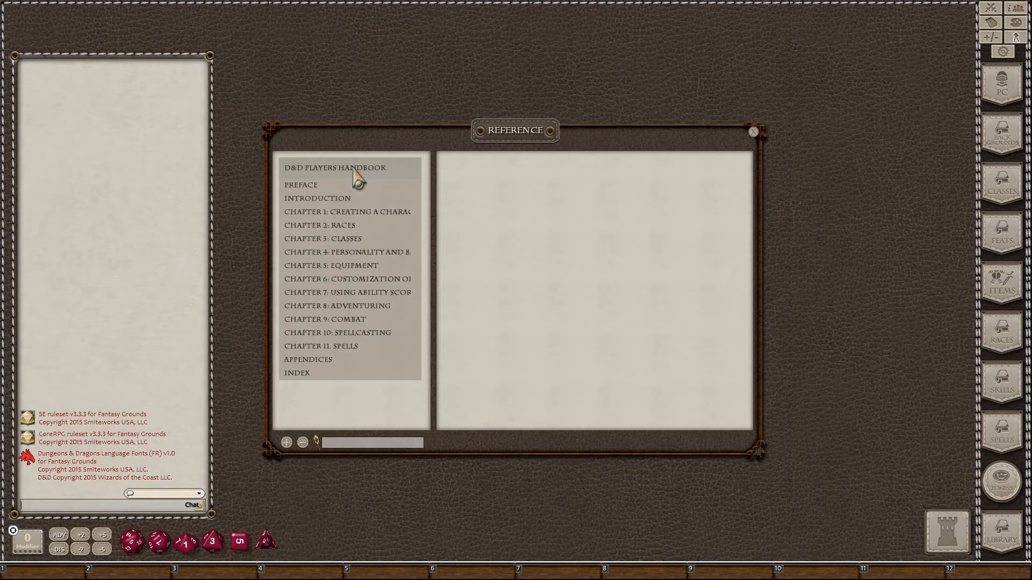
left_click(314, 213)
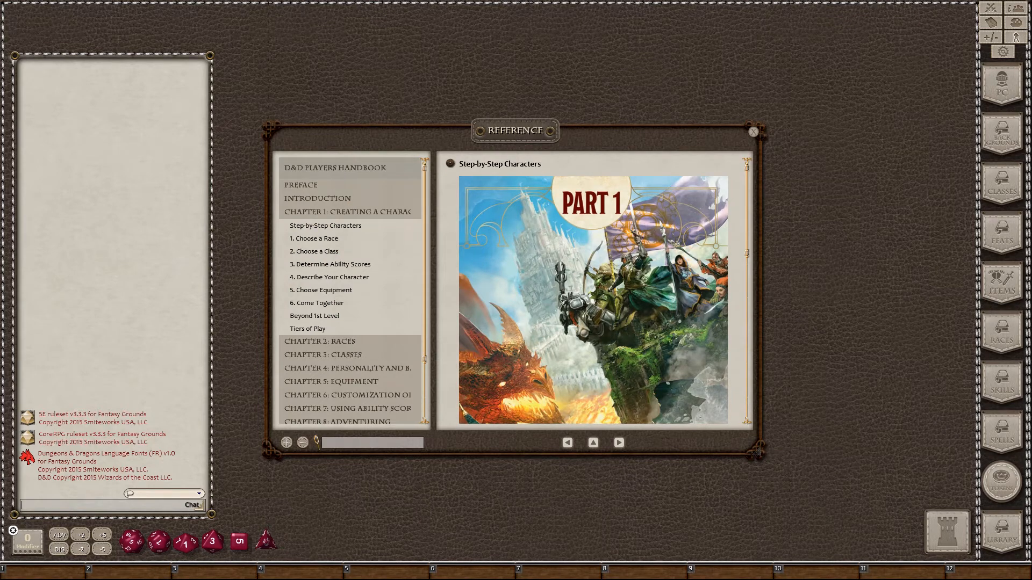
scroll(591, 266, "down", 3)
scroll(590, 260, "down", 8)
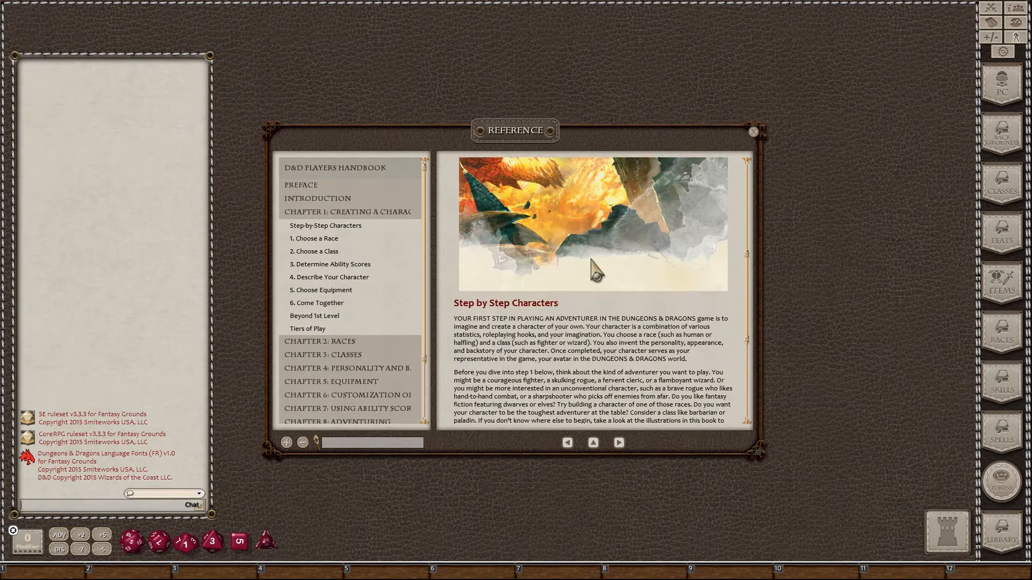
scroll(592, 260, "down", 3)
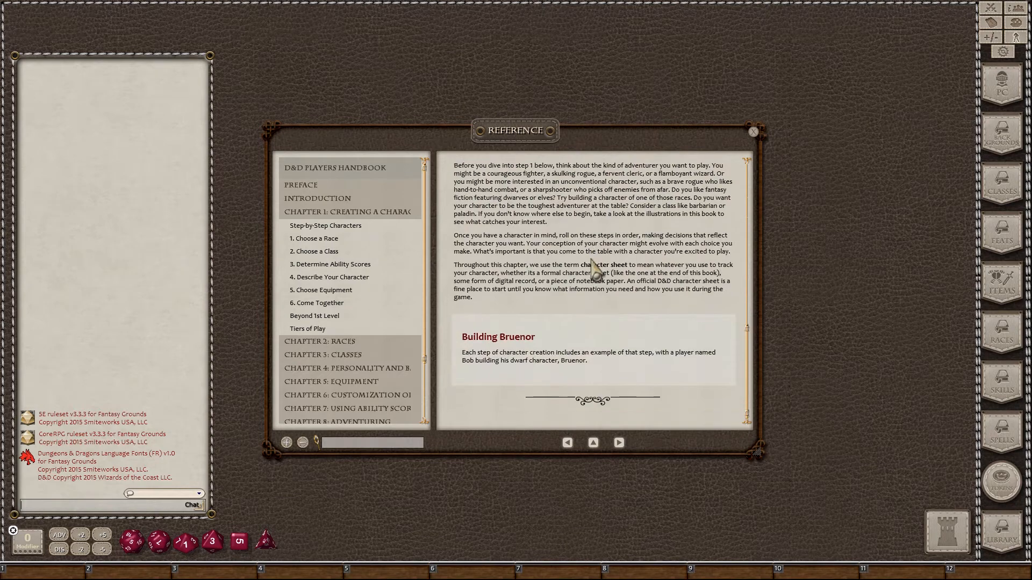
scroll(594, 266, "up", 3)
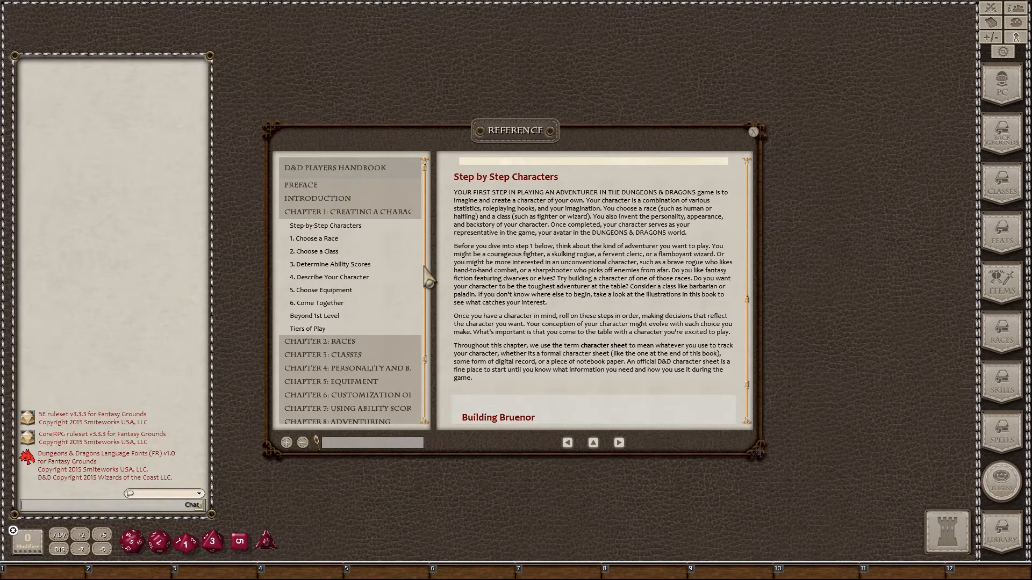
left_click_drag(425, 279, 431, 370)
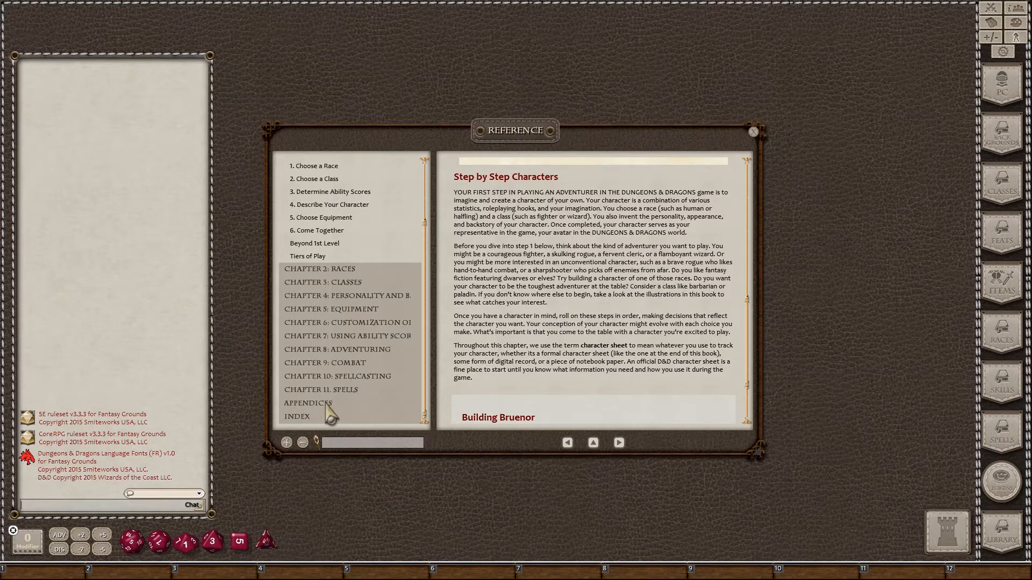
Step: Read through Appendix A: Conditions, then close the Players Handbook reference
left_click(326, 404)
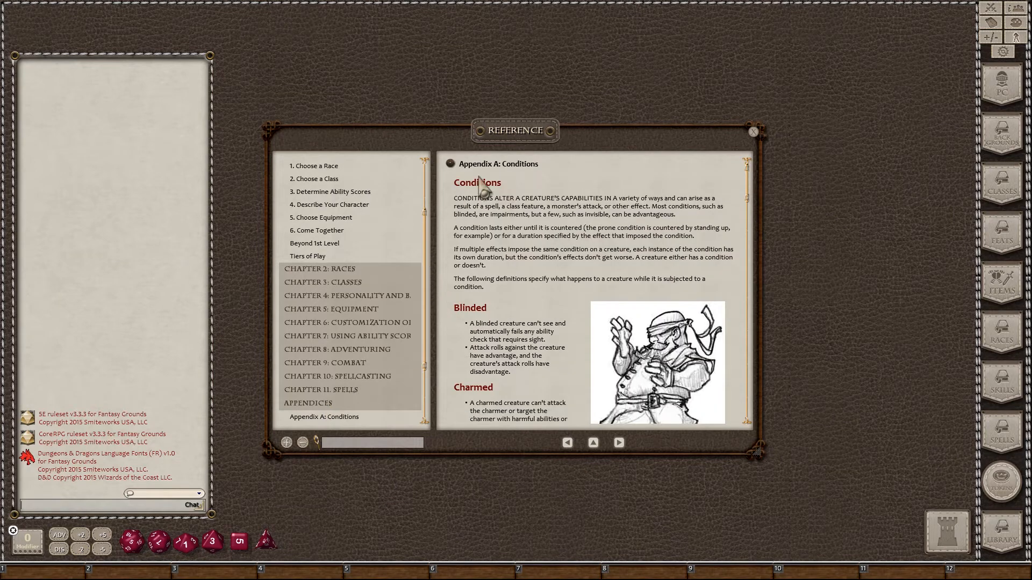
scroll(498, 242, "down", 5)
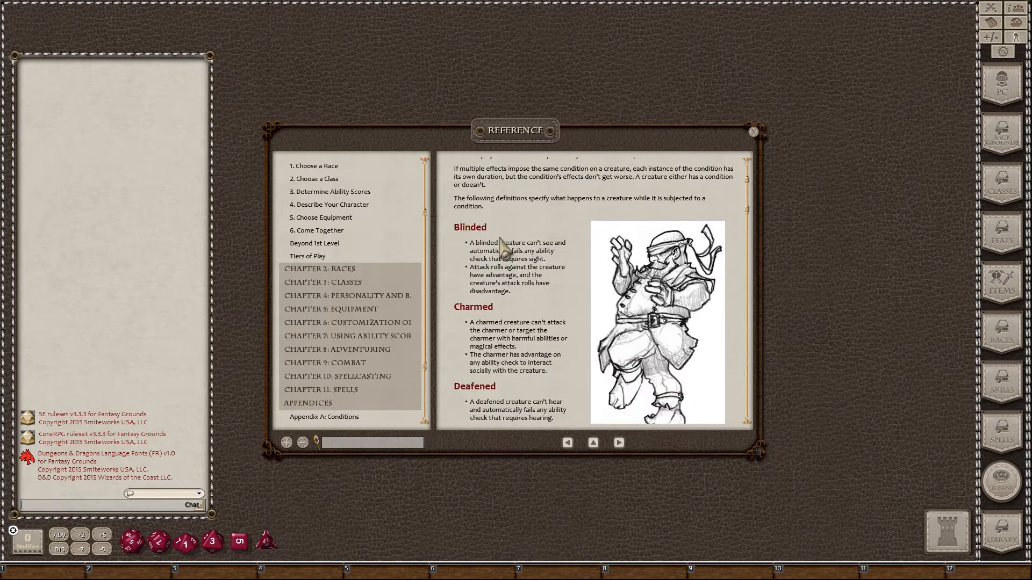
scroll(489, 319, "down", 6)
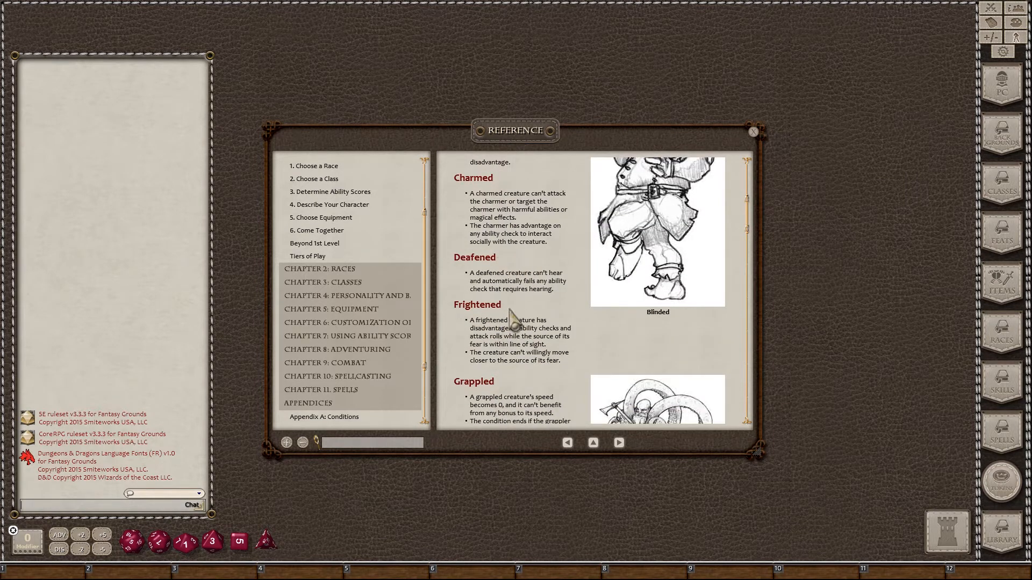
scroll(510, 333, "down", 4)
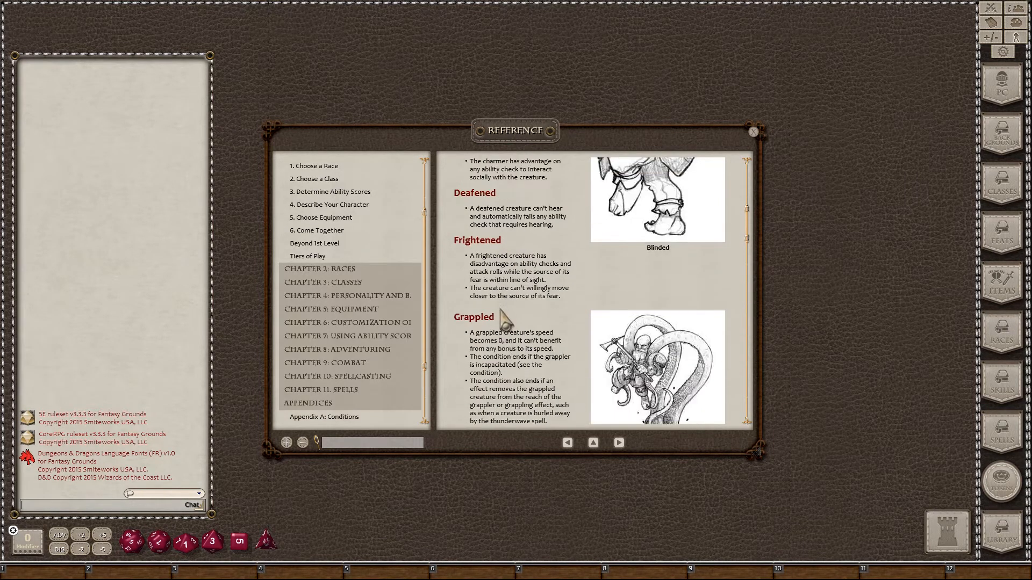
scroll(500, 317, "up", 5)
scroll(498, 312, "up", 7)
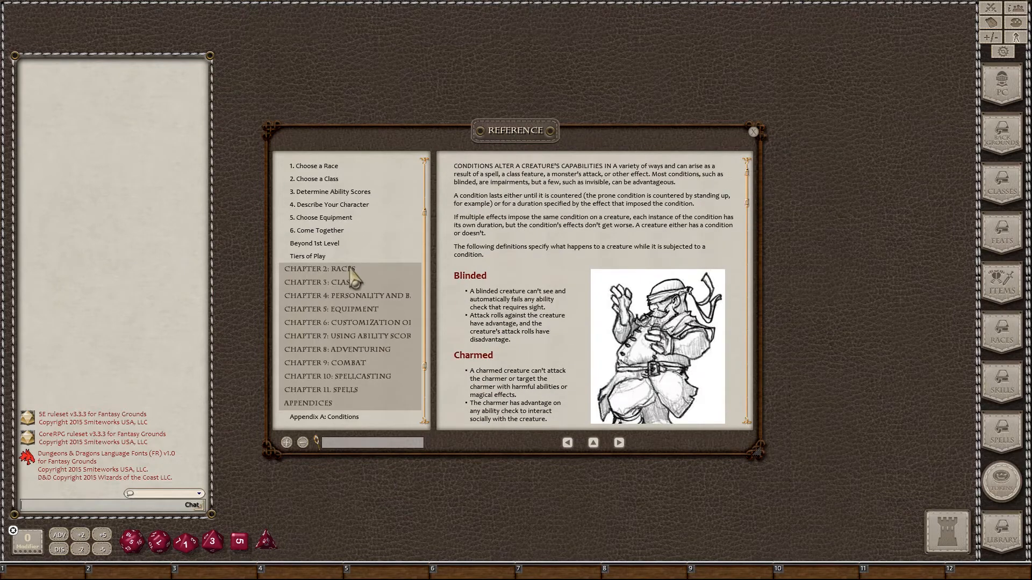
scroll(357, 277, "up", 4)
scroll(501, 277, "up", 2)
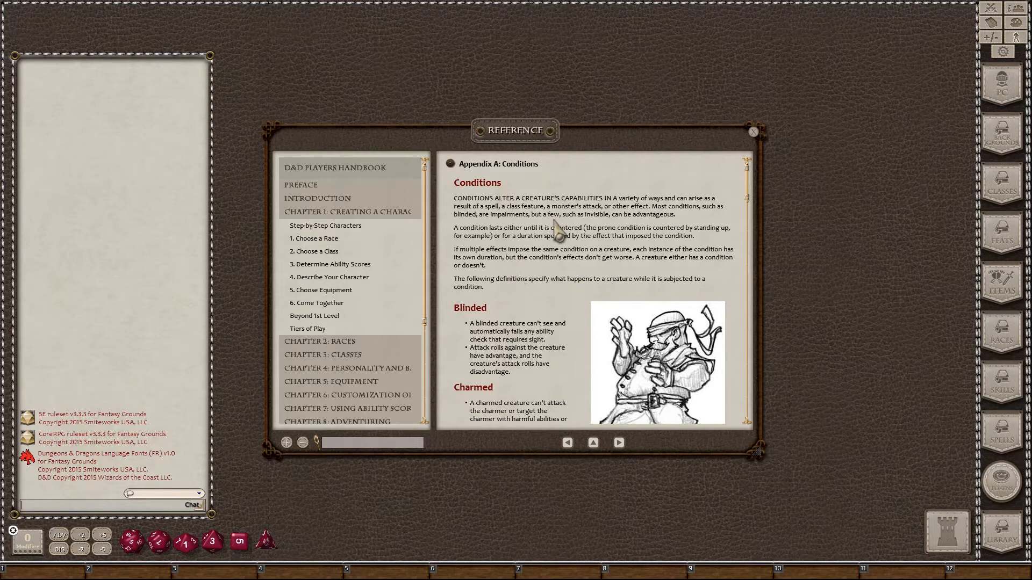
left_click(753, 131)
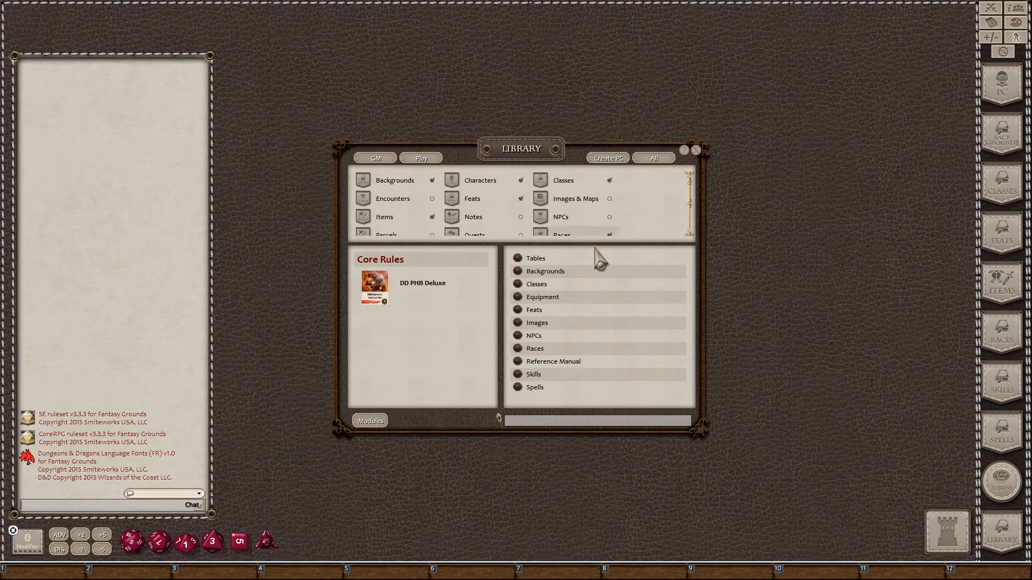
Step: Close the Library window to leave the bare tabletop
left_click(696, 150)
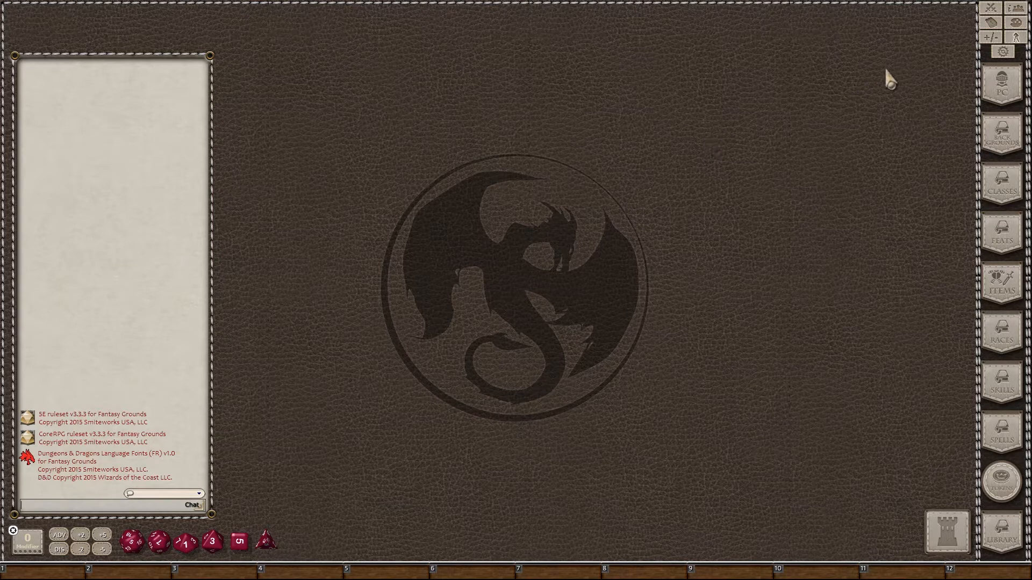
Step: Add a new blank player character from the Character Selection list
left_click(1003, 86)
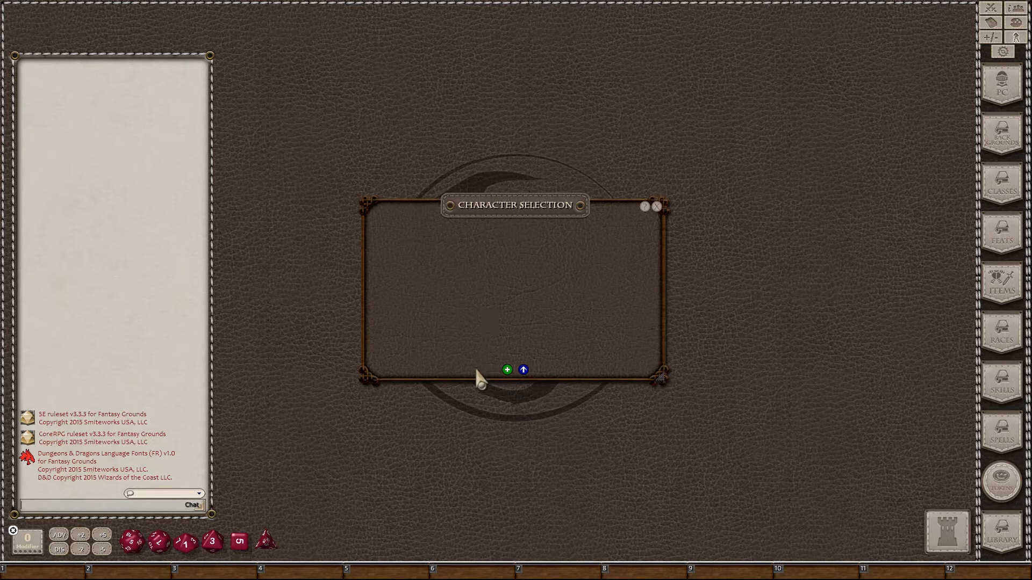
left_click(507, 371)
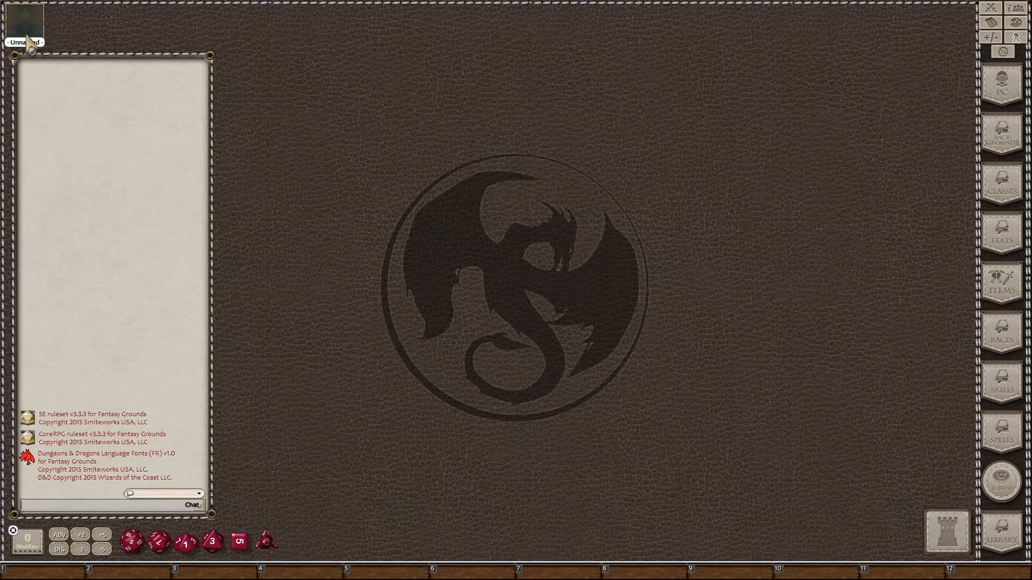
Step: Open the Unnamed character's sheet and enter the name Nori
double_click(24, 33)
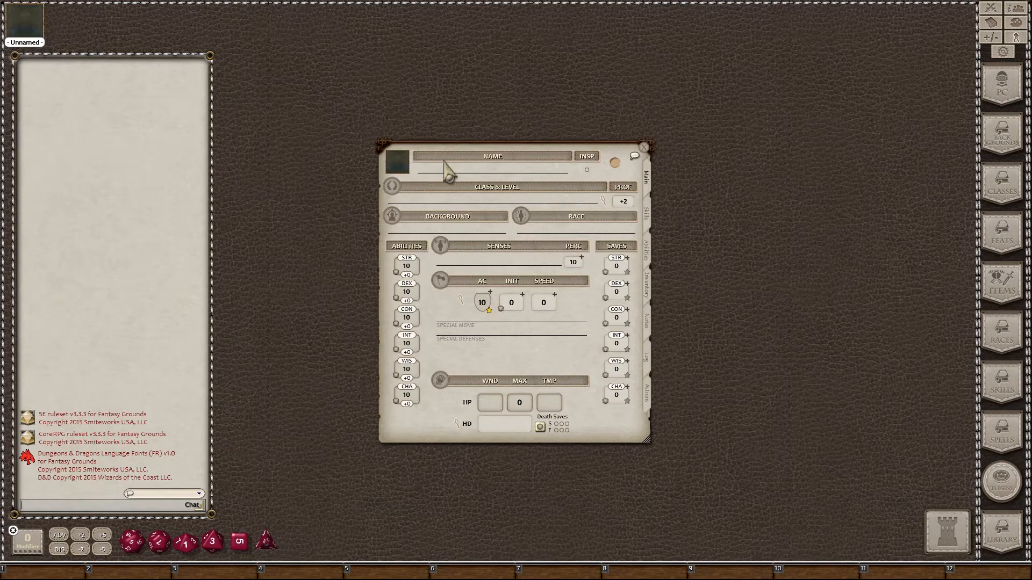
left_click(482, 171)
type("Nor")
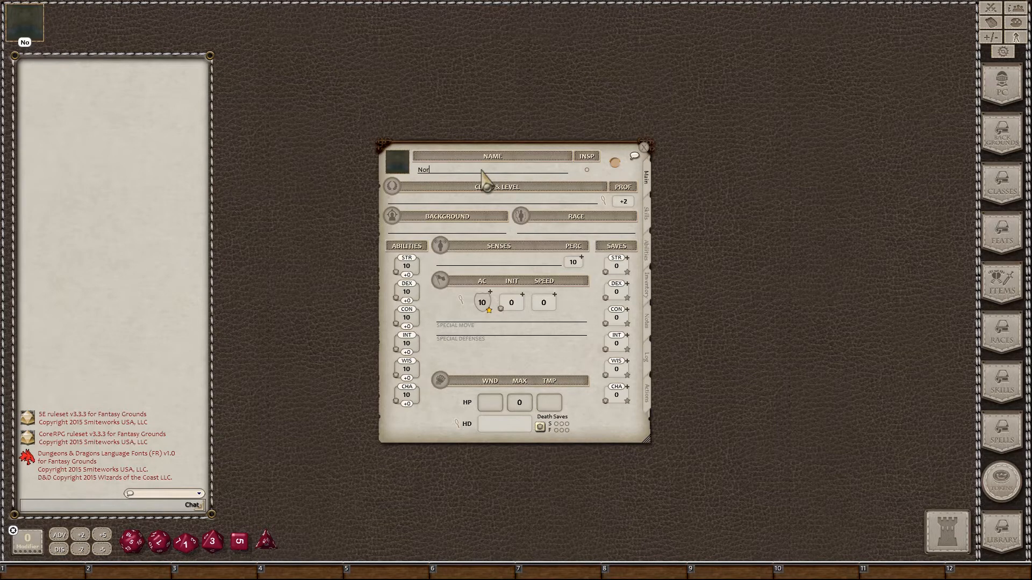
type("i")
Step: Reposition Nori's character sheet window slightly up and to the left
left_click_drag(526, 354, 527, 349)
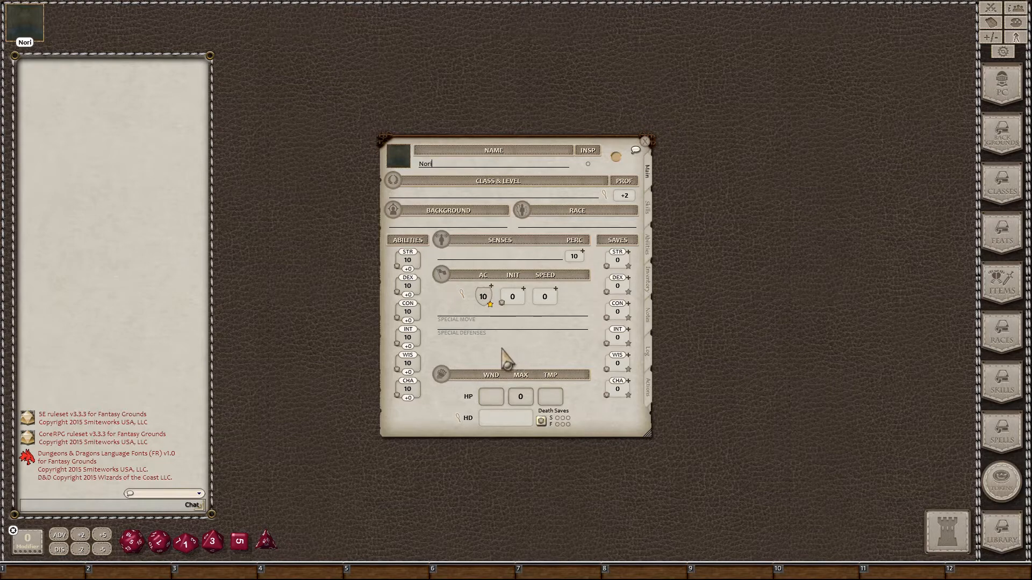
left_click_drag(501, 349, 494, 344)
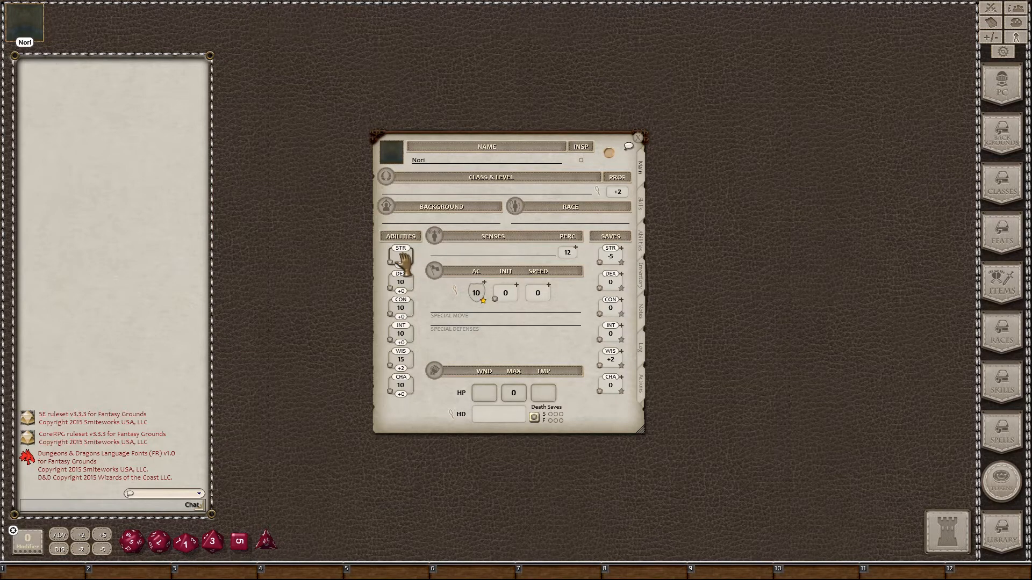
Step: Enter the values 4 and 12 on Nori's sheet and bring up the Races list
type("4")
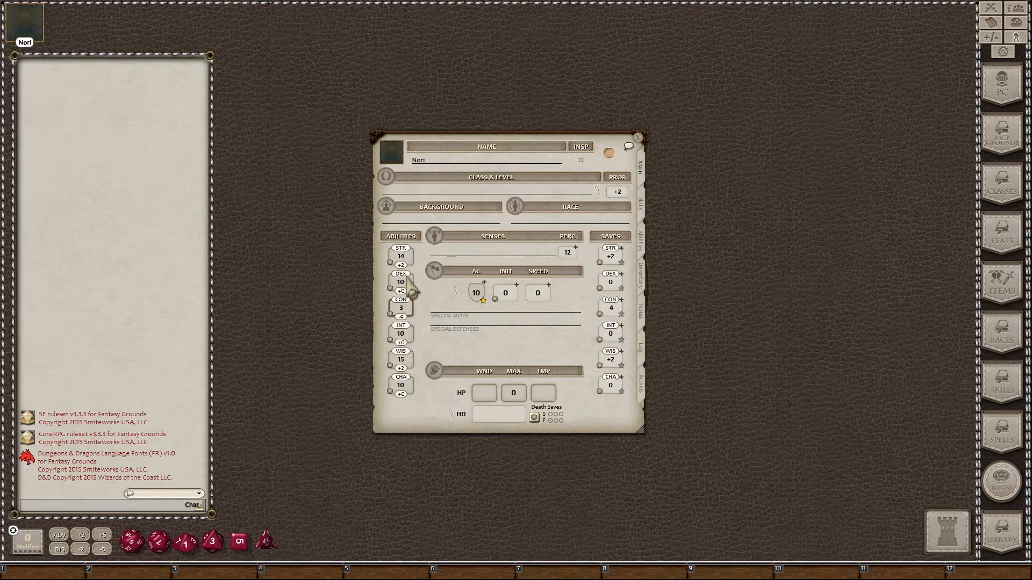
type("12")
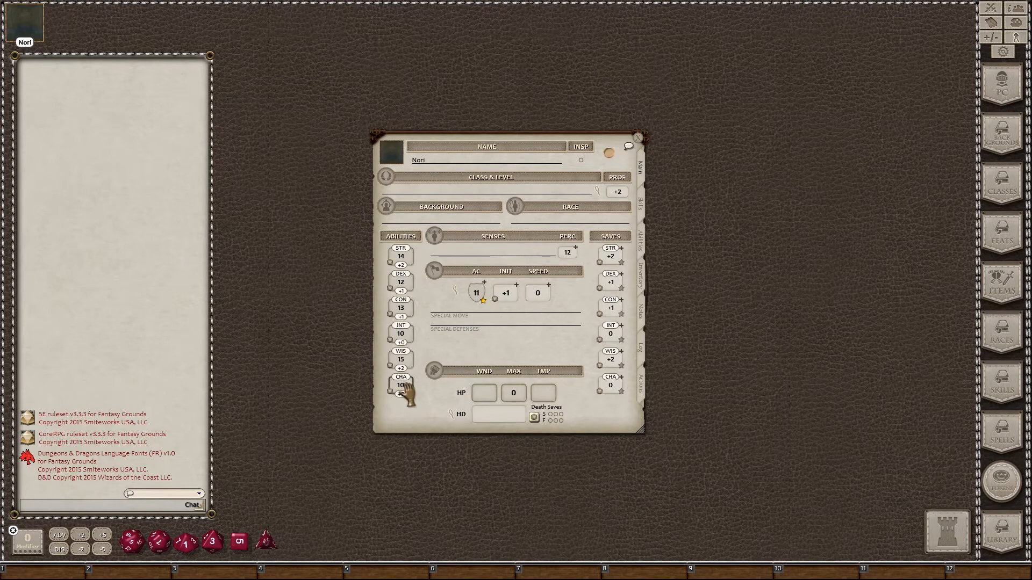
scroll(407, 390, "down", 2)
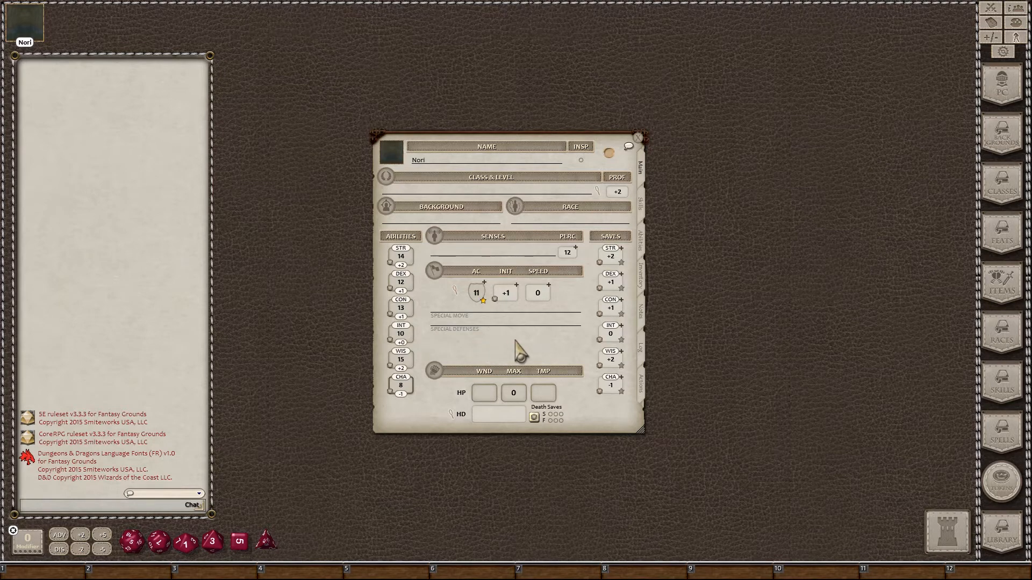
left_click(1002, 349)
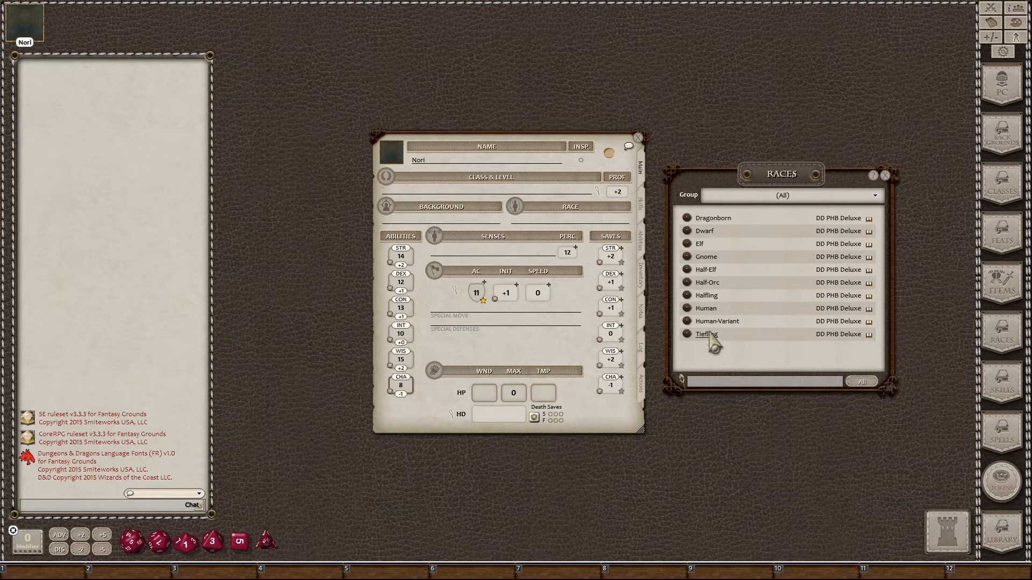
Step: Open the Dwarf race entry, close the Races list, and enlarge Dwarf beside the sheet
left_click(704, 234)
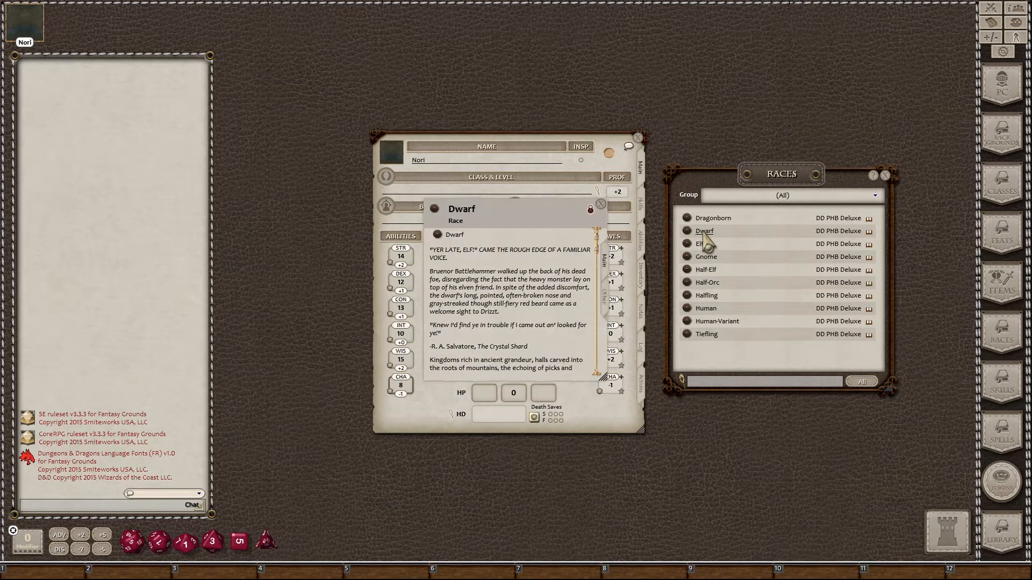
left_click(885, 177)
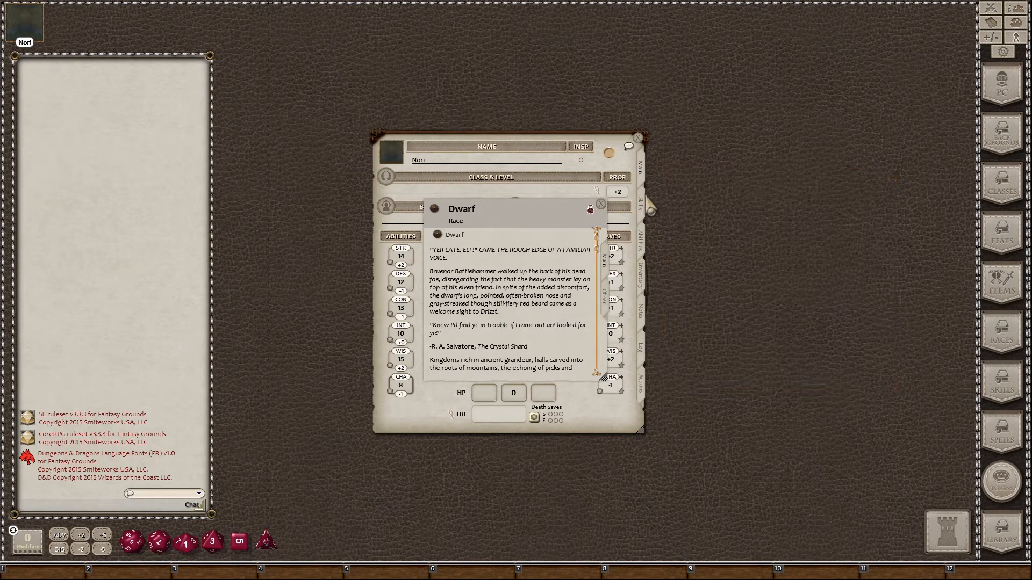
left_click_drag(582, 204, 776, 147)
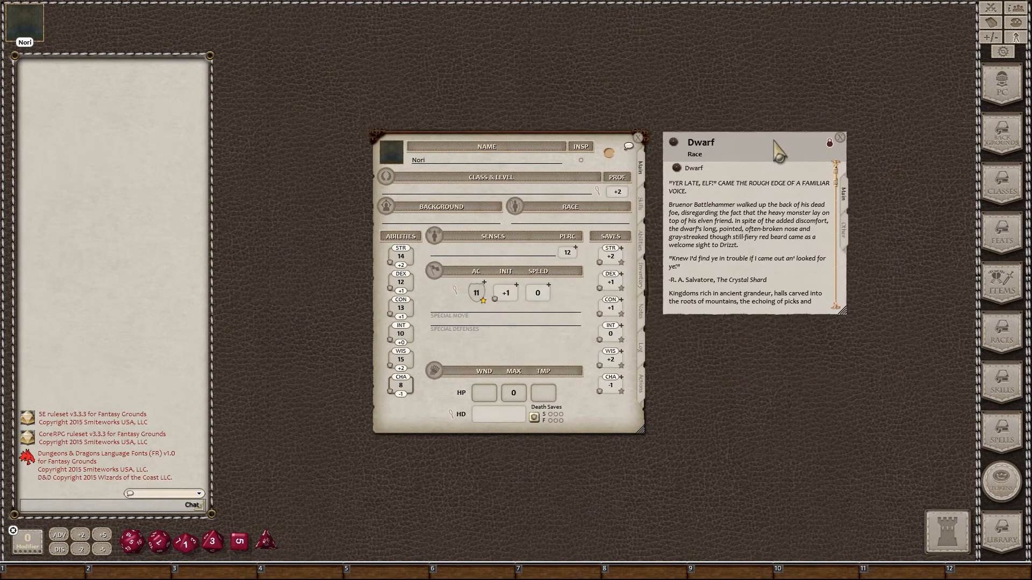
left_click_drag(839, 316, 905, 433)
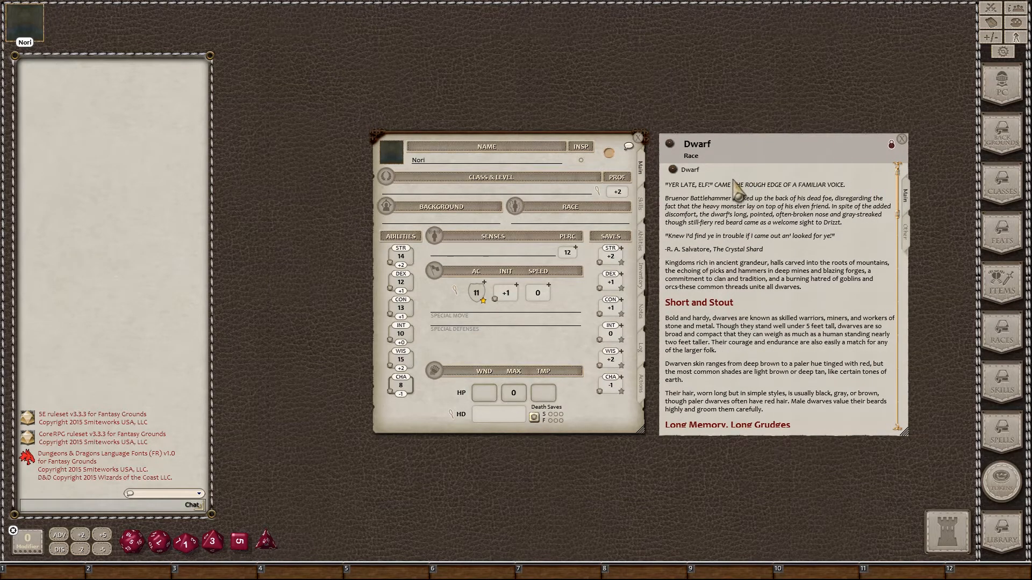
scroll(735, 238, "down", 8)
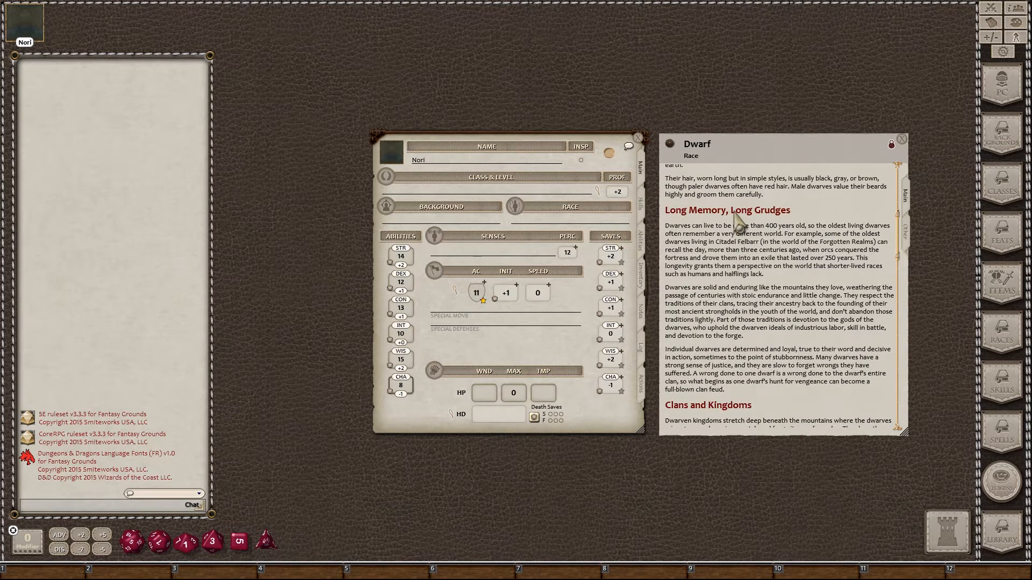
scroll(734, 223, "down", 8)
scroll(737, 222, "down", 5)
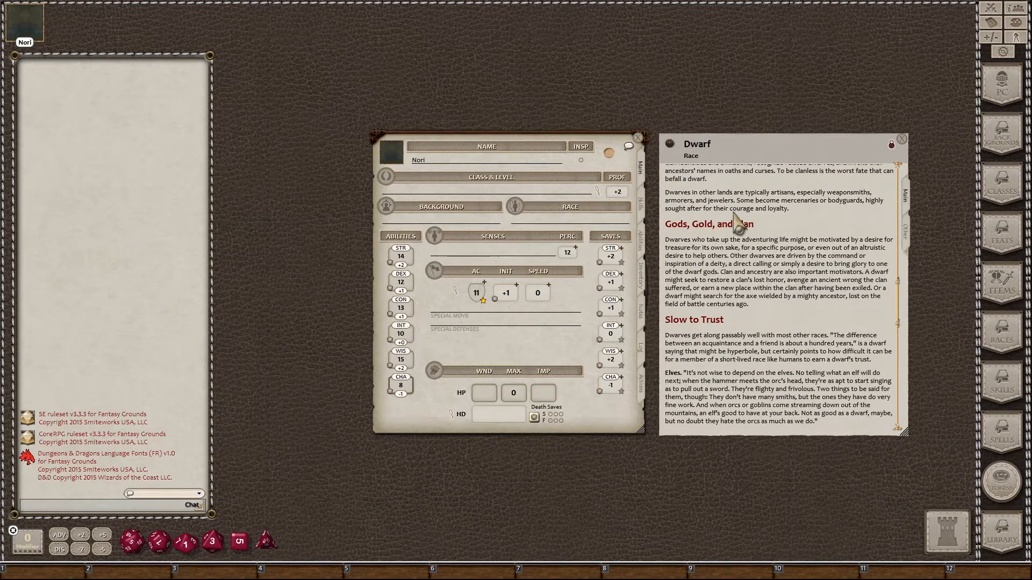
scroll(738, 221, "up", 2)
scroll(737, 228, "down", 3)
scroll(719, 285, "down", 1)
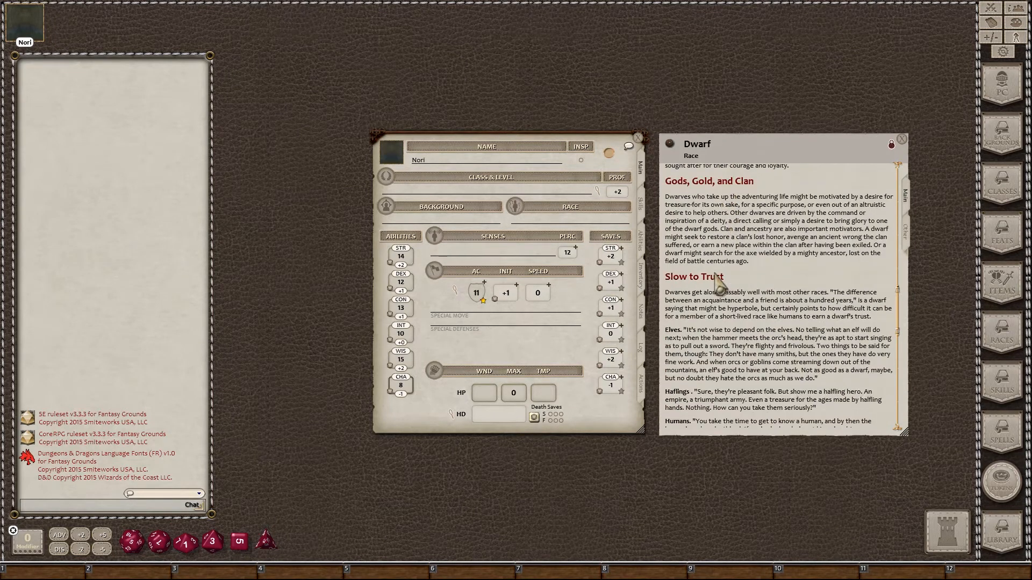
scroll(716, 276, "down", 7)
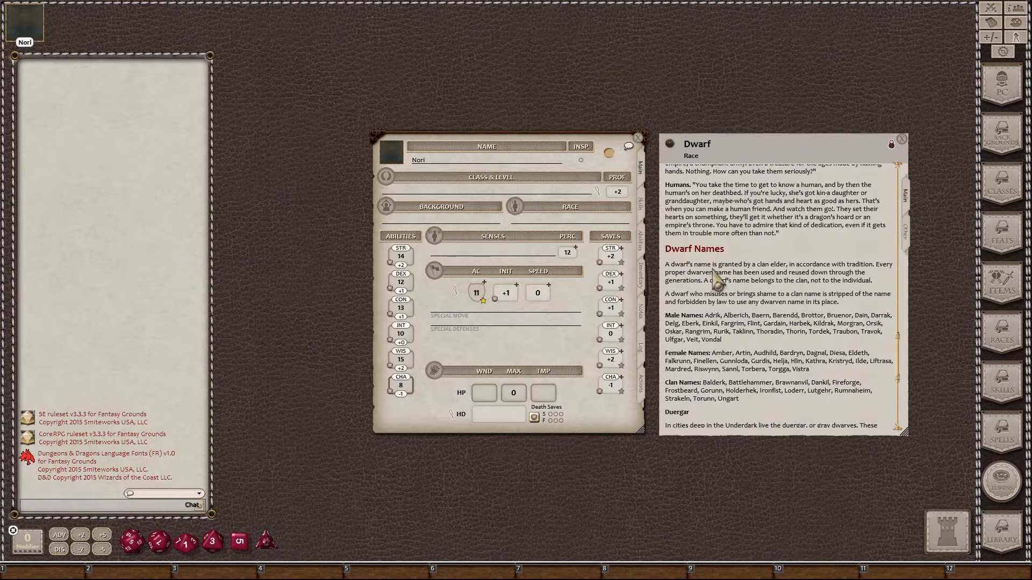
scroll(732, 333, "down", 1)
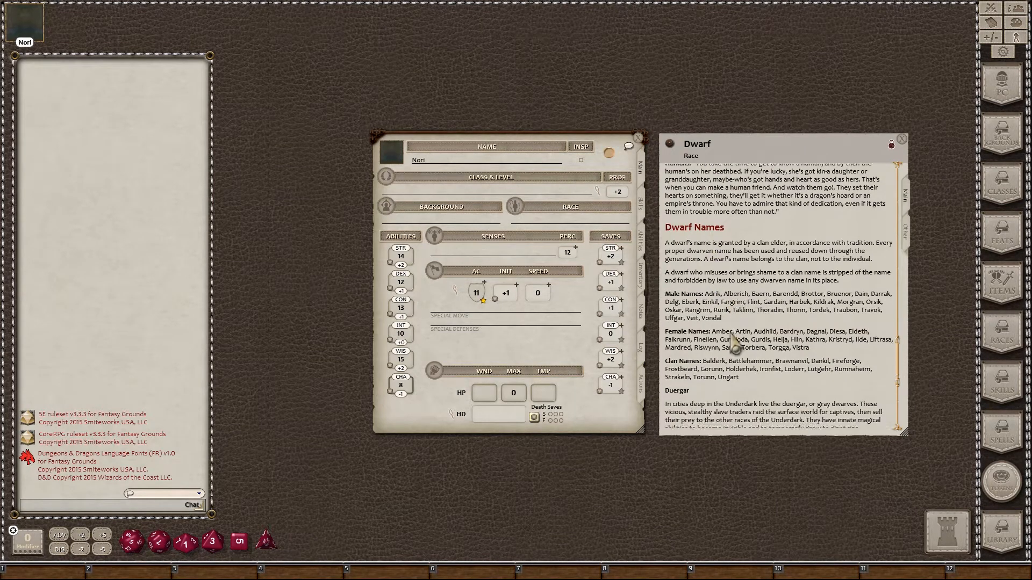
scroll(734, 342, "down", 7)
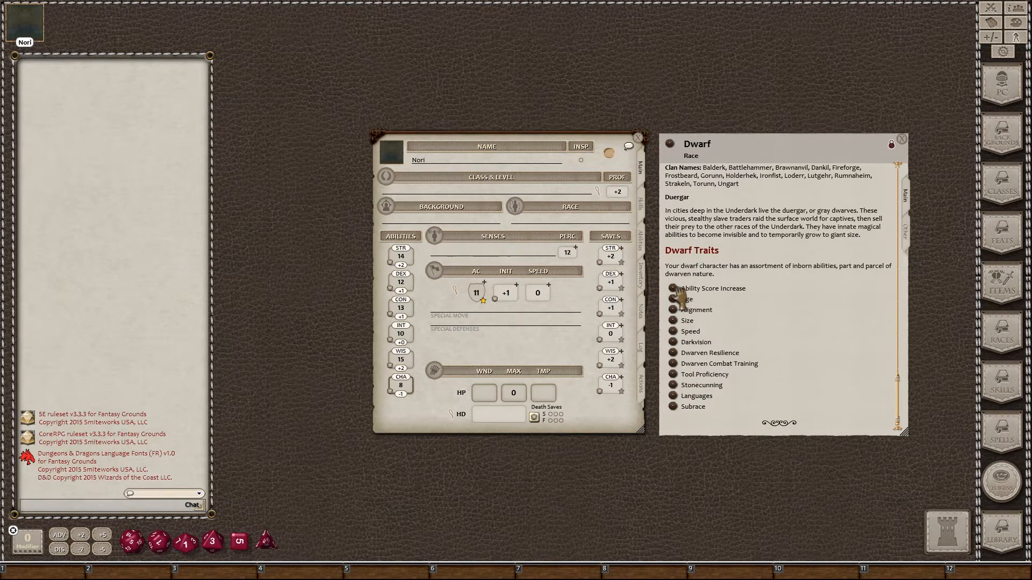
Step: Check the Dwarf's Ability Score Increase trait, then open its Subrace trait
left_click(675, 290)
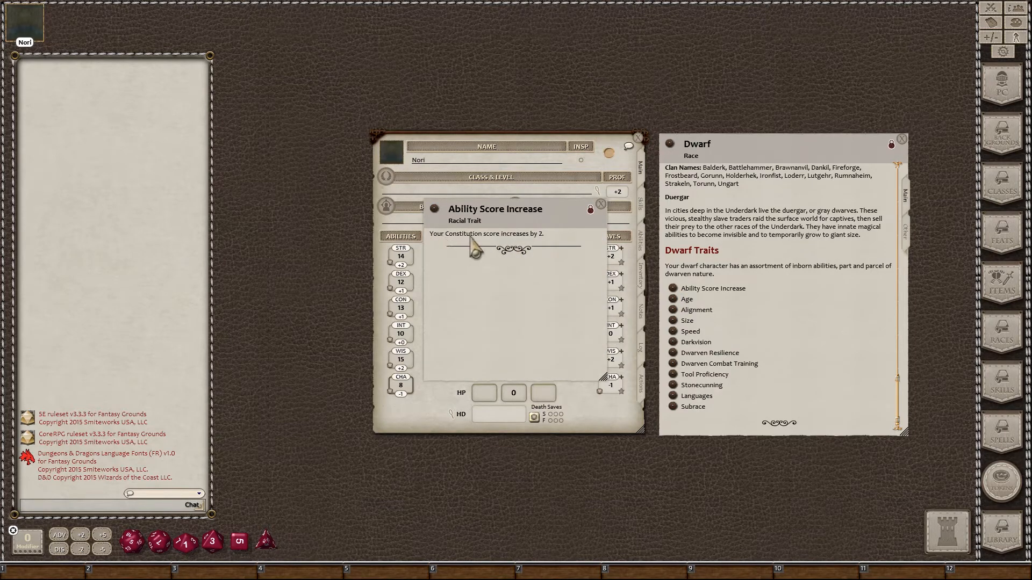
left_click(600, 204)
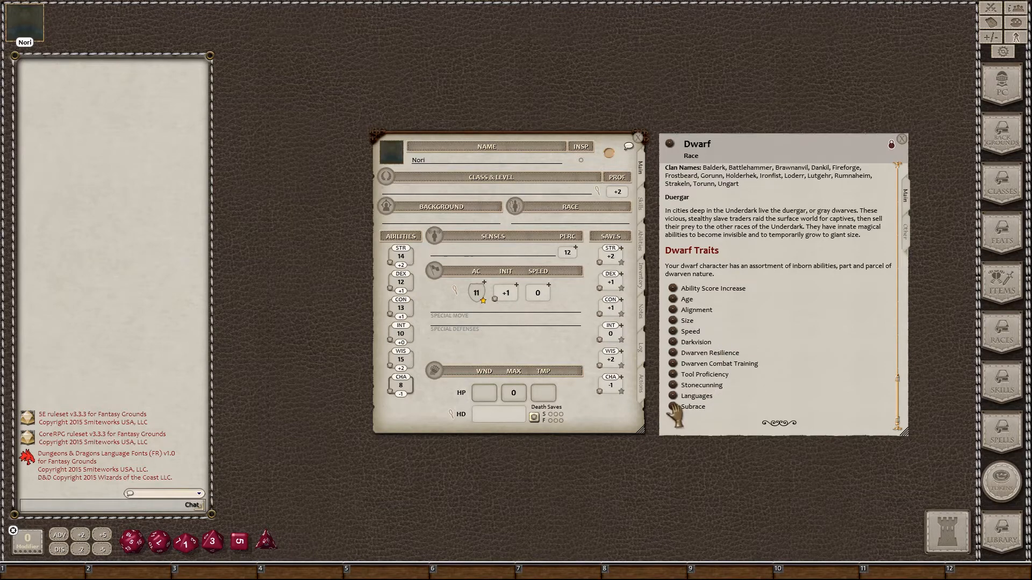
left_click(673, 407)
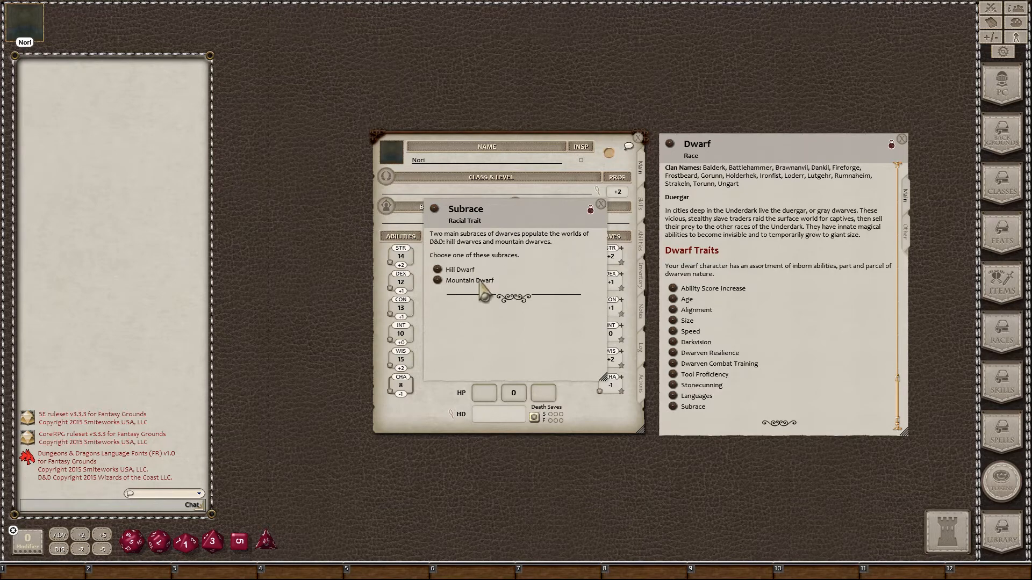
Step: Move the Subrace record aside and review the Hill Dwarf ability score increase
left_click_drag(515, 218, 744, 212)
left_click(667, 264)
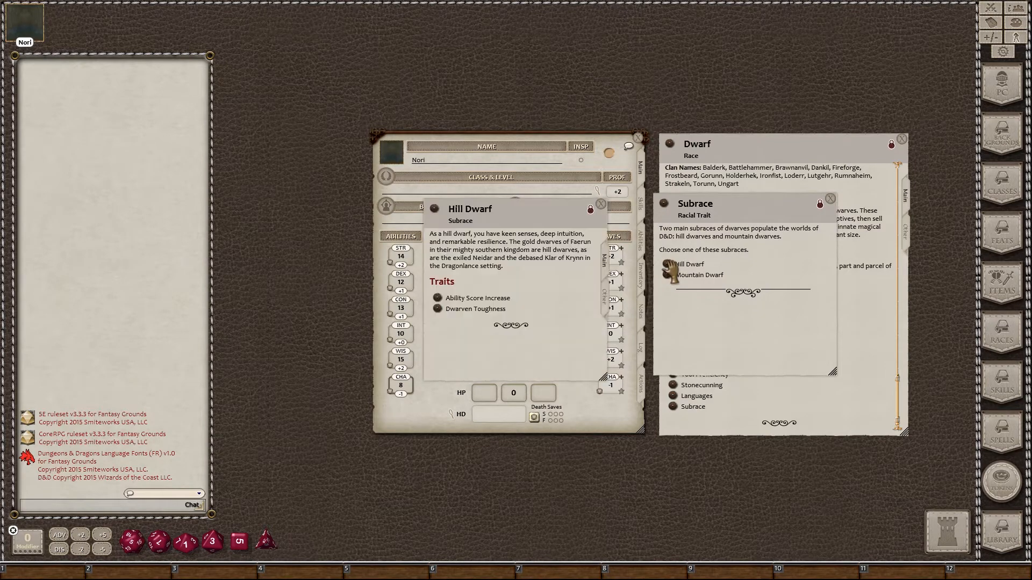
left_click(439, 299)
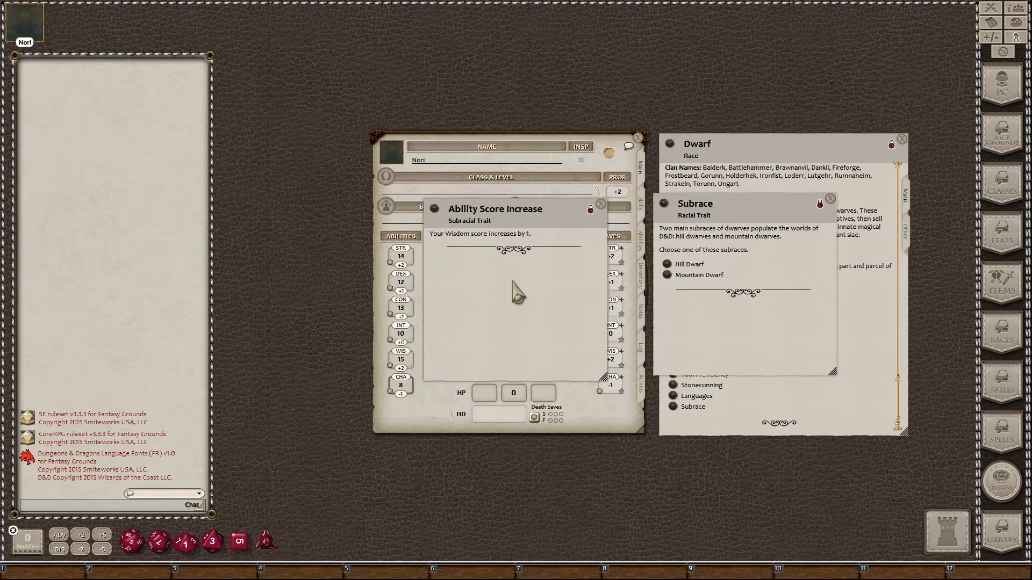
left_click(600, 204)
left_click(600, 205)
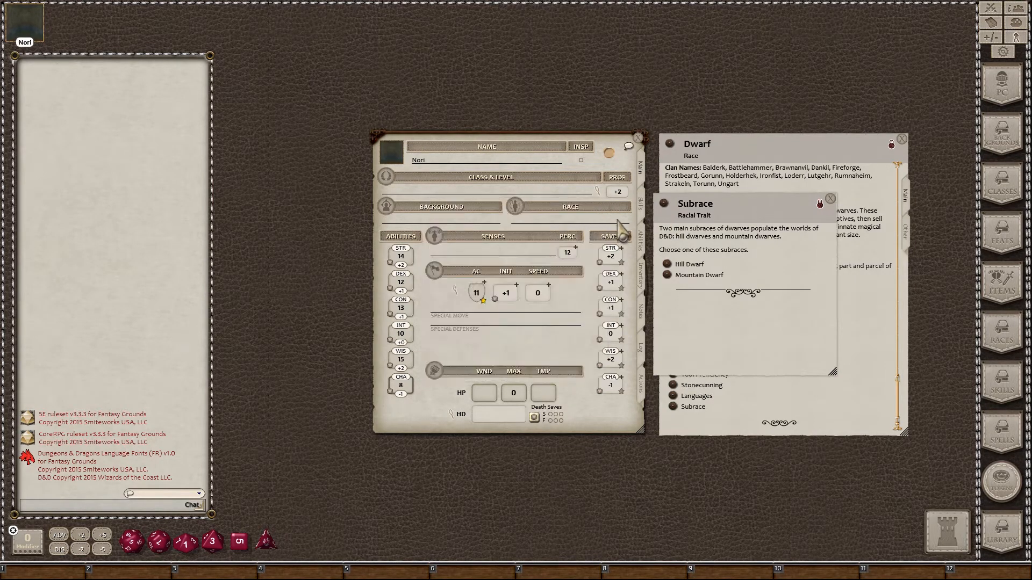
Step: Assign Hill Dwarf to the sheet's Race field and close the Subrace and Dwarf records
left_click_drag(667, 266, 554, 221)
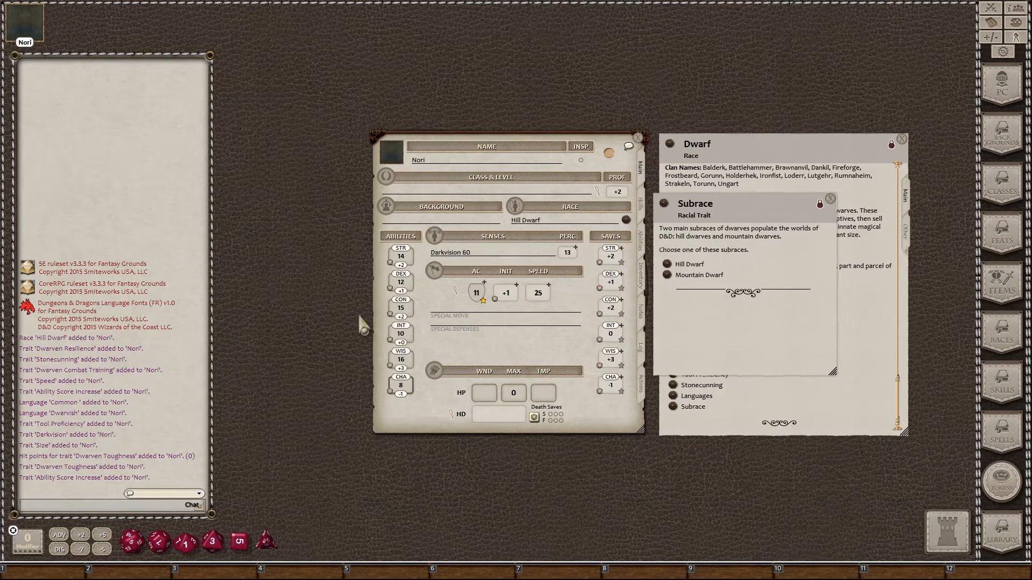
left_click(830, 200)
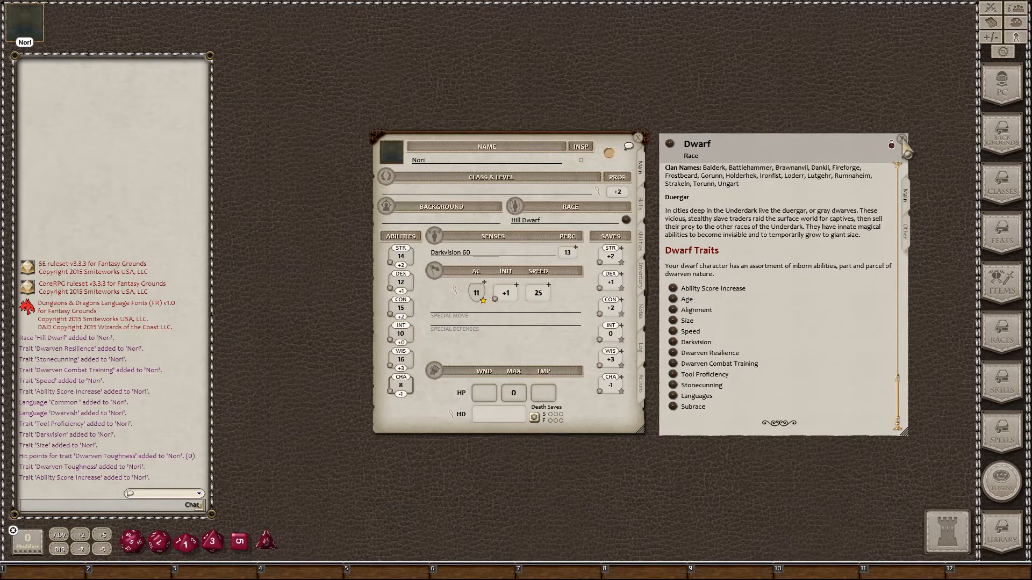
left_click(903, 139)
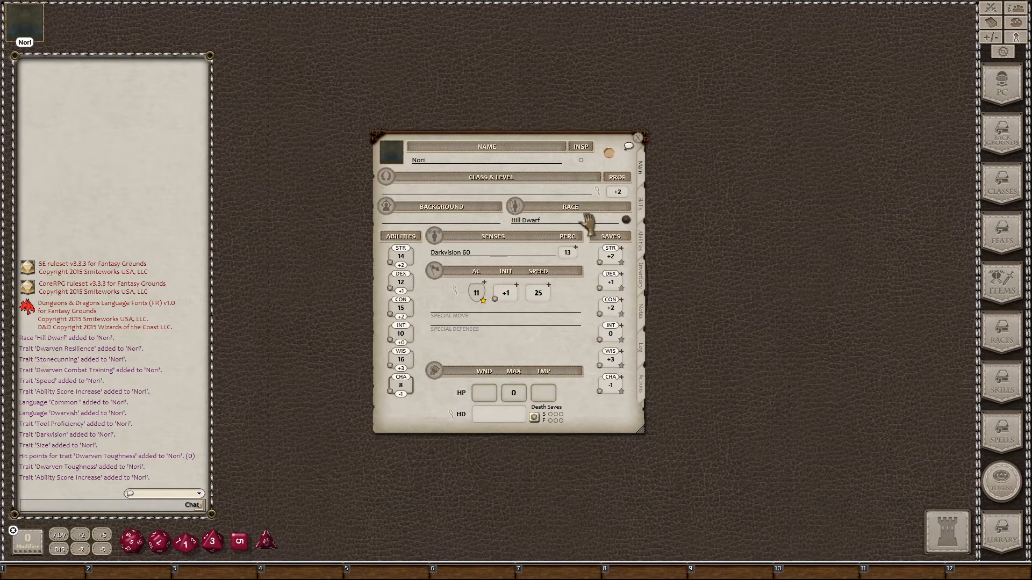
Step: Open the Acolyte background record and place it enlarged to the right of the sheet
left_click(1003, 144)
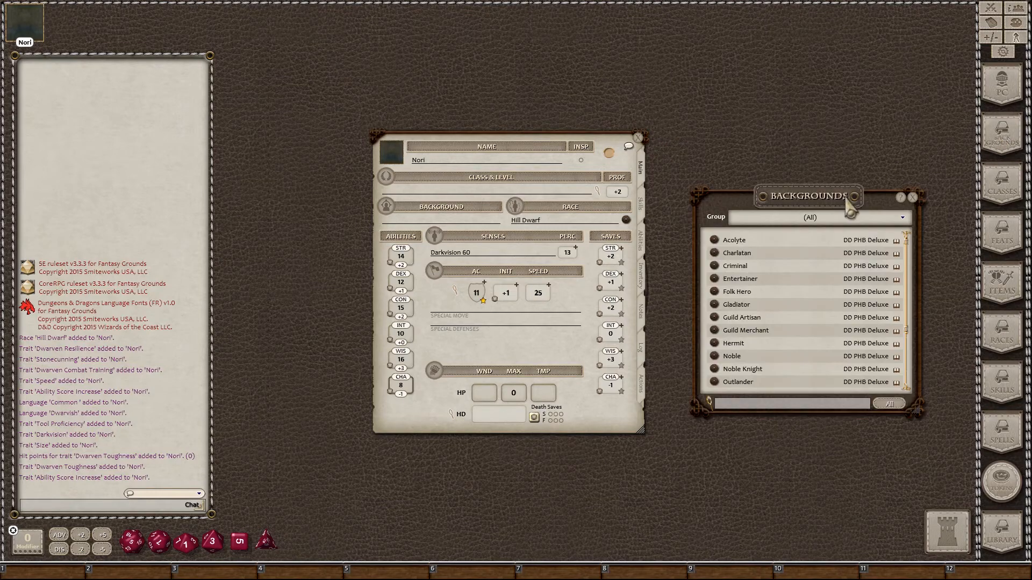
left_click(715, 240)
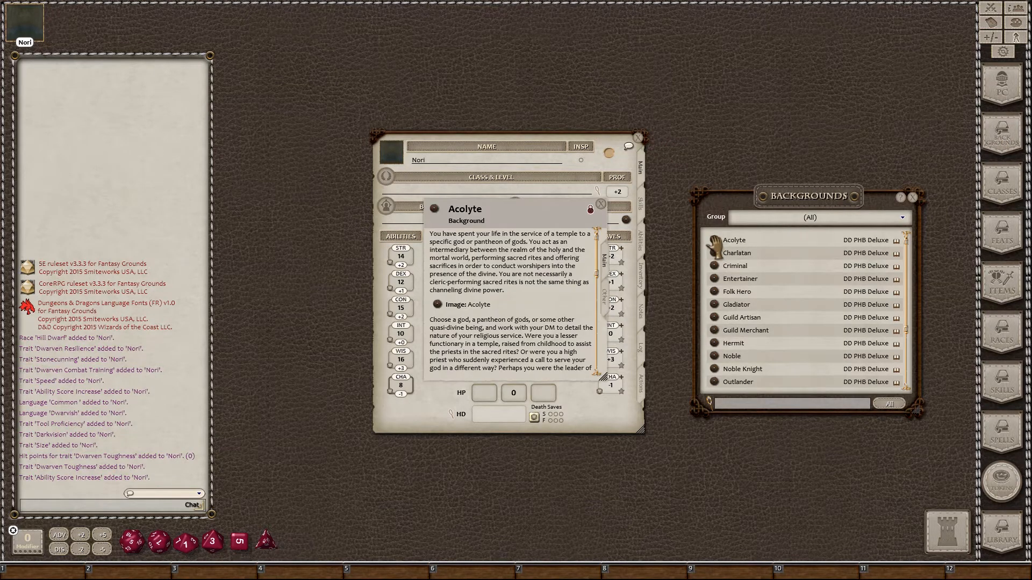
left_click(912, 198)
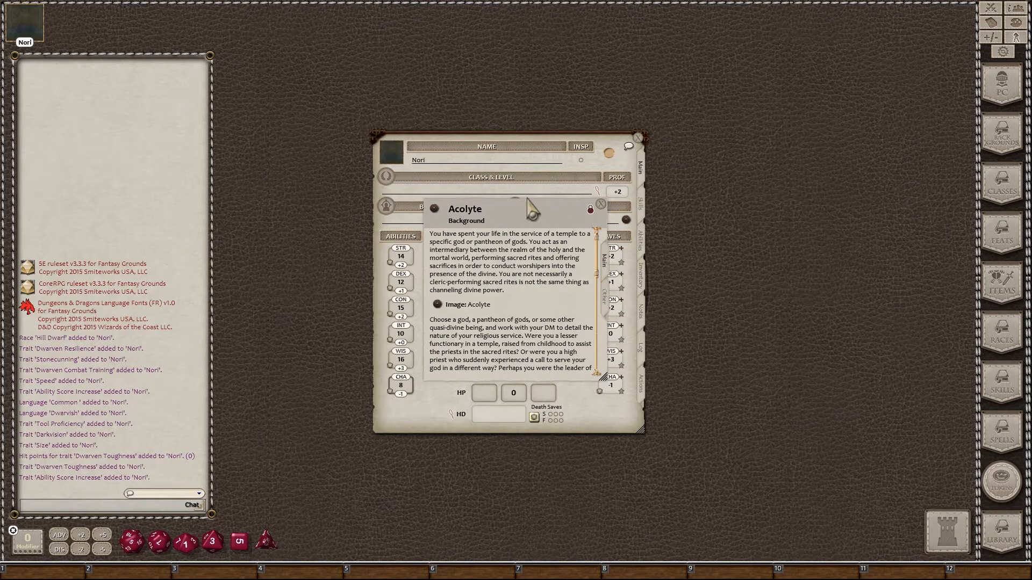
left_click_drag(528, 200, 856, 201)
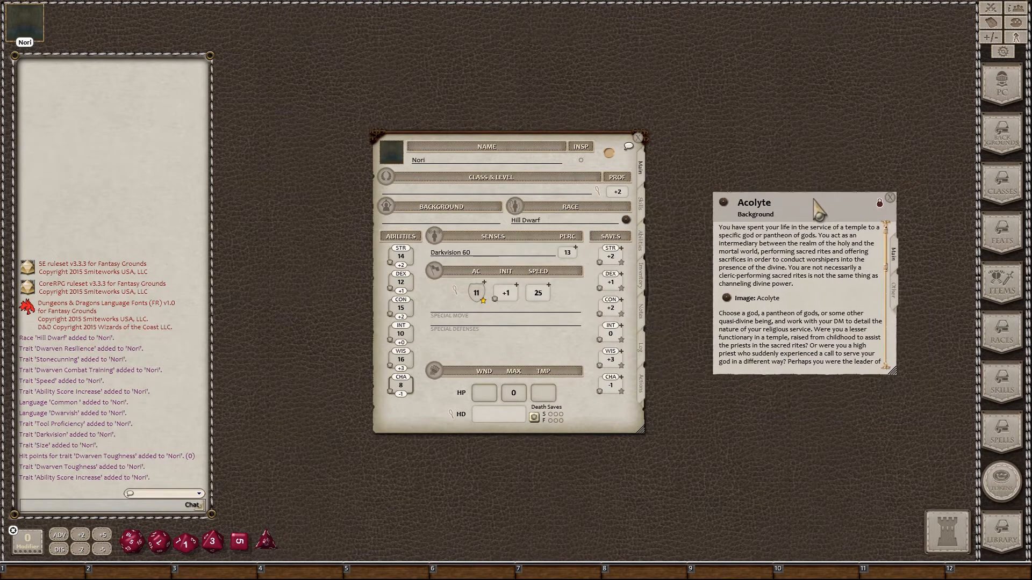
left_click_drag(893, 381, 930, 458)
Step: Scroll through the Acolyte proficiencies and equipment, then pick up its link
scroll(859, 346, "down", 4)
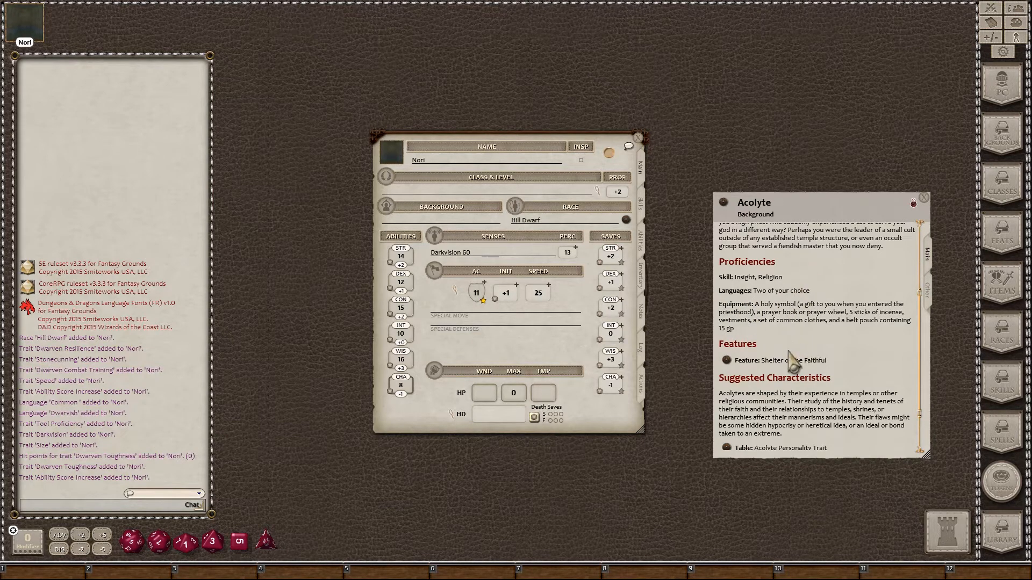
scroll(801, 339, "up", 2)
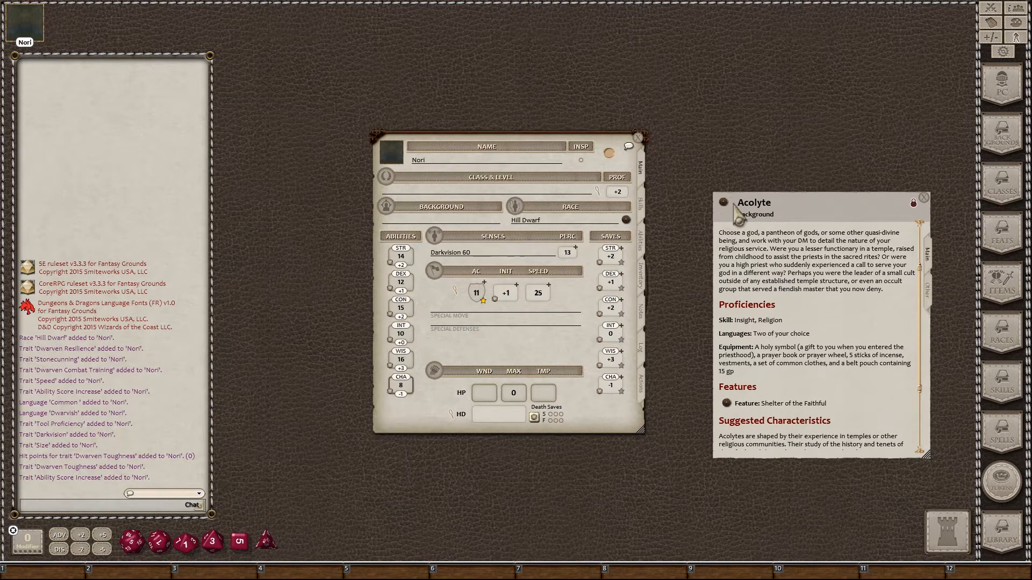
left_click_drag(731, 211, 726, 201)
Step: Drop the Acolyte link on the sheet's Background field, review the sheet, and close the record
left_click_drag(727, 211, 427, 219)
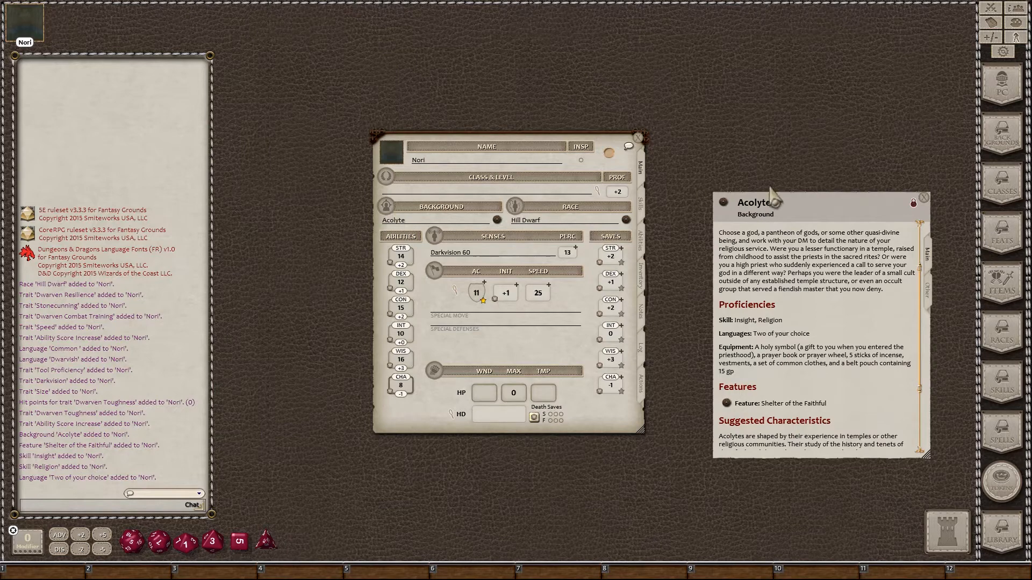
scroll(747, 344, "down", 3)
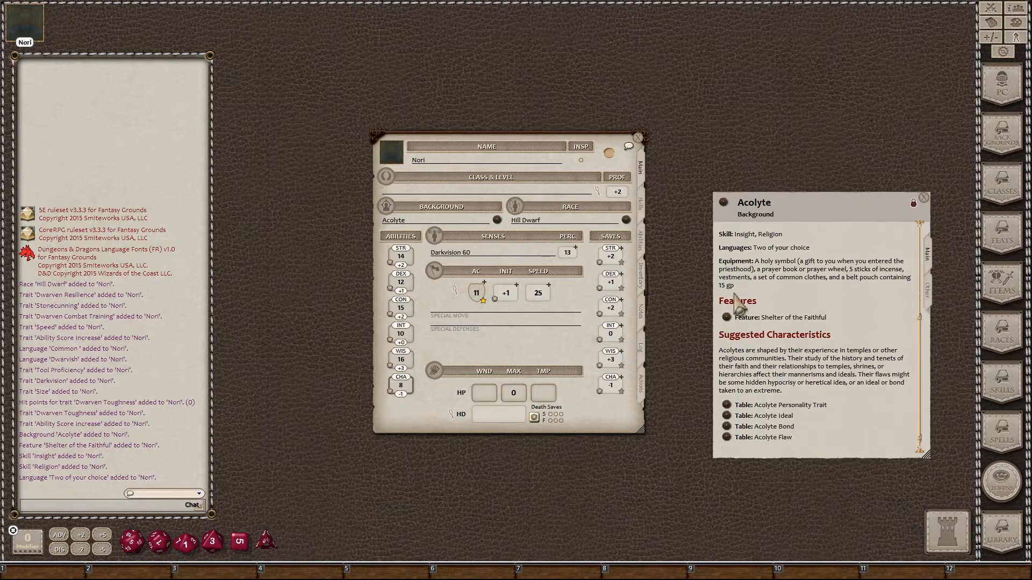
scroll(755, 333, "down", 1)
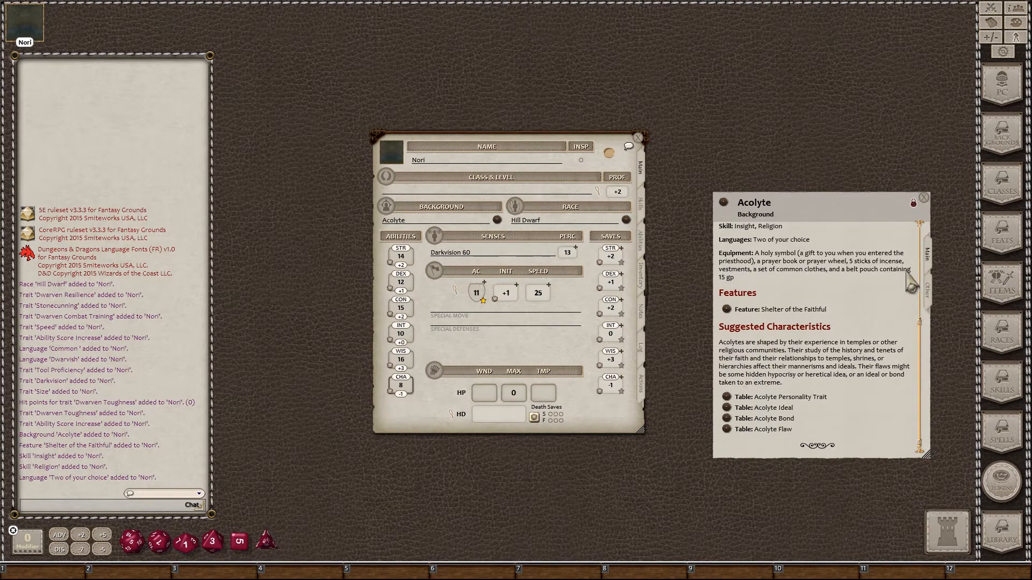
left_click(923, 198)
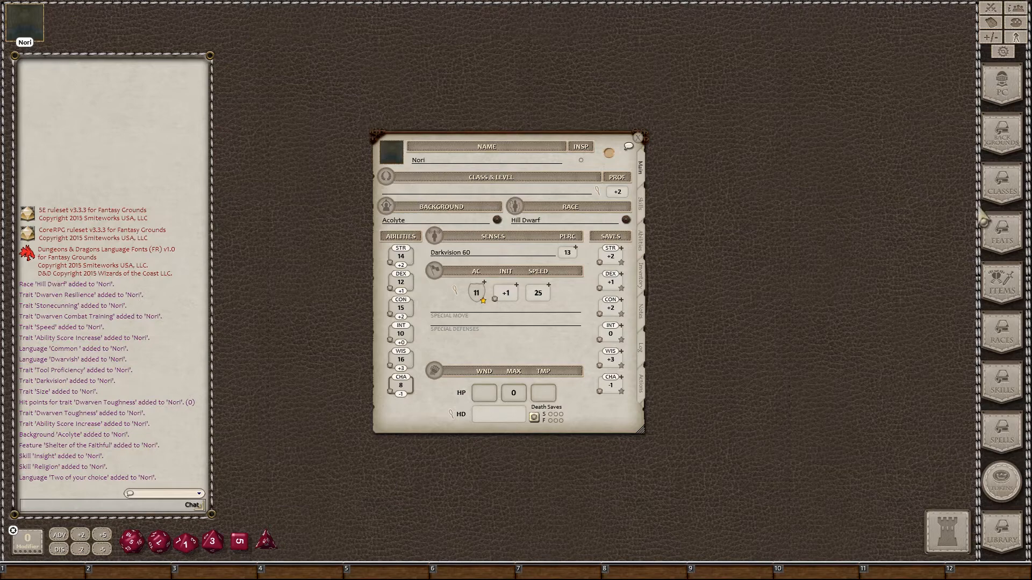
Step: Open the Classes list and read through an enlarged Cleric description before closing it
left_click(992, 184)
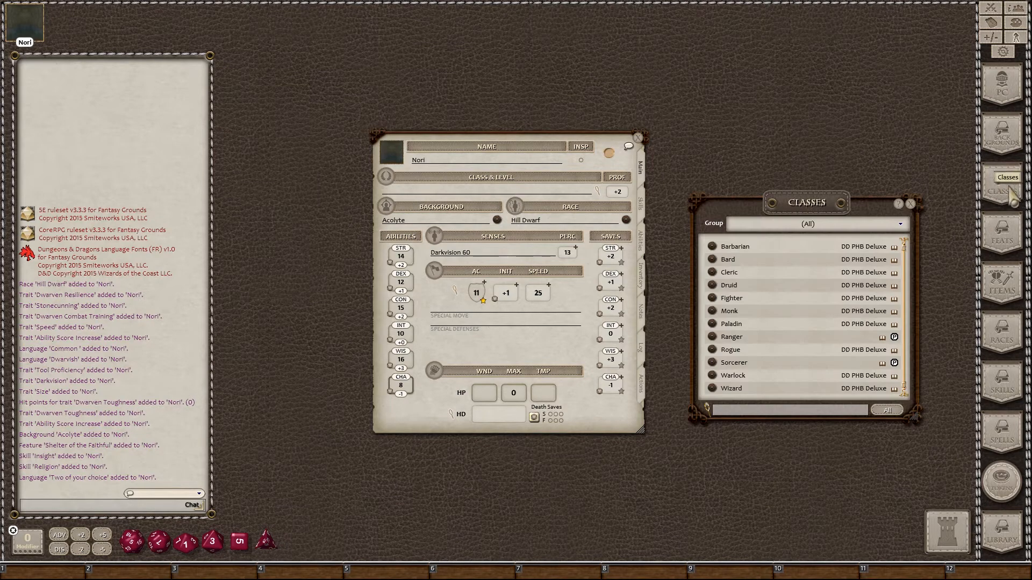
left_click(713, 273)
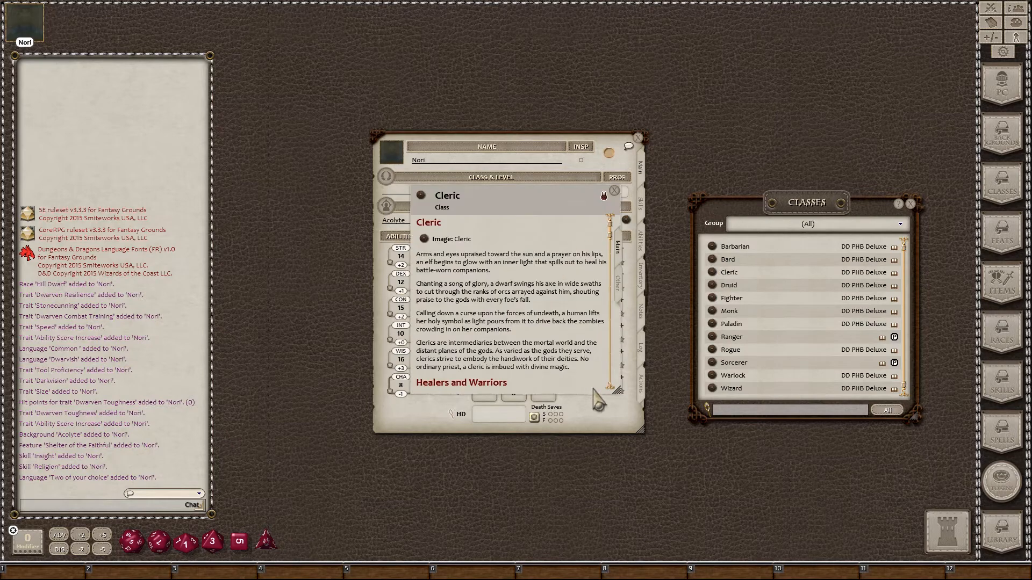
left_click_drag(644, 426, 694, 509)
scroll(600, 411, "down", 5)
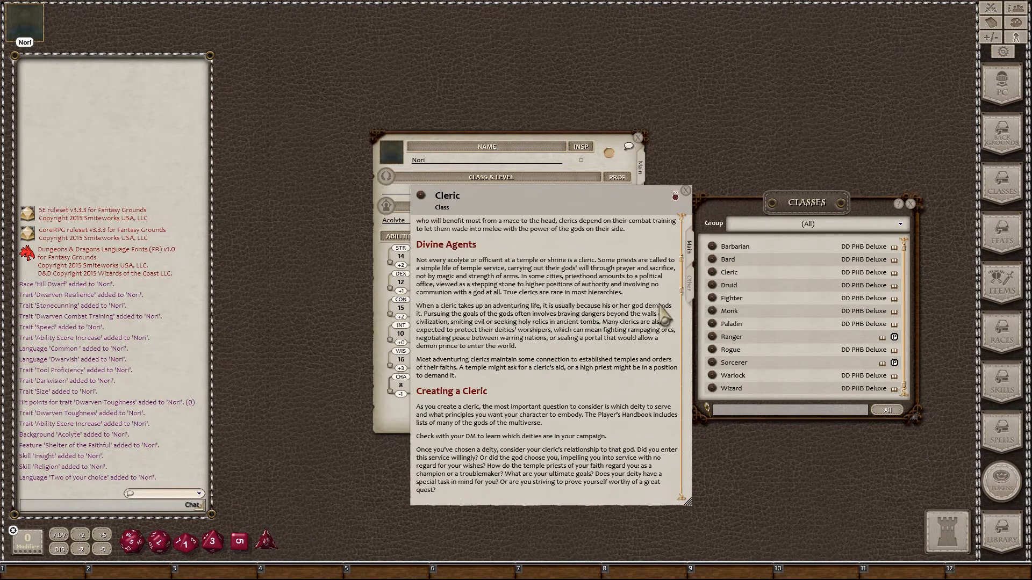
left_click_drag(682, 278, 690, 488)
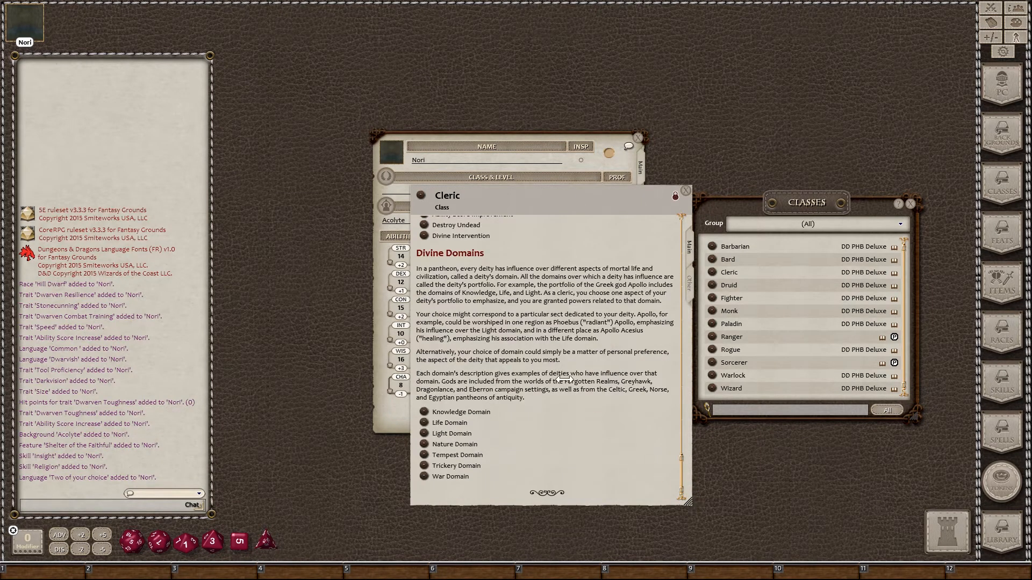
scroll(563, 379, "up", 4)
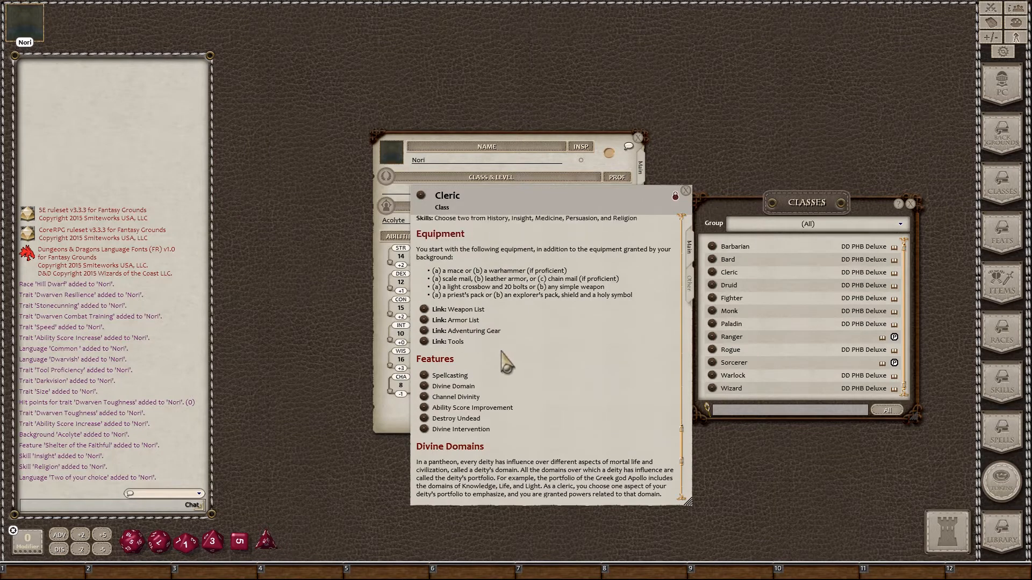
scroll(507, 358, "up", 3)
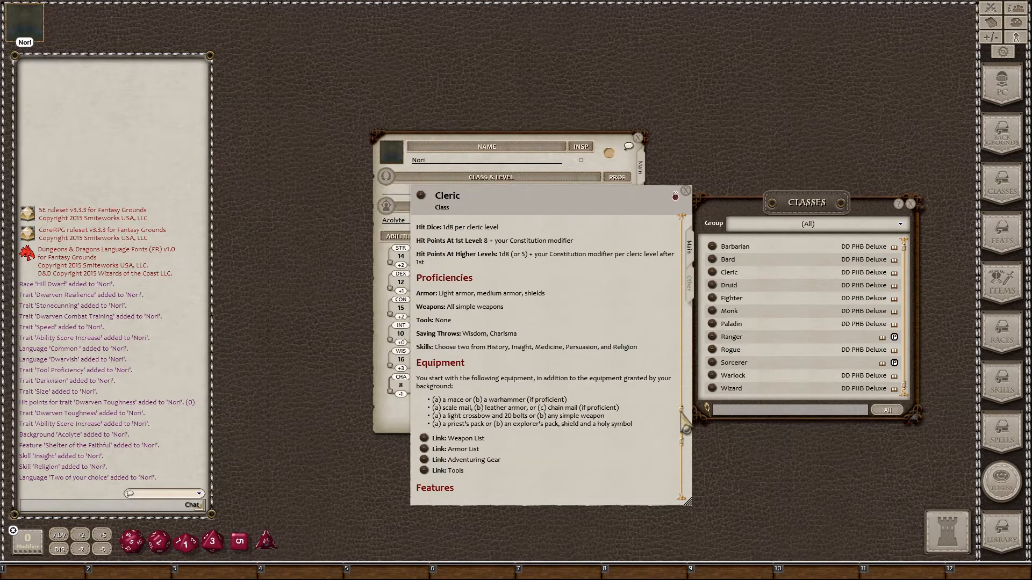
left_click_drag(685, 425, 683, 223)
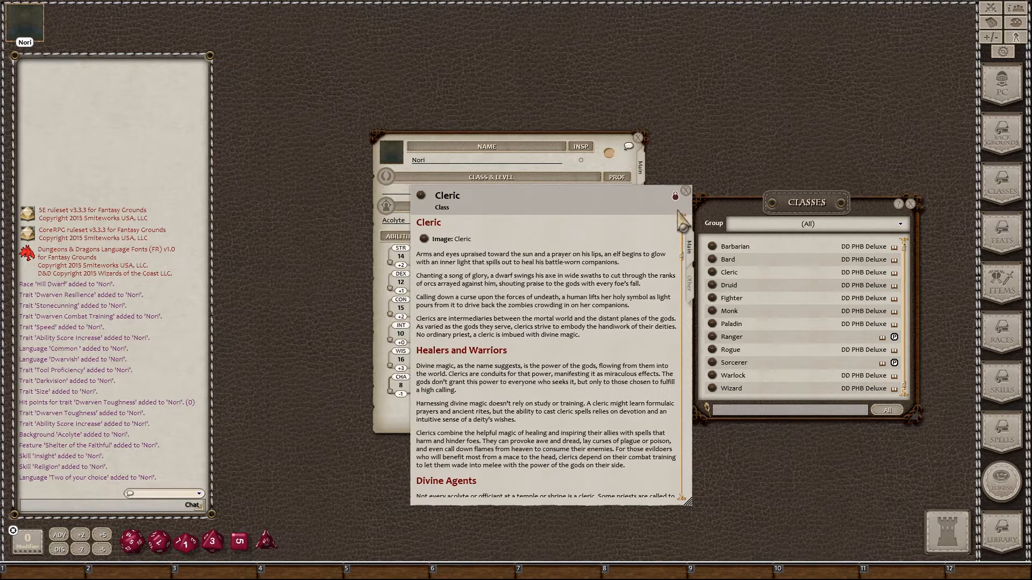
left_click(686, 189)
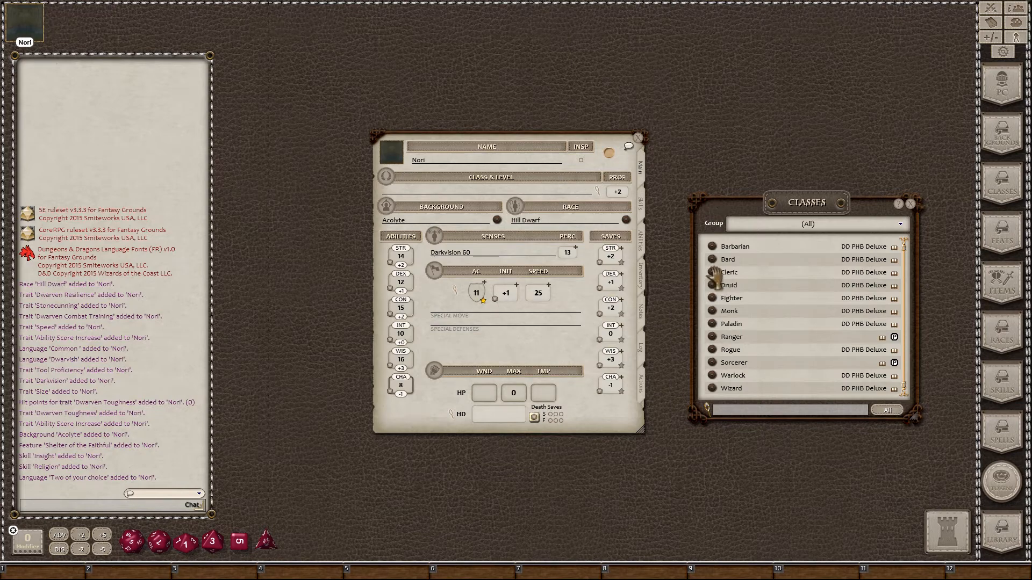
Step: Add a Cleric level to Nori with History and Medicine as proficient skills
left_click_drag(711, 272, 469, 189)
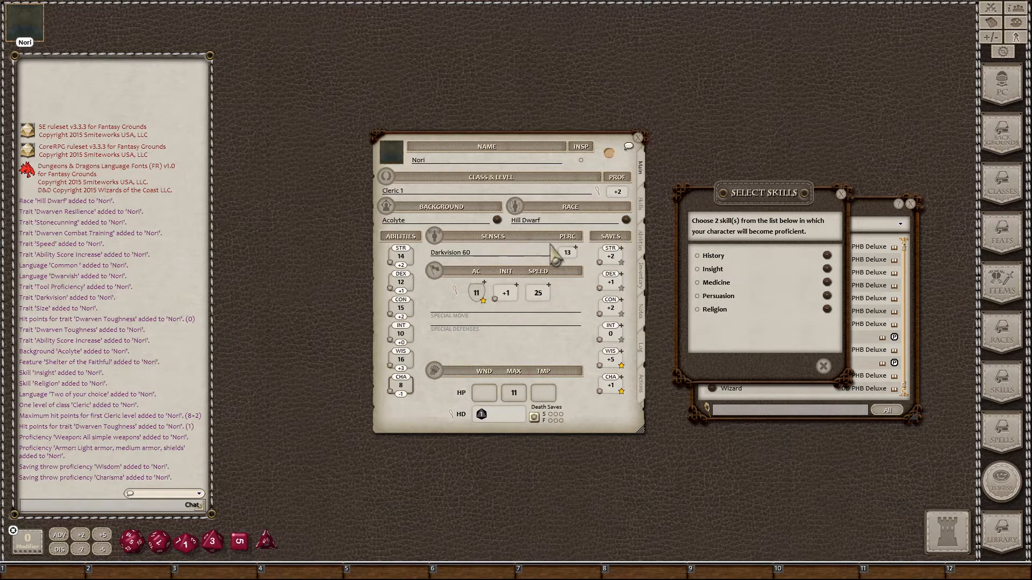
left_click(644, 209)
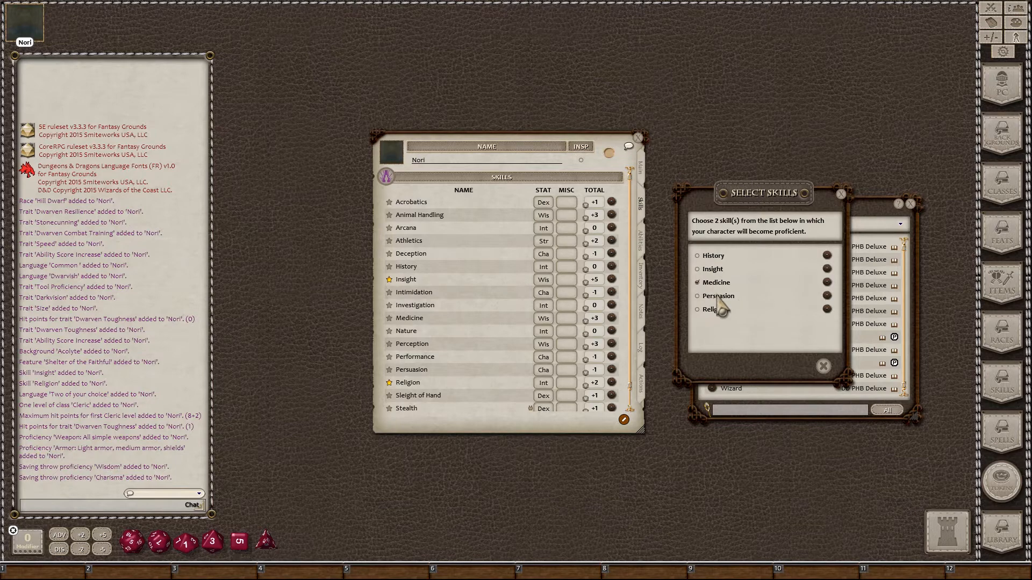
left_click(697, 256)
left_click(804, 368)
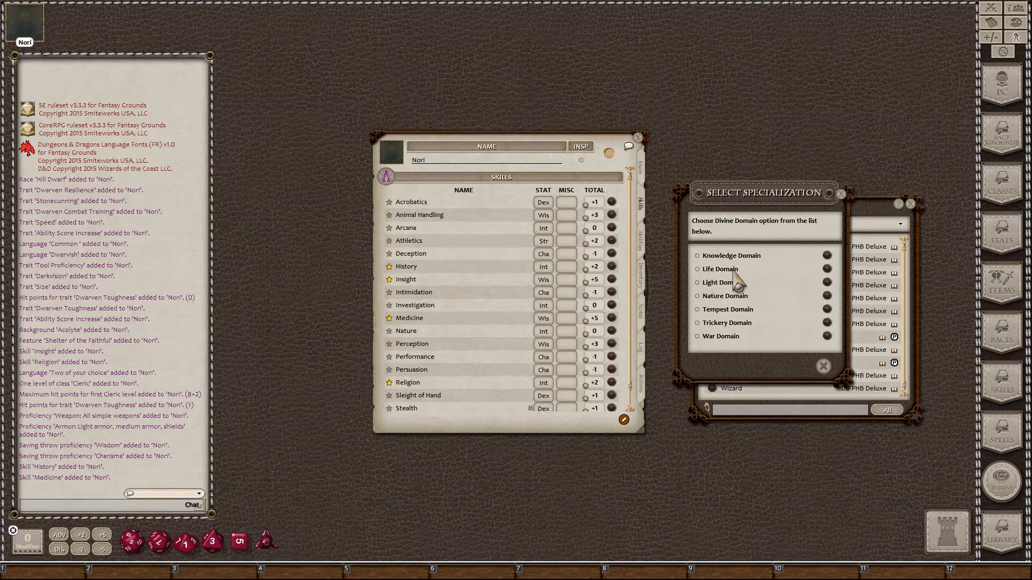
Step: Read the Life Domain description, pick it as Nori's divine domain, and return to the Main page
left_click(827, 269)
scroll(548, 306, "down", 3)
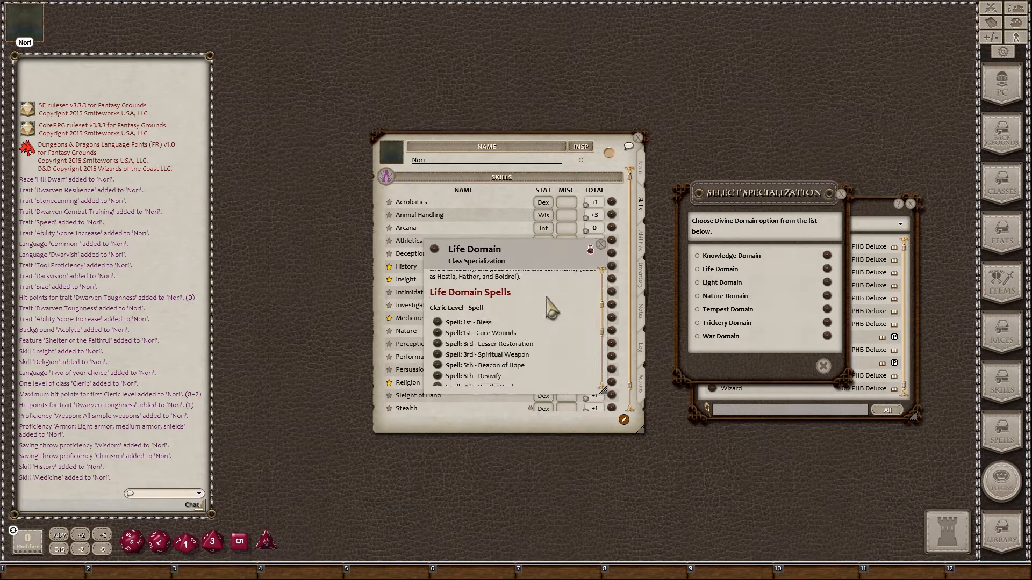
scroll(548, 306, "down", 5)
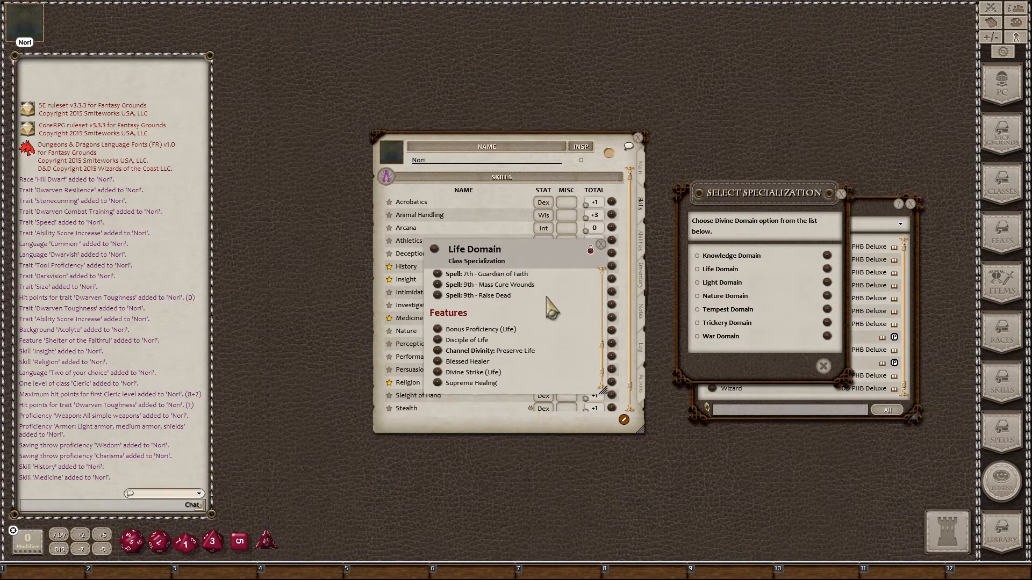
scroll(547, 299, "up", 8)
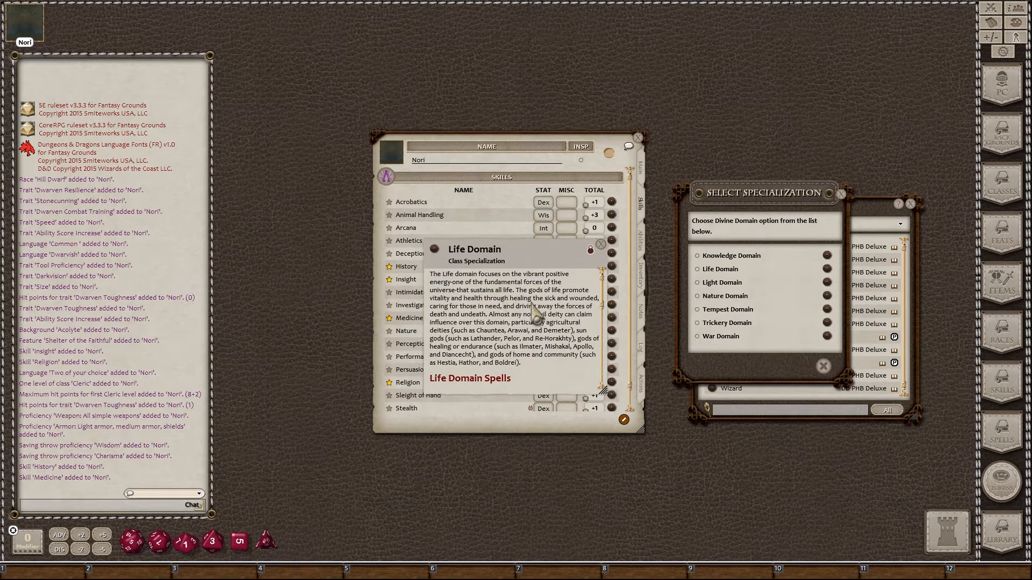
left_click(601, 244)
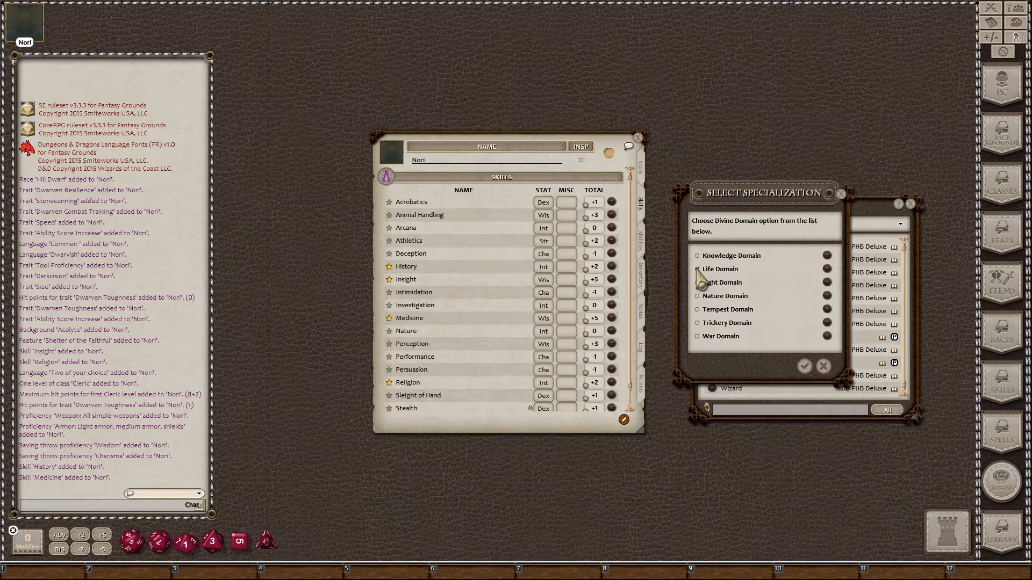
left_click(805, 368)
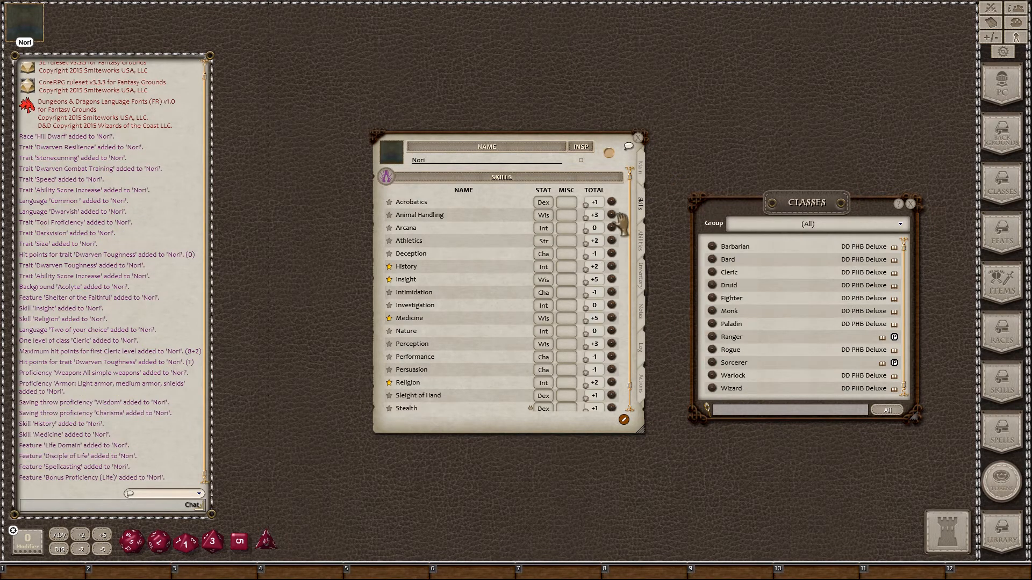
left_click(642, 179)
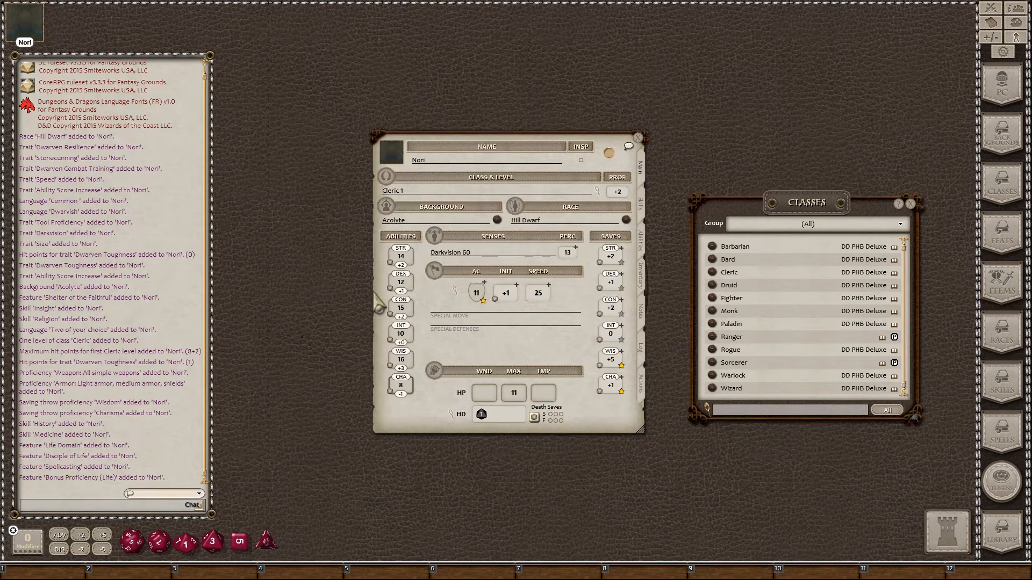
Step: Close the Classes list, show Nori's empty Inventory page, and reopen the Classes list
left_click(910, 203)
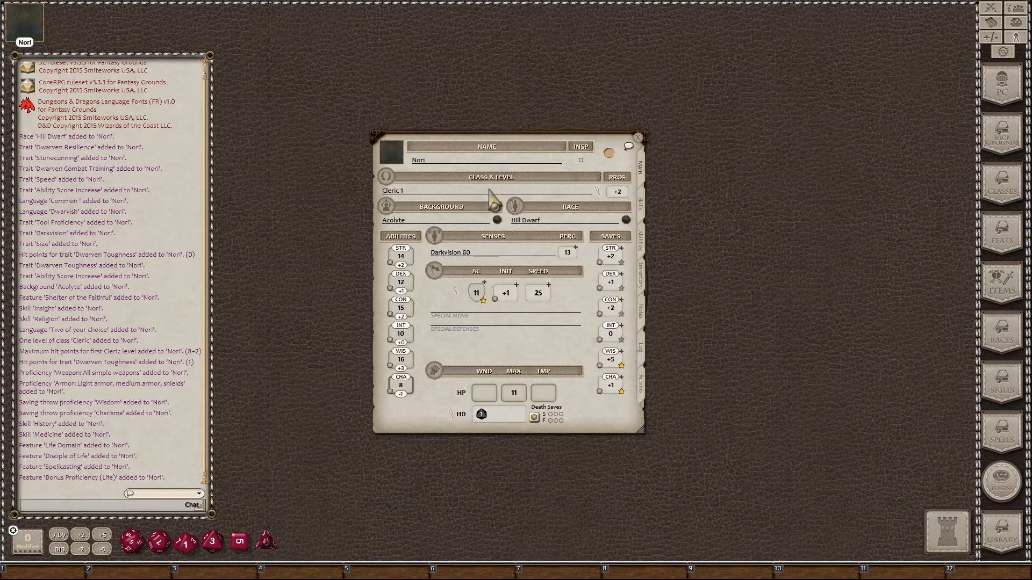
left_click(641, 272)
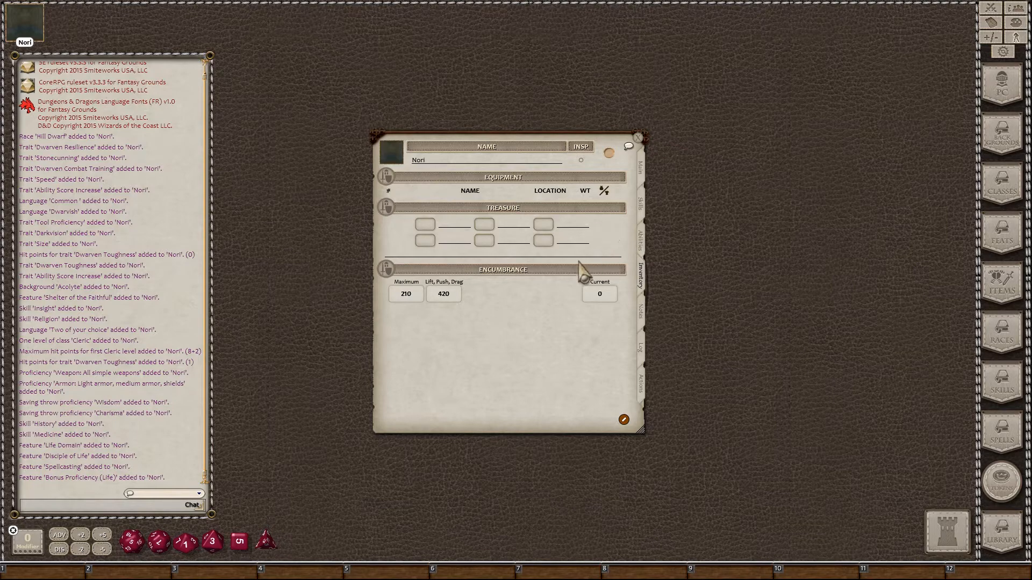
left_click(1002, 193)
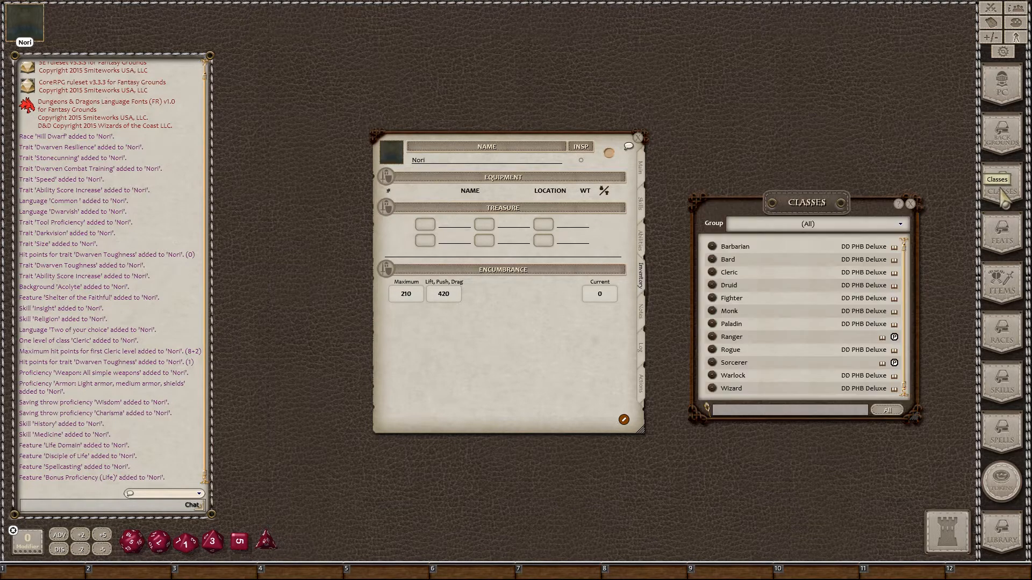
Step: Place the Cleric class record, scrolled to Equipment, beside Nori's sheet on the Abilities page
left_click(713, 274)
left_click(909, 204)
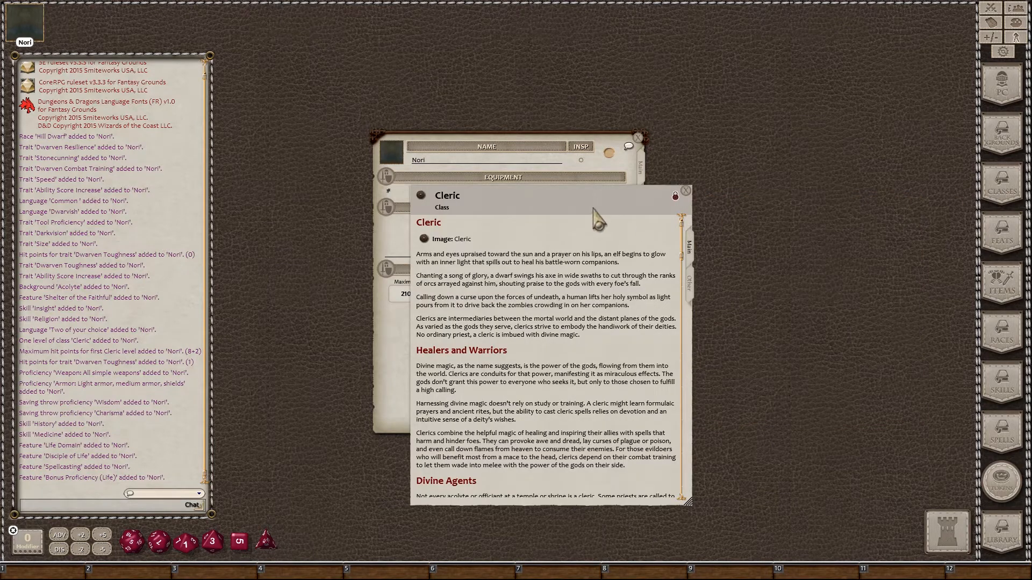
left_click_drag(593, 208, 838, 139)
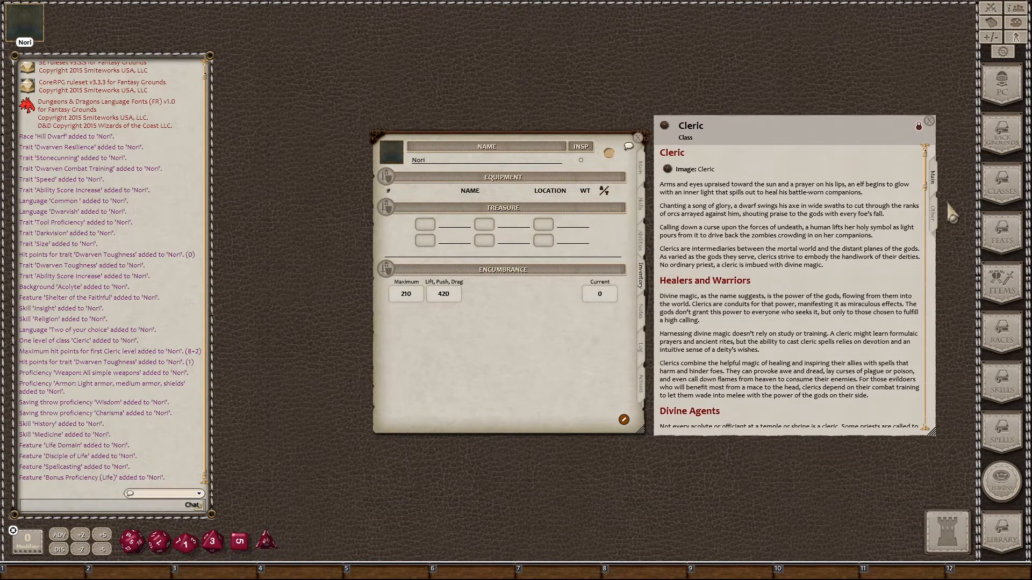
scroll(926, 322, "down", 10)
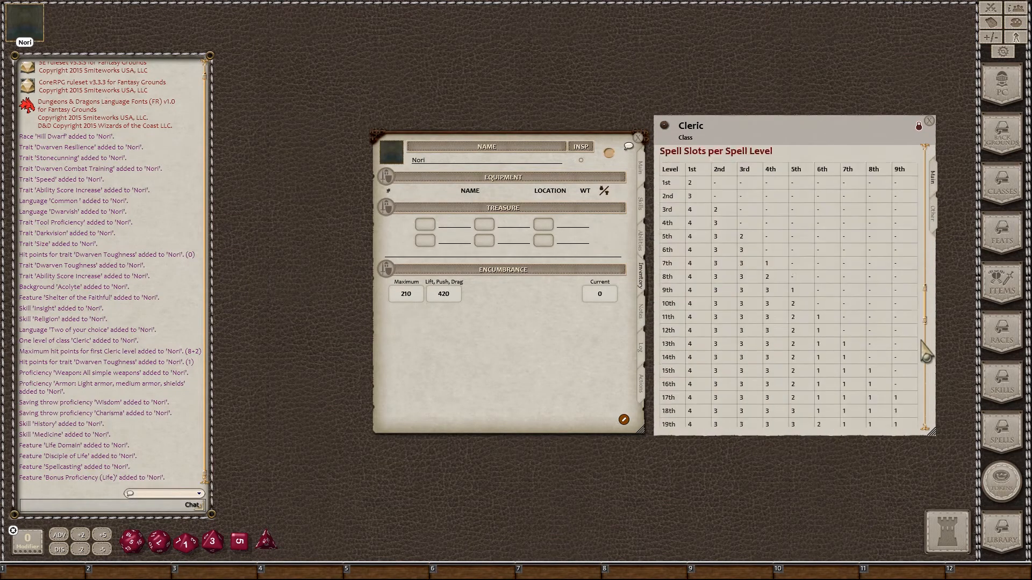
scroll(925, 354, "down", 8)
scroll(930, 383, "up", 2)
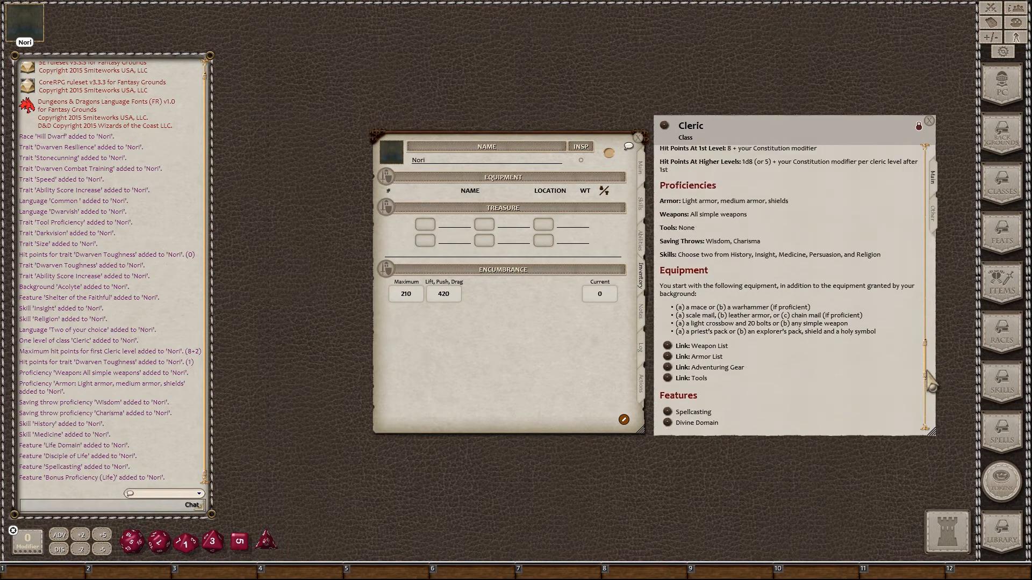
scroll(930, 383, "down", 1)
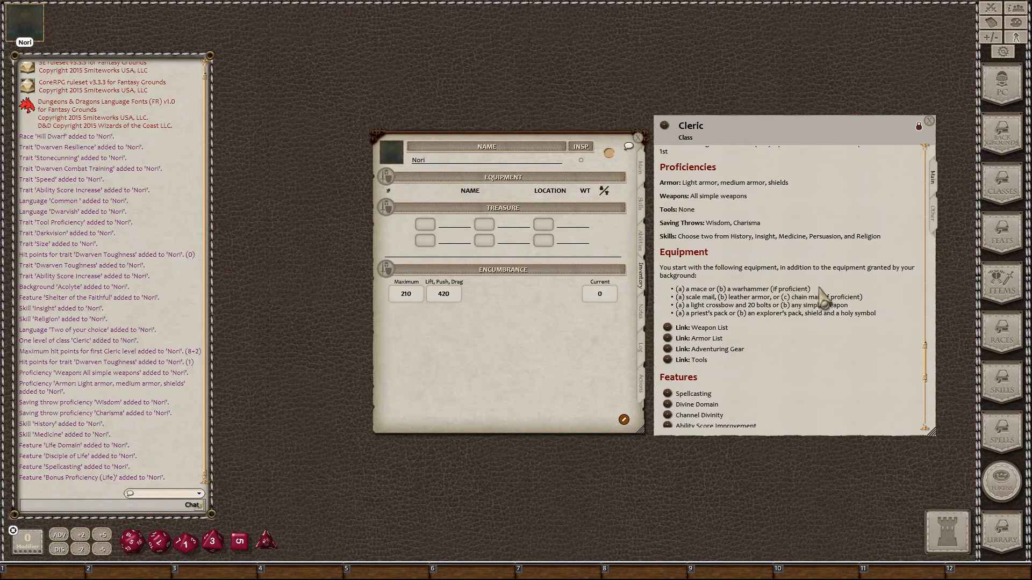
left_click(644, 247)
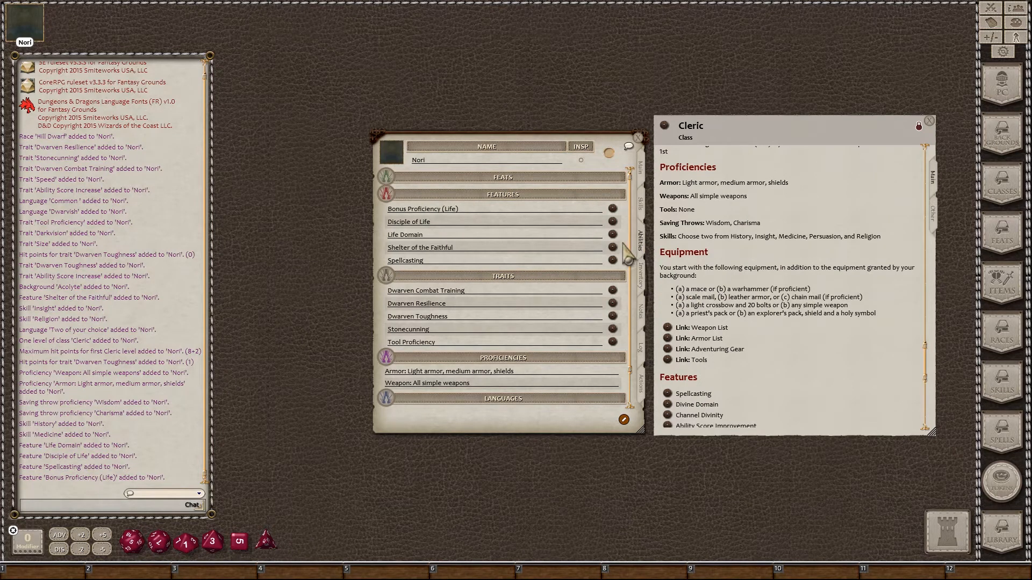
left_click(612, 293)
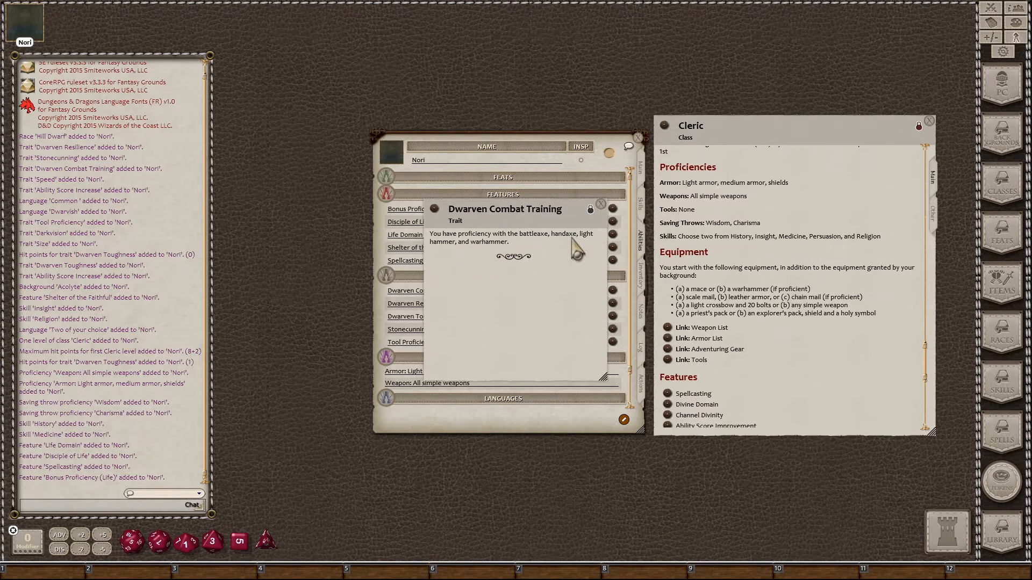
left_click(601, 204)
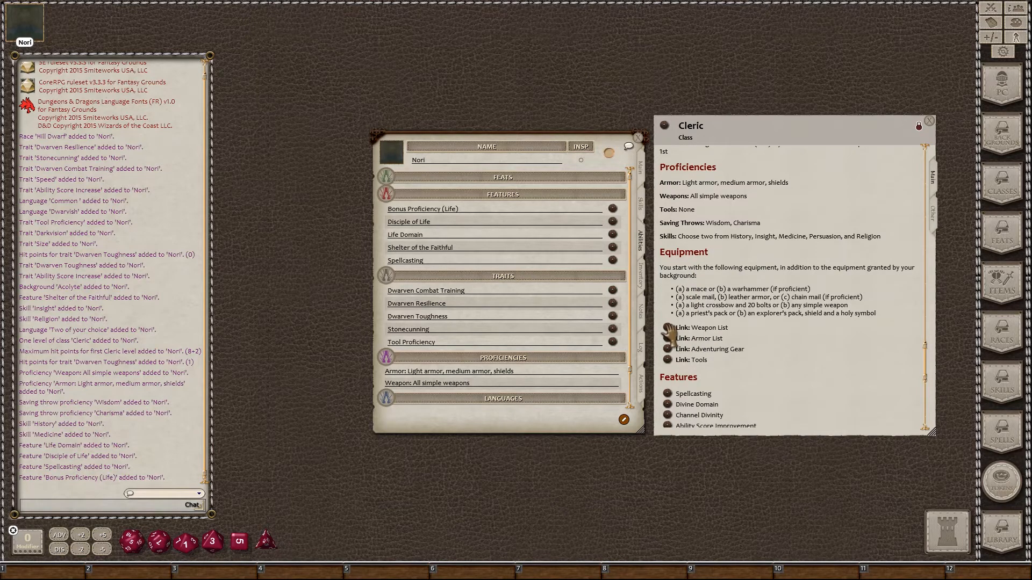
left_click(1006, 288)
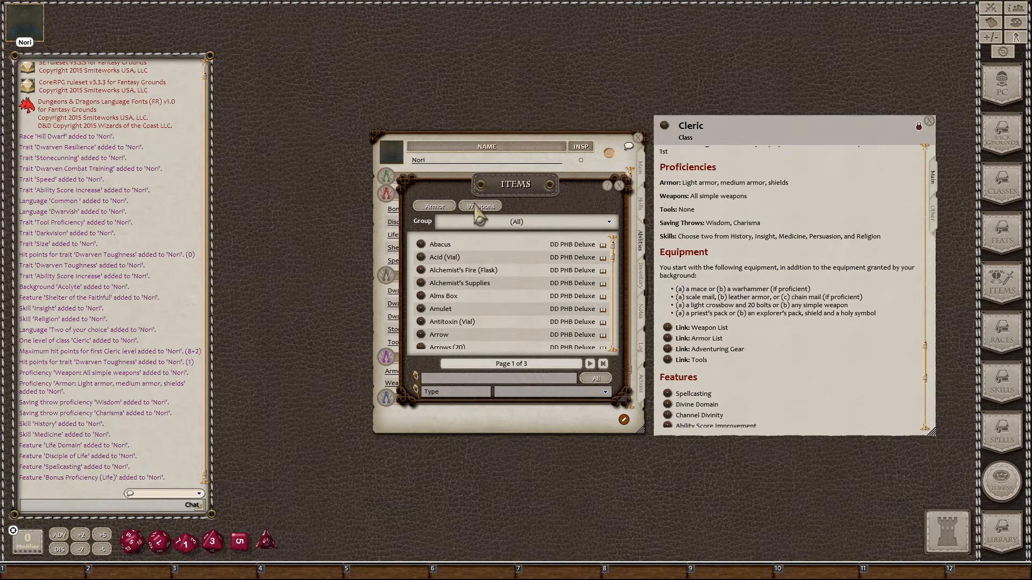
left_click(487, 378)
left_click(600, 398)
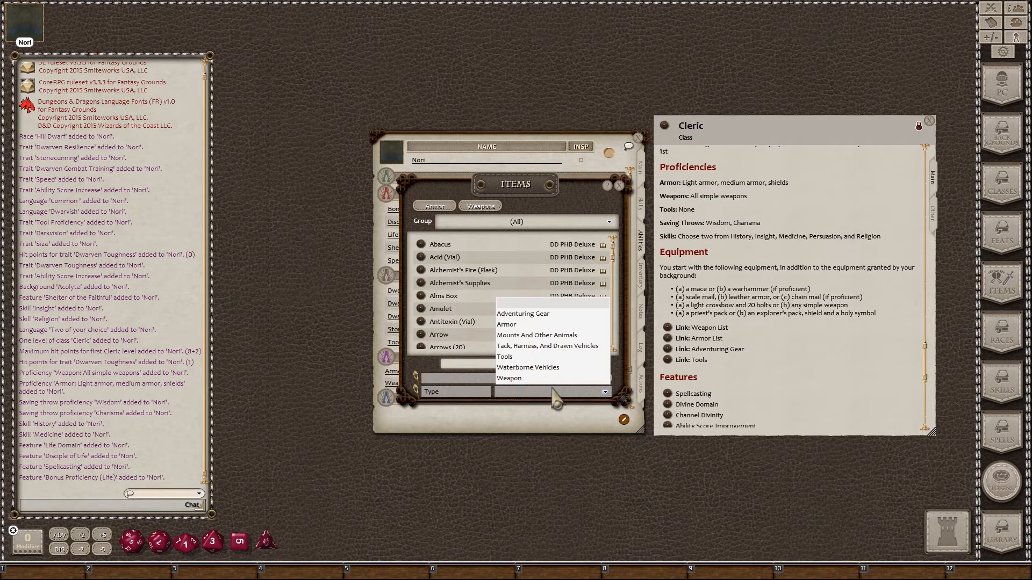
left_click(570, 392)
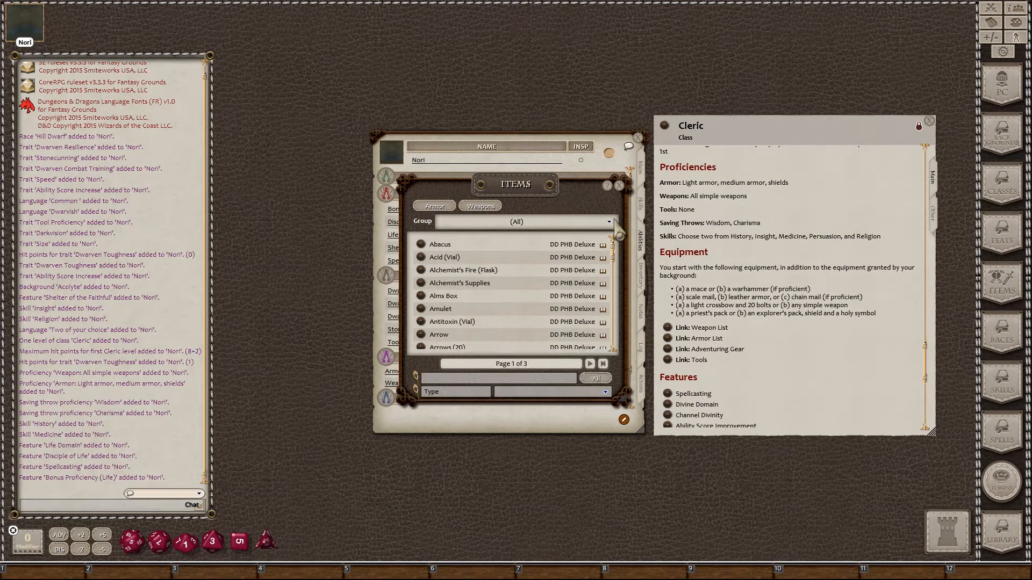
left_click(620, 186)
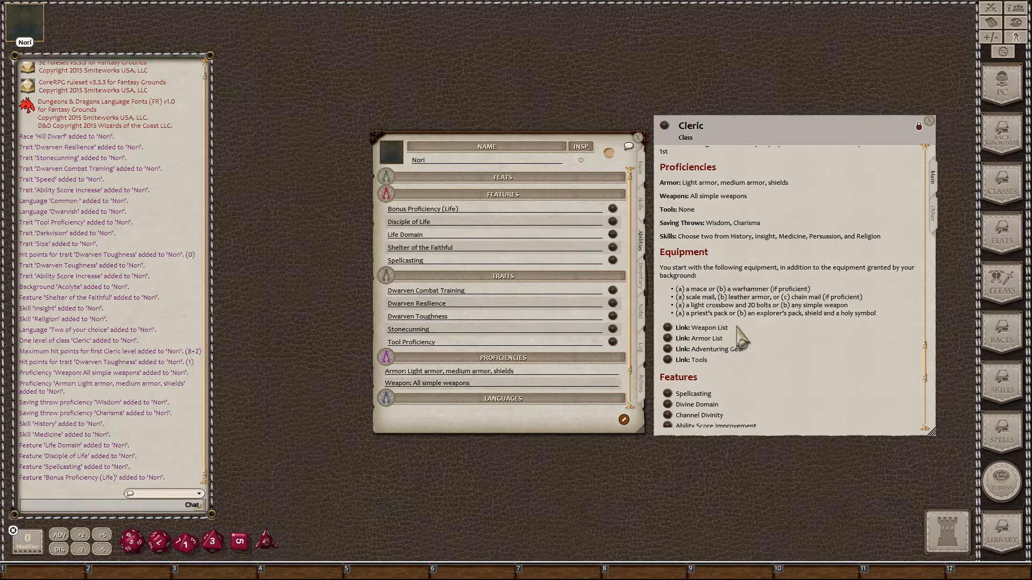
Step: Open the Cleric's Weapon Table and arrange it beside Nori's Inventory page
left_click(668, 329)
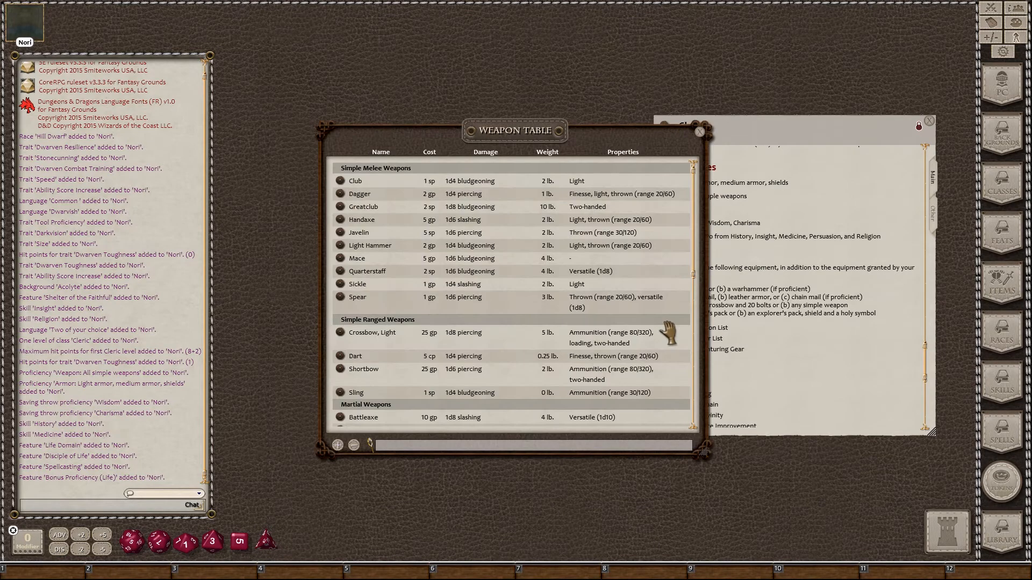
left_click_drag(559, 142, 832, 149)
left_click_drag(537, 418, 491, 421)
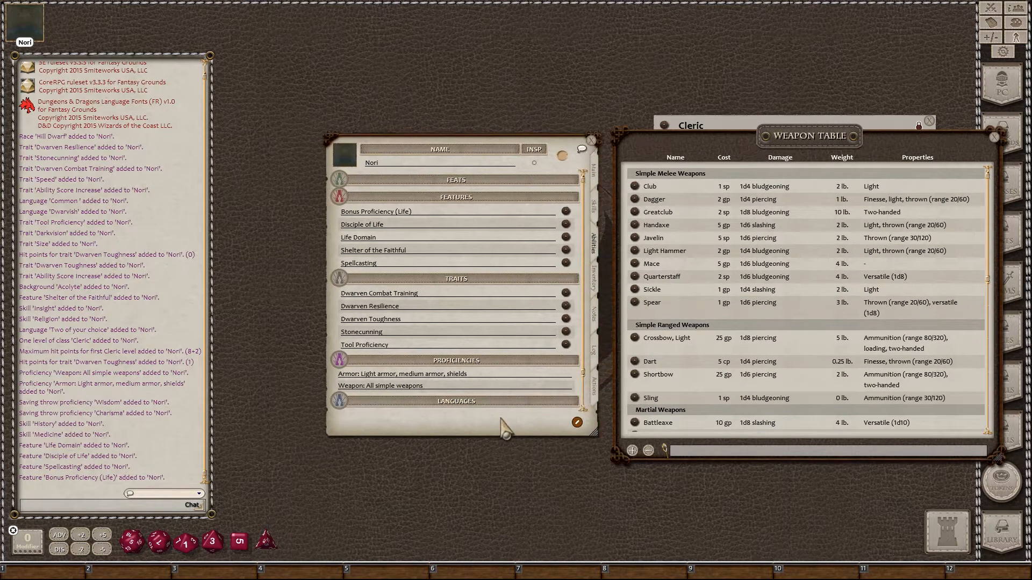
left_click(594, 283)
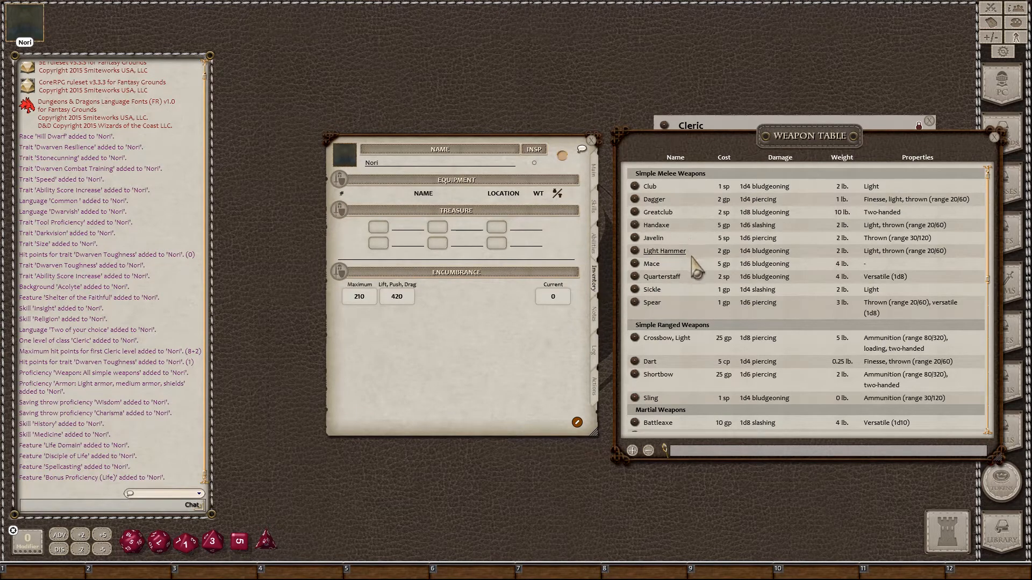
Step: Add a Warhammer (weight 2) from Martial Weapons to Nori's equipment and close the table
scroll(693, 267, "down", 10)
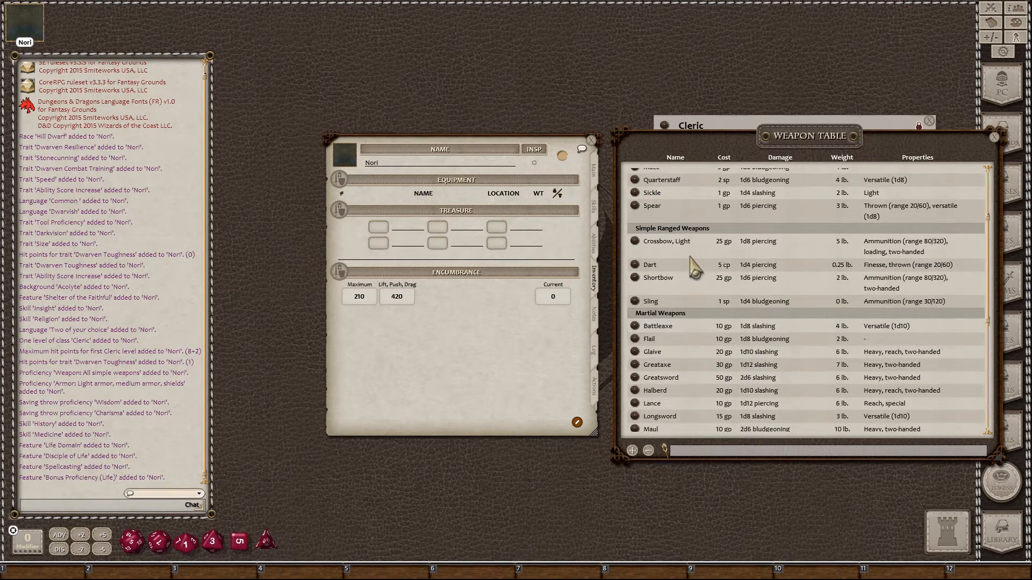
scroll(694, 267, "down", 5)
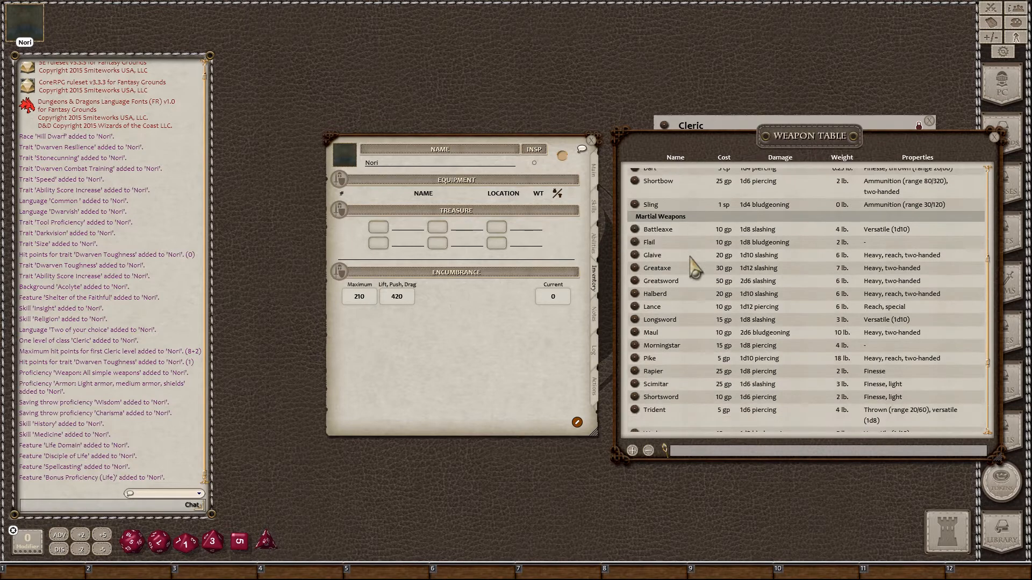
scroll(694, 267, "down", 6)
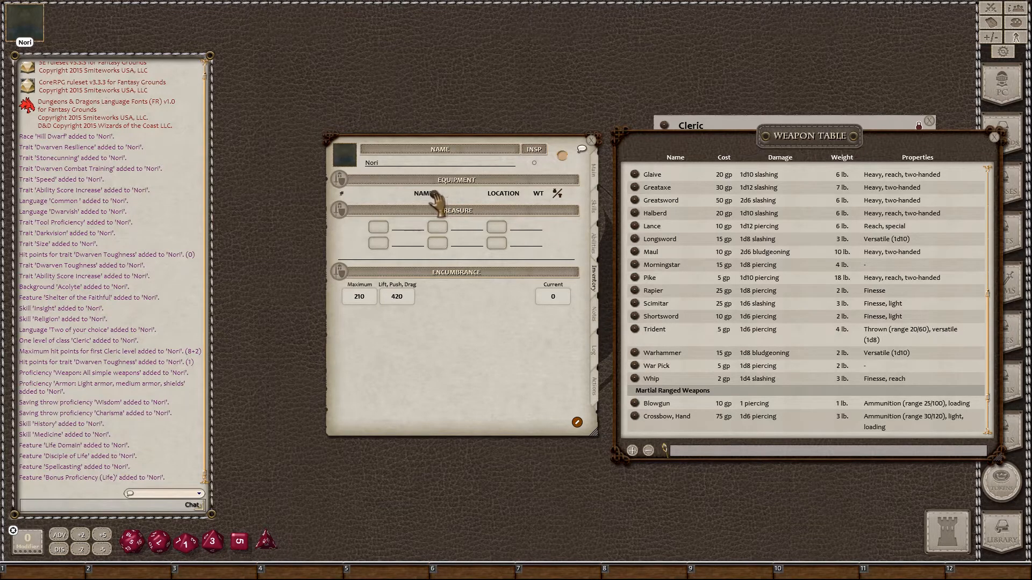
left_click_drag(434, 196, 435, 199)
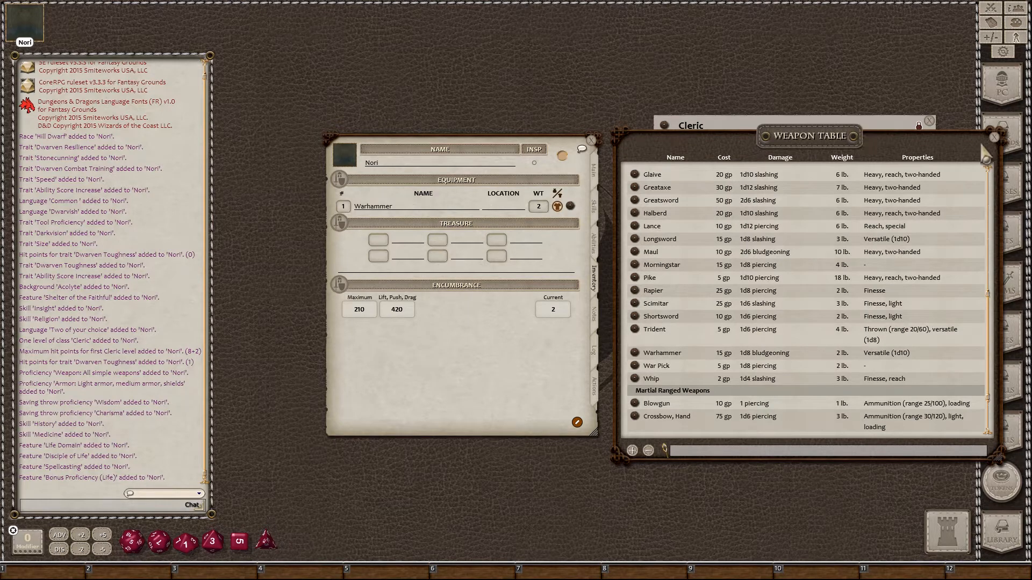
left_click(994, 138)
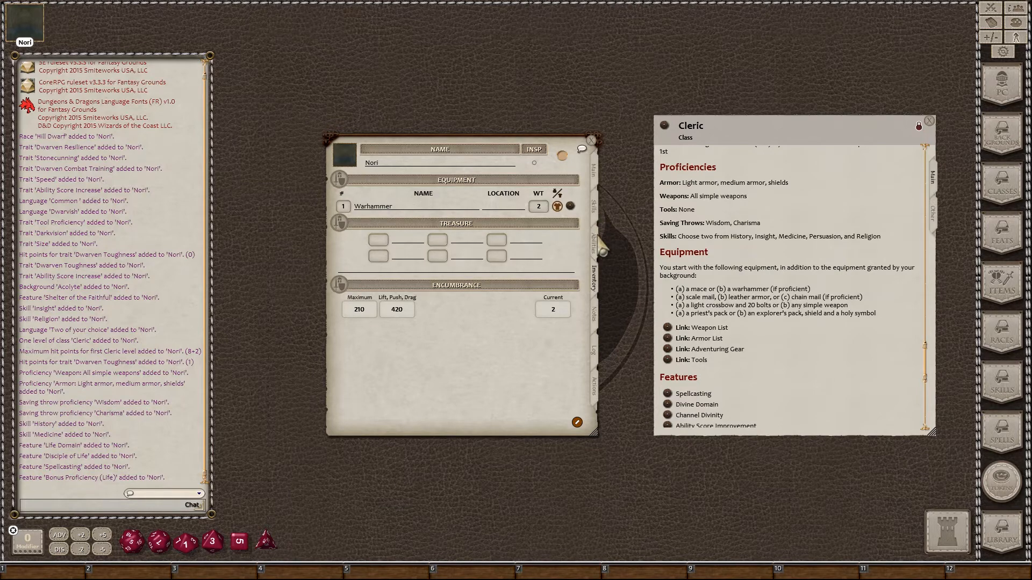
Step: Review Nori's Dwarven Combat Training trait, then bring up the Cleric's Armor Table
left_click(598, 241)
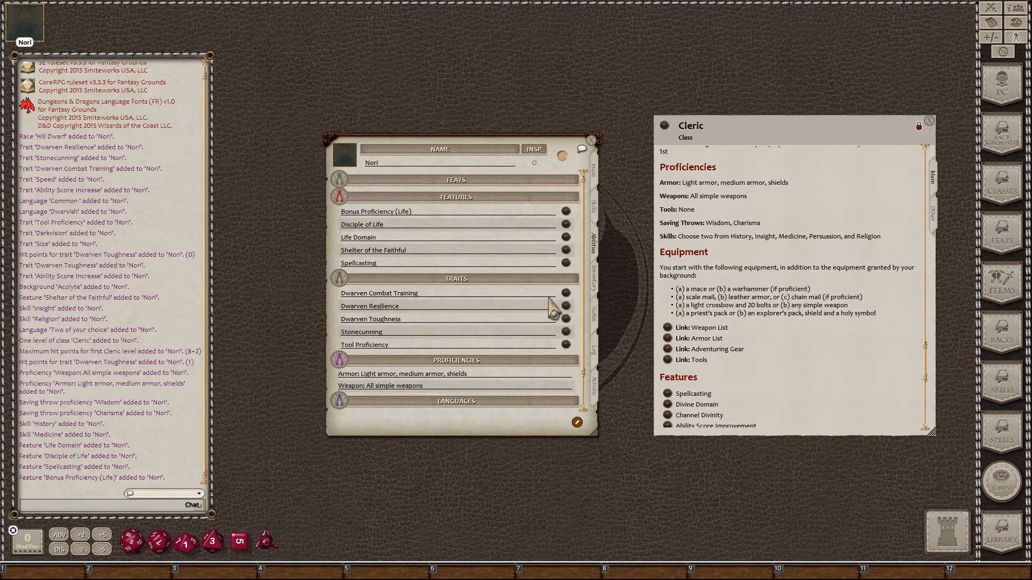
left_click(566, 293)
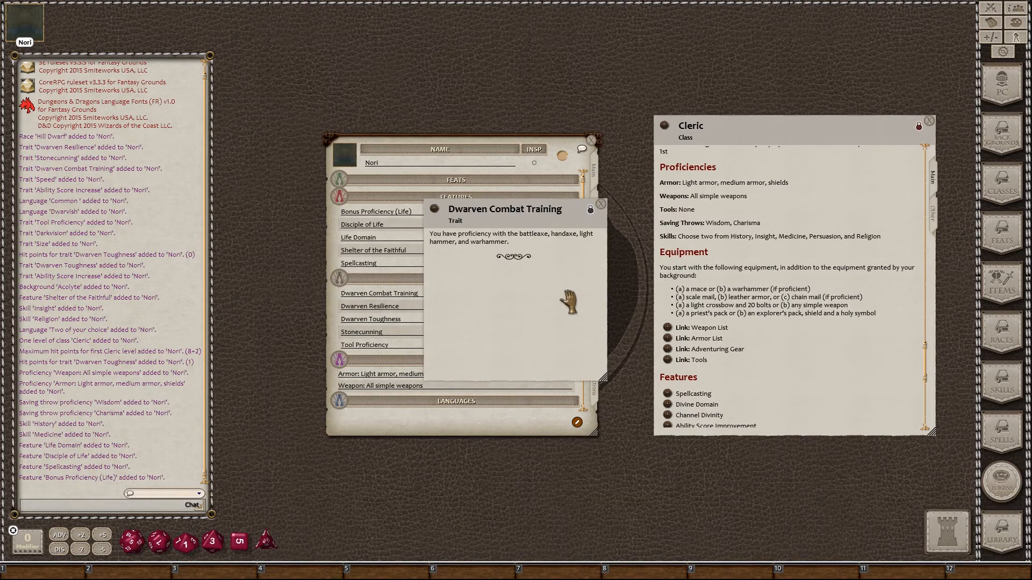
left_click(601, 205)
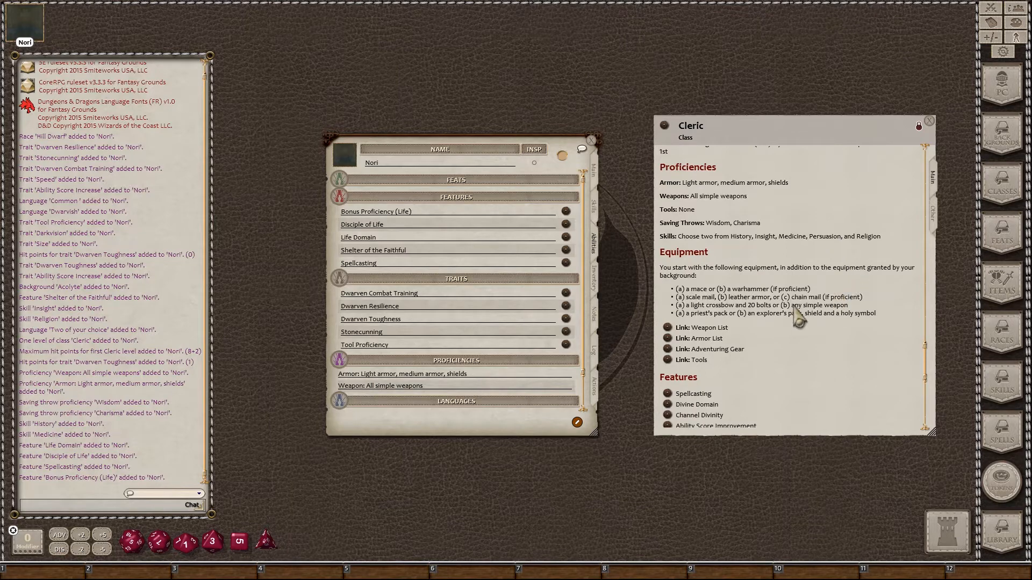
left_click(668, 339)
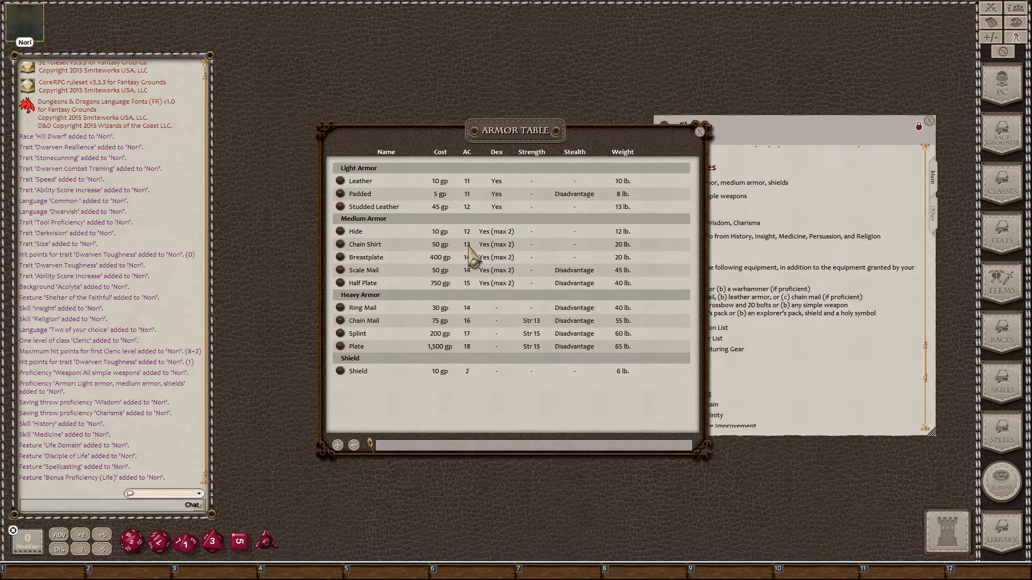
Step: Add Scale Mail (weight 45) to Nori's equipment, raising encumbrance to 47
left_click(836, 347)
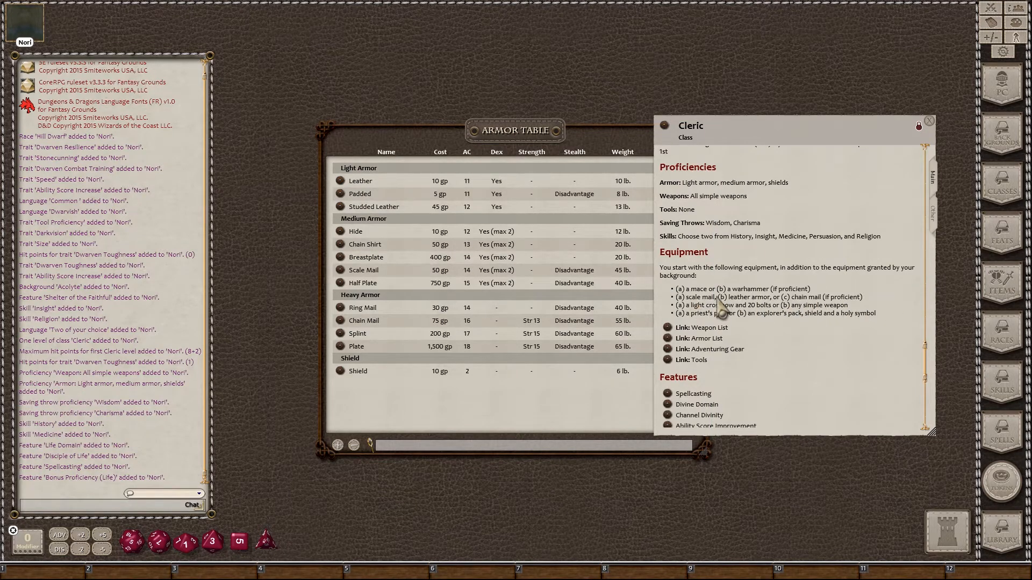
left_click(929, 122)
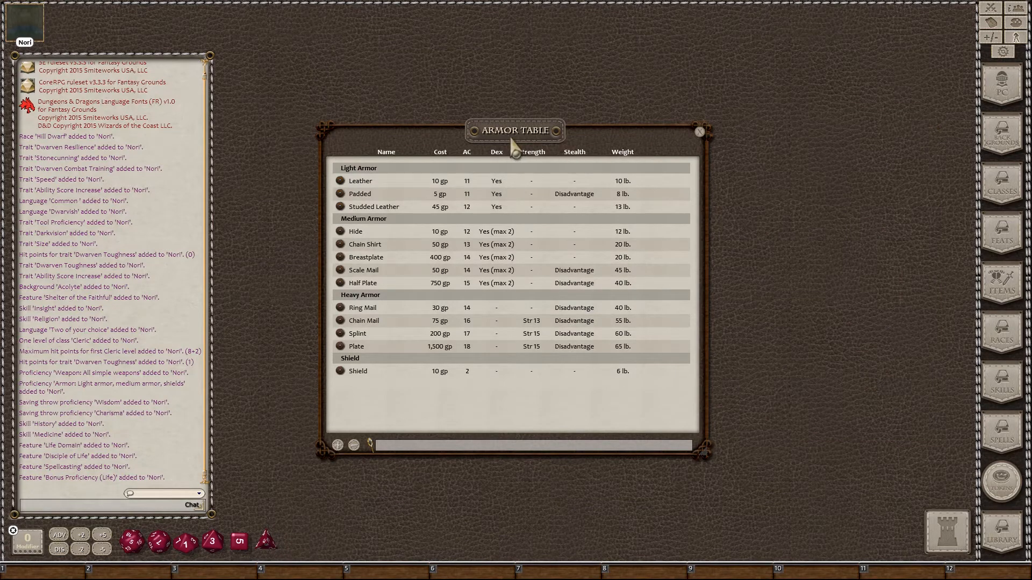
left_click_drag(513, 142, 815, 142)
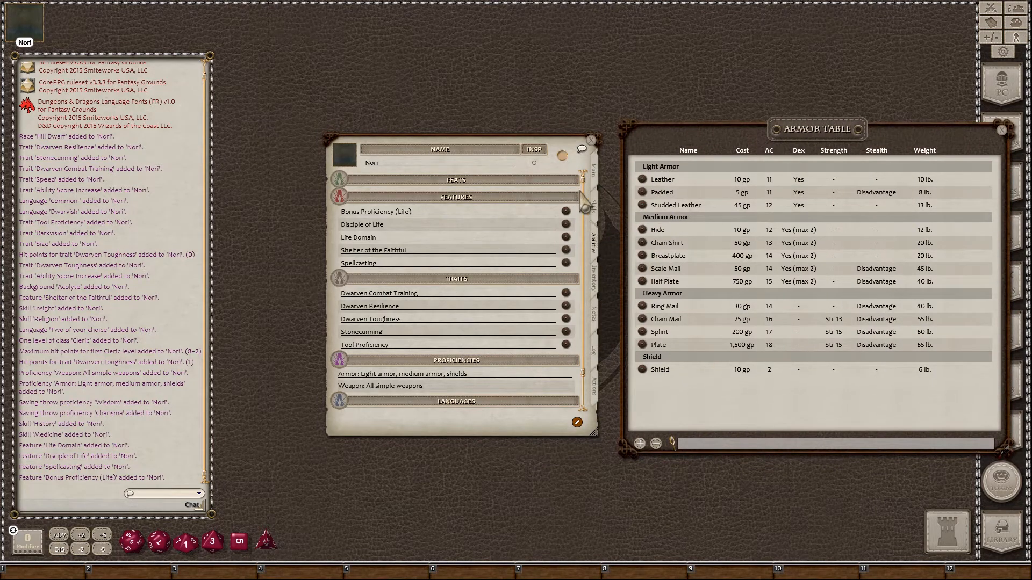
left_click(596, 278)
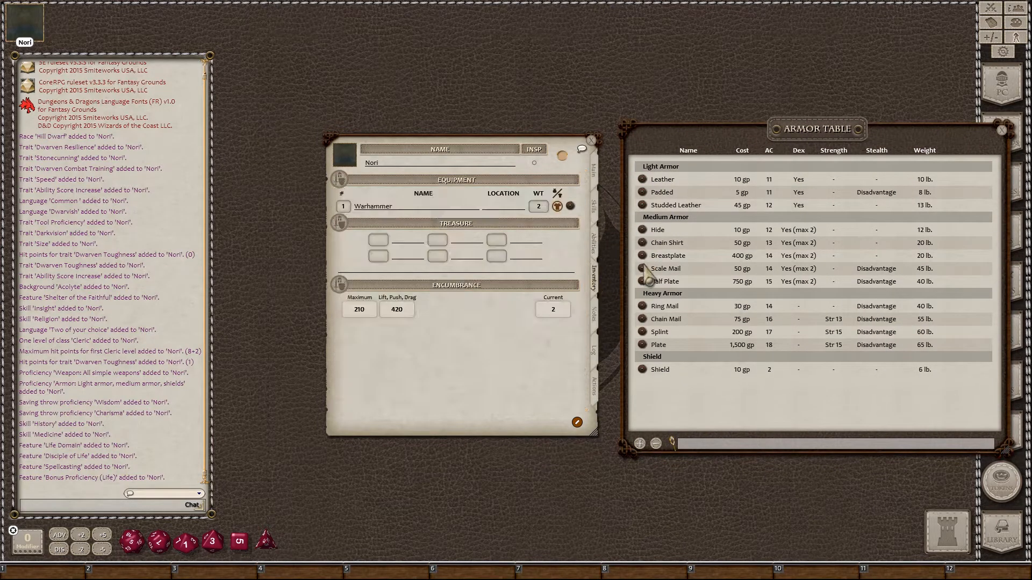
left_click_drag(646, 273, 469, 210)
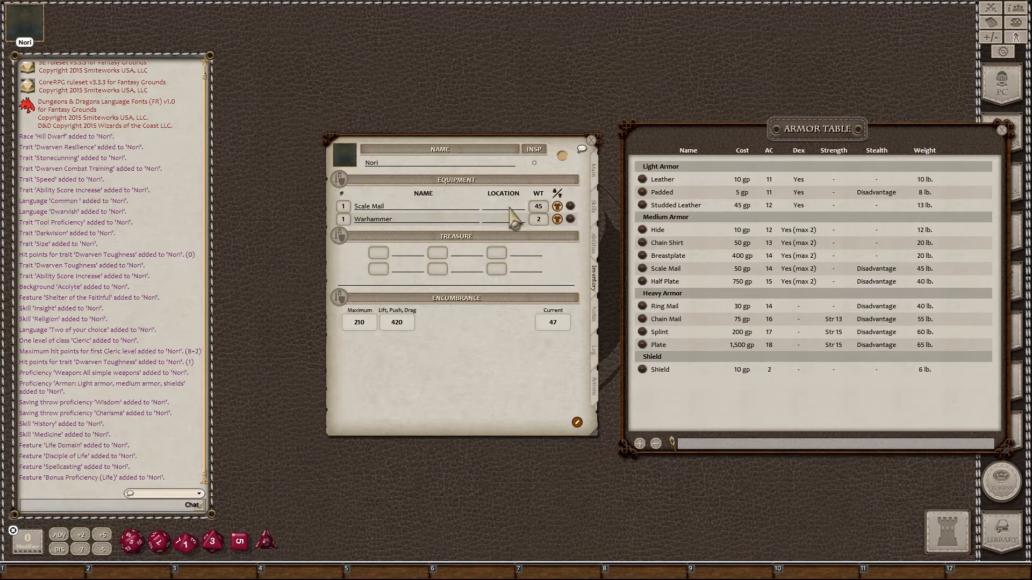
Step: Close the Armor Table and reopen the Cleric class description
left_click(1002, 131)
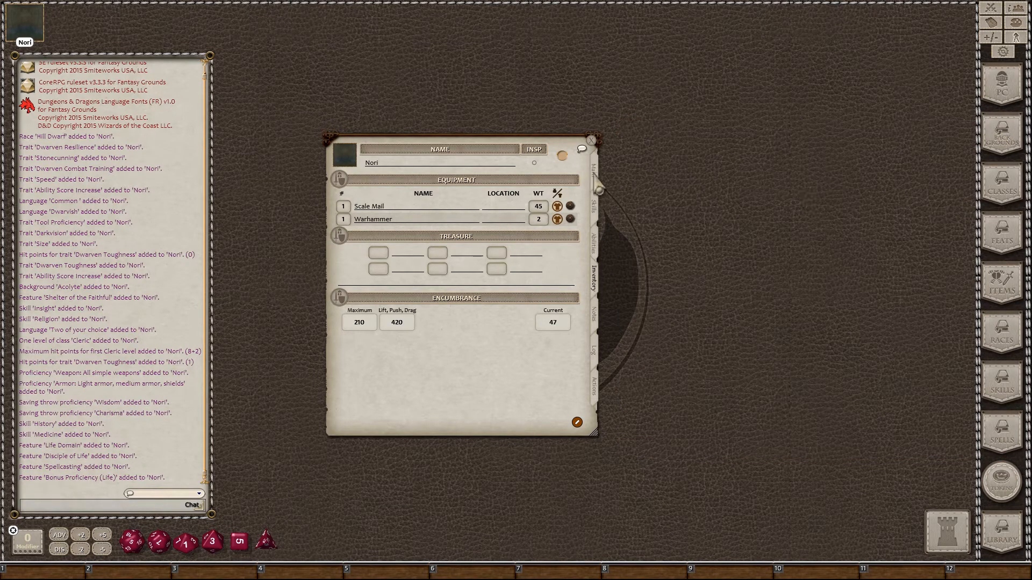
left_click(1003, 185)
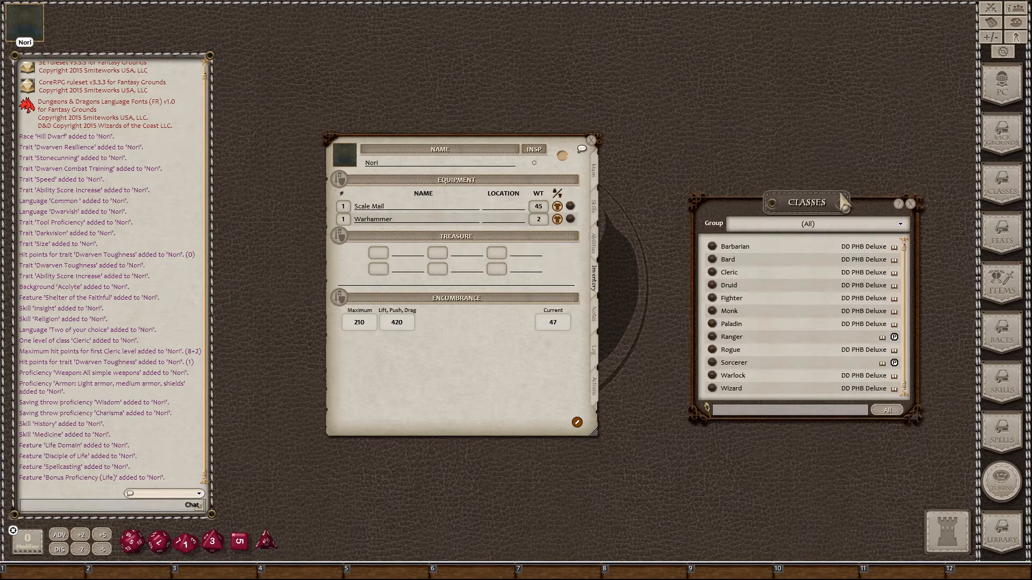
left_click(713, 273)
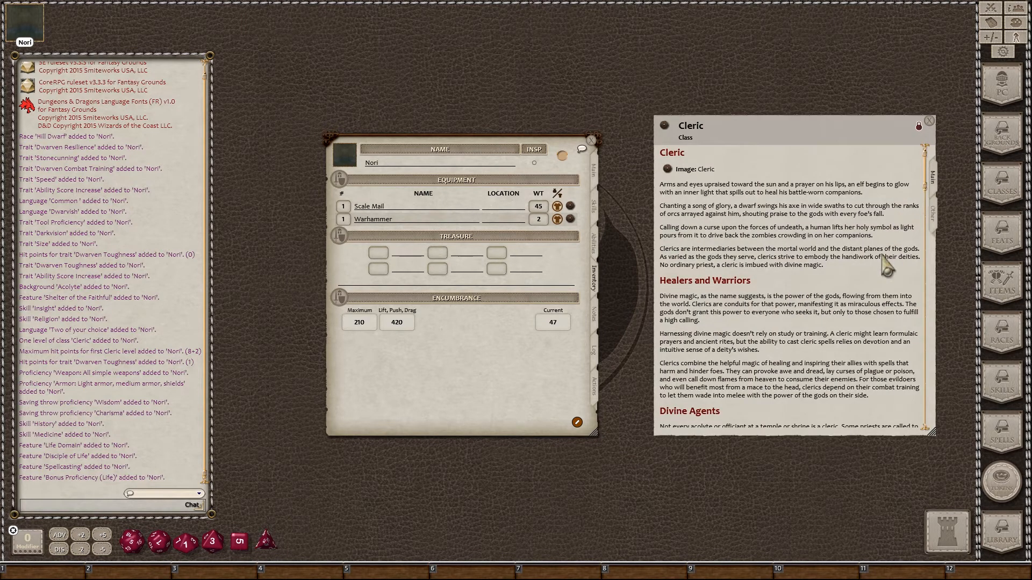
Step: Add a Light Crossbow (weight 5) from the Cleric's weapon list, bringing encumbrance to 52
scroll(886, 267, "down", 3)
scroll(885, 268, "down", 10)
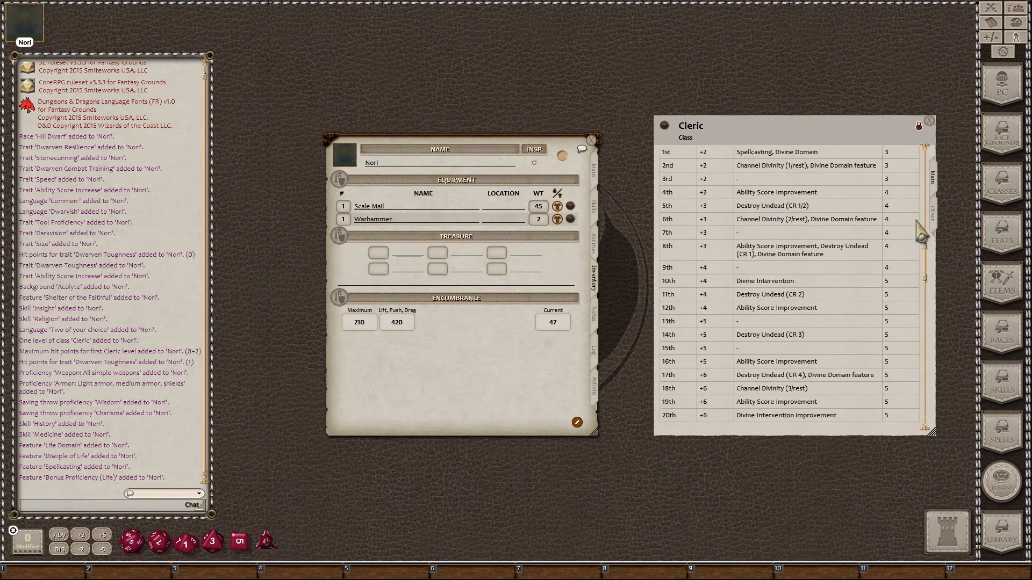
left_click_drag(929, 261, 925, 350)
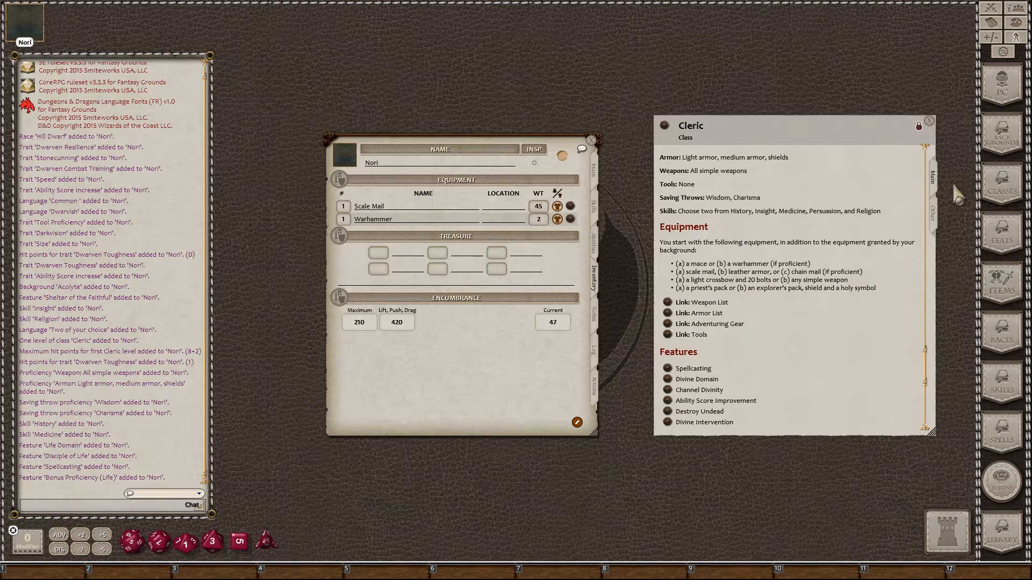
left_click(668, 303)
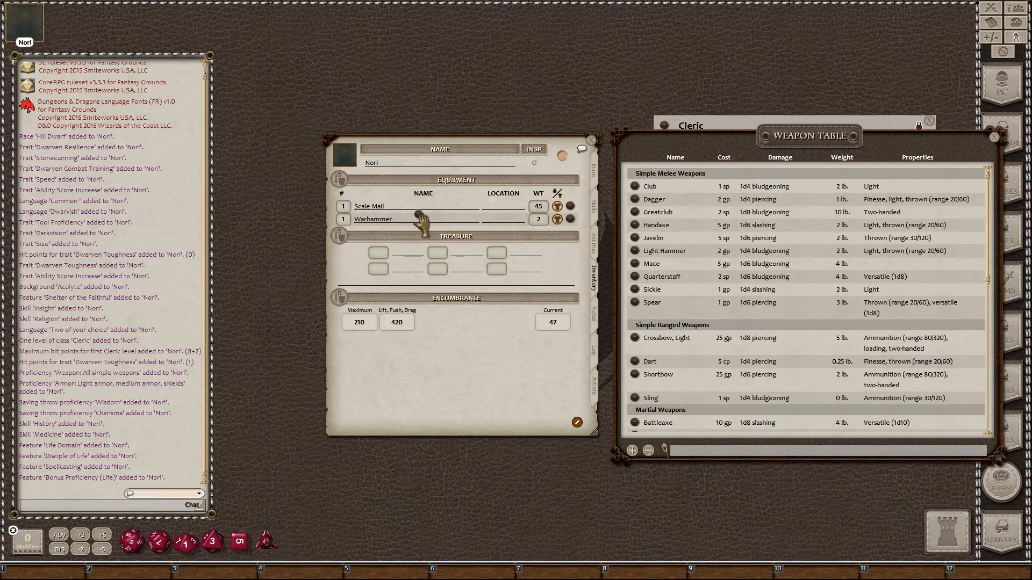
left_click_drag(419, 215, 421, 218)
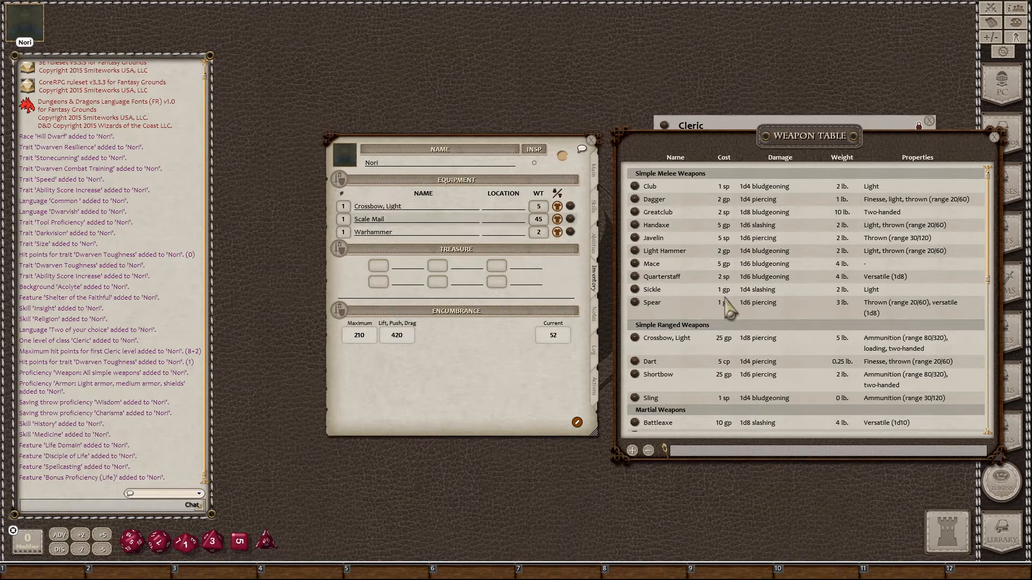
scroll(723, 304, "down", 3)
scroll(727, 301, "down", 10)
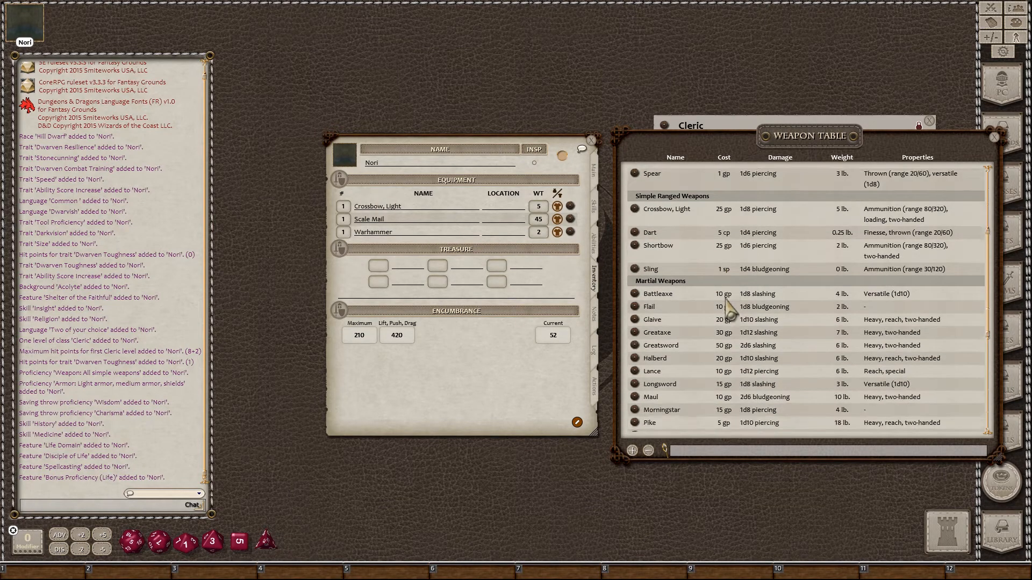
scroll(728, 301, "up", 13)
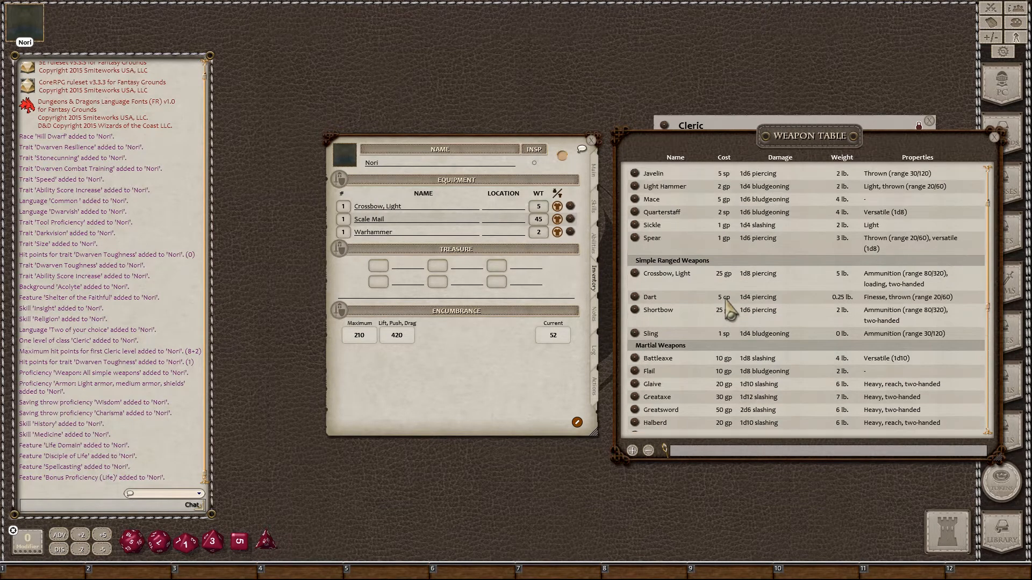
left_click(993, 138)
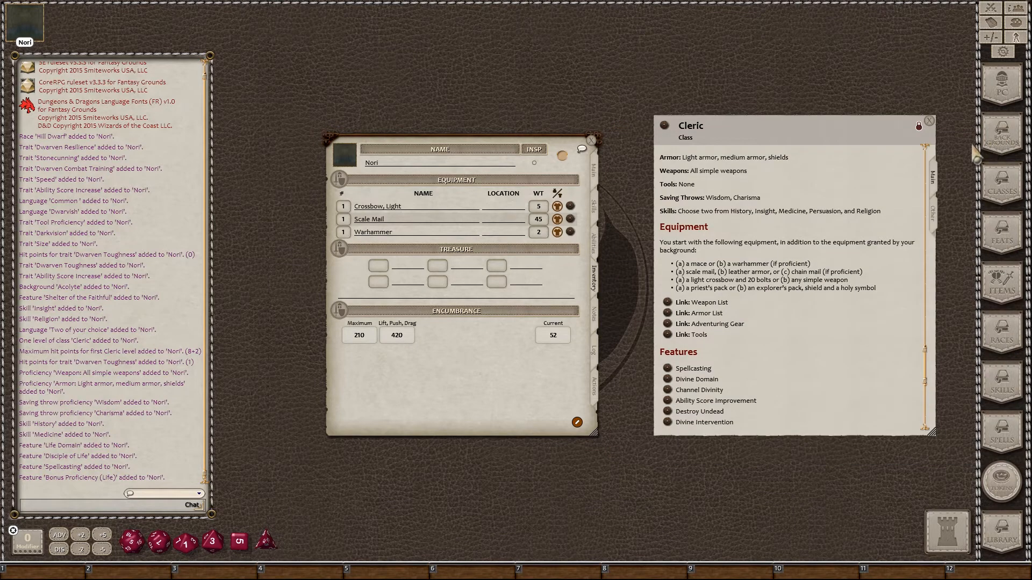
Step: Add Crossbow Bolts (20), weight 1.5, from the Adventuring Gear Table to Nori's equipment
left_click(667, 324)
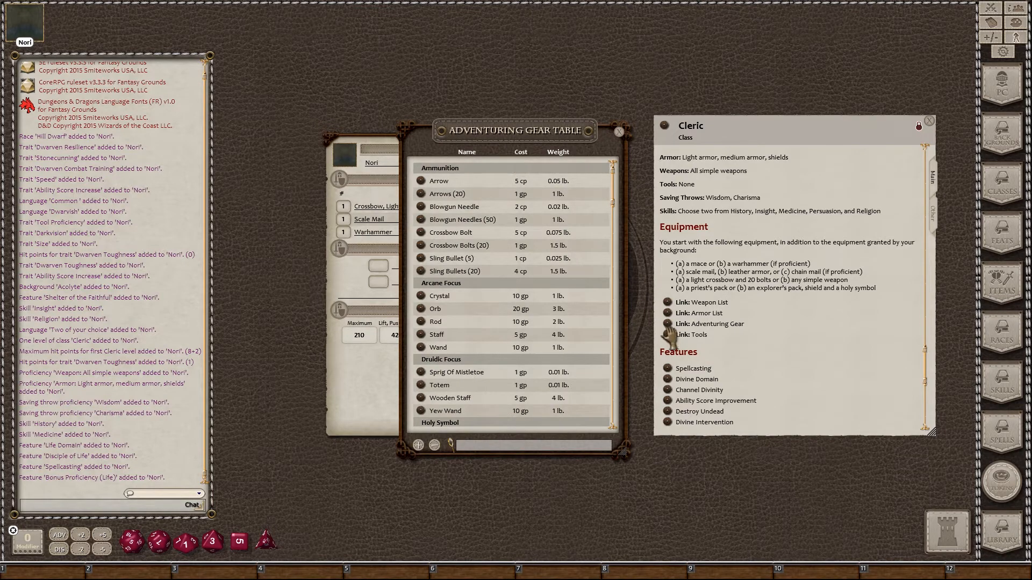
left_click_drag(544, 141, 740, 142)
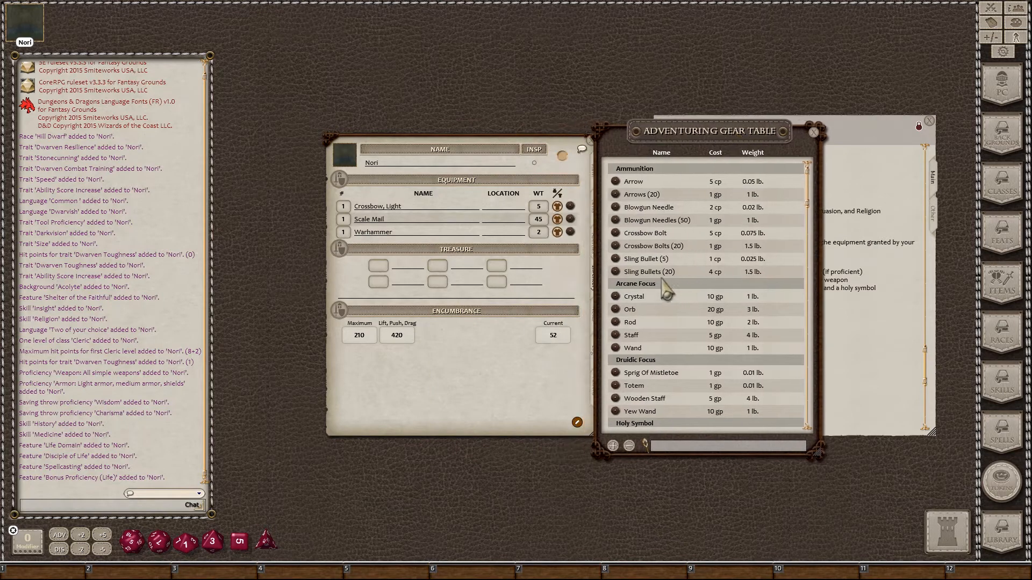
left_click_drag(615, 246, 430, 219)
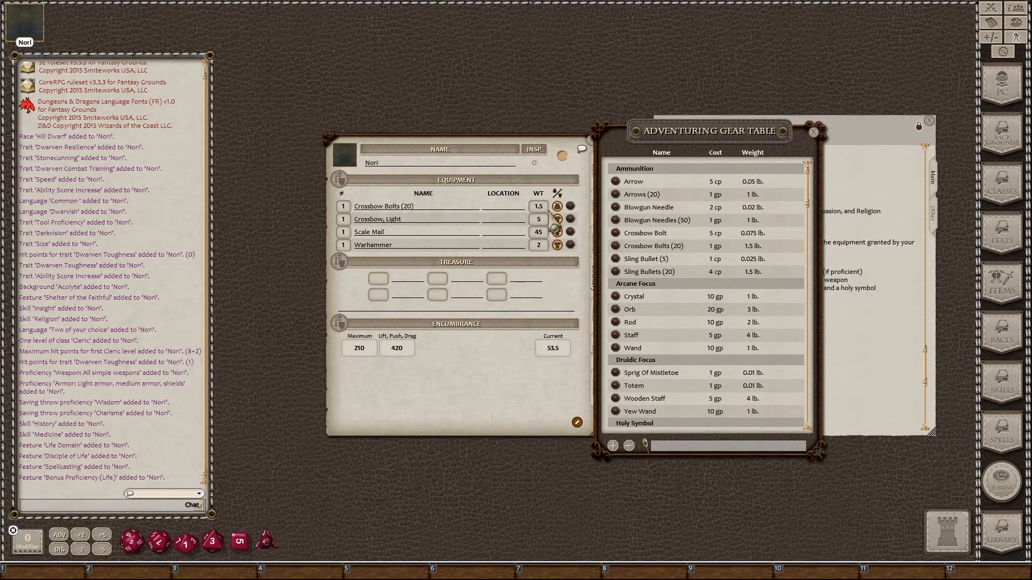
left_click(814, 132)
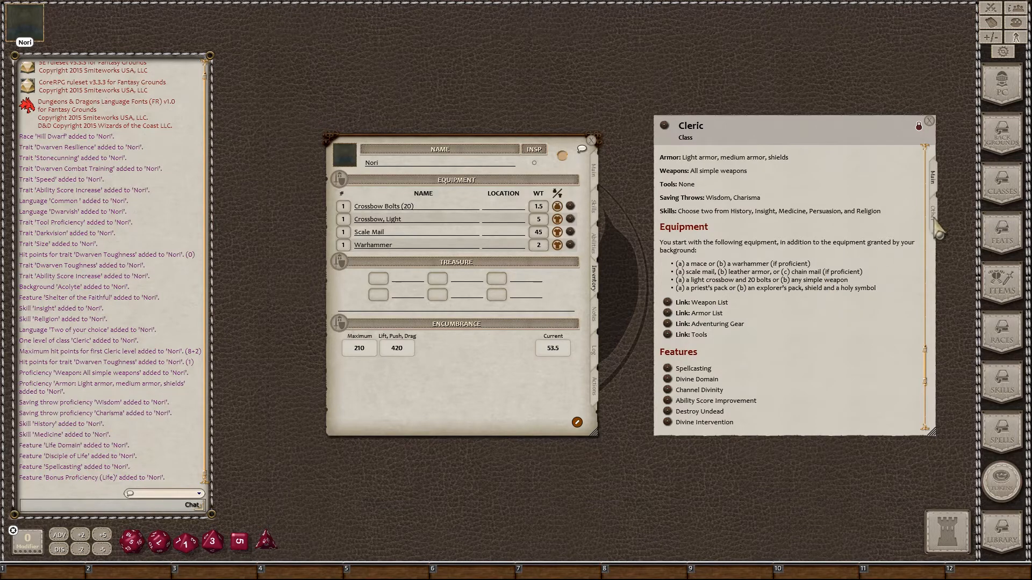
Step: Add the Explorer's Pack from the Adventuring Gear Table to Nori's equipment and review its contents
left_click(667, 324)
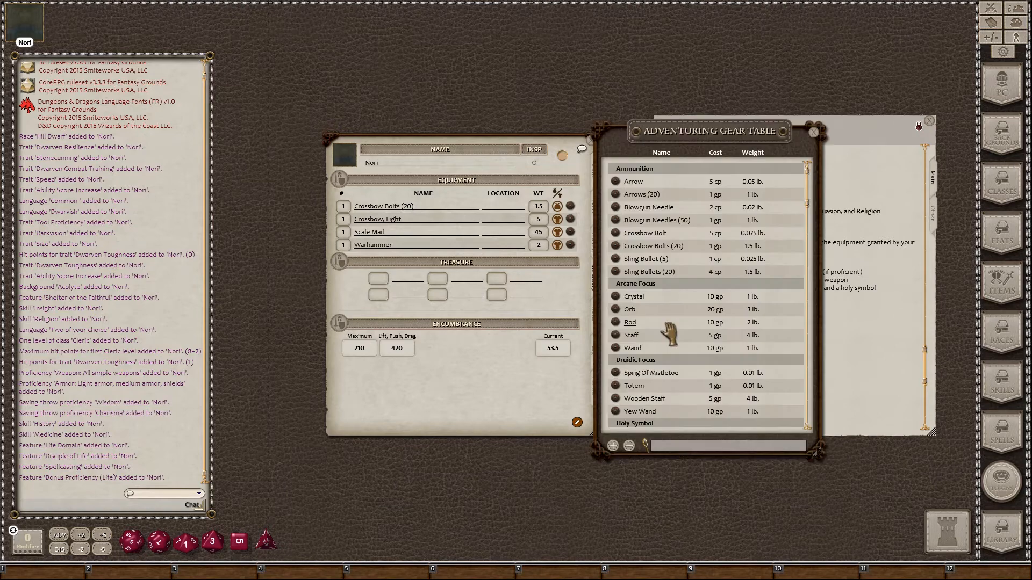
scroll(717, 301, "down", 5)
scroll(717, 301, "down", 10)
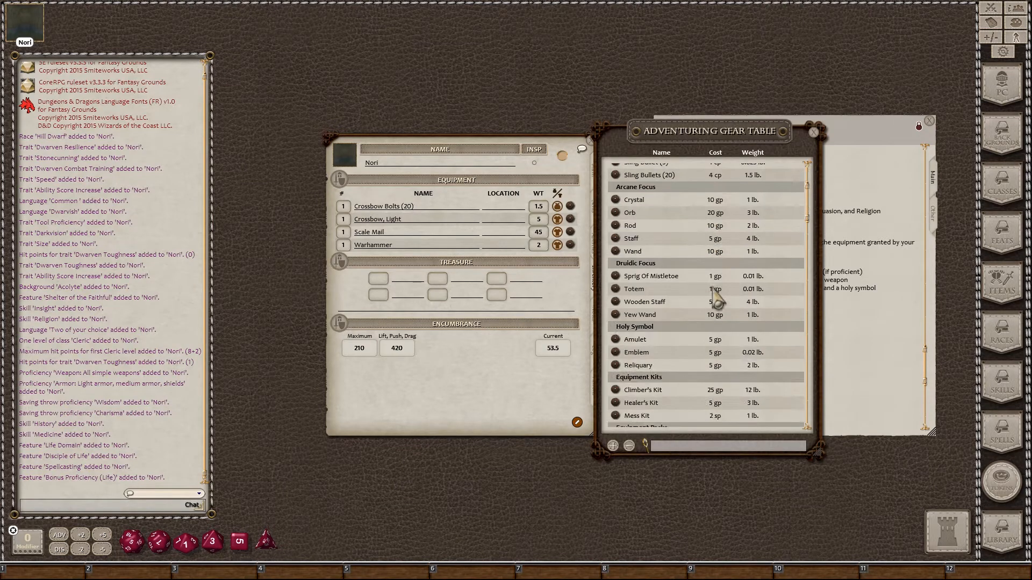
scroll(717, 301, "down", 1)
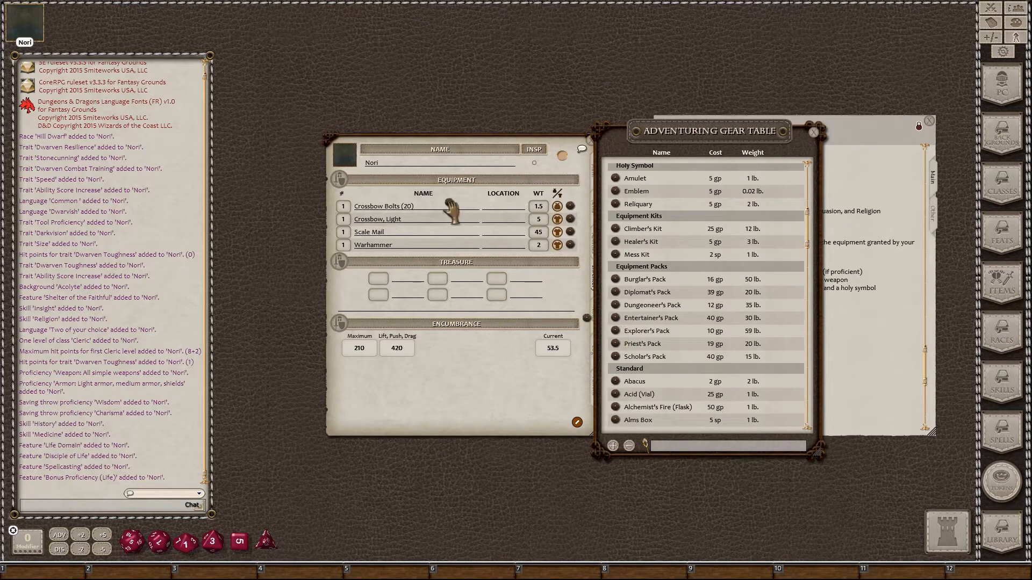
left_click_drag(450, 208, 453, 210)
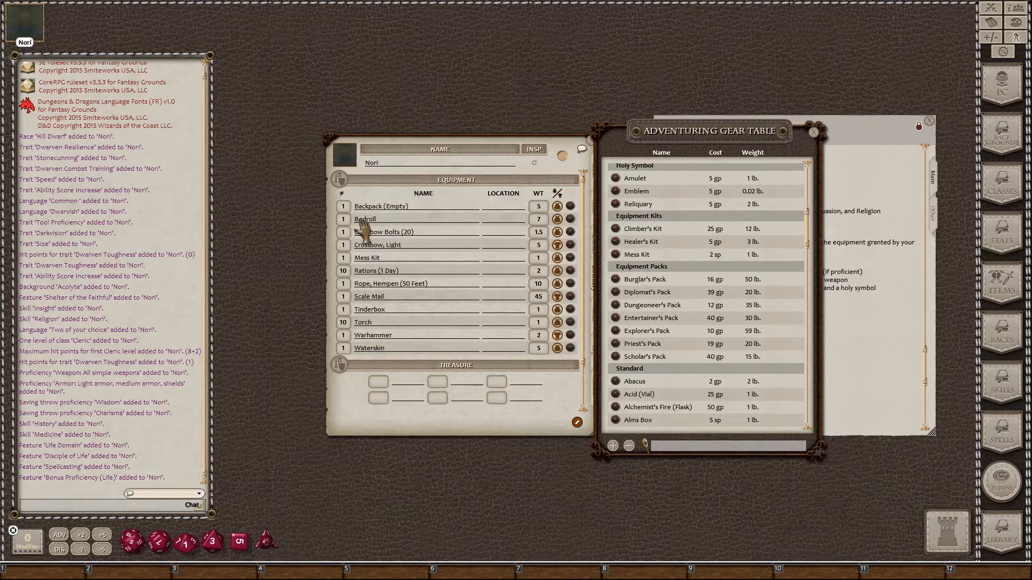
left_click(616, 331)
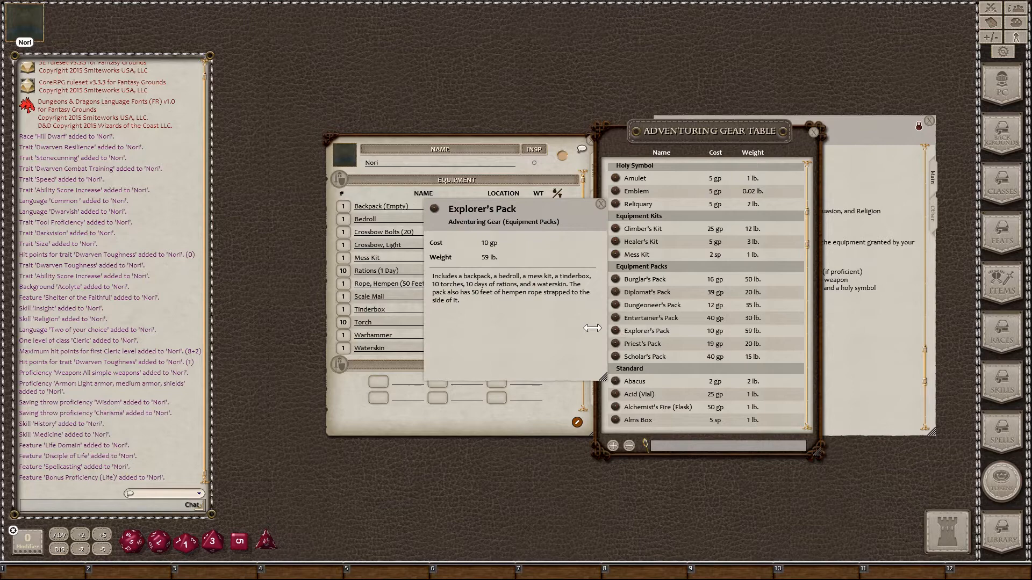
left_click(600, 204)
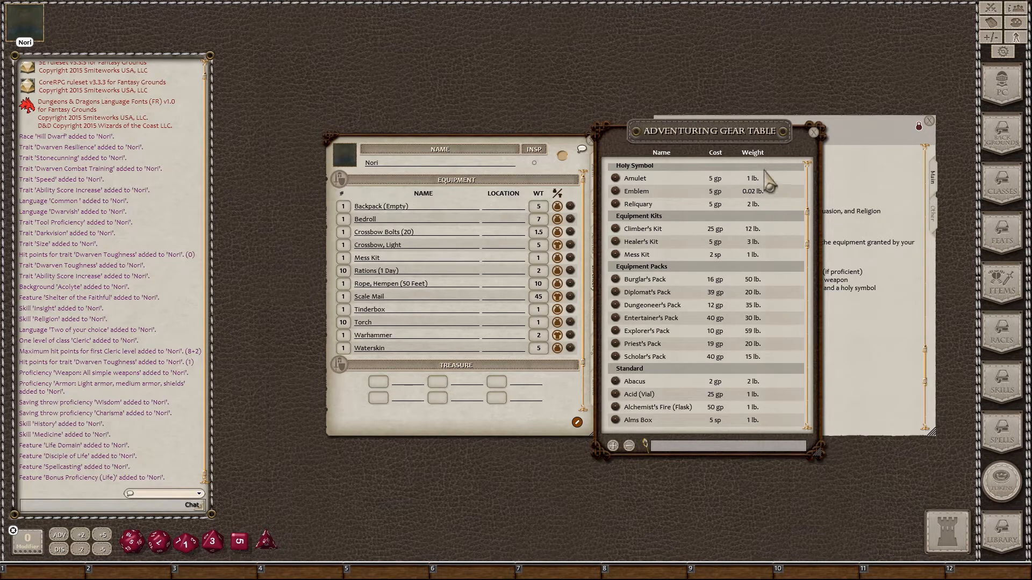
left_click(862, 143)
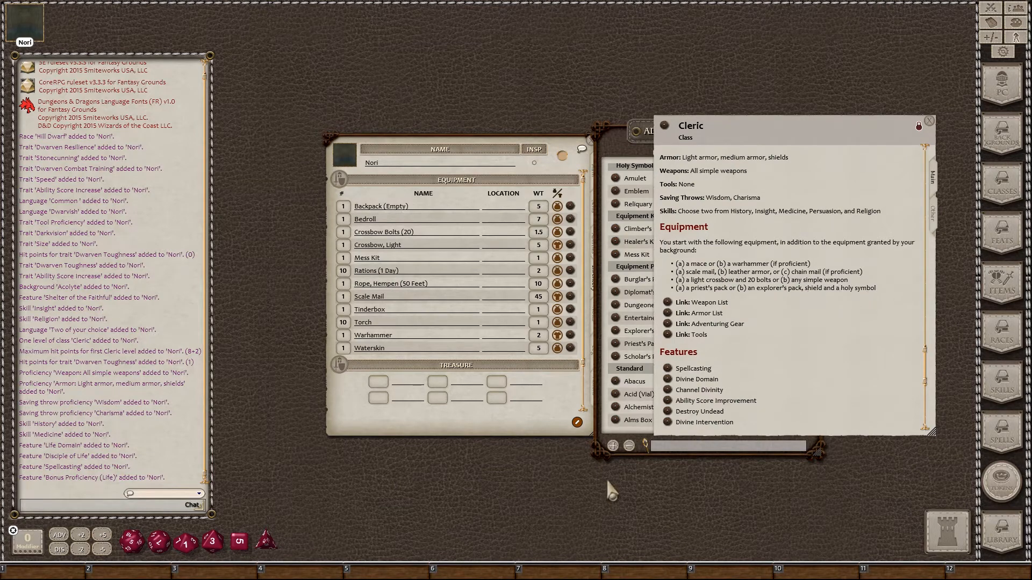
Step: Drag the Emblem holy symbol from the Adventuring Gear table into Nori's equipment
left_click(597, 451)
scroll(679, 378, "down", 5)
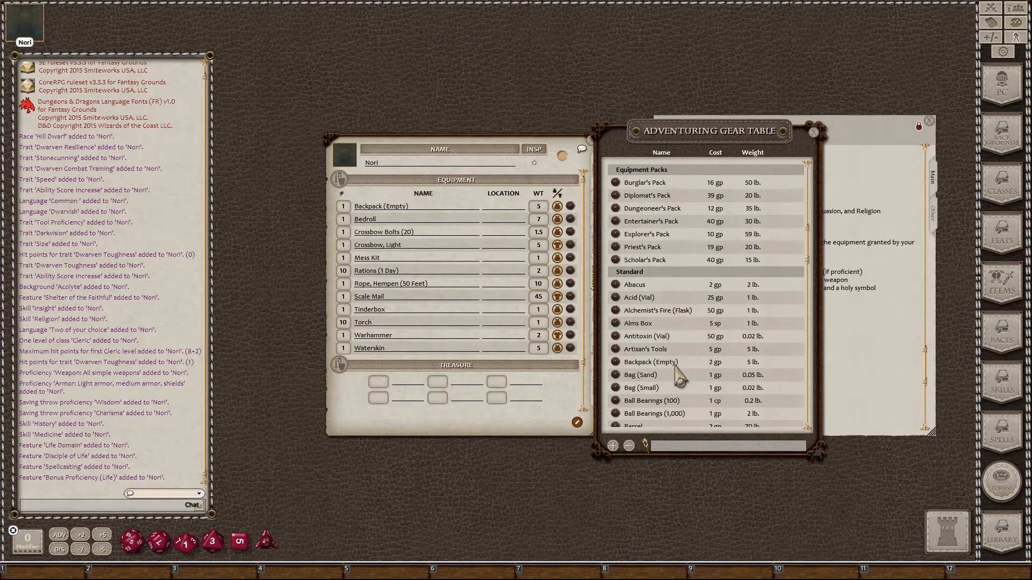
scroll(679, 378, "up", 5)
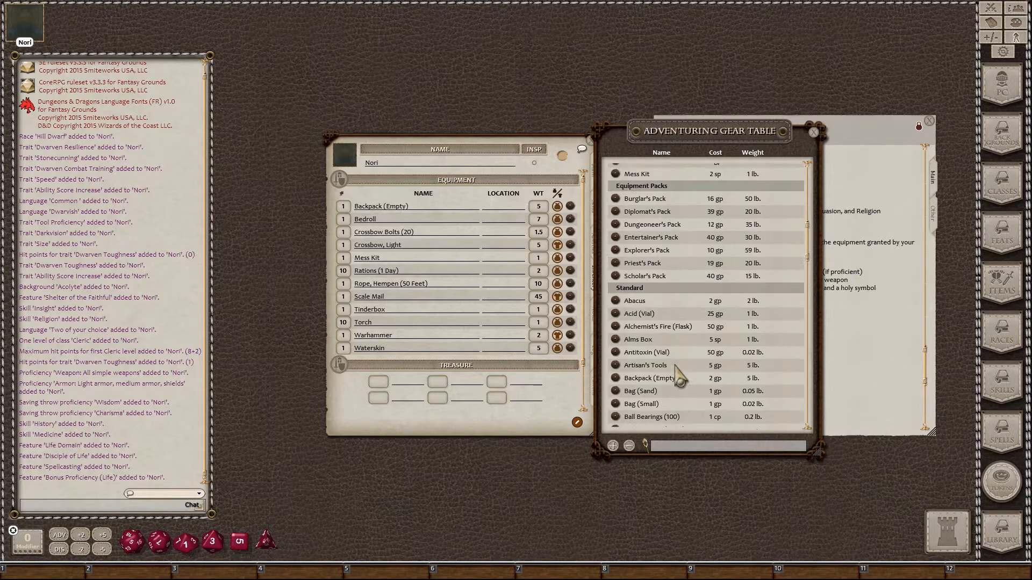
scroll(679, 378, "up", 2)
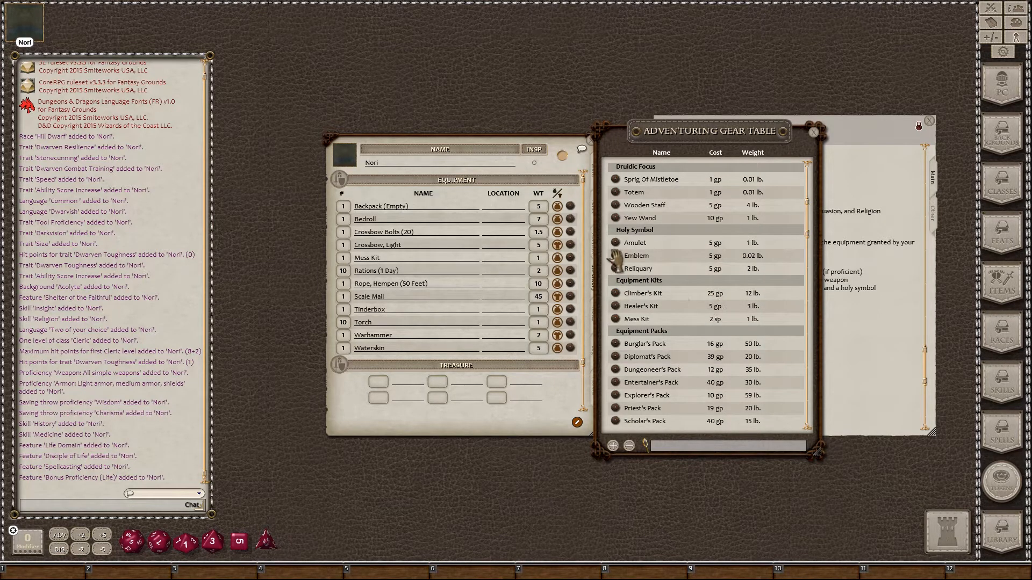
left_click_drag(616, 258, 451, 263)
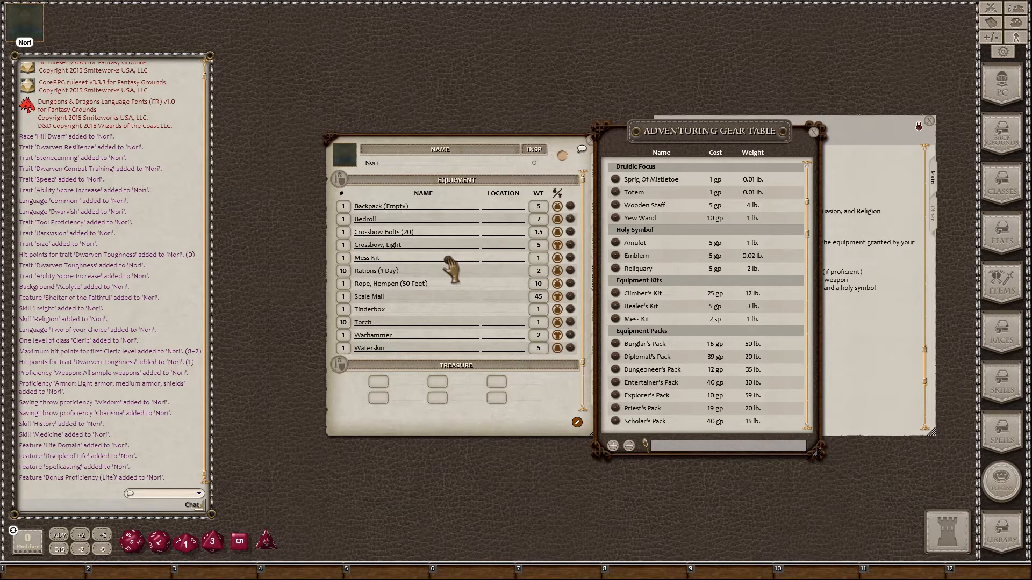
left_click_drag(450, 261, 451, 263)
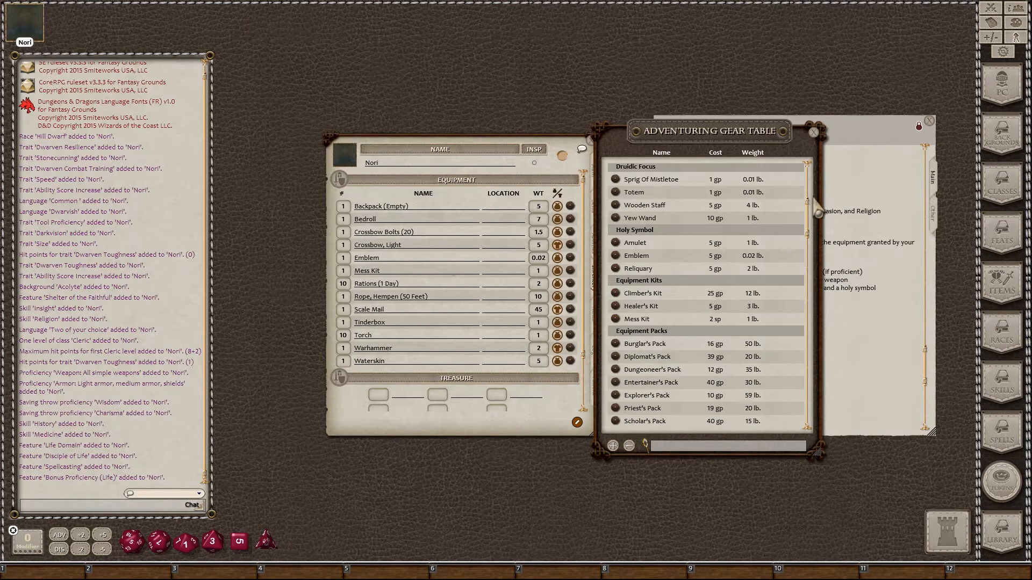
left_click(813, 133)
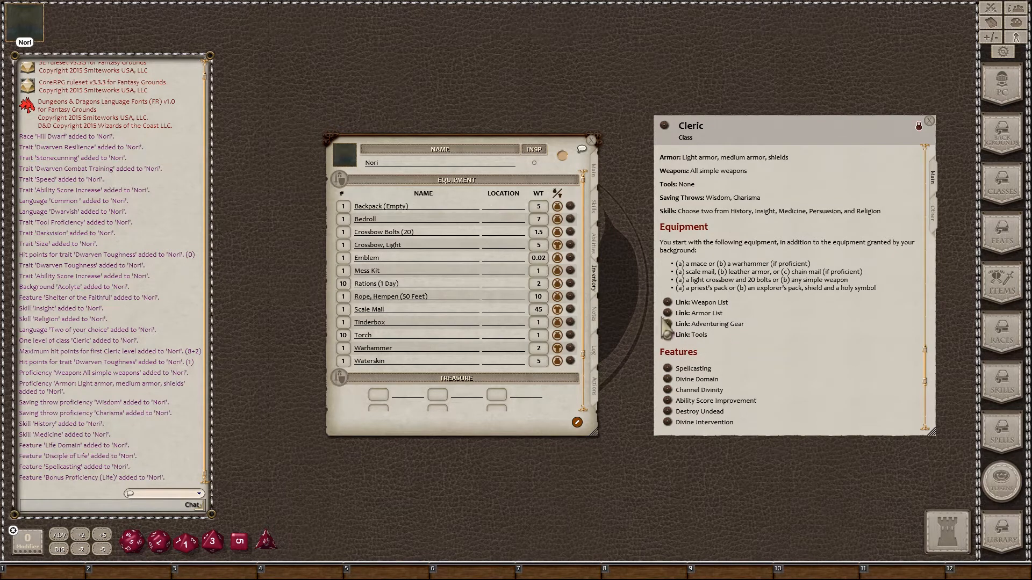
Step: Add a Shield from the Armor table to Nori's equipment
left_click(668, 314)
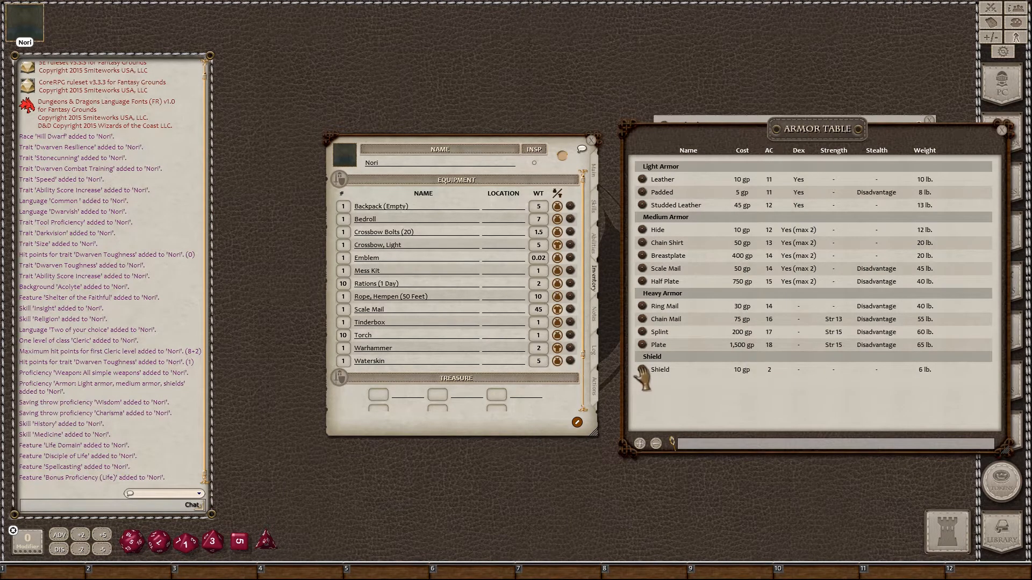
left_click_drag(455, 323, 456, 323)
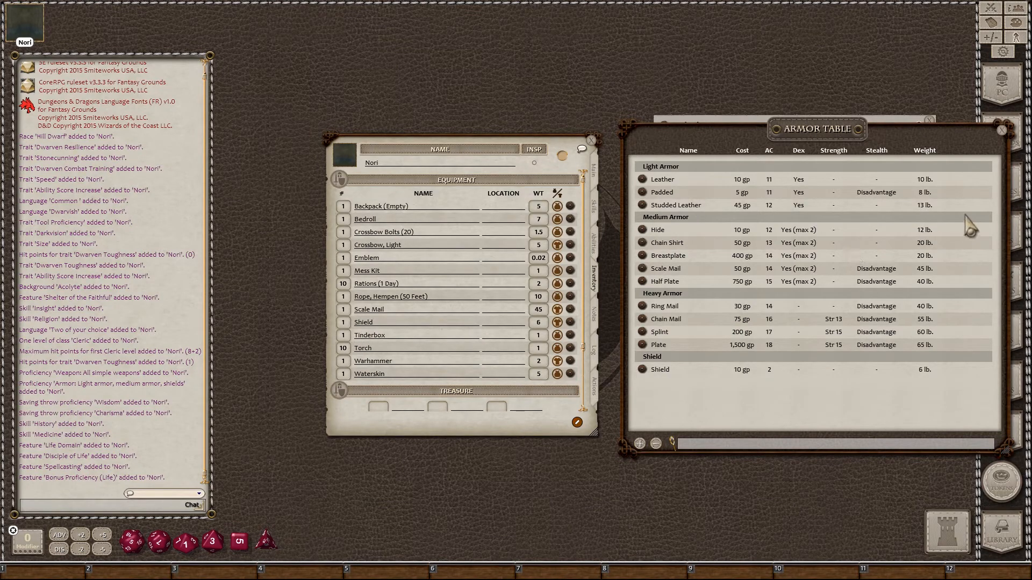
left_click(1003, 131)
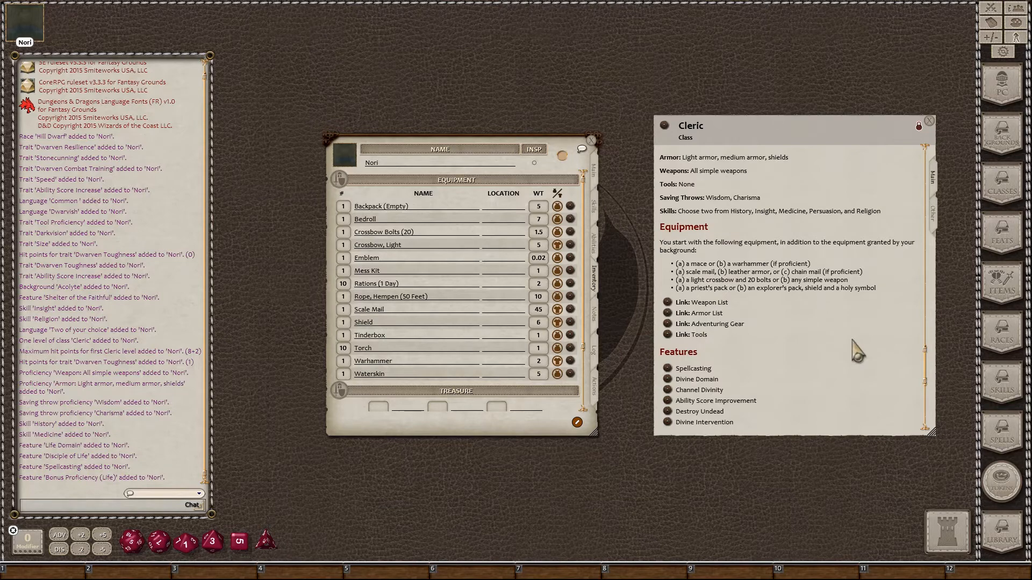
Step: Check the Acolyte background and enter 15 gp in Nori's first treasure slot
left_click(1001, 134)
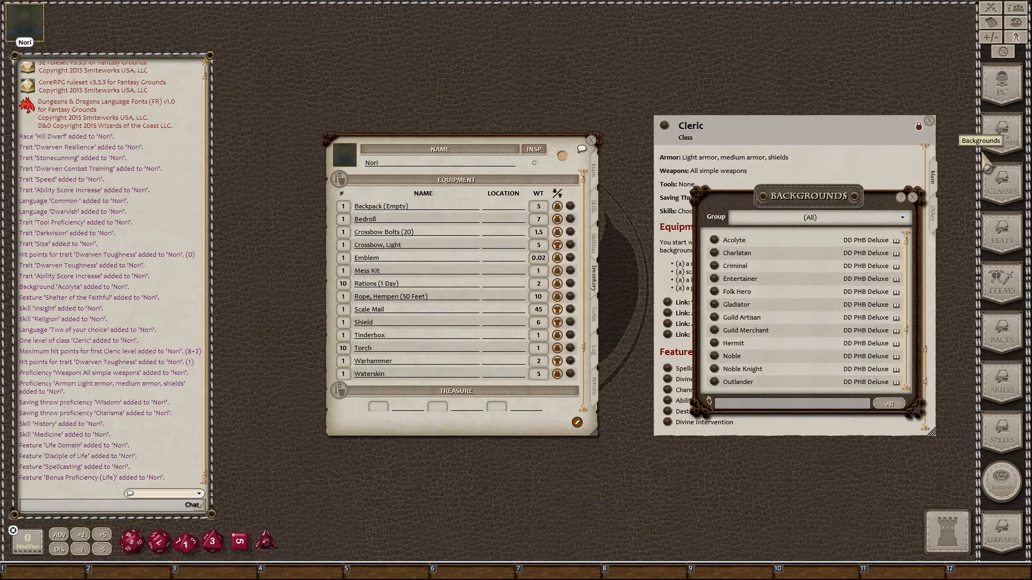
left_click(714, 241)
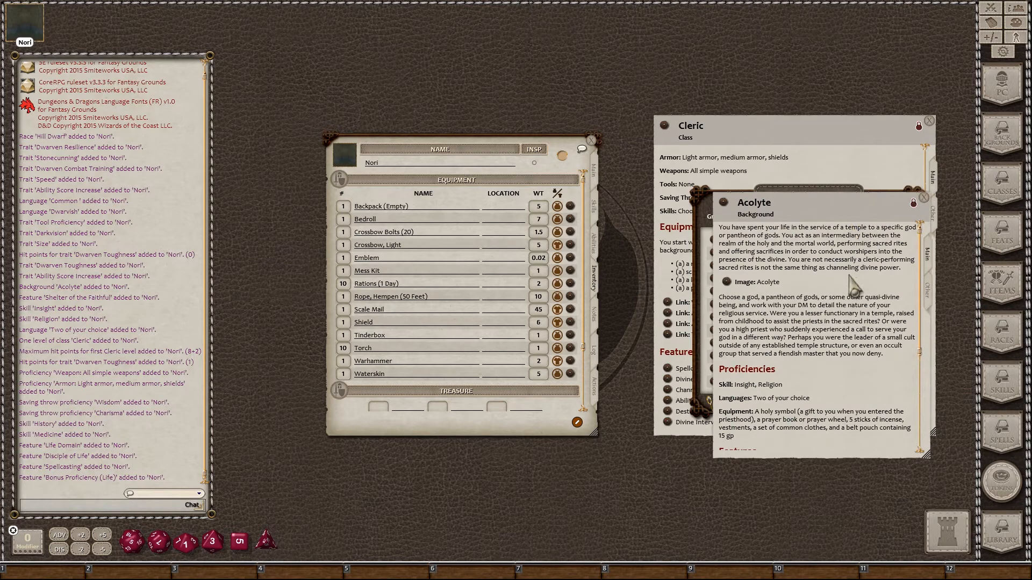
scroll(855, 284, "down", 4)
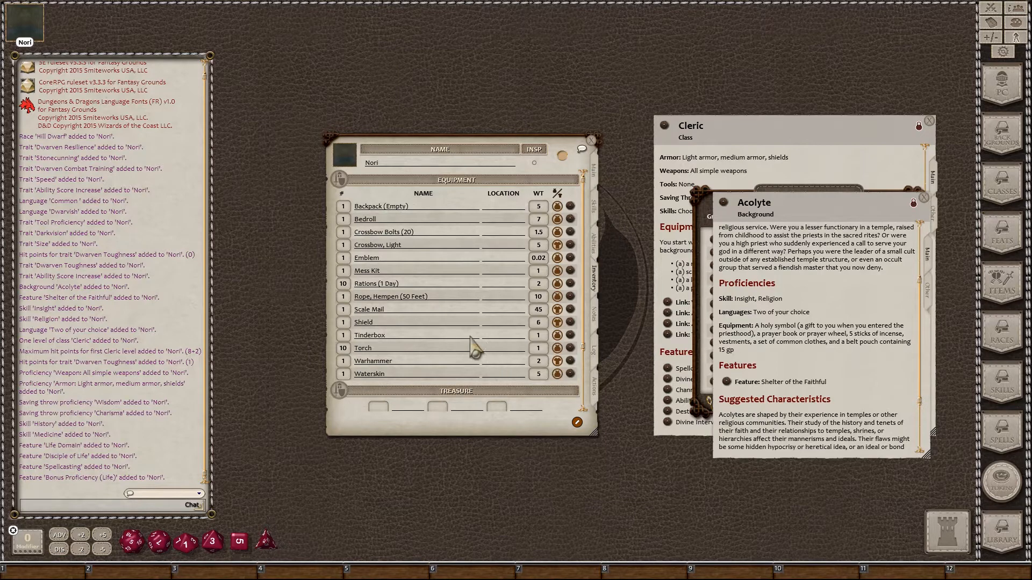
scroll(389, 366, "down", 4)
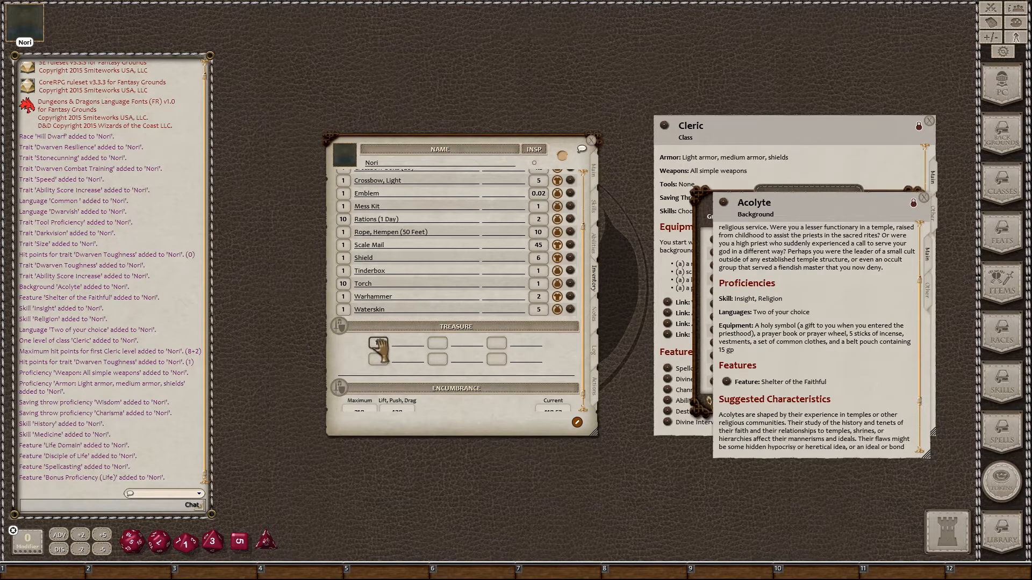
type("5")
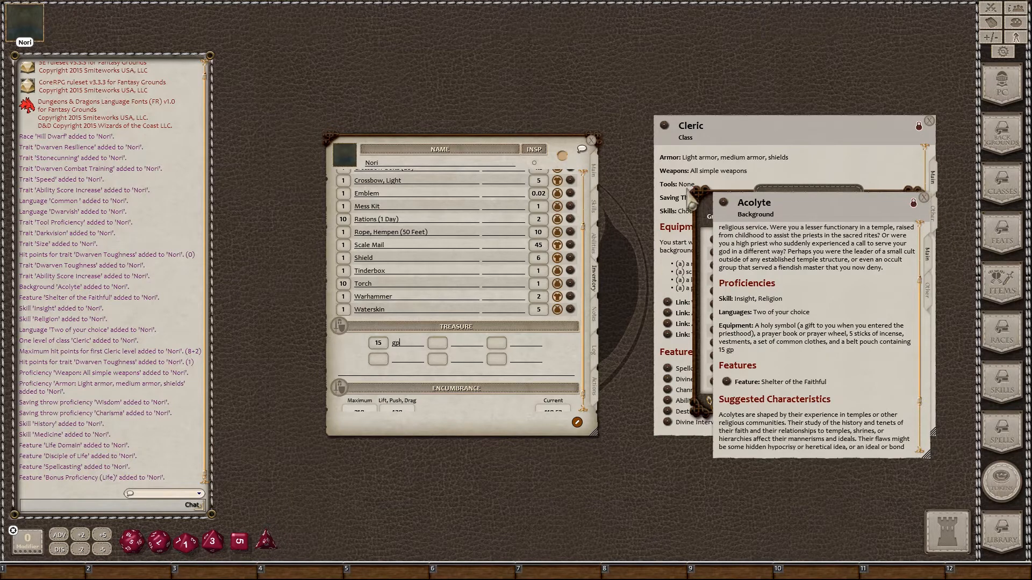
Step: Close the Cleric, Backgrounds and Classes windows and bring up the Items list
left_click(929, 120)
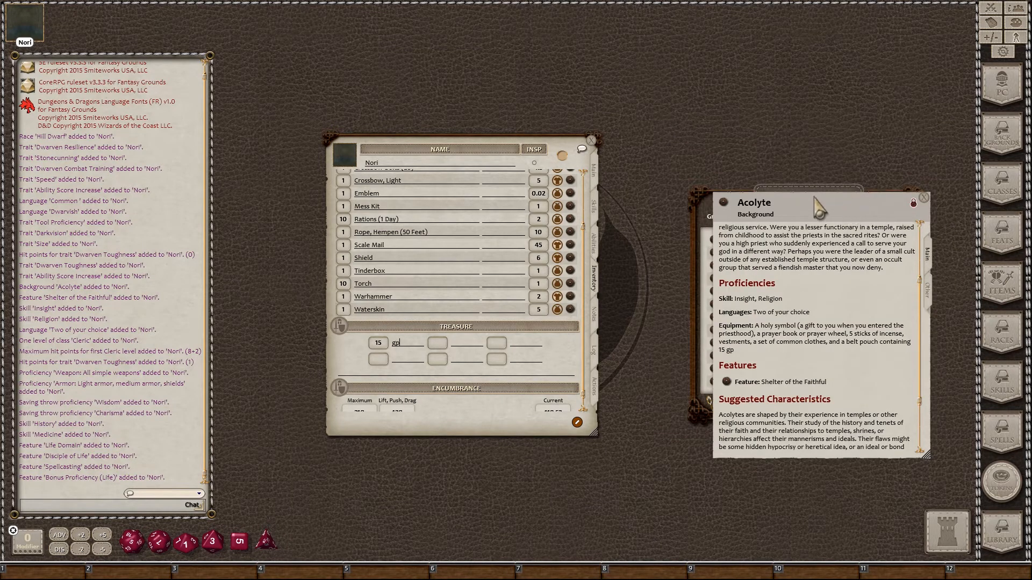
left_click_drag(817, 207, 776, 256)
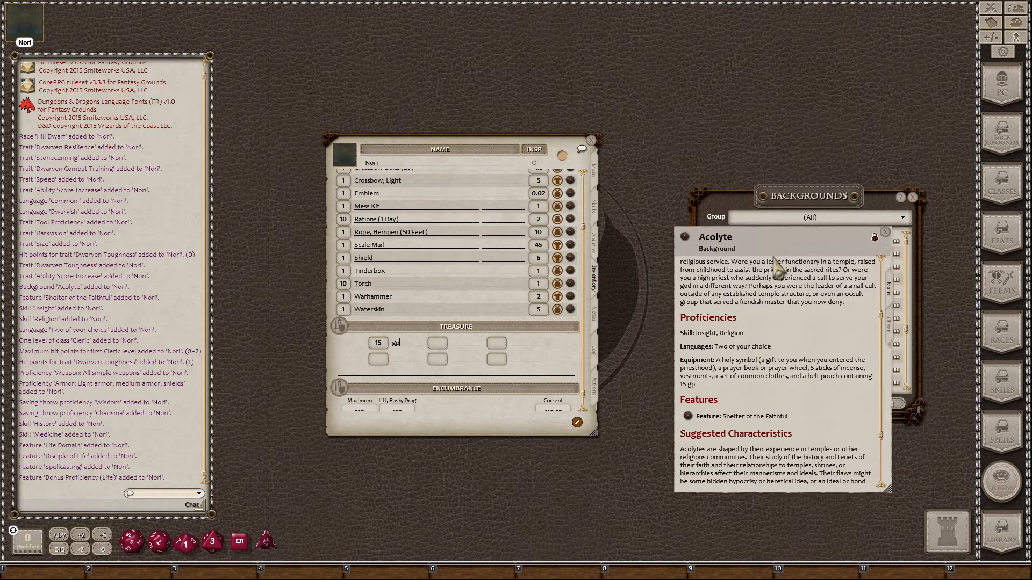
left_click(912, 198)
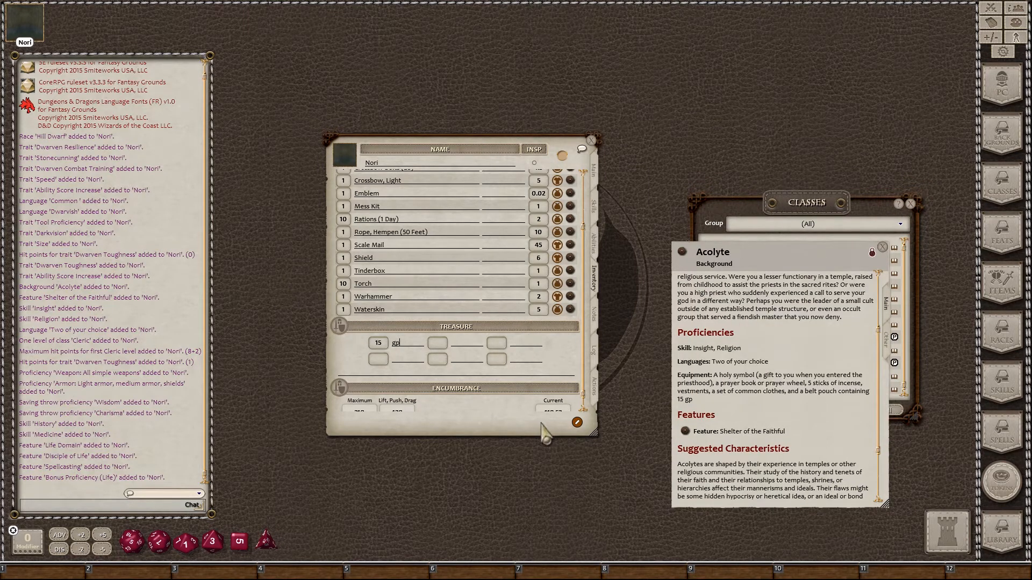
left_click_drag(480, 412, 398, 355)
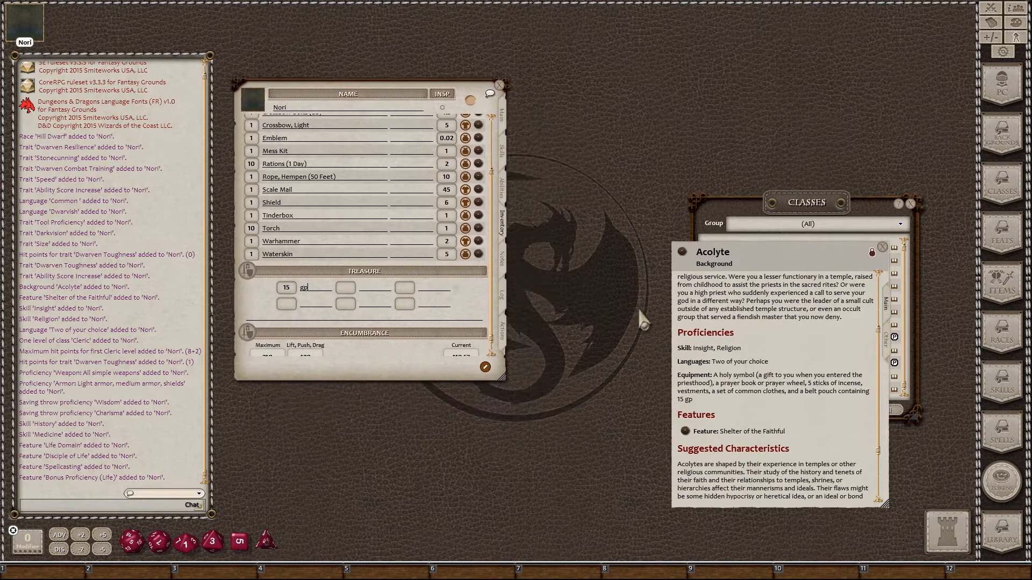
left_click(911, 205)
left_click_drag(769, 264, 625, 144)
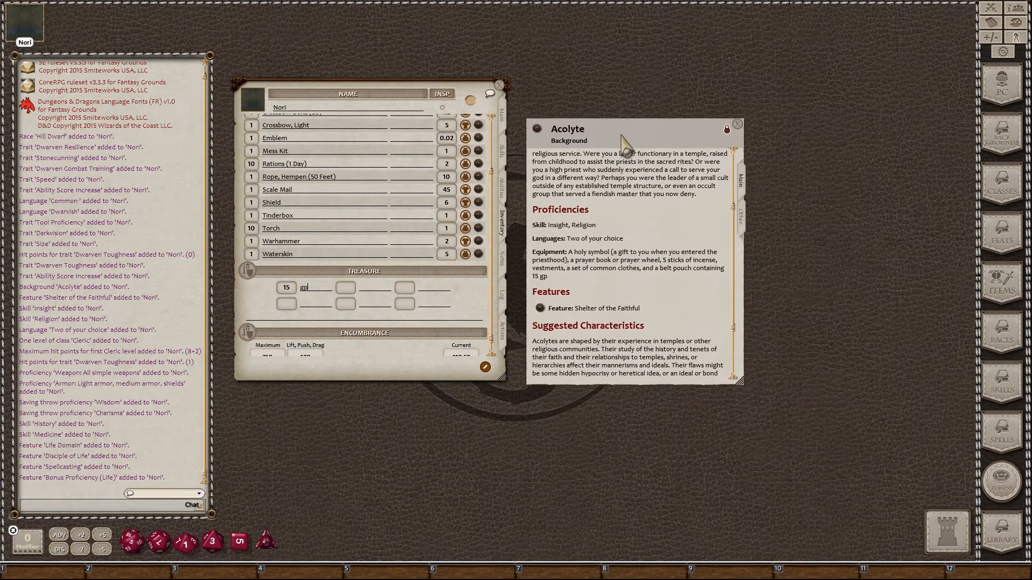
left_click(1002, 285)
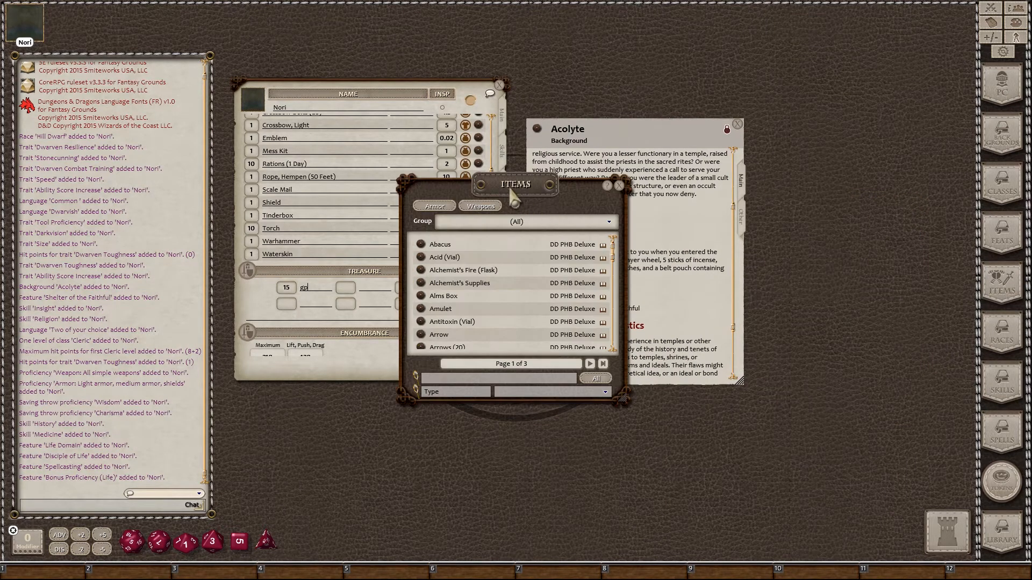
Step: Filter items by 'clothe', add Clothes, Common and Clothes, Vestments to the inventory, then clear the filter
left_click_drag(512, 193, 871, 170)
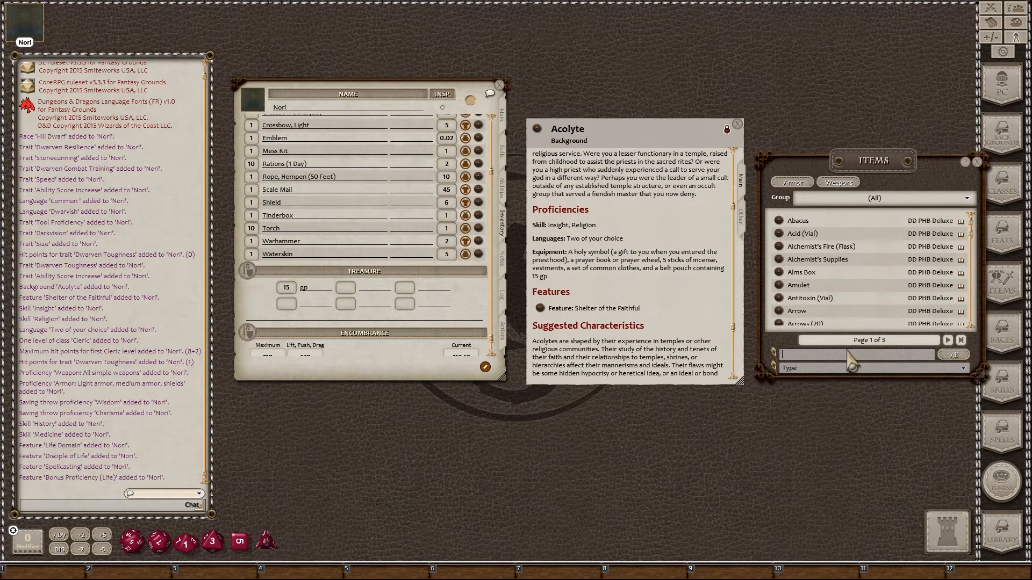
type("clot")
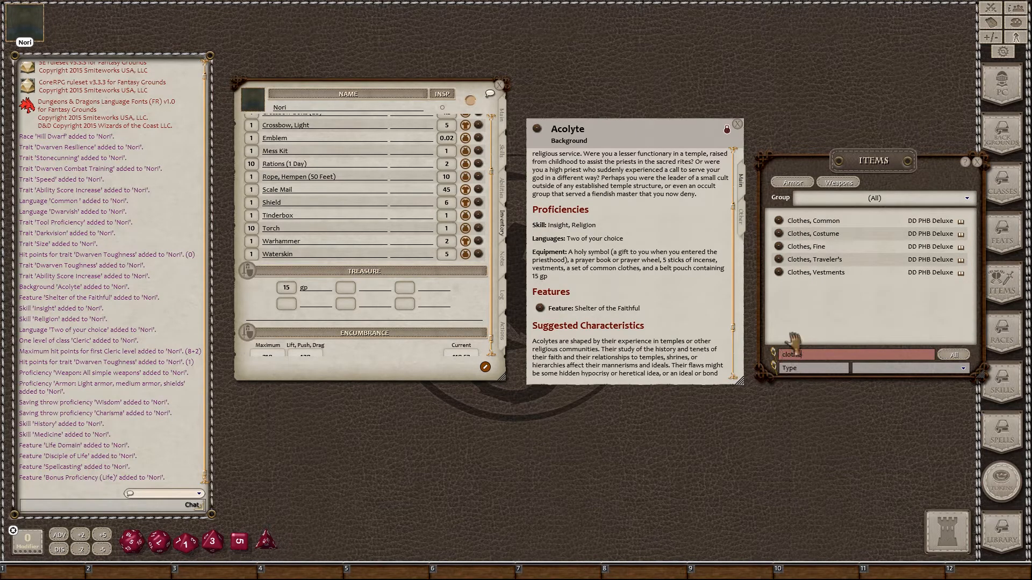
type("he")
left_click_drag(780, 224, 411, 218)
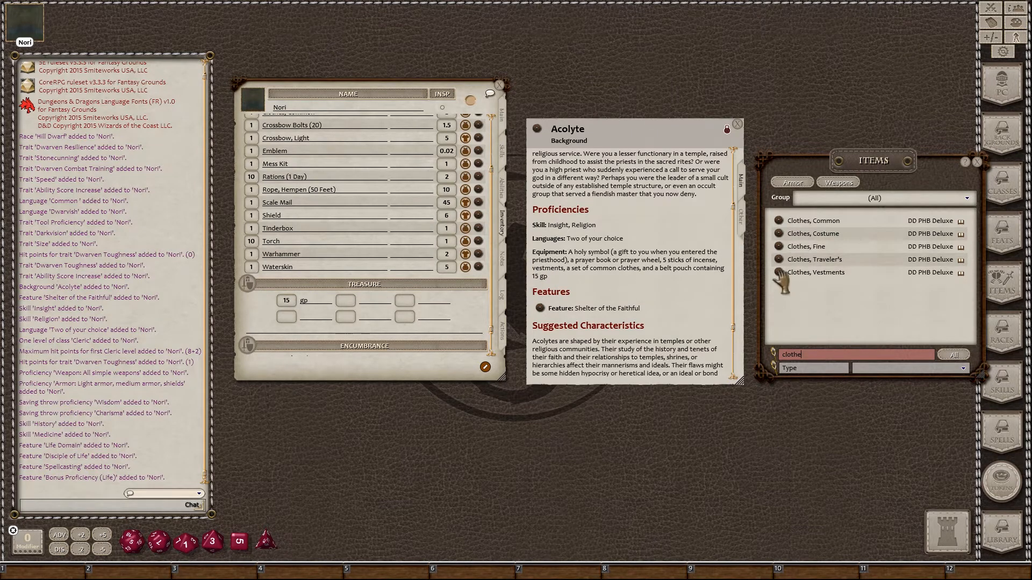
left_click_drag(779, 273, 412, 218)
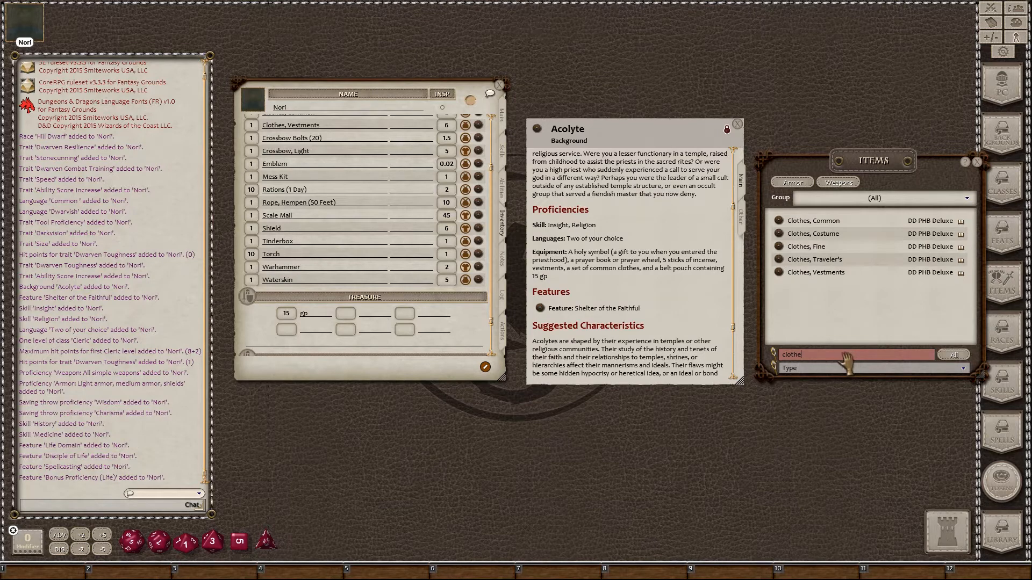
key("BackSpace")
key("BackSpace")
key("BackSpace")
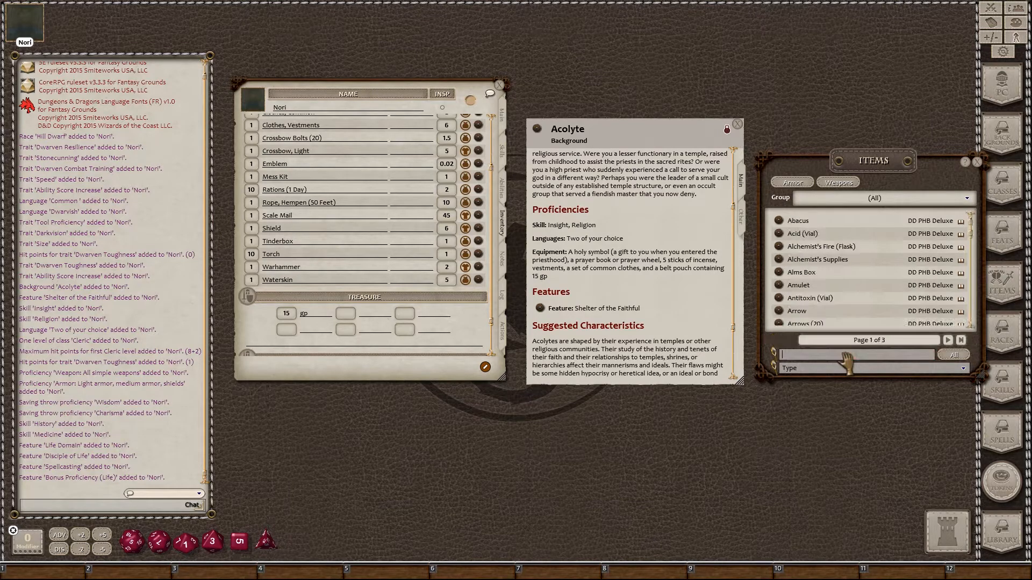
Step: Create a new 'Prayer Book' inventory item, then close the Items and Acolyte windows
type("pra")
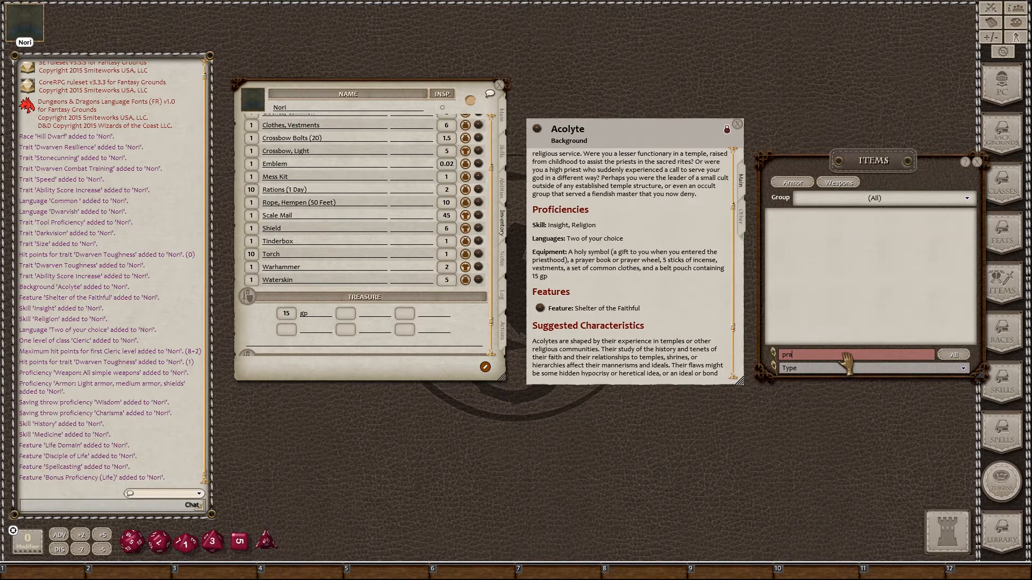
type("y")
right_click(318, 235)
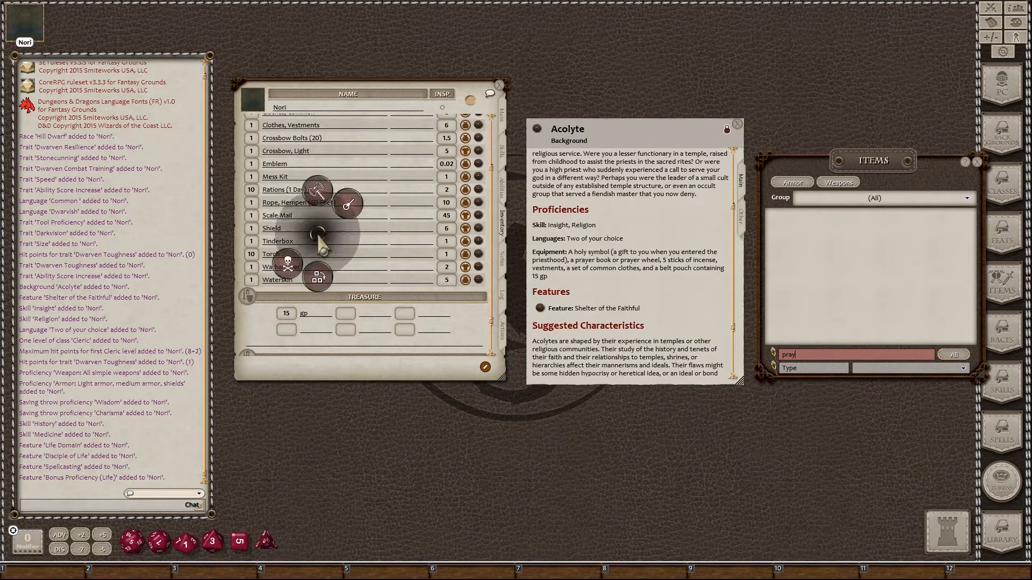
left_click(318, 278)
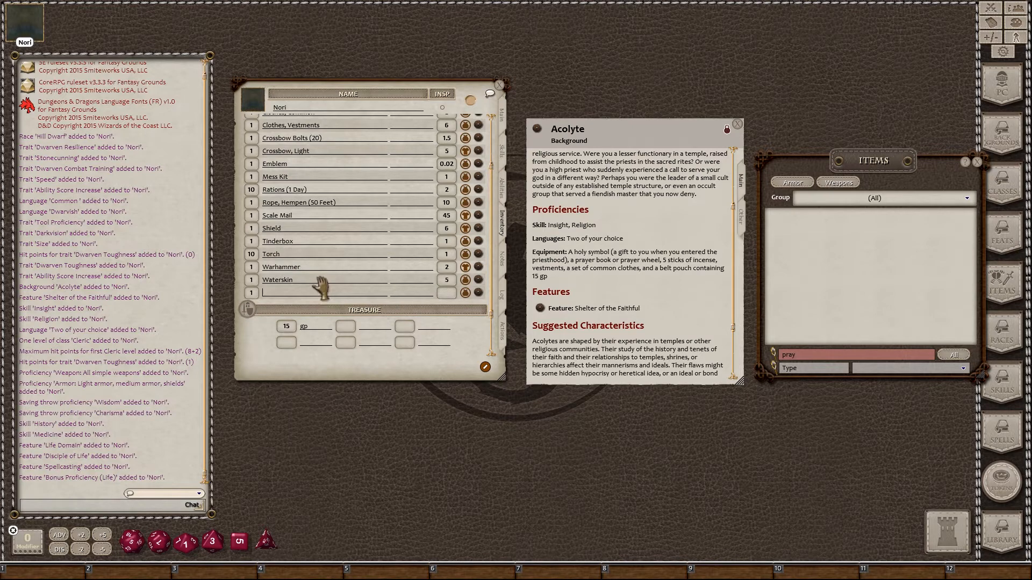
type("Prayer Book")
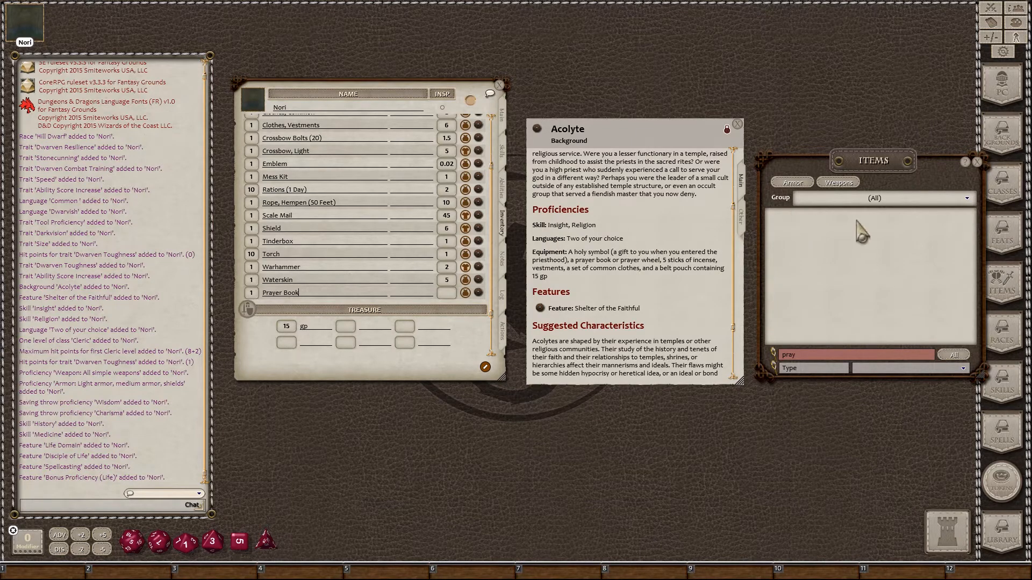
left_click(977, 162)
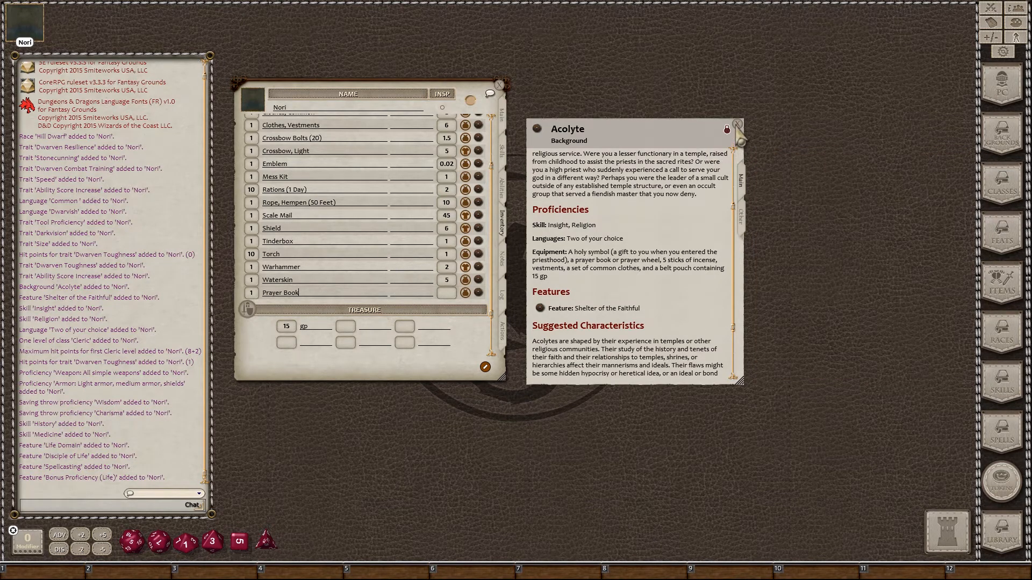
left_click(737, 125)
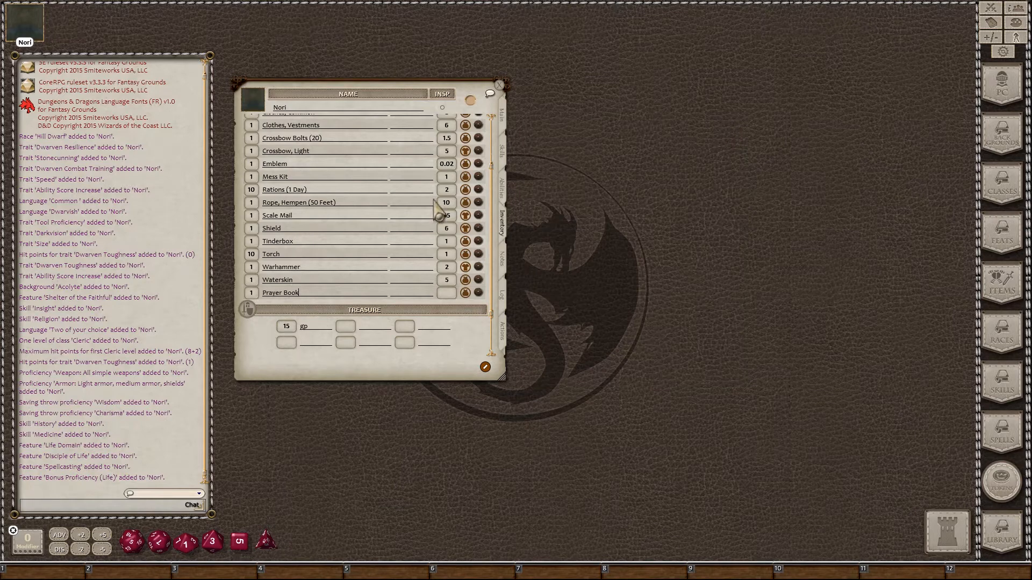
Step: Mark the Bedroll as carried and view the Light Crossbow and Warhammer attacks on Actions
scroll(405, 272, "up", 3)
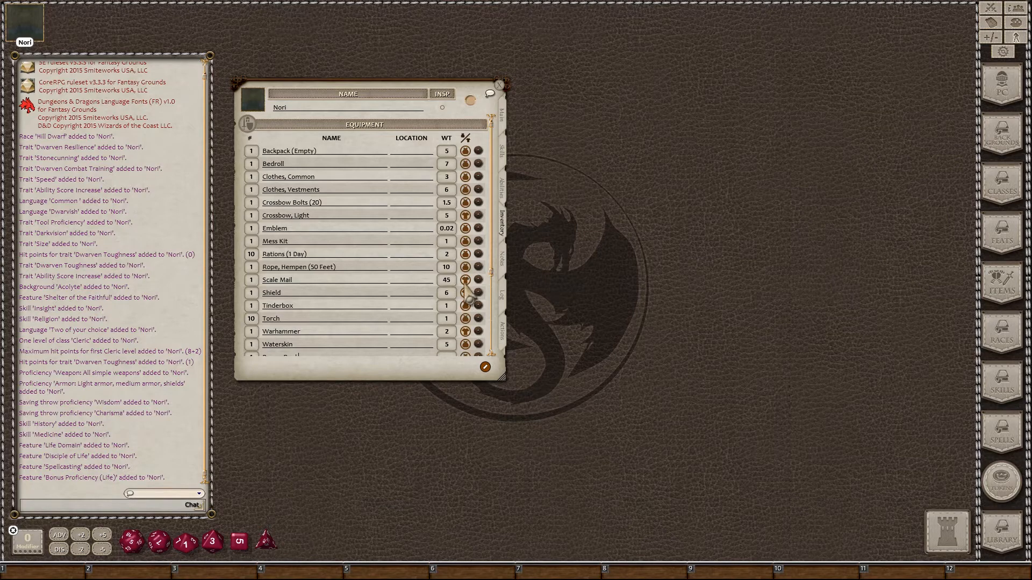
left_click(477, 203)
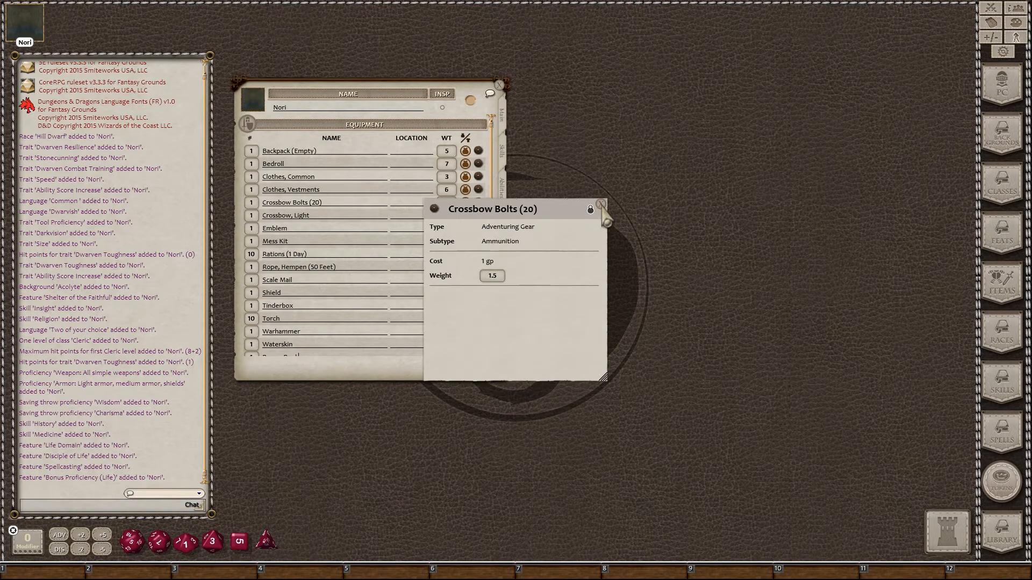
left_click(602, 205)
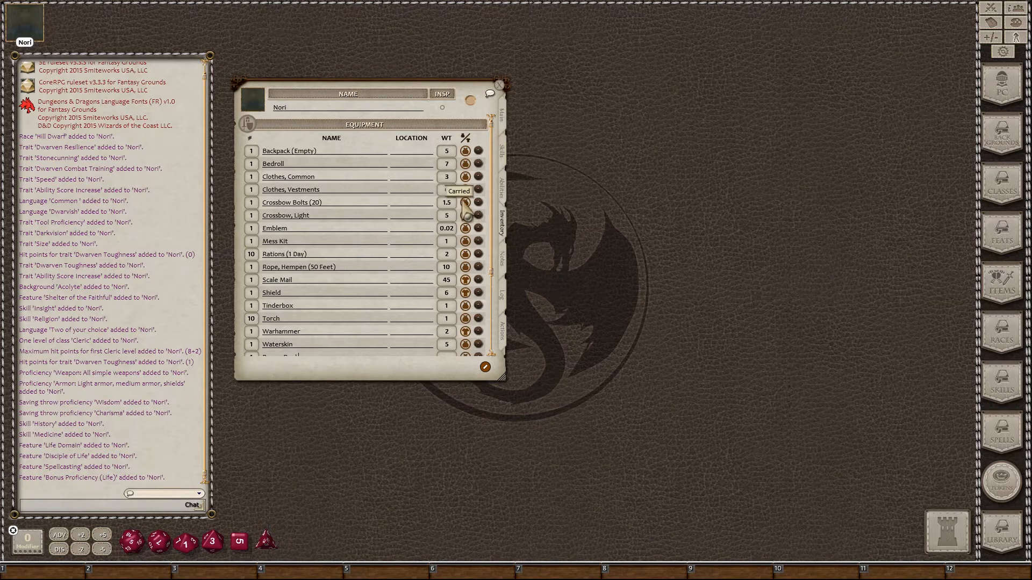
left_click(466, 164)
left_click(504, 343)
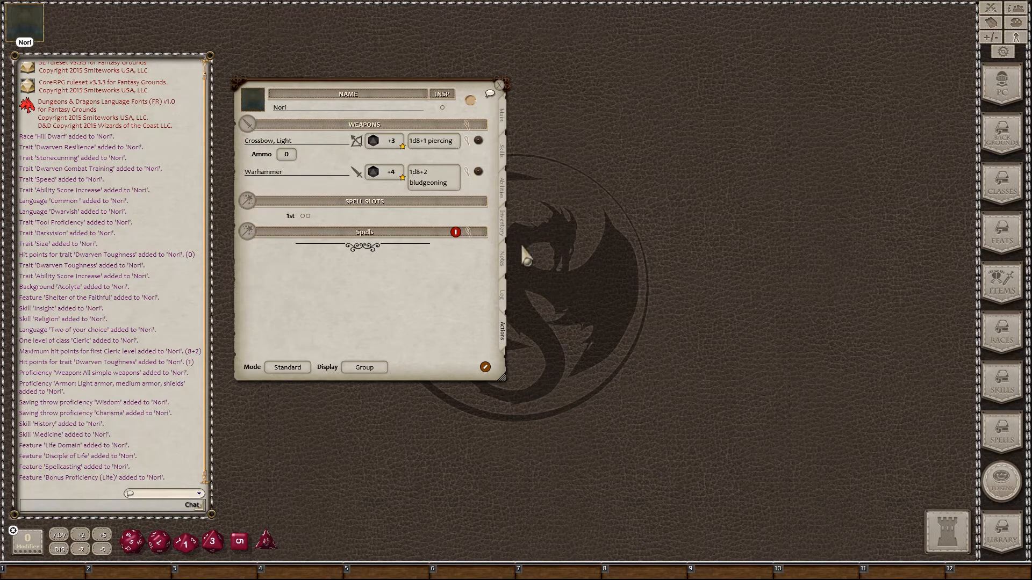
Step: Return Nori's sheet to its Main page showing AC 17, speed 25 and 11 HP
left_click(501, 221)
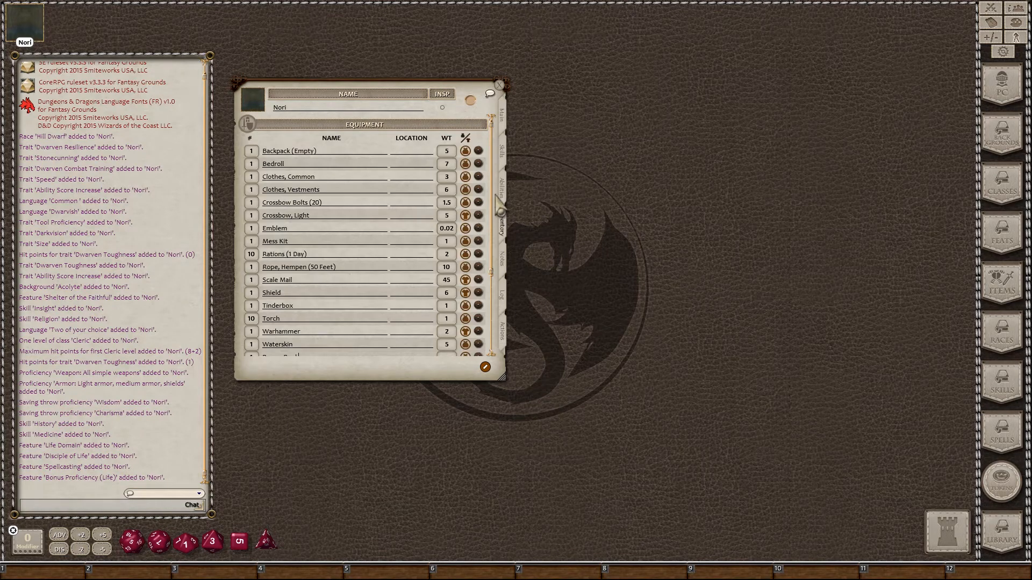
left_click(502, 116)
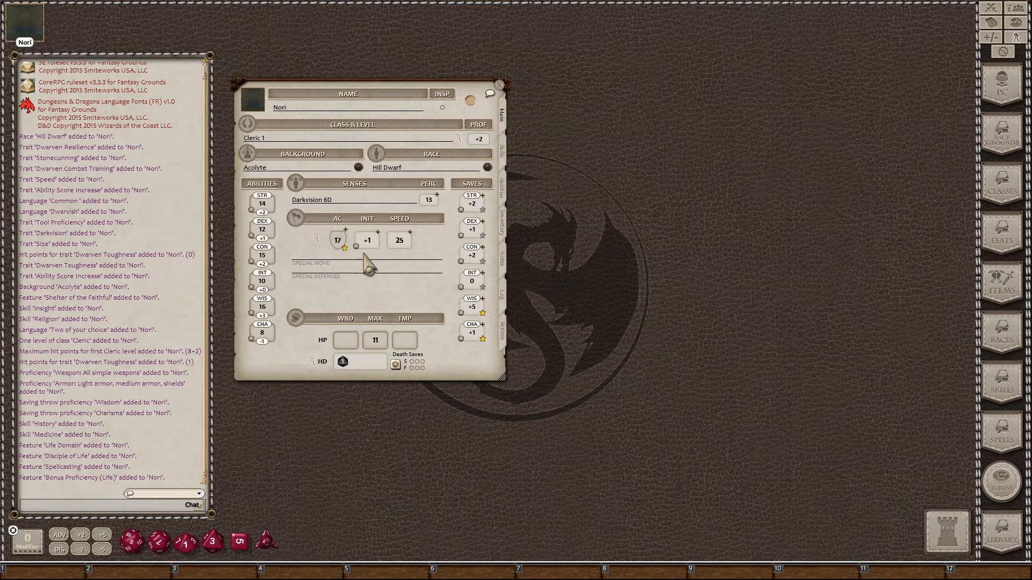
left_click(505, 233)
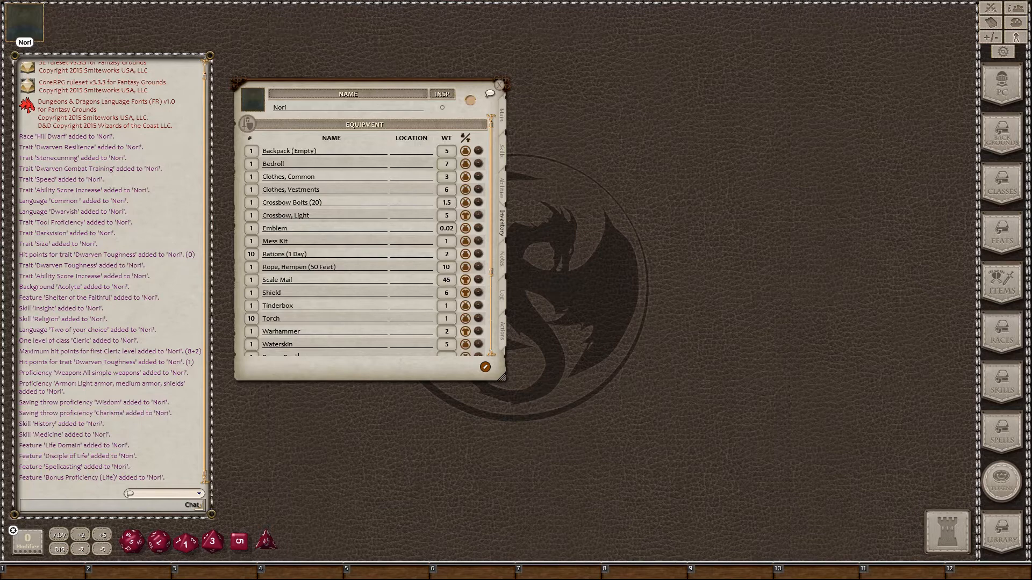
left_click(503, 116)
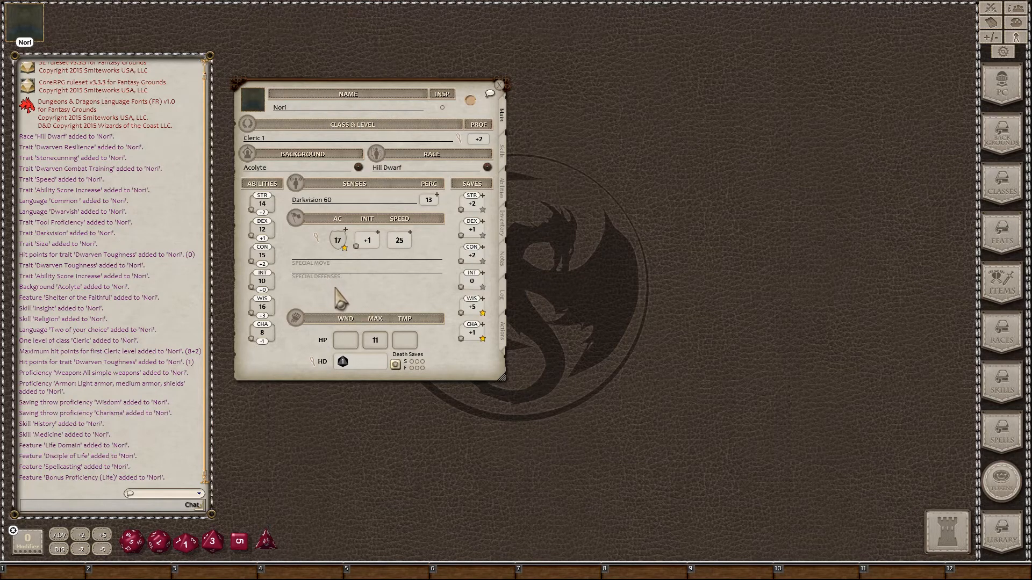
Step: Place Nori's AC breakdown (armor 10+4+2) beside the Class & Level window showing Cleric 1
left_click(316, 237)
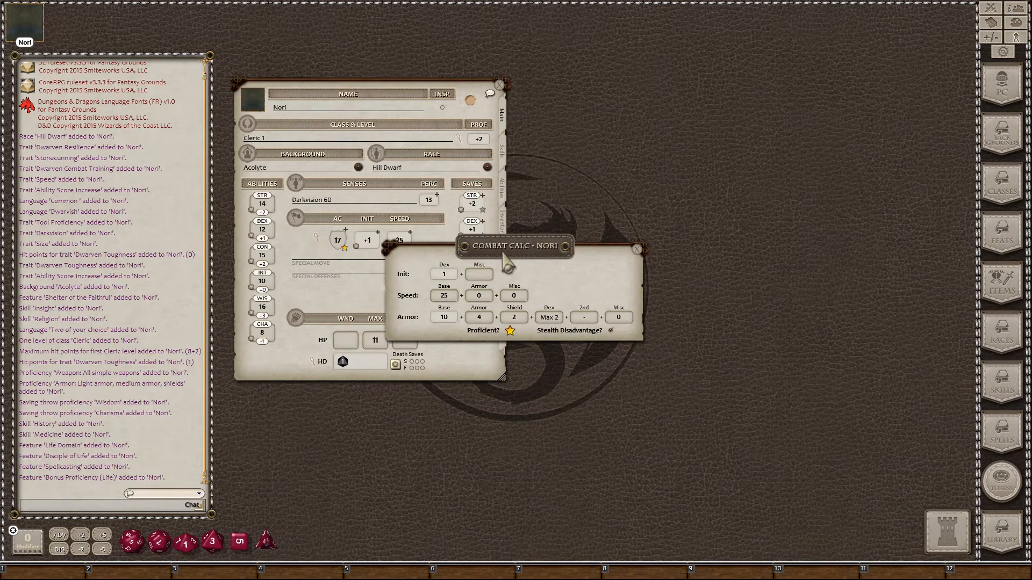
left_click_drag(503, 253, 665, 213)
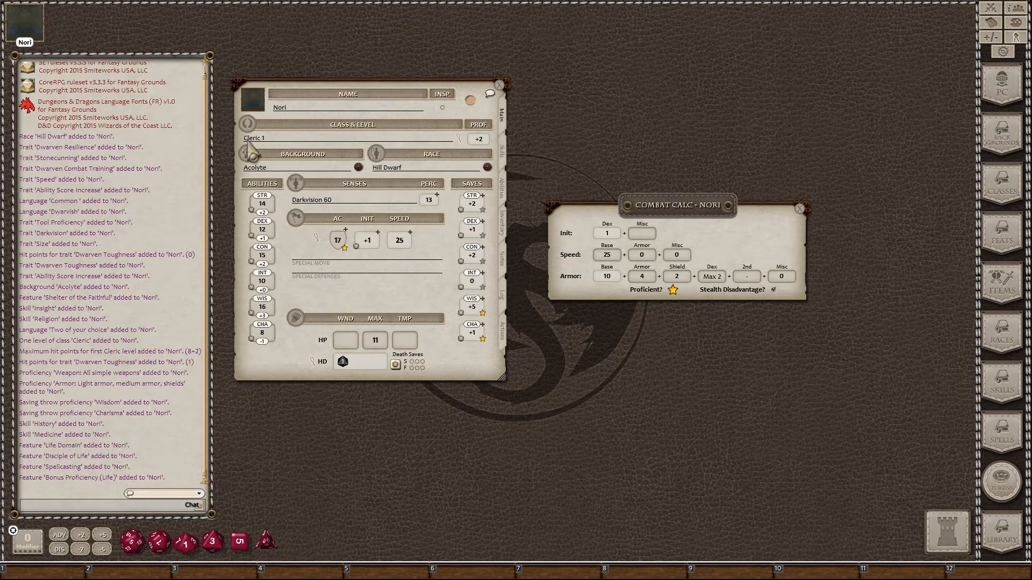
left_click(460, 138)
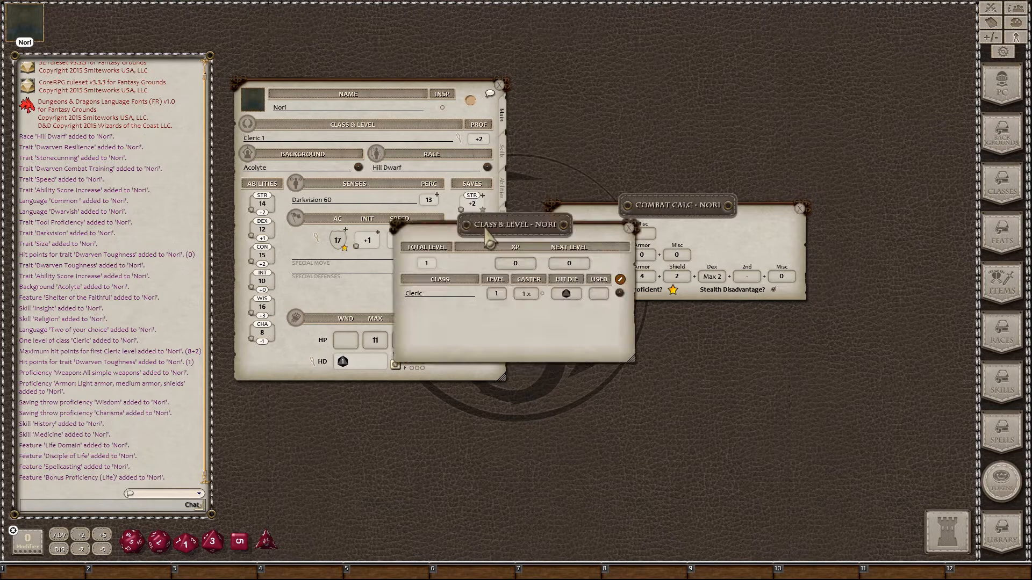
left_click_drag(490, 235, 631, 329)
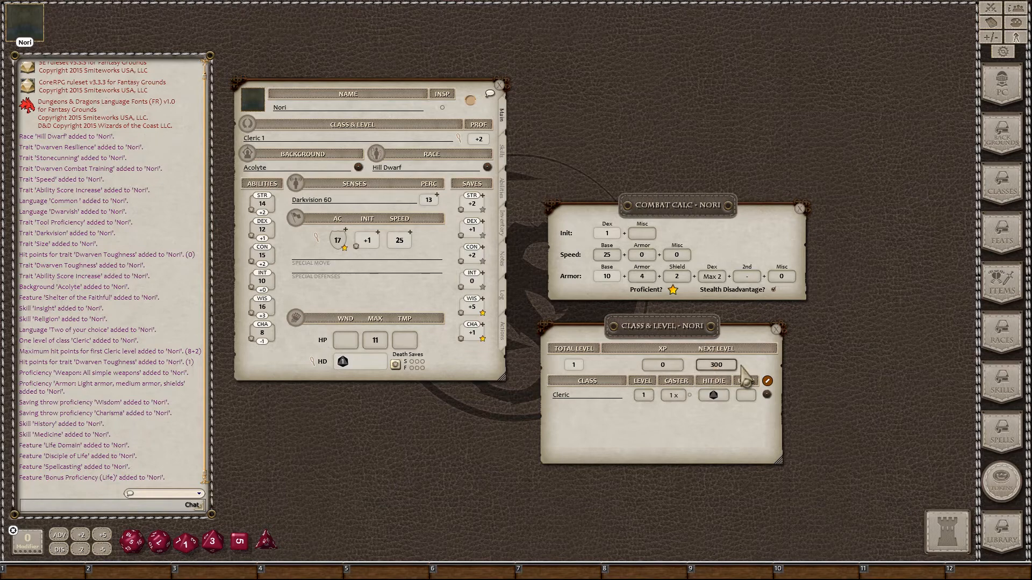
Step: Close the Class & Level window and reopen Nori's AC combat calculation beside the sheet
left_click(776, 329)
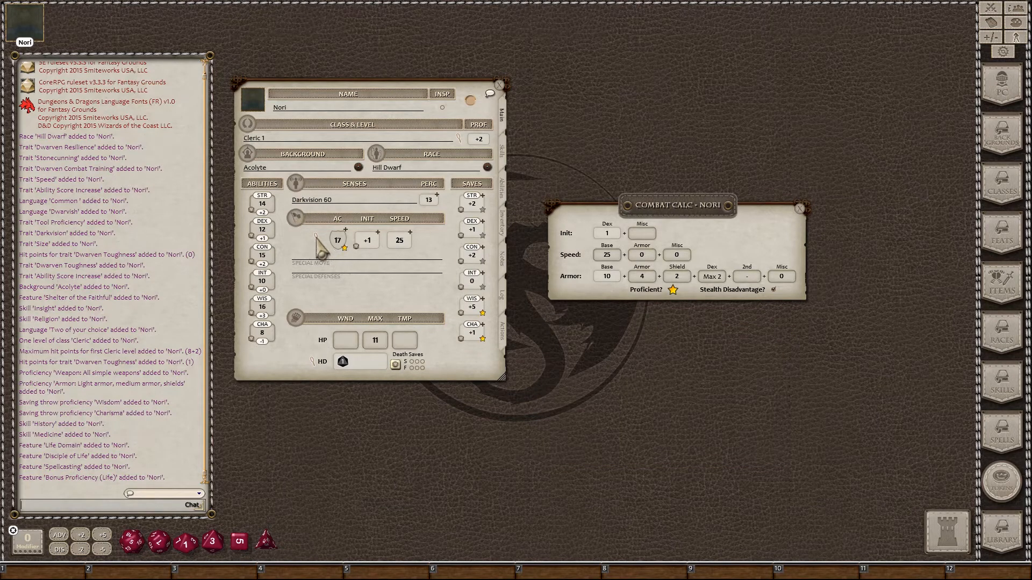
left_click(800, 209)
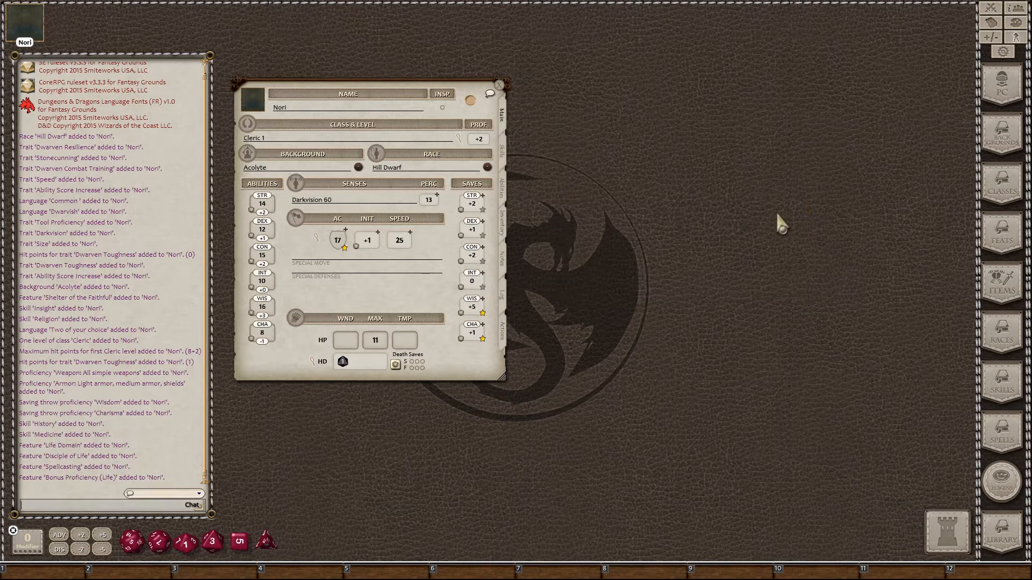
left_click(315, 239)
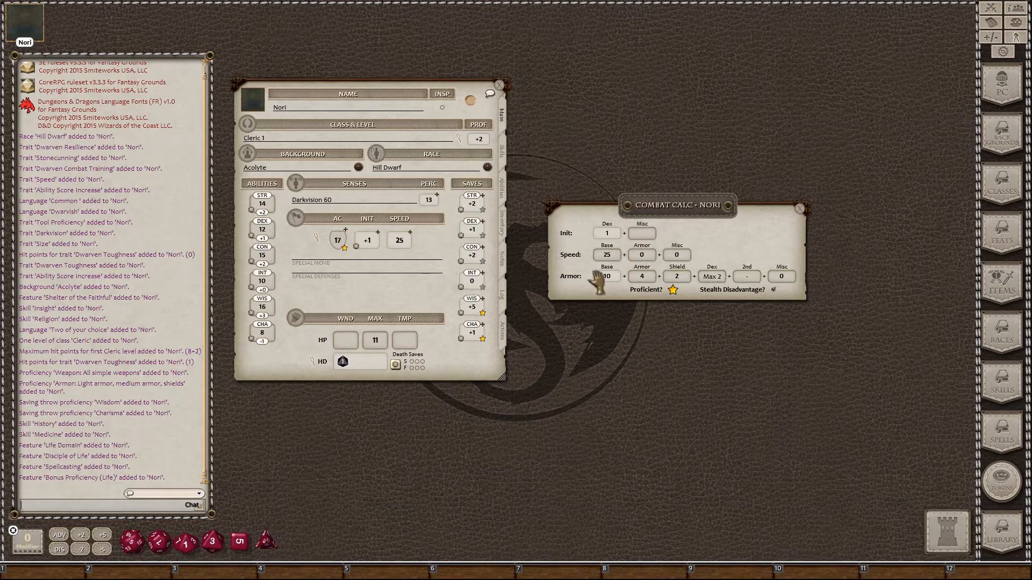
Step: Close the Combat Calc - Nori window, leaving the sheet showing AC 17
left_click(800, 208)
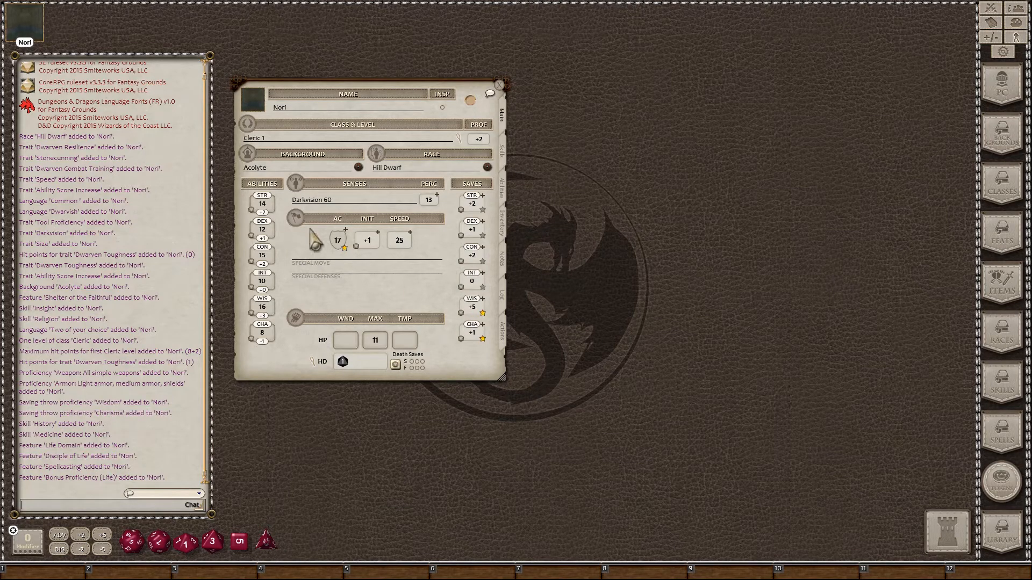
Step: Roll Nori's Strength check (13) and Wisdom saving throw (24) into chat
double_click(253, 210)
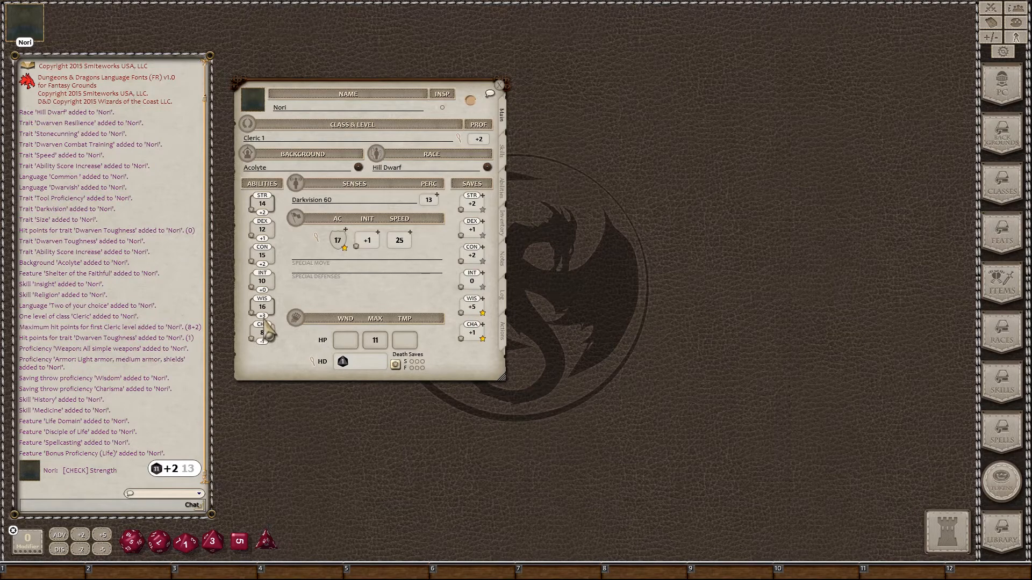
double_click(463, 322)
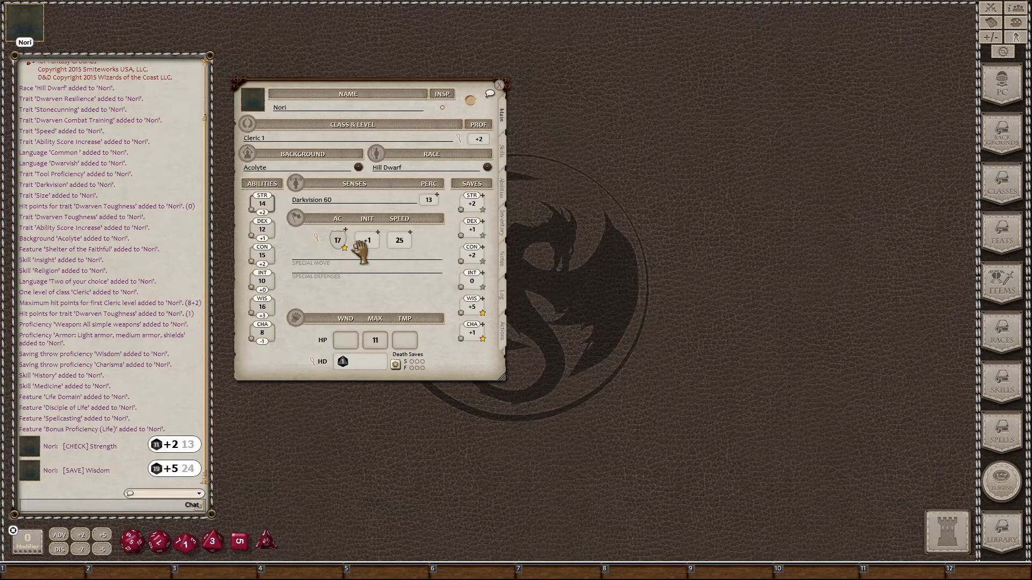
Step: Roll initiative, save it as a hotbar shortcut, and reroll it twice for 20, 12 and 6
left_click_drag(359, 247, 152, 258)
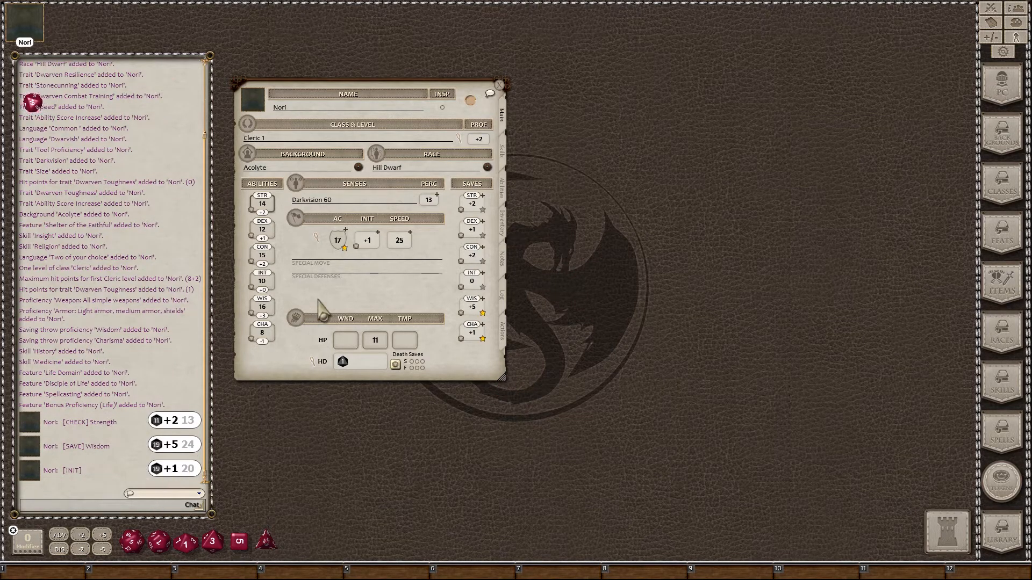
left_click_drag(361, 248, 983, 572)
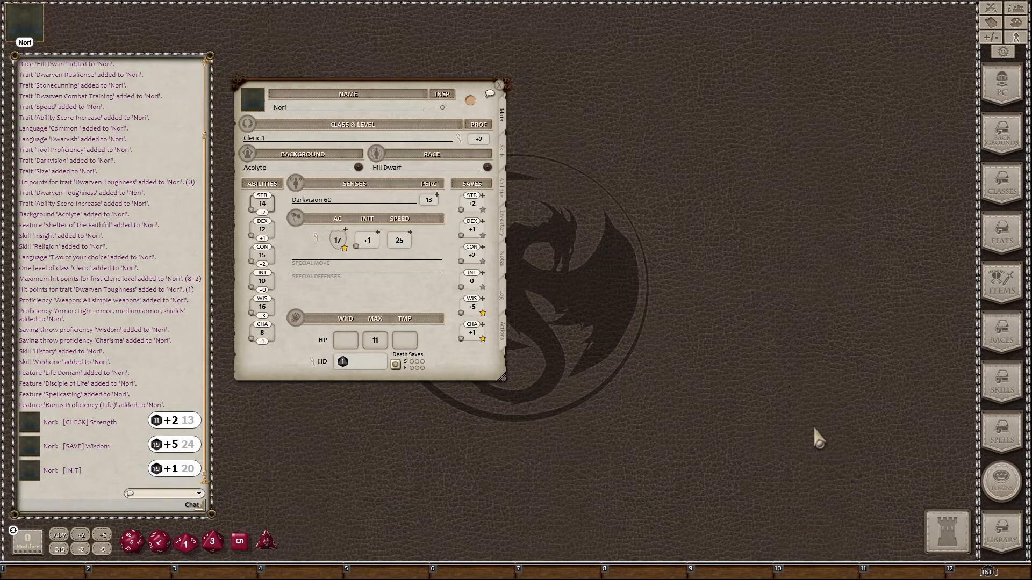
left_click(988, 572)
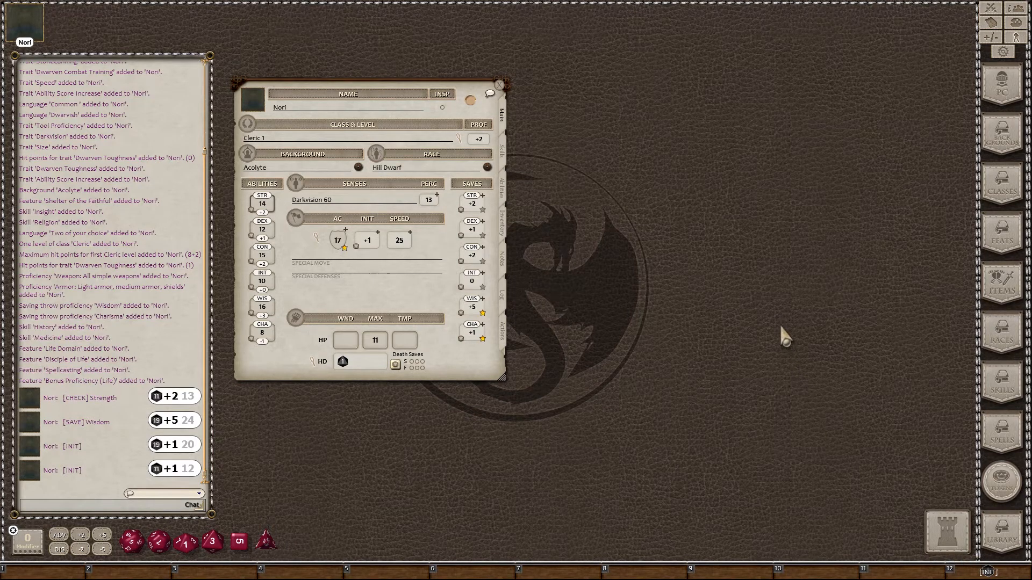
key("F12")
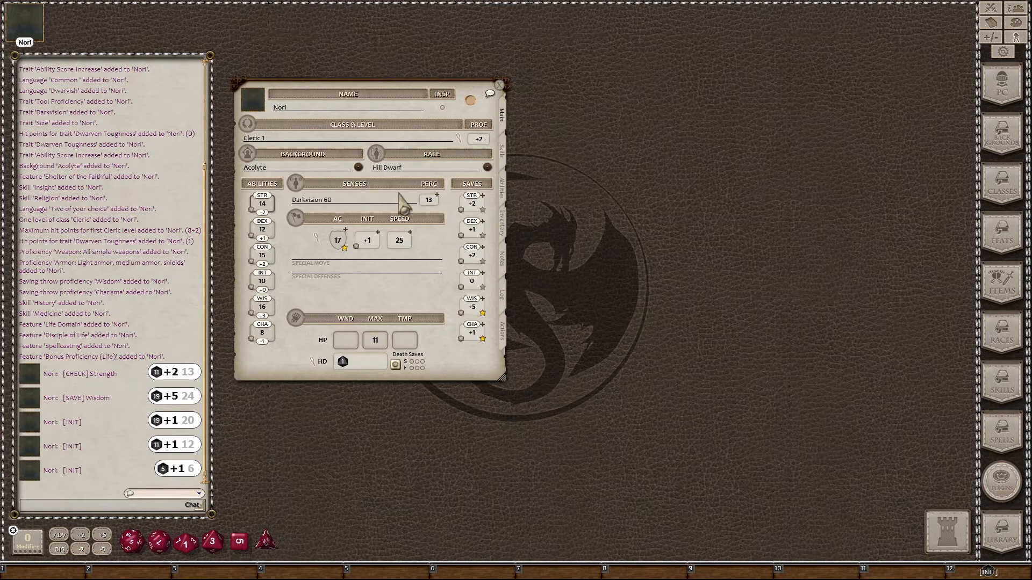
Step: Roll Nori's death saving throw from the Main tab, getting 11
left_click(395, 365)
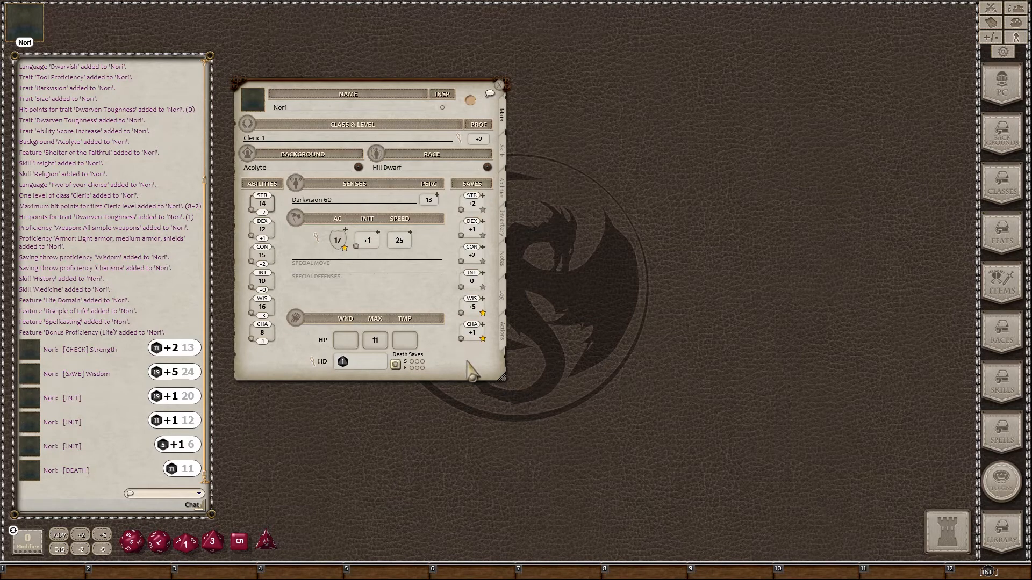
Step: Save Perception and Stealth skill rolls as hotbar shortcuts, with Stealth in slot 10
left_click(502, 152)
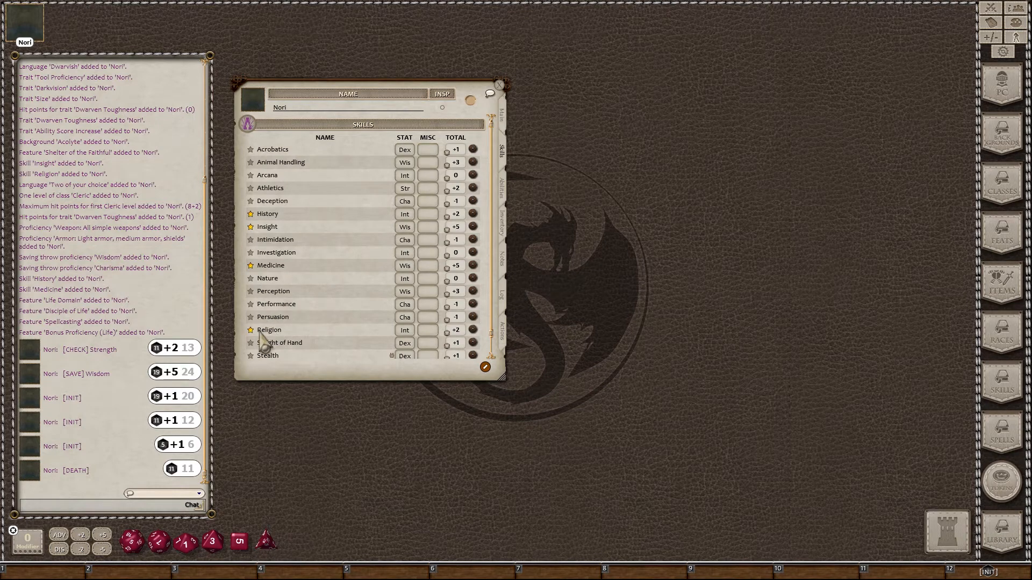
scroll(311, 262, "down", 1)
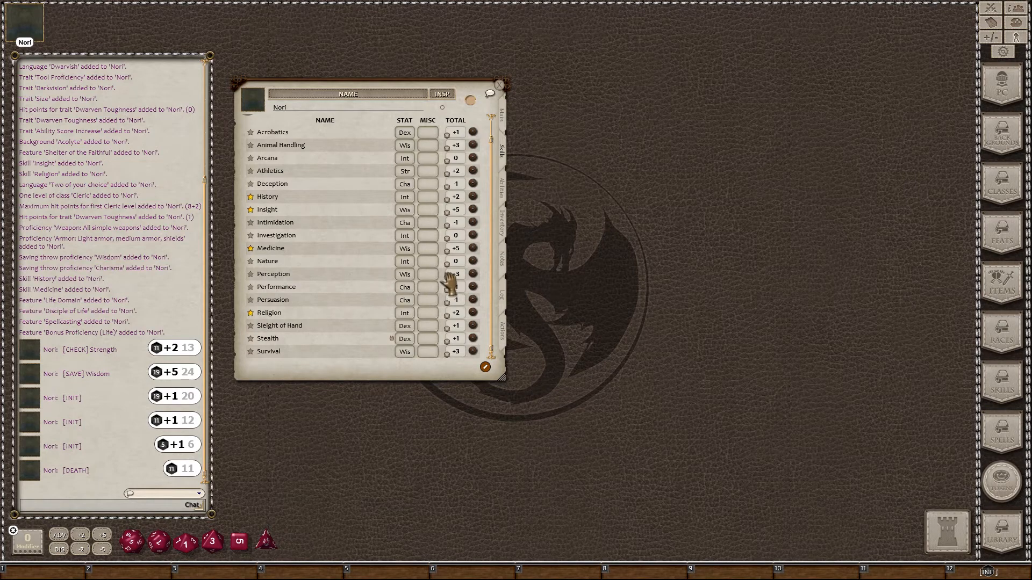
left_click_drag(449, 279, 902, 571)
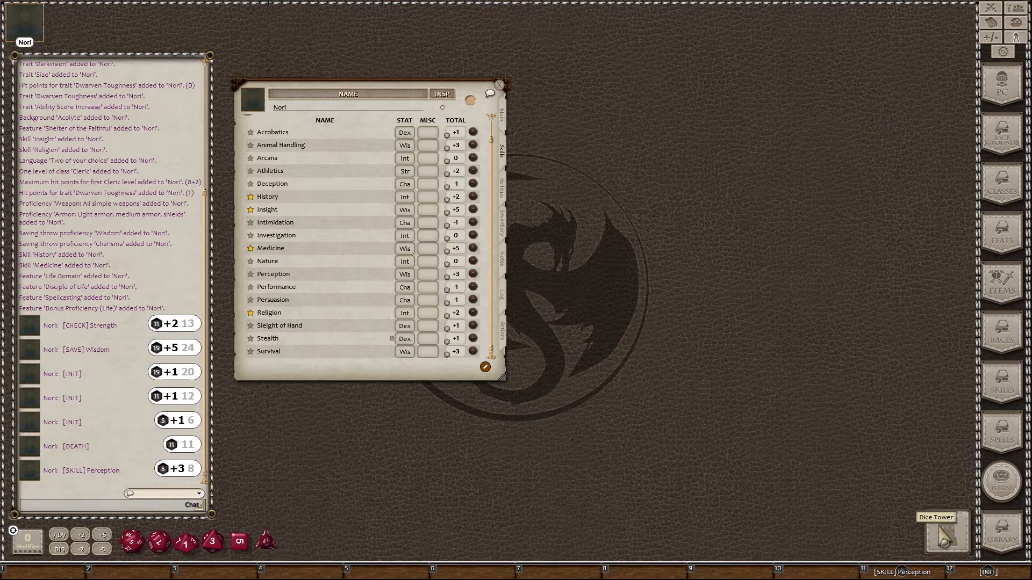
left_click_drag(903, 574, 951, 540)
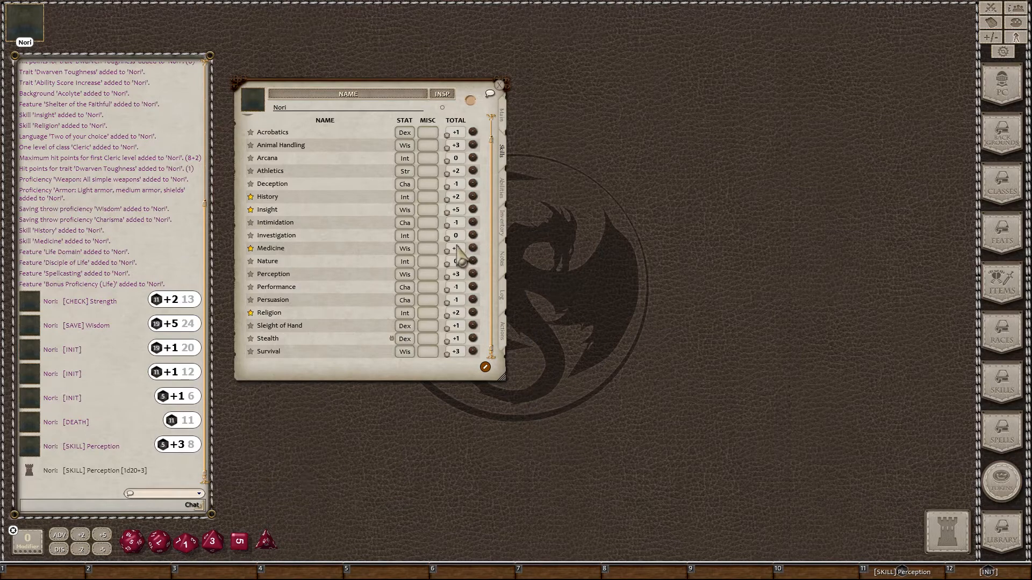
left_click_drag(458, 252, 487, 376)
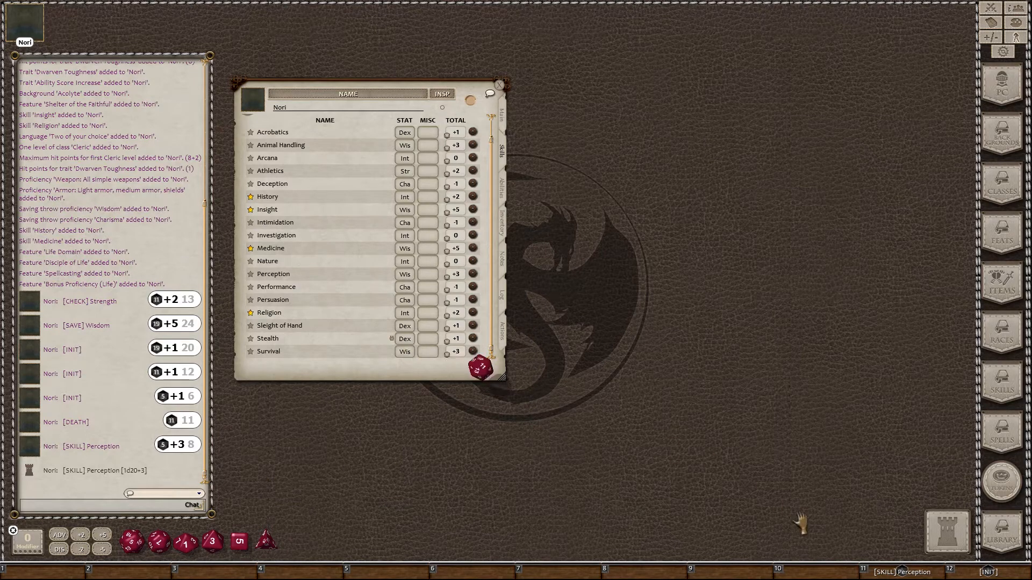
left_click_drag(822, 573, 818, 572)
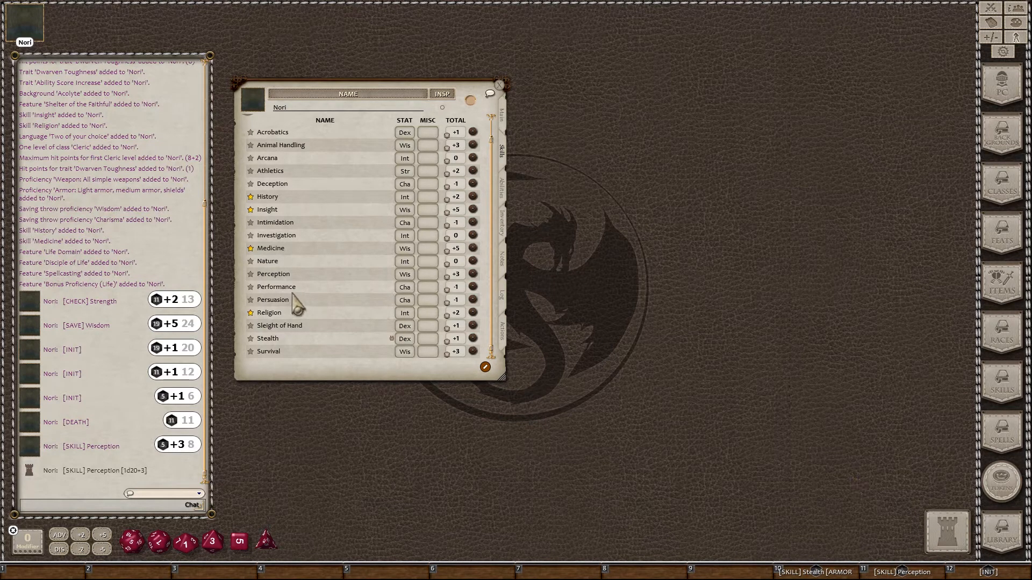
Step: Show the Abilities page, read the Dwarven Toughness trait, and select the 'Two of your choice' language entry
left_click(503, 190)
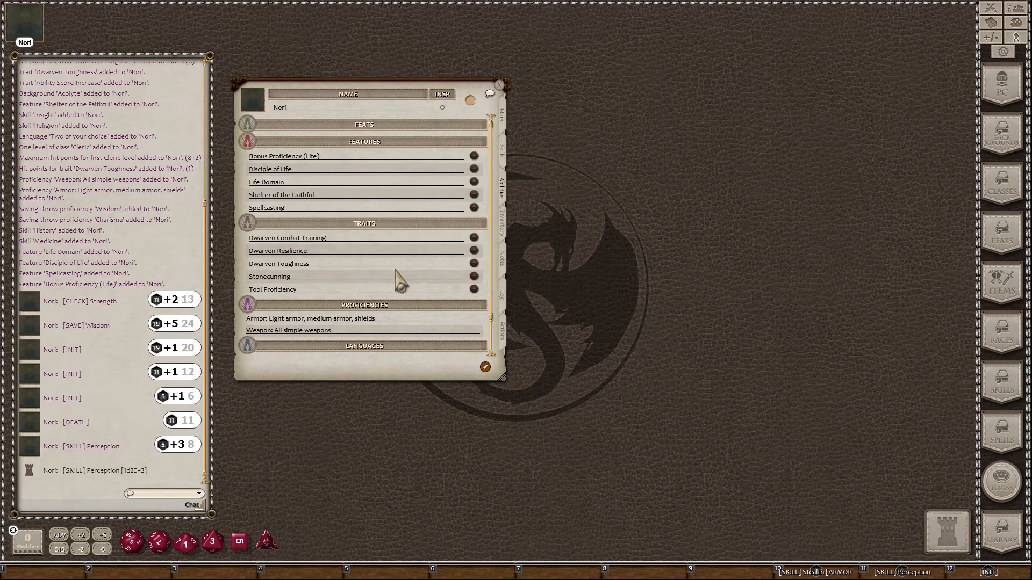
scroll(397, 224, "down", 2)
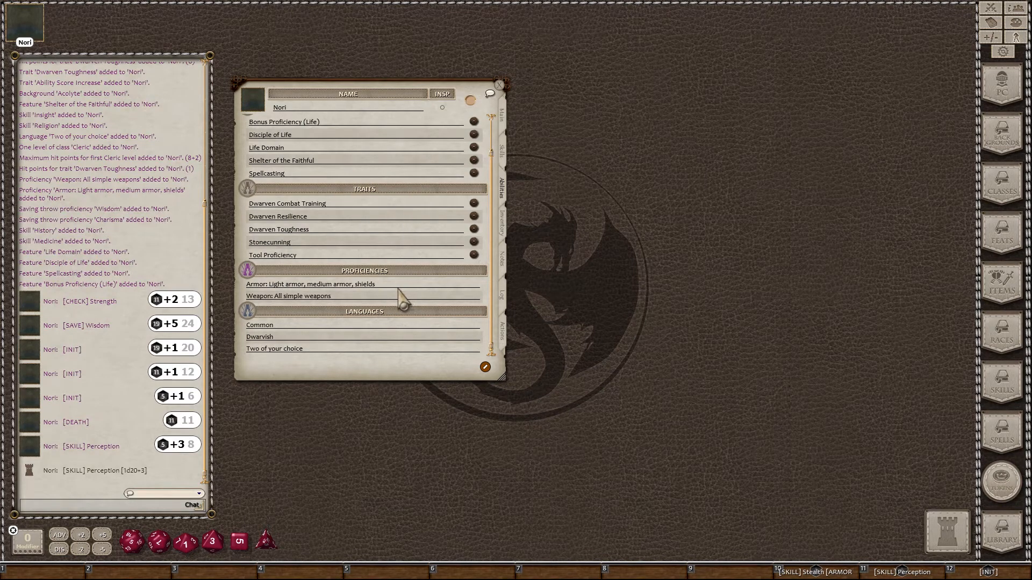
scroll(422, 259, "up", 2)
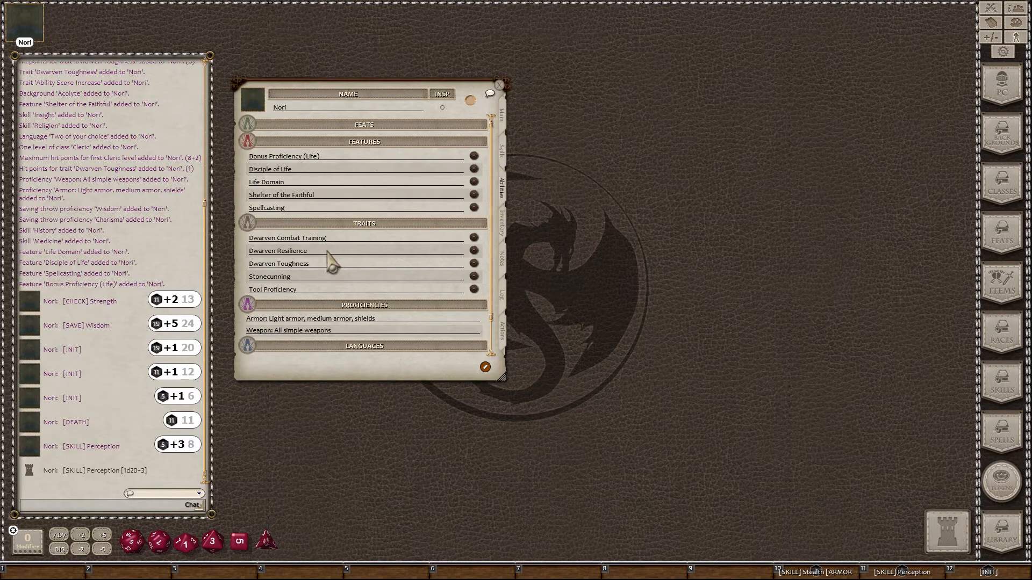
left_click(475, 264)
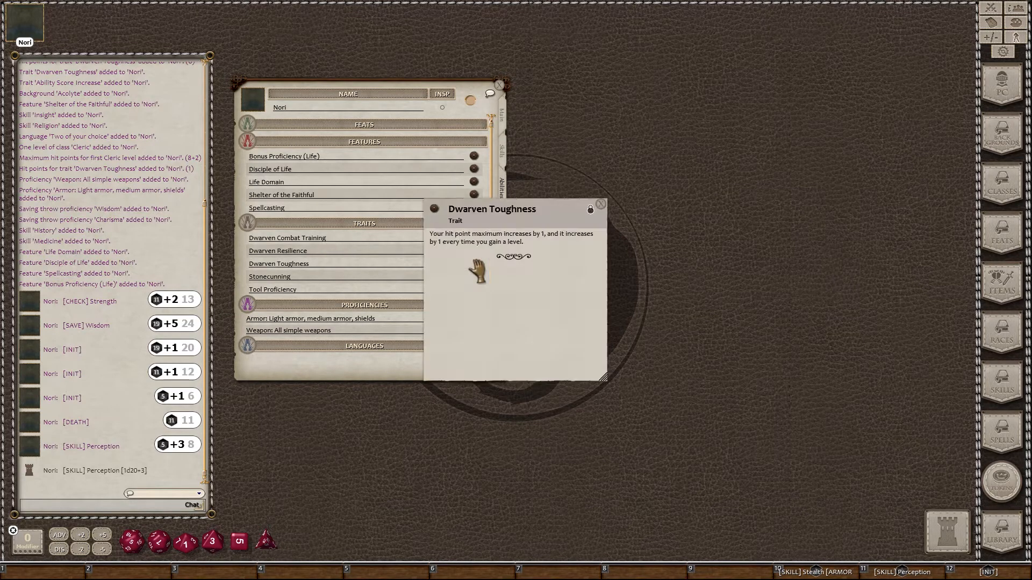
left_click(601, 205)
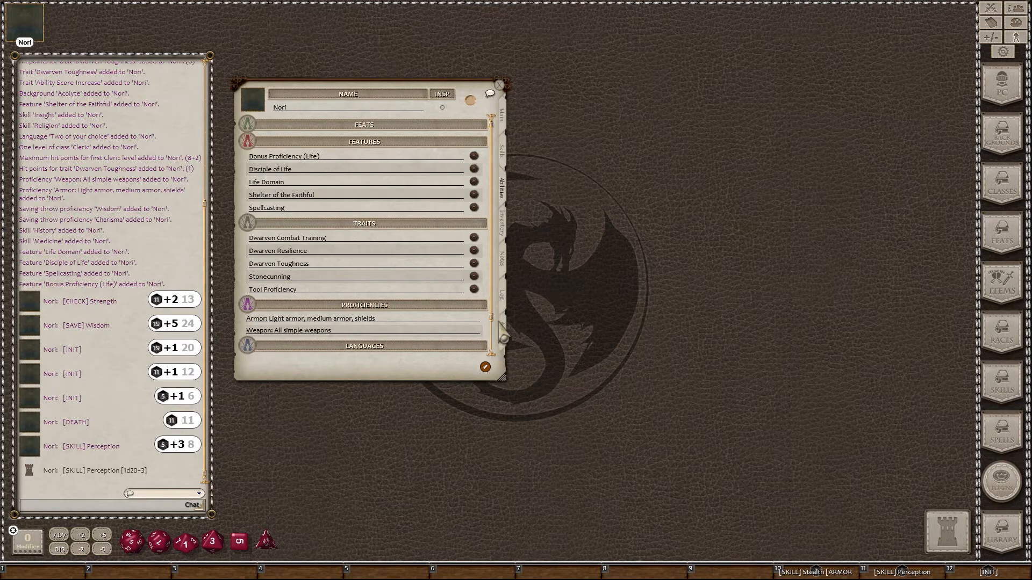
scroll(388, 300, "down", 2)
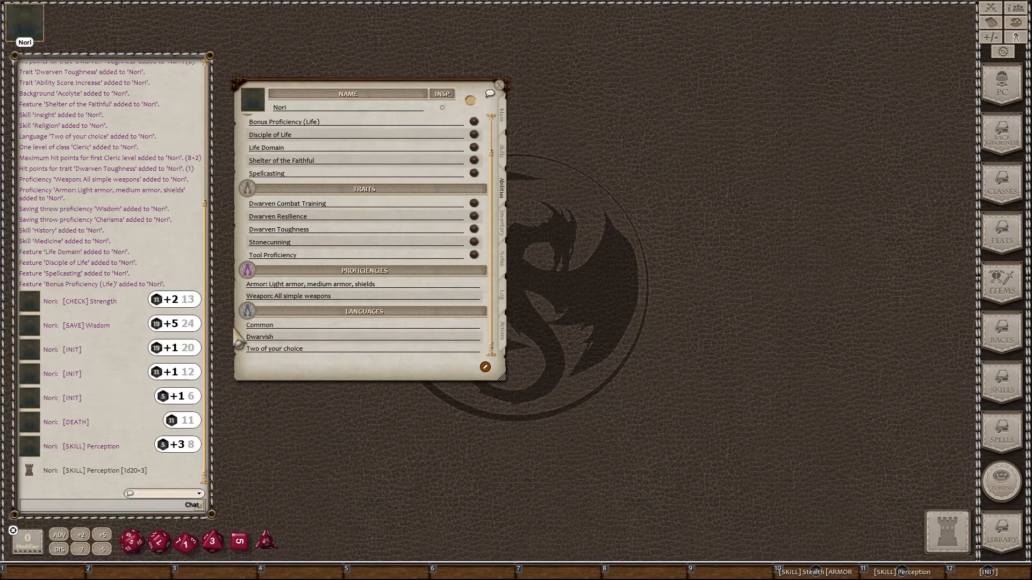
left_click(309, 350)
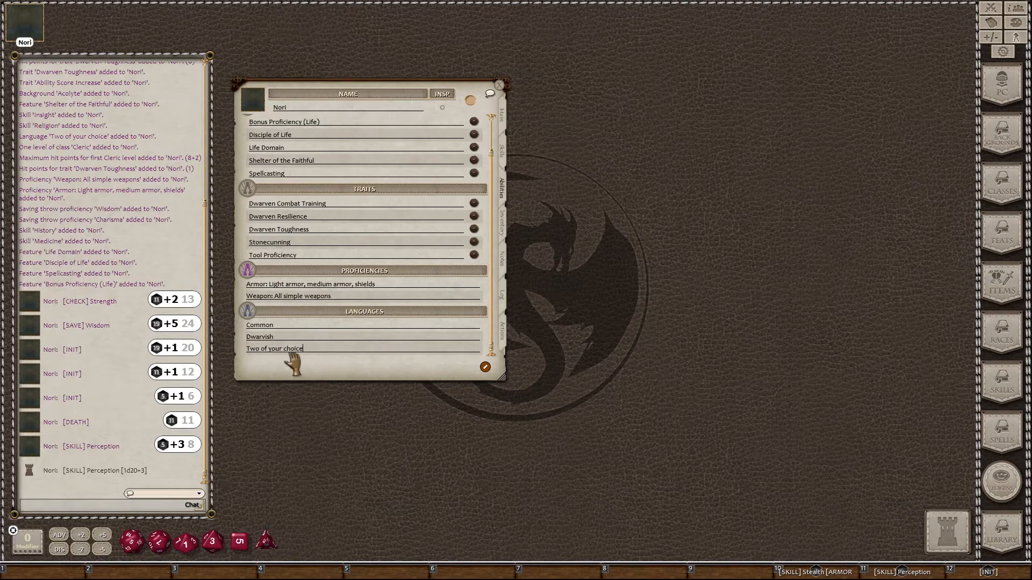
Step: Check the available chat languages and click into the 'Two of your choice' language entry
left_click(200, 494)
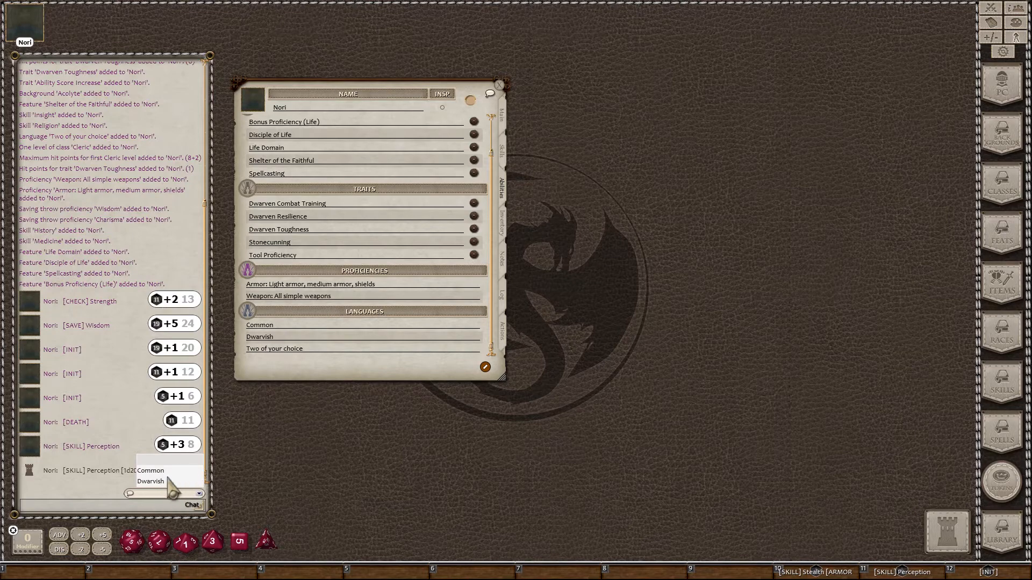
left_click(329, 342)
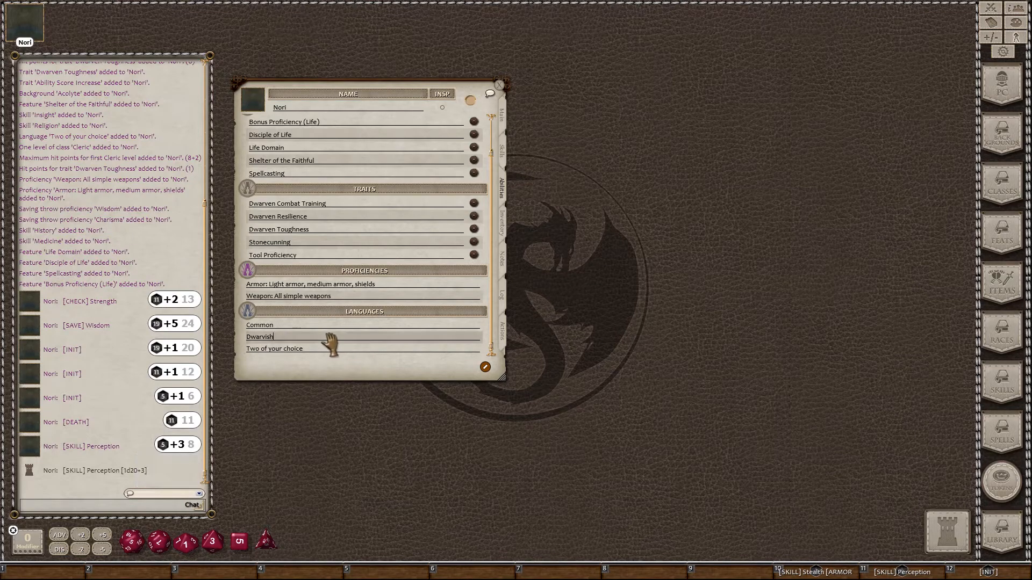
left_click(316, 350)
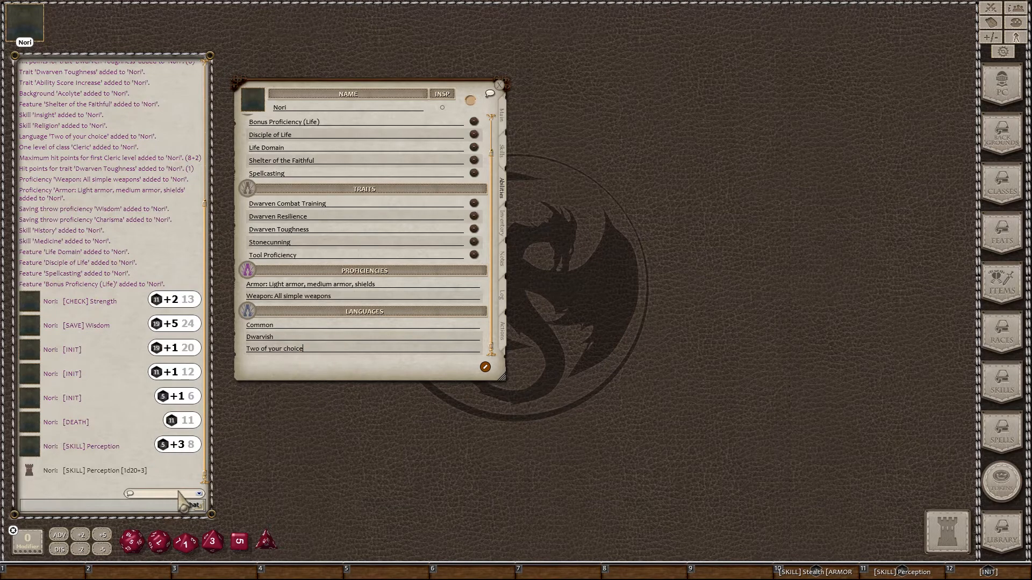
Step: Send 'Hello World.' to chat in Dwarvish, then set the chat language back to Common
left_click(197, 493)
left_click(159, 481)
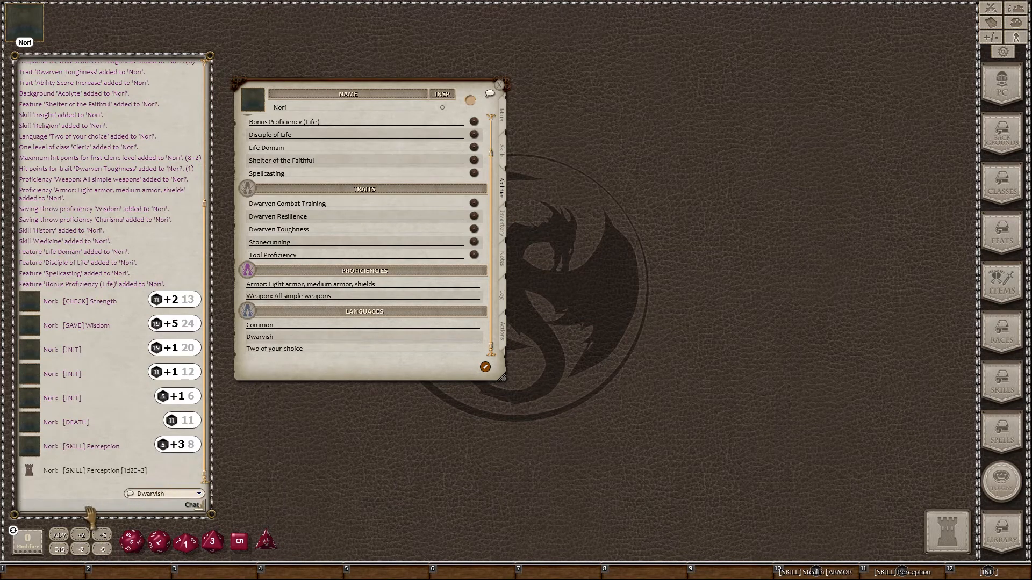
key("shift")
type("Hello World.")
key("Return")
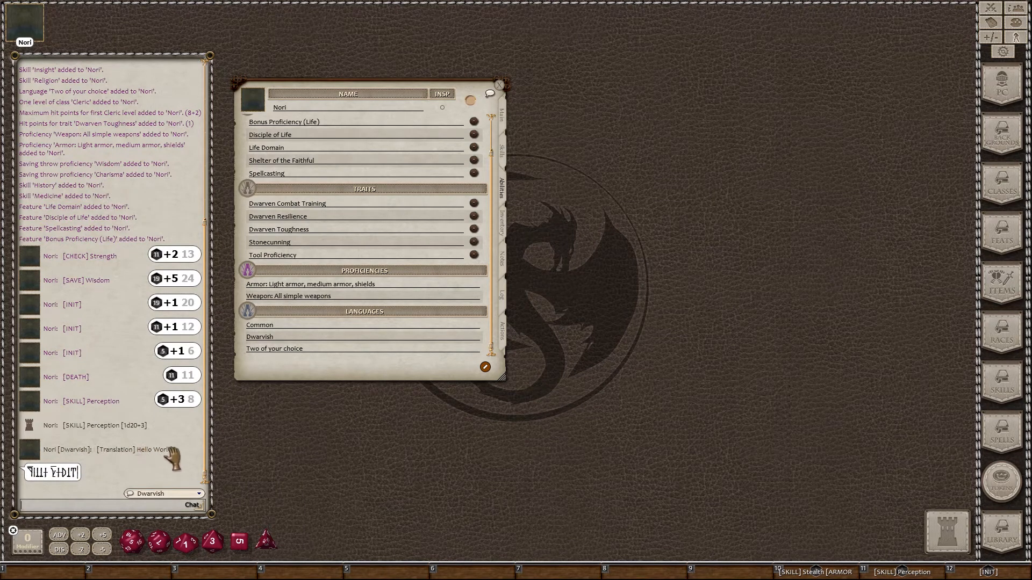
left_click(198, 494)
left_click(163, 462)
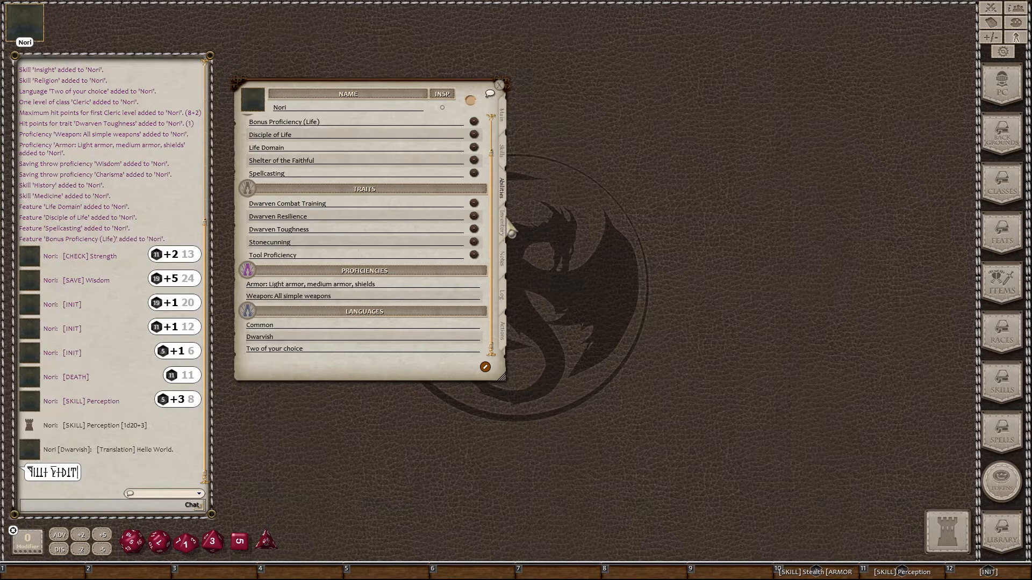
Step: Switch through the Inventory page to Nori's Notes page with gender, alignment and personality fields
left_click(504, 230)
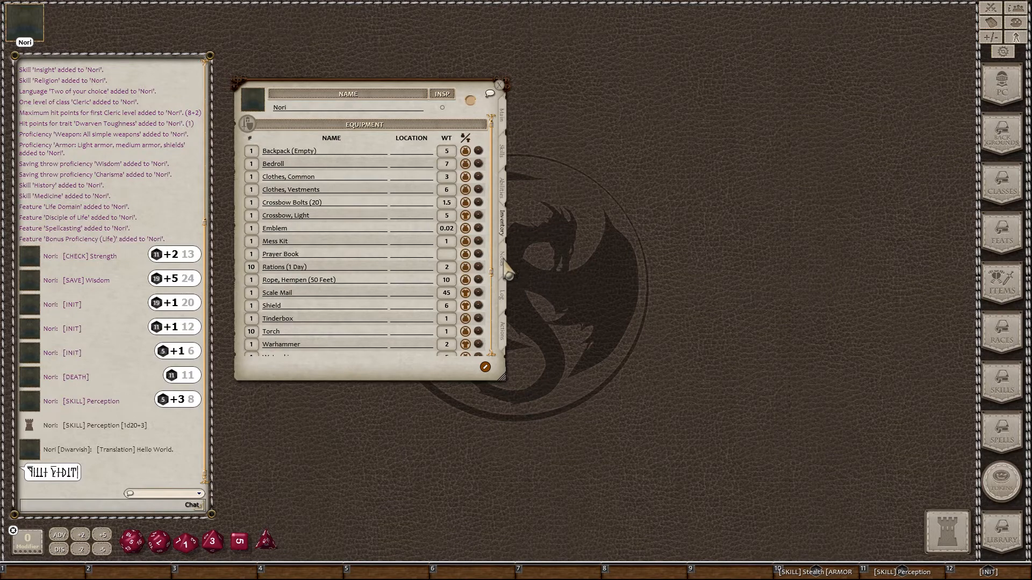
left_click(505, 260)
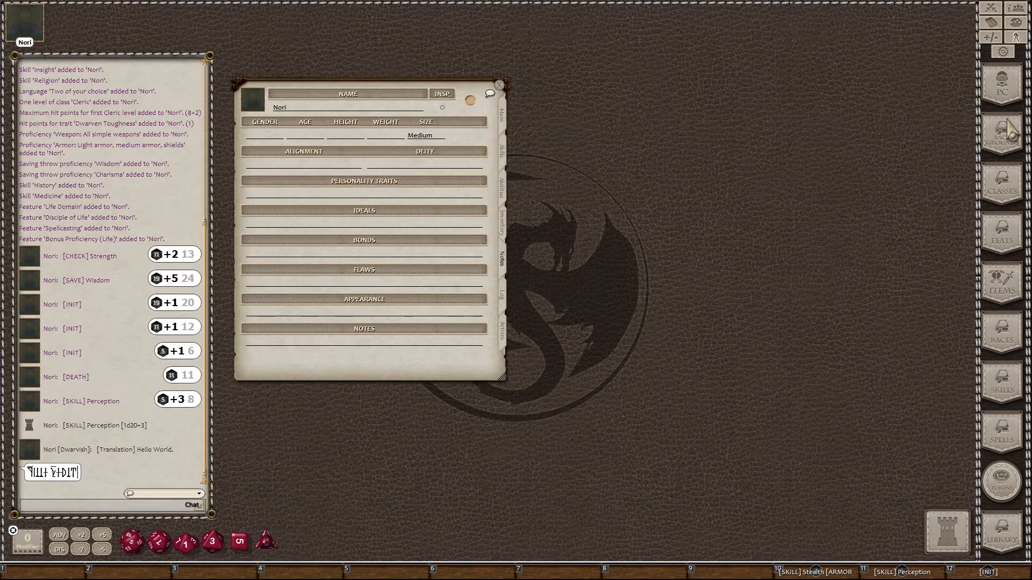
Step: Open the sidebar Backgrounds list showing Acolyte through Outlander from DD PHB Deluxe
left_click(1002, 140)
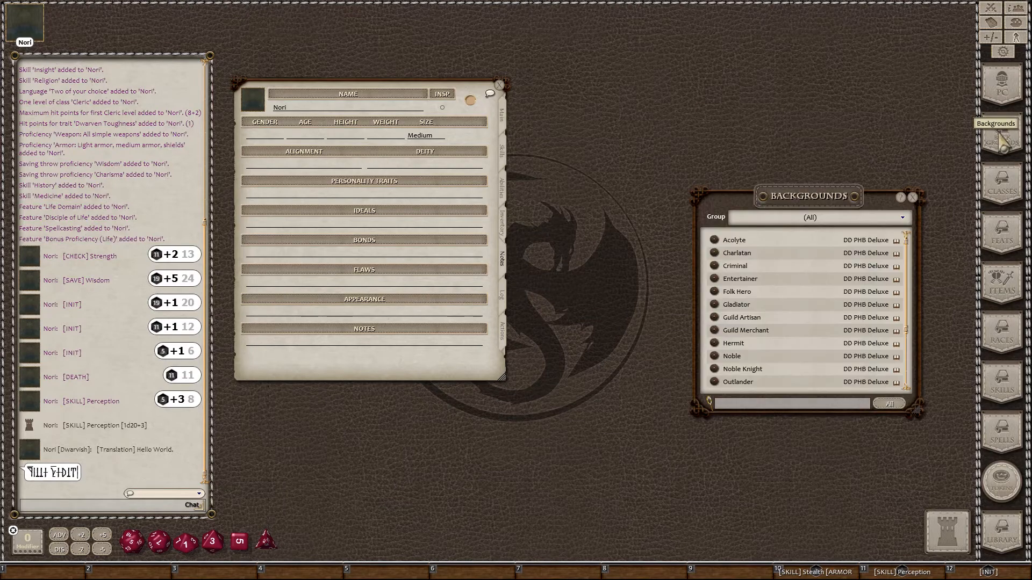
Step: Open the Acolyte background and its Personality Trait table, closing the Backgrounds list
left_click(715, 241)
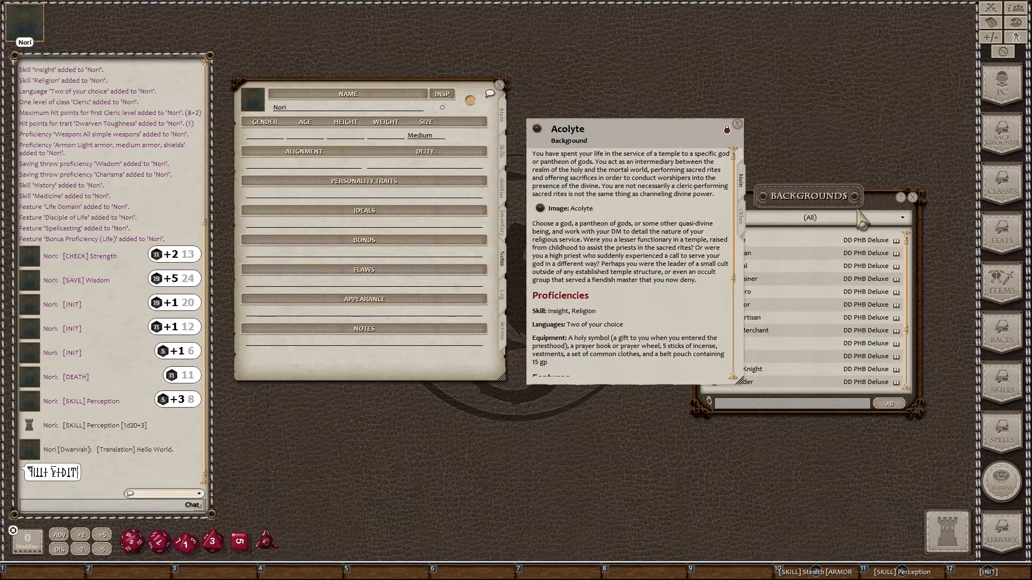
left_click(913, 198)
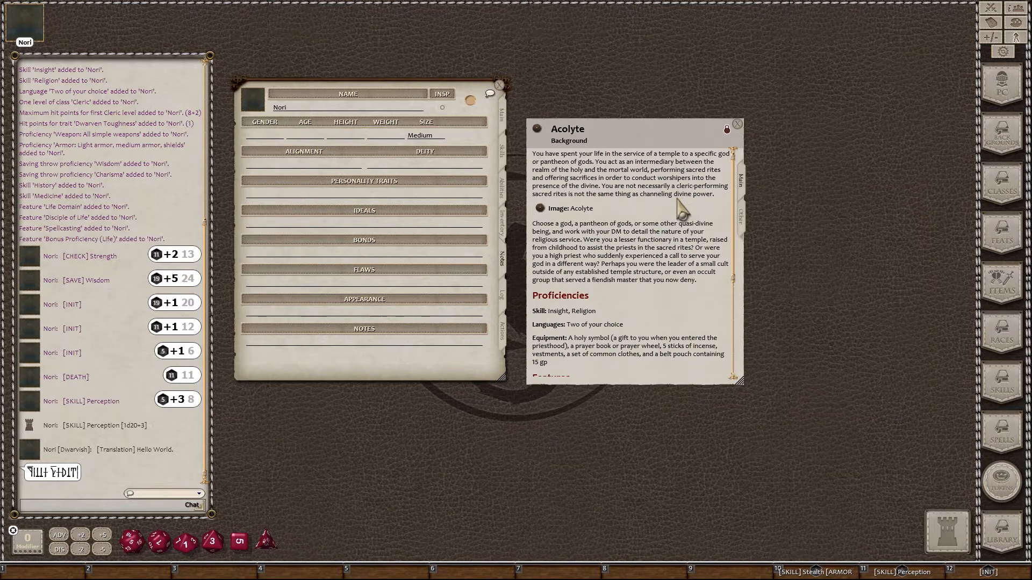
scroll(683, 215, "down", 6)
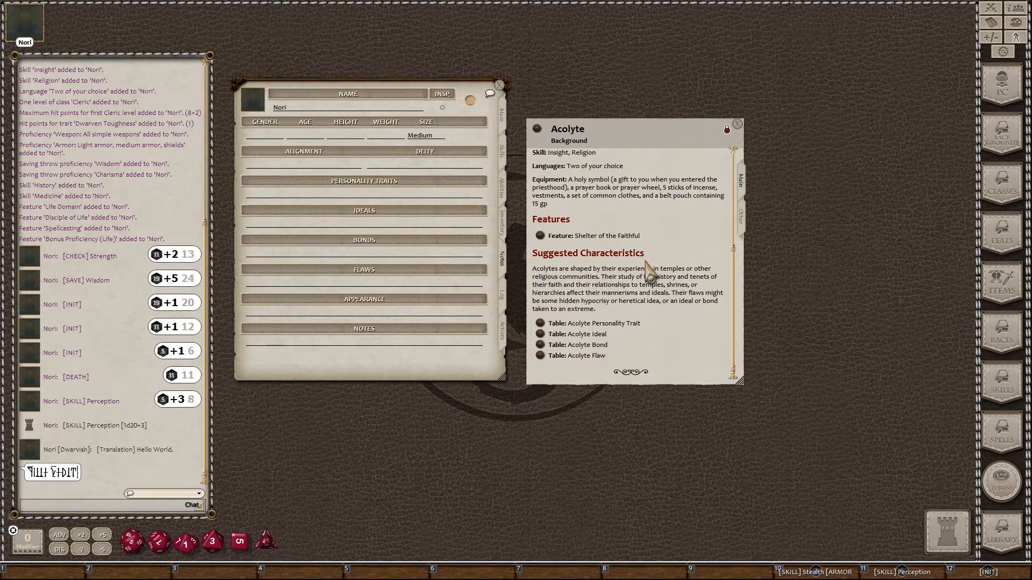
left_click(540, 323)
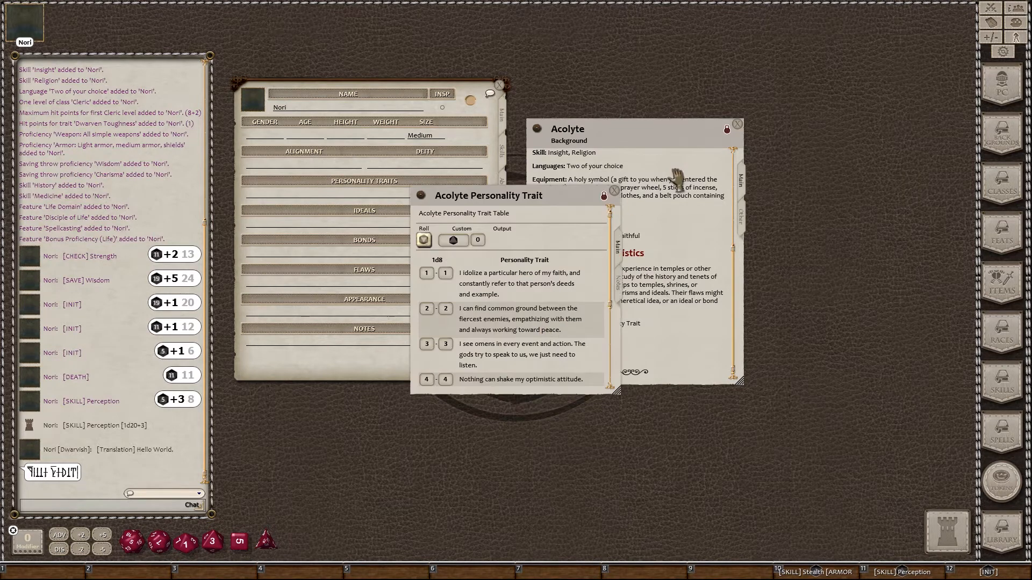
Step: Arrange the Acolyte windows beside the sheet and roll a d8 on the Personality Trait table
left_click_drag(659, 140, 836, 118)
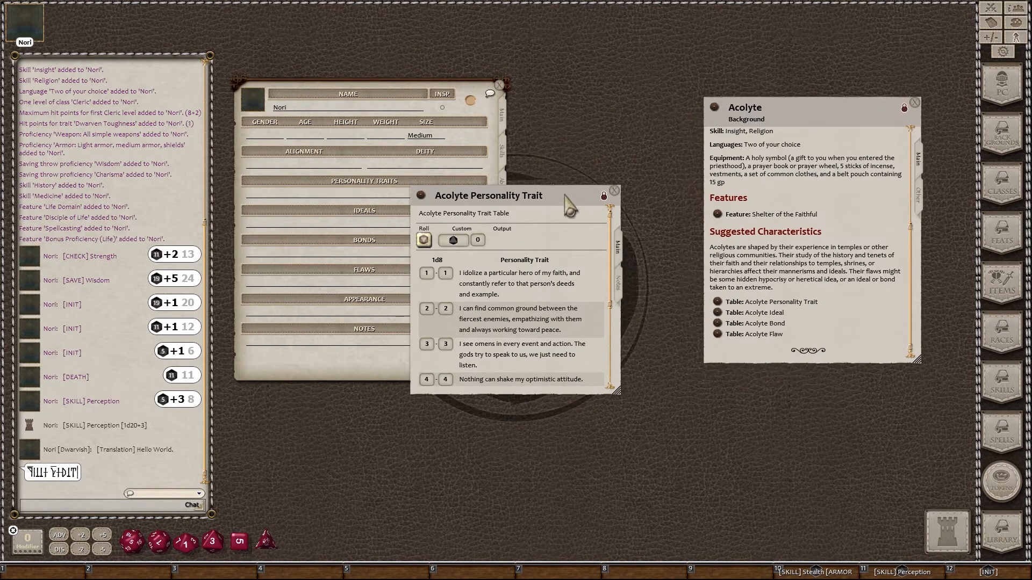
left_click_drag(589, 200, 678, 131)
left_click(512, 172)
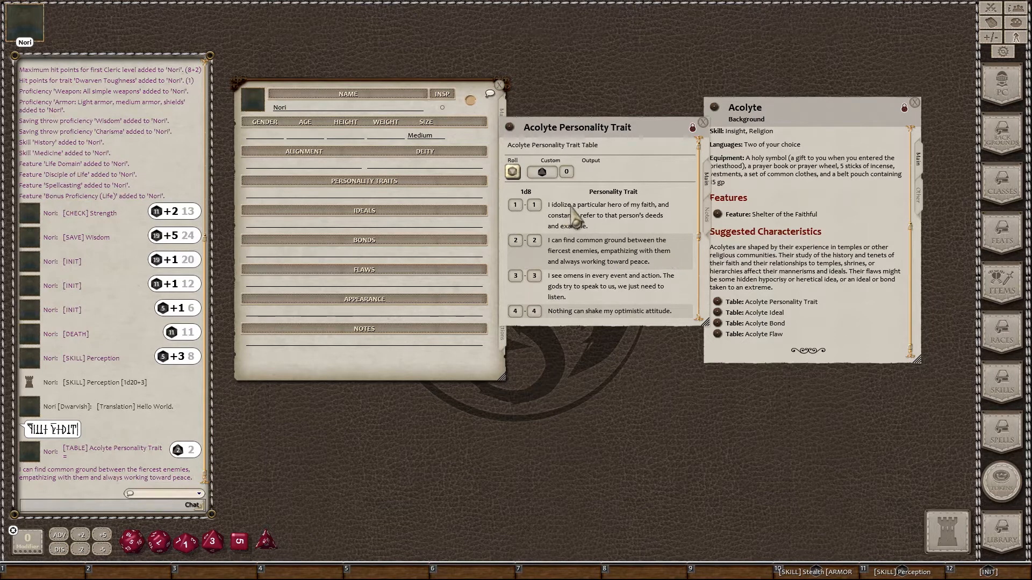
Step: Put the optimistic-attitude and common-ground traits into Nori's Personality Traits, then close the table
scroll(593, 239, "down", 2)
scroll(594, 239, "down", 3)
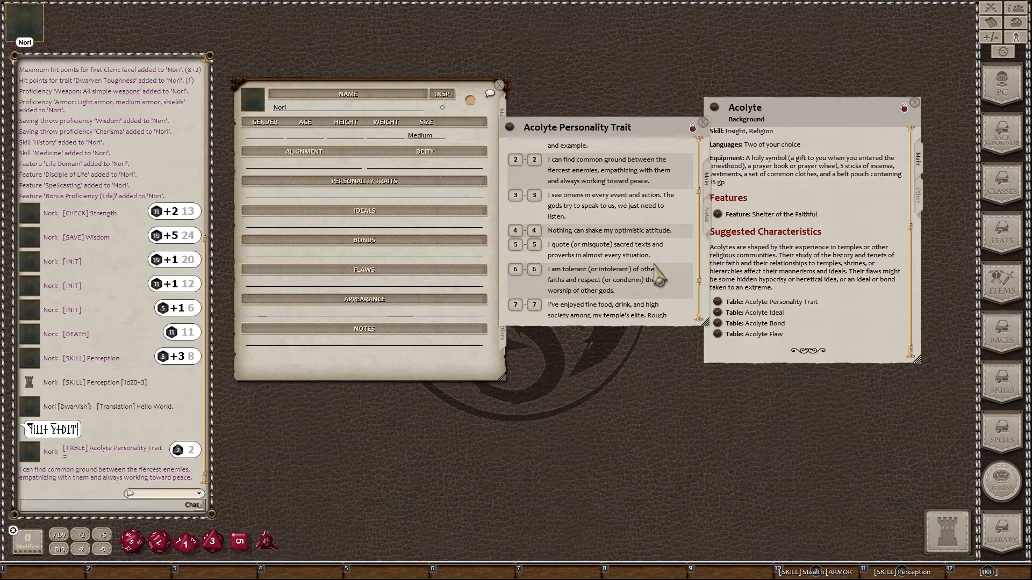
scroll(647, 274, "down", 3)
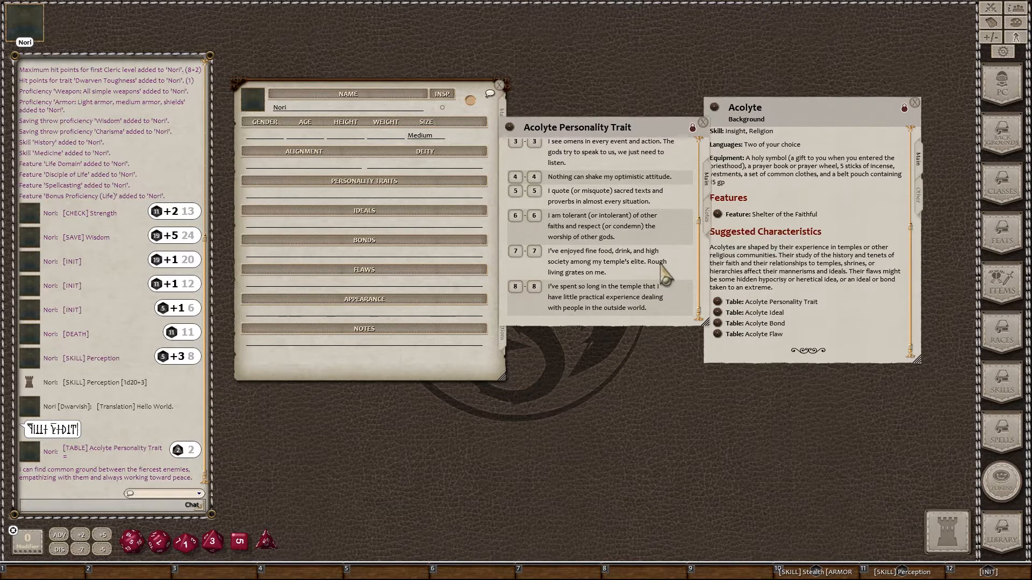
scroll(665, 276, "up", 2)
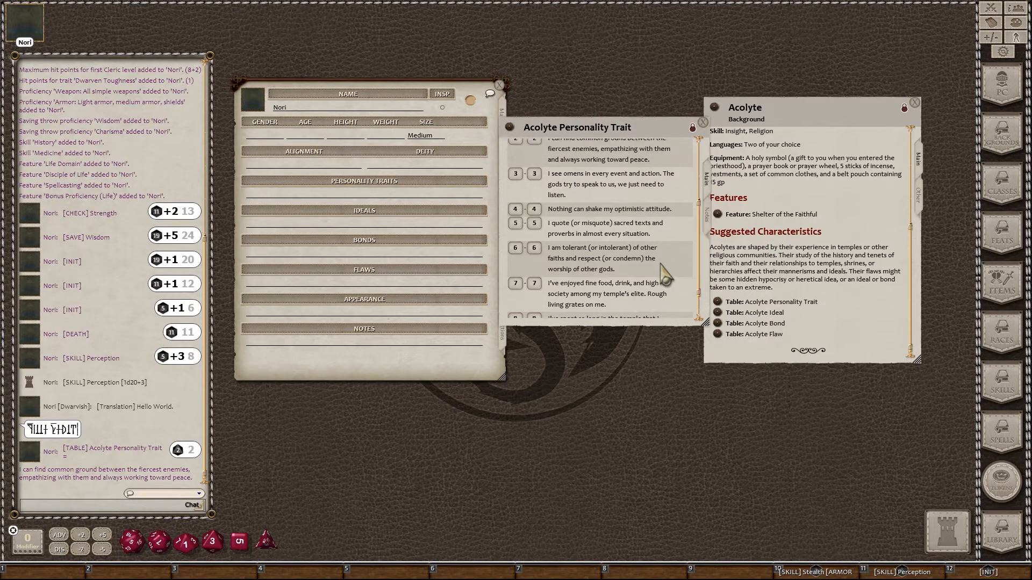
scroll(665, 277, "up", 1)
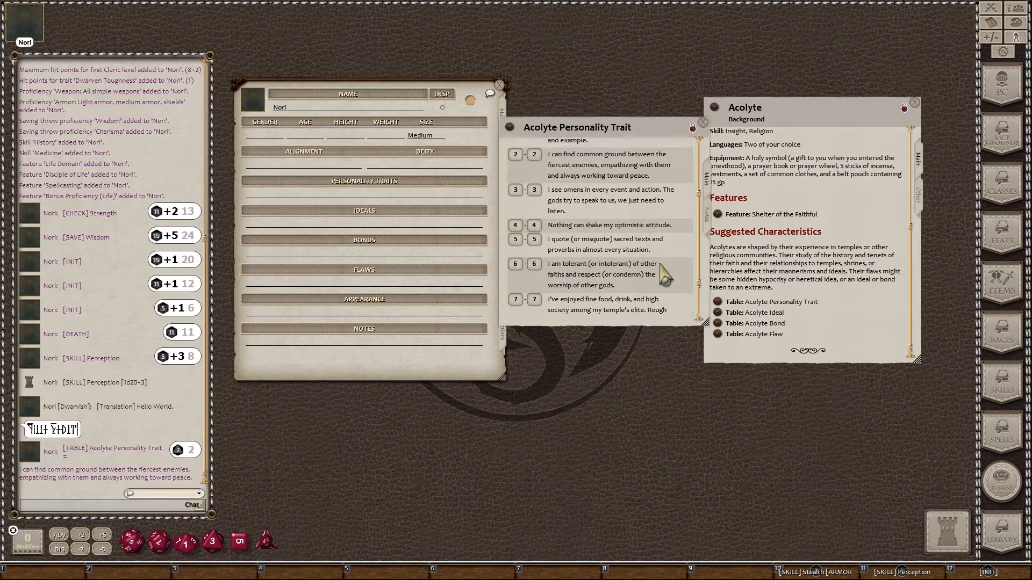
scroll(665, 276, "up", 1)
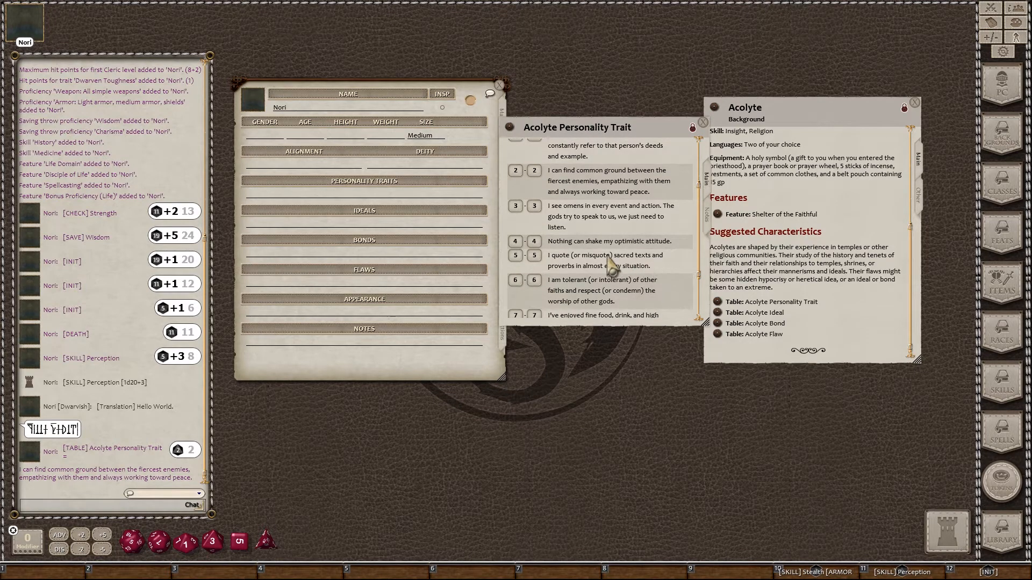
left_click_drag(542, 241, 322, 195)
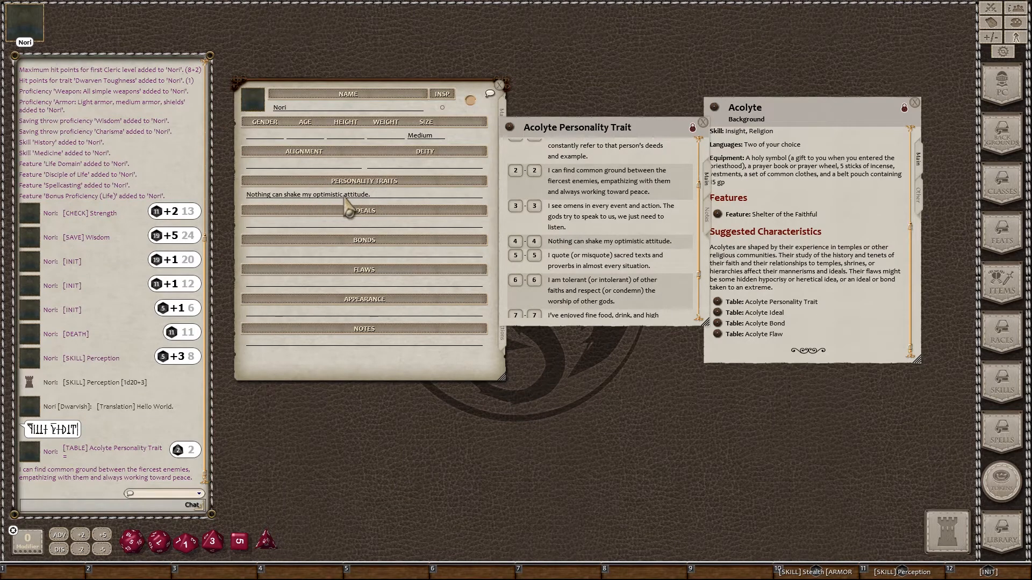
left_click(376, 194)
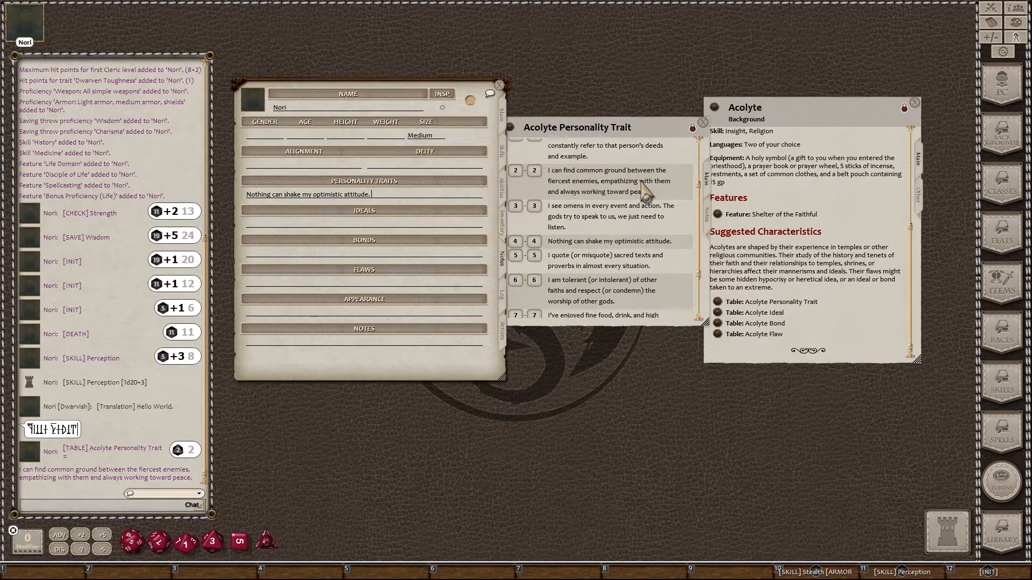
left_click_drag(642, 183, 441, 194)
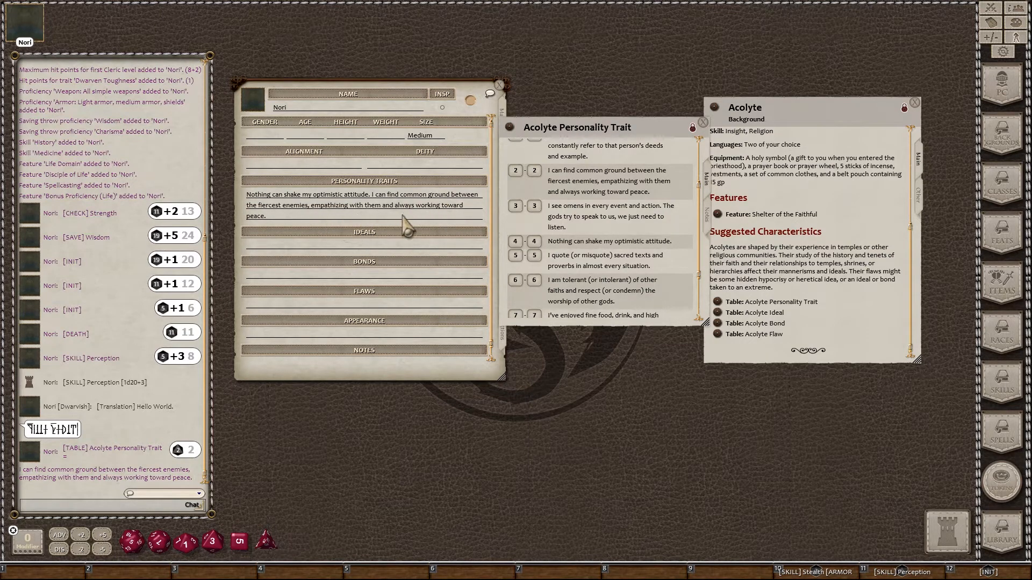
left_click(704, 123)
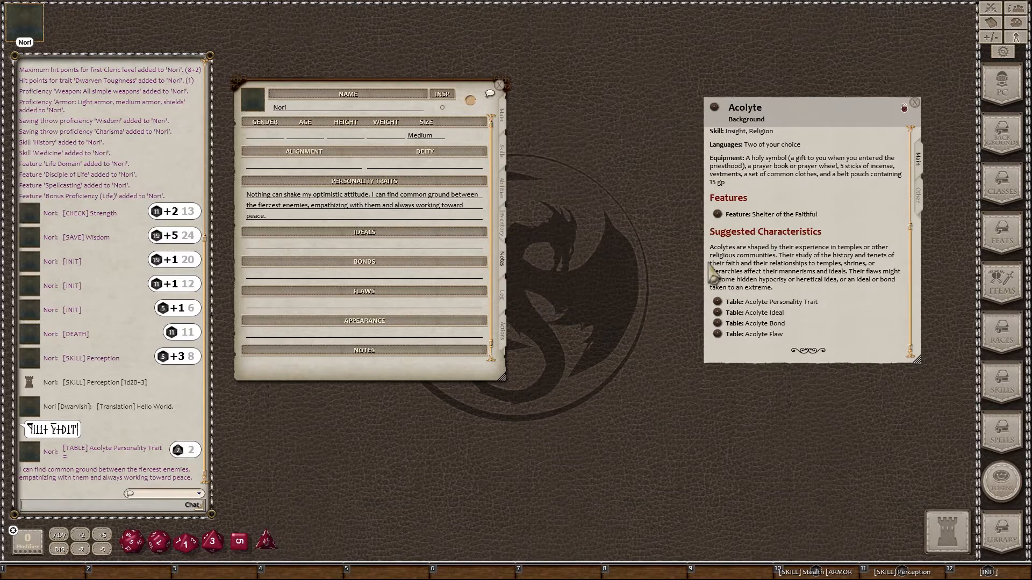
Step: Fill Nori's Ideals with Charity from the Acolyte Ideal table
left_click(718, 312)
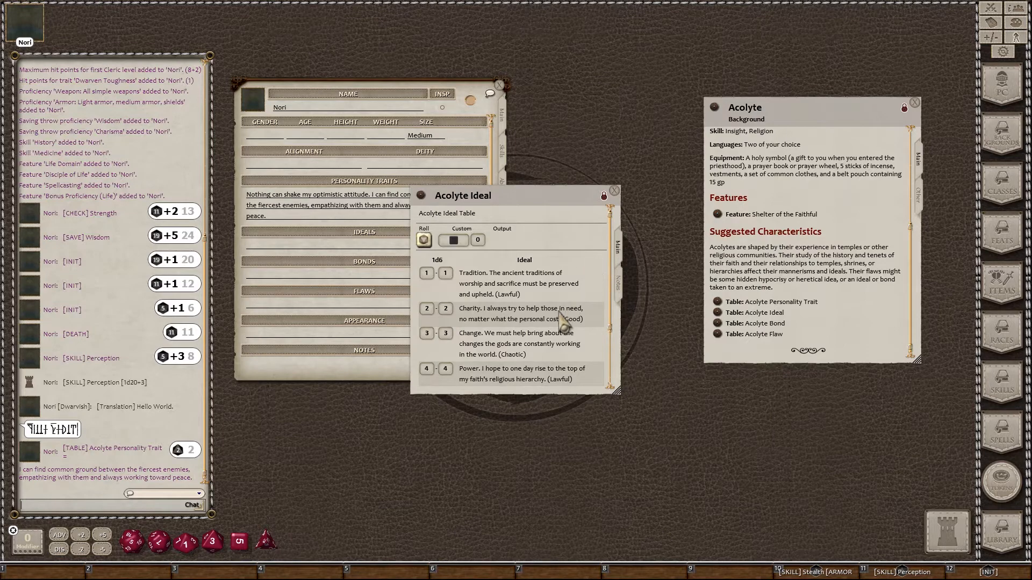
left_click_drag(562, 319, 378, 251)
left_click_drag(522, 199, 633, 194)
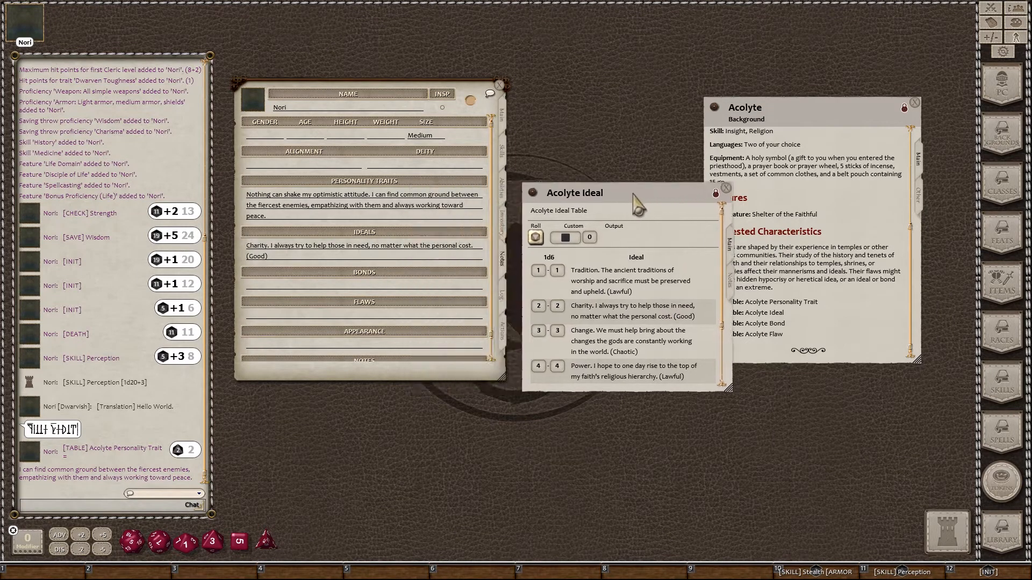
left_click(726, 188)
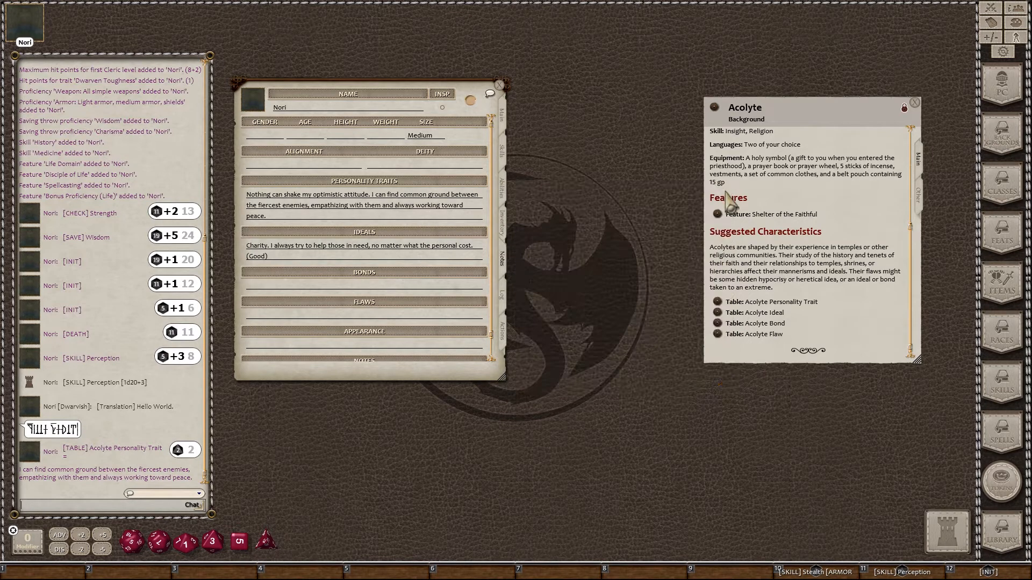
Step: Set Nori's bond to 'Everything I do is for the common people.' and open the Acolyte Flaw table
left_click(717, 323)
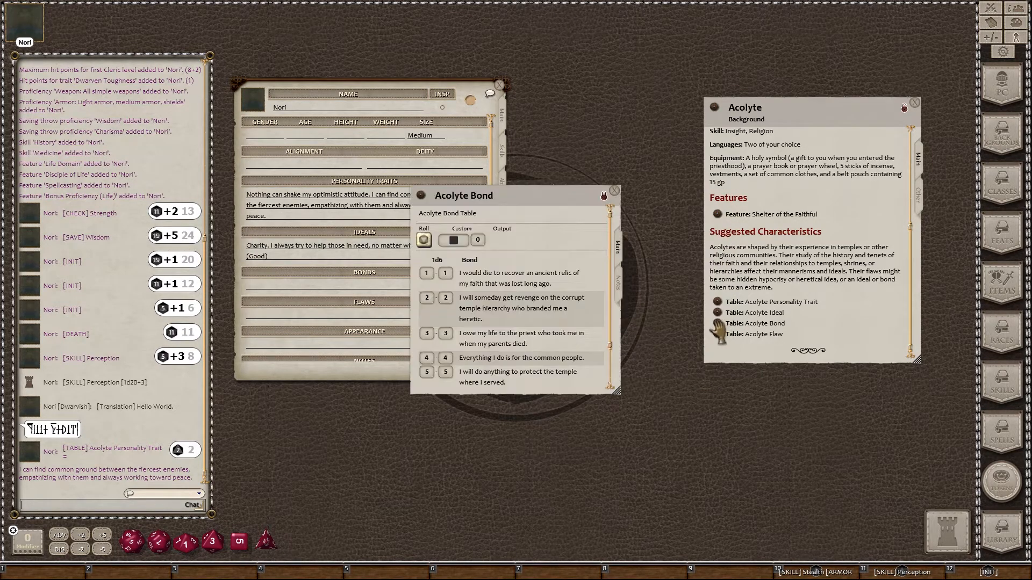
left_click_drag(570, 201, 678, 192)
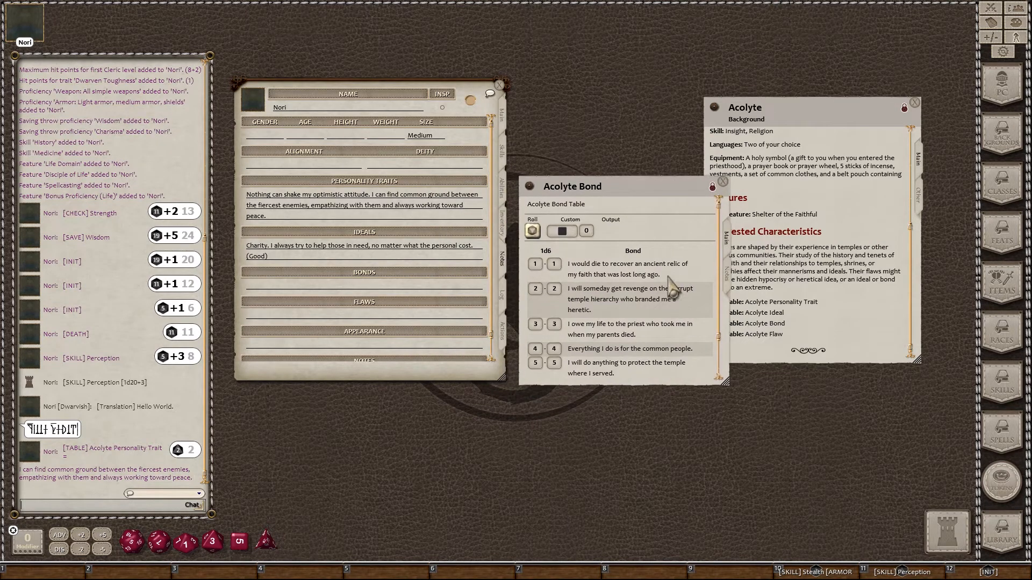
scroll(670, 293, "down", 2)
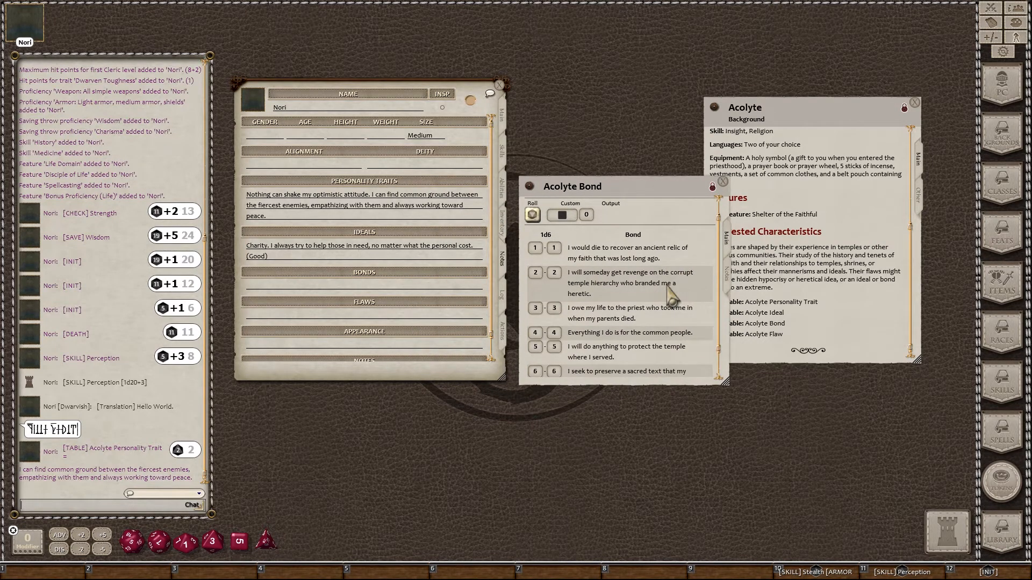
left_click_drag(665, 318, 376, 287)
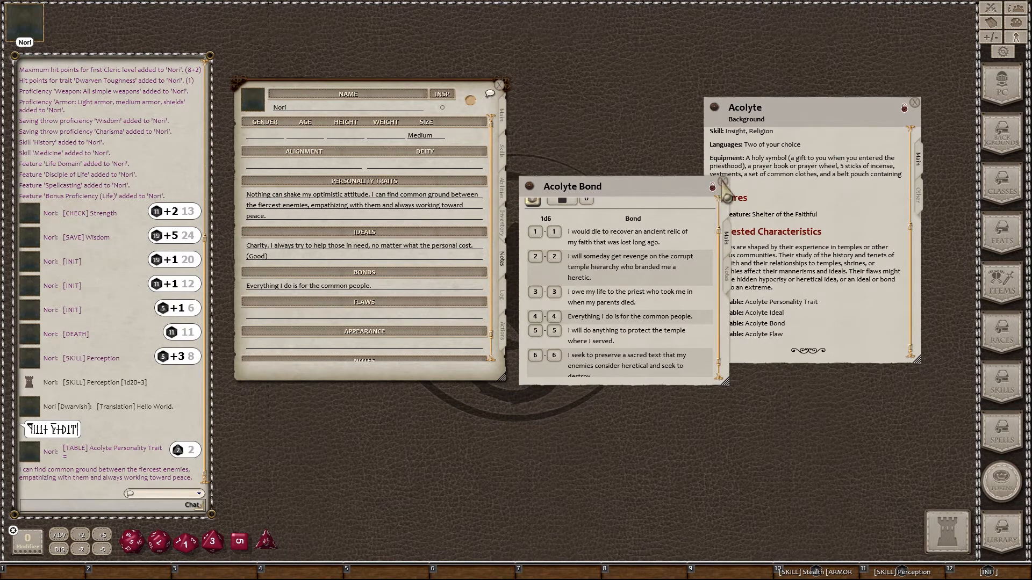
left_click(723, 182)
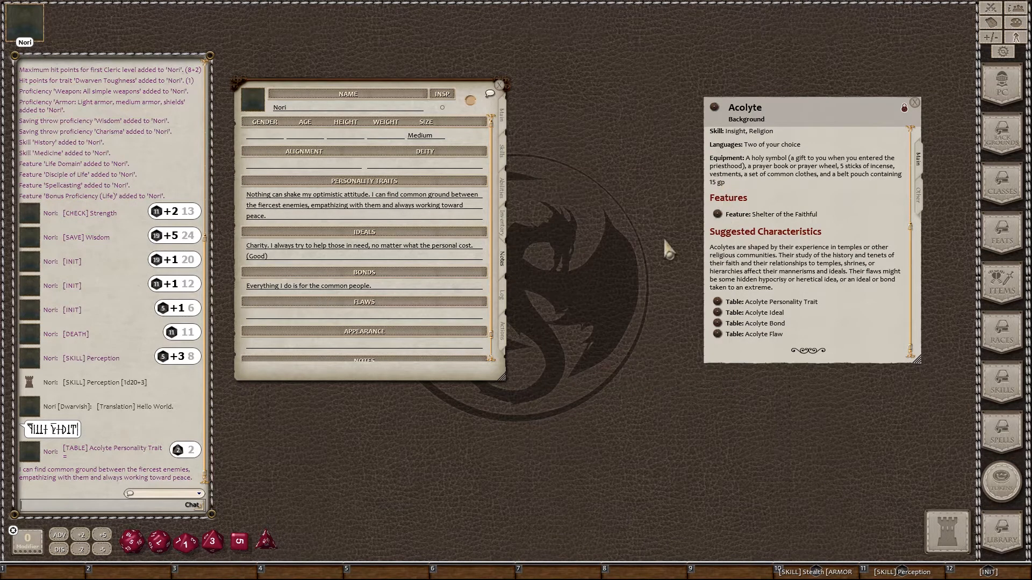
left_click(717, 334)
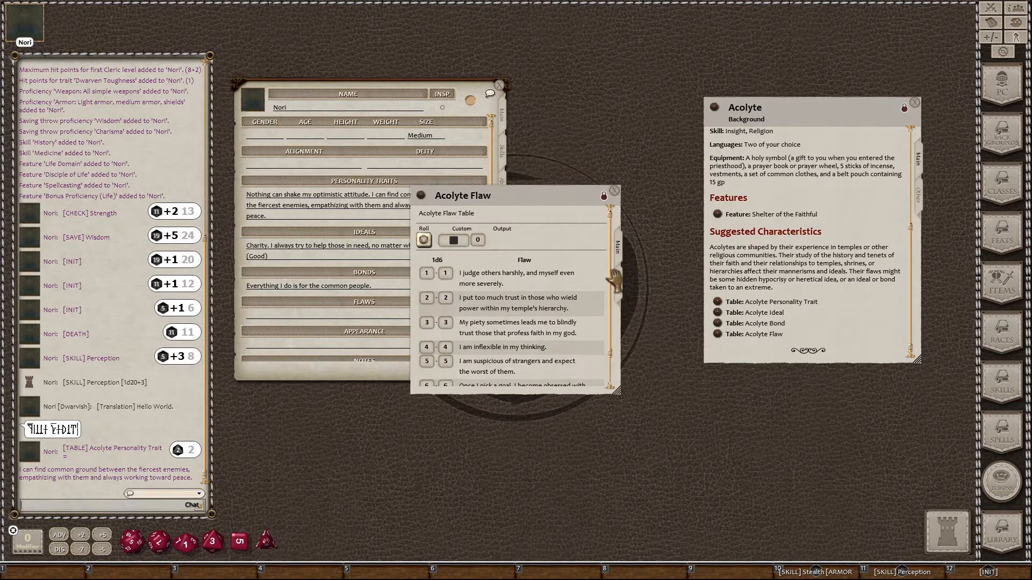
Step: Close the Acolyte description and put the blind-trust piety flaw into Nori's Flaws
left_click(914, 103)
left_click_drag(535, 209, 647, 166)
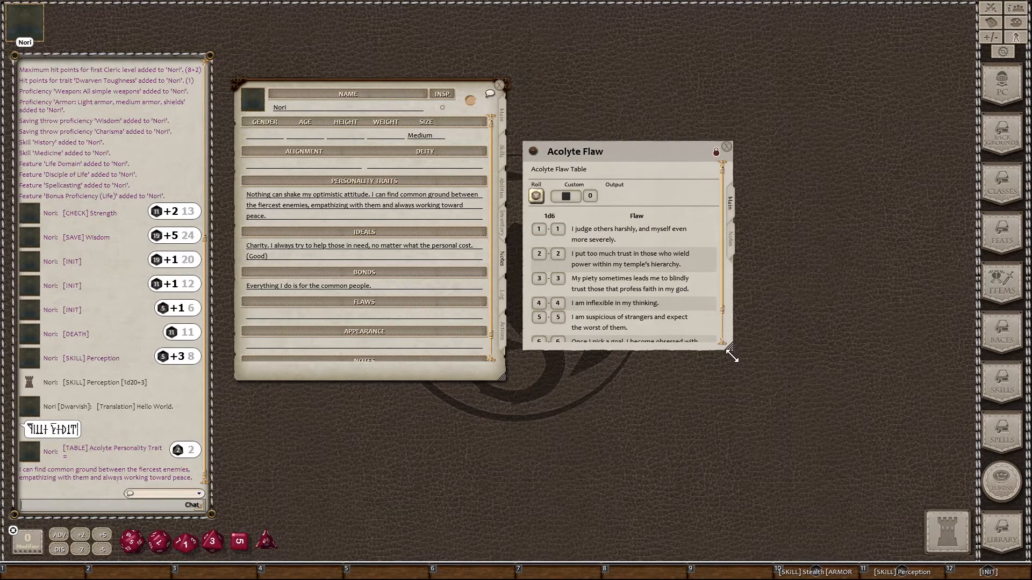
left_click_drag(732, 357, 747, 384)
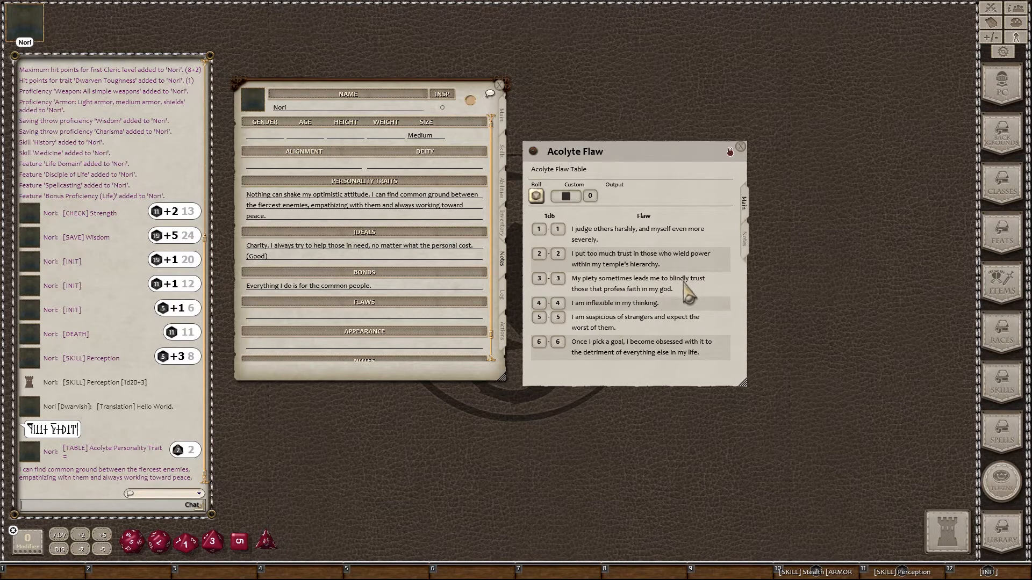
left_click_drag(687, 293, 409, 318)
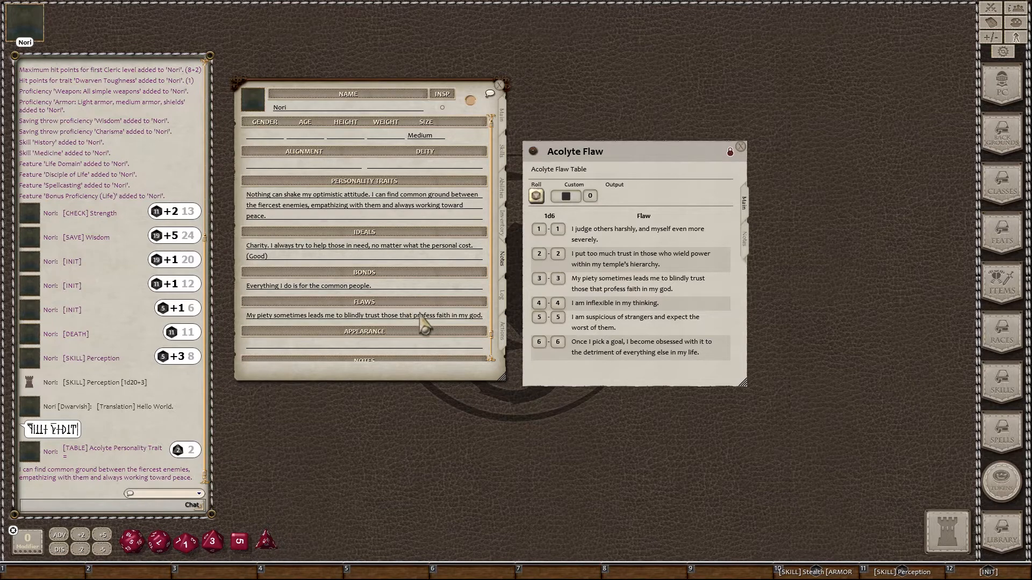
scroll(424, 280, "down", 1)
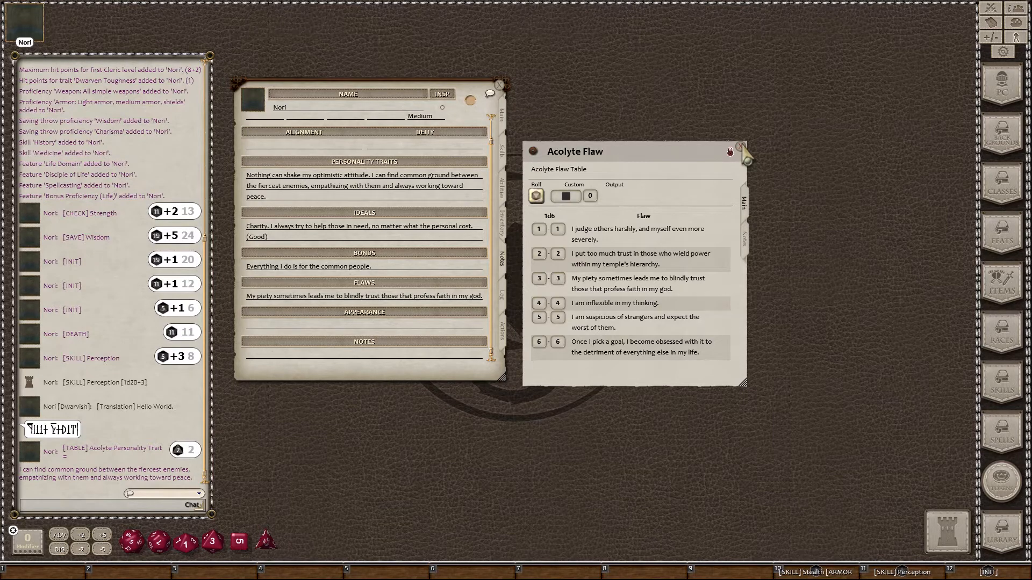
Step: Close the Acolyte Flaw table and show Nori's Log page with Faction, DCI # and Adventures
left_click(742, 147)
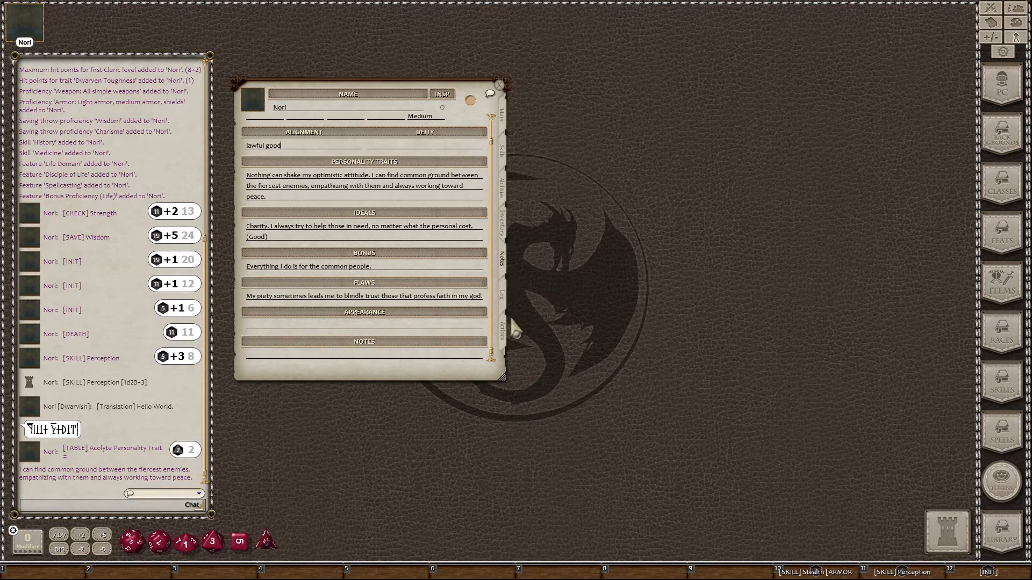
left_click(503, 297)
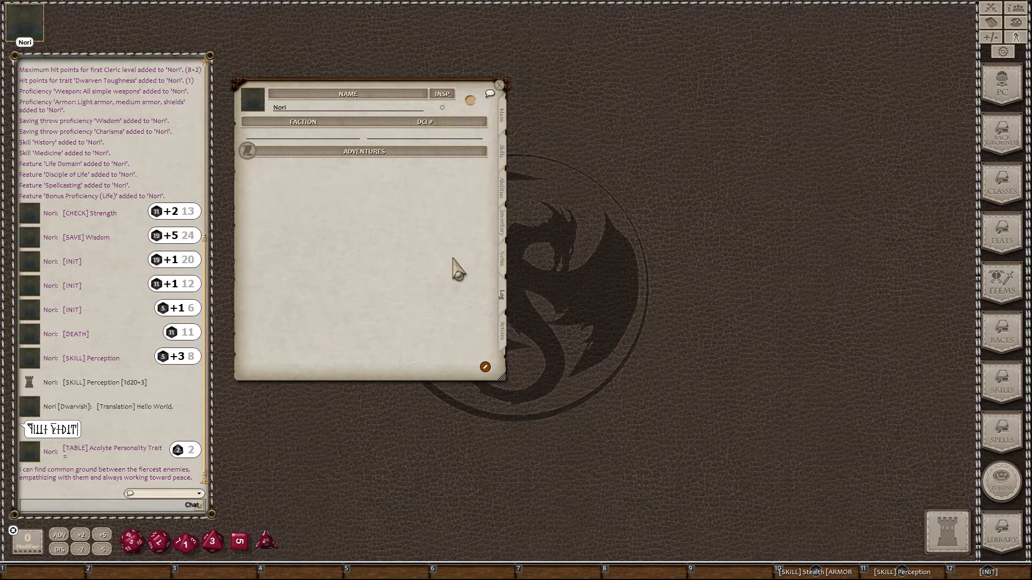
Step: Show Nori's Actions page listing the light crossbow and Warhammer attacks
left_click(504, 343)
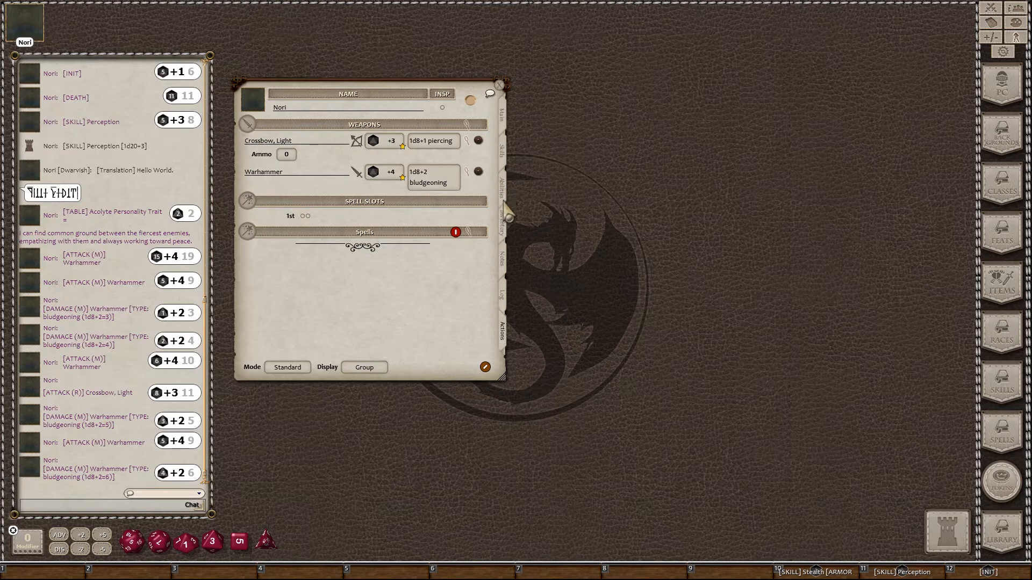
Step: Test-roll the Warhammer attack and damage and the light crossbow damage
double_click(386, 177)
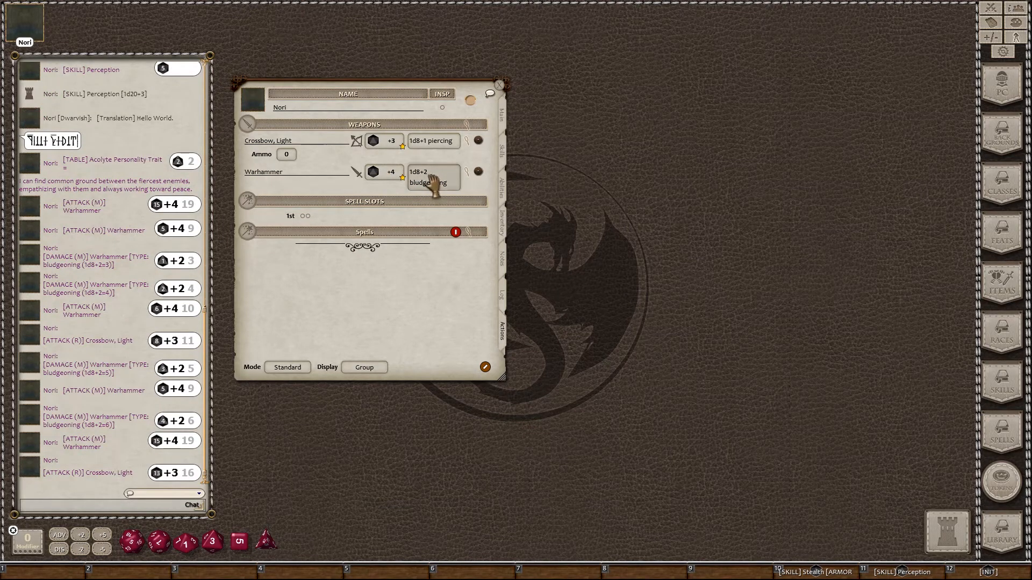
double_click(433, 185)
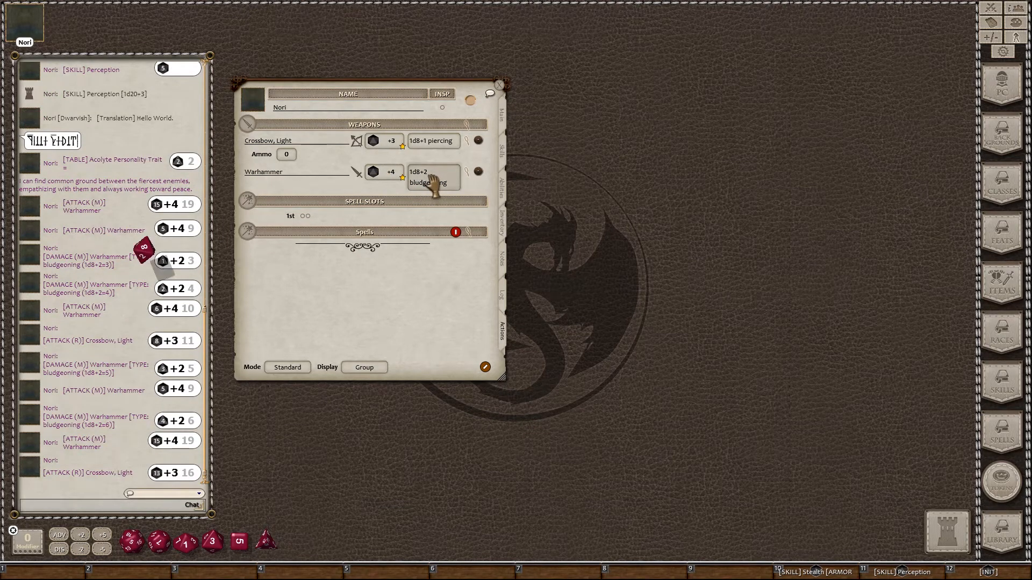
double_click(438, 142)
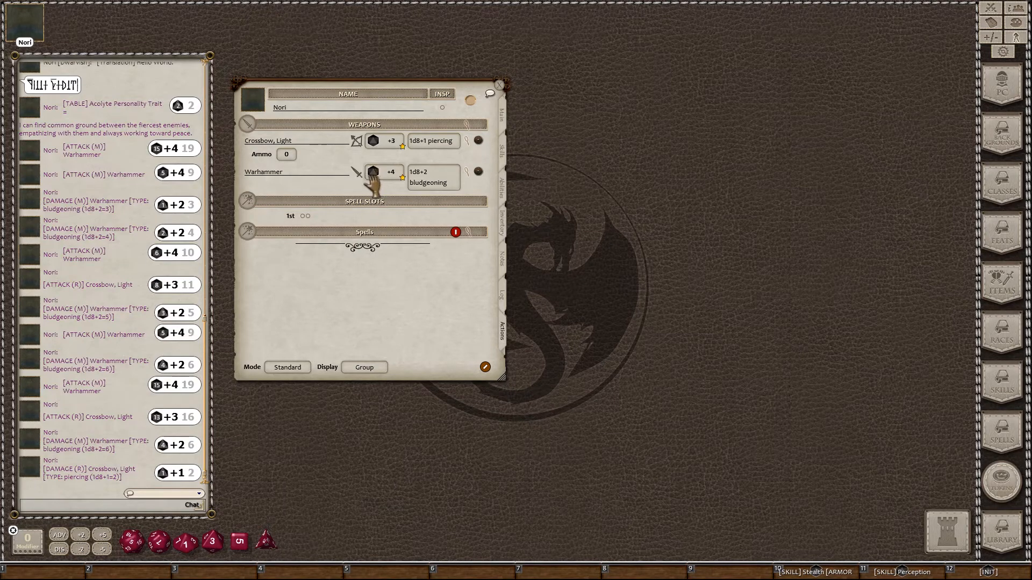
Step: Save the Warhammer attack and damage to hotbar slots 1 and 2, and roll the attack from slot 1
left_click_drag(372, 182, 51, 571)
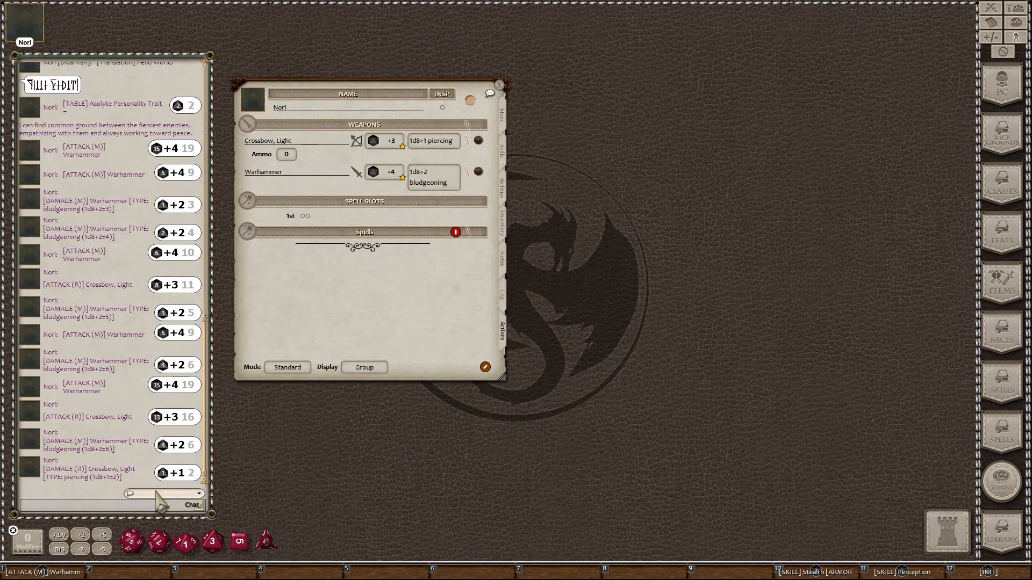
left_click_drag(434, 181, 129, 573)
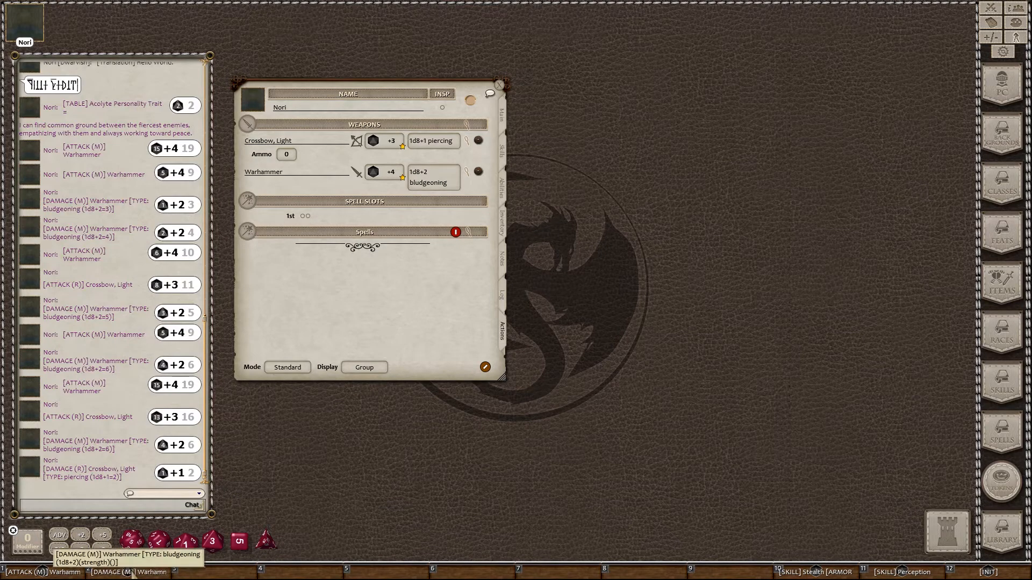
left_click(65, 573)
Step: Roll Warhammer damage from hotbar slot 2
left_click(115, 571)
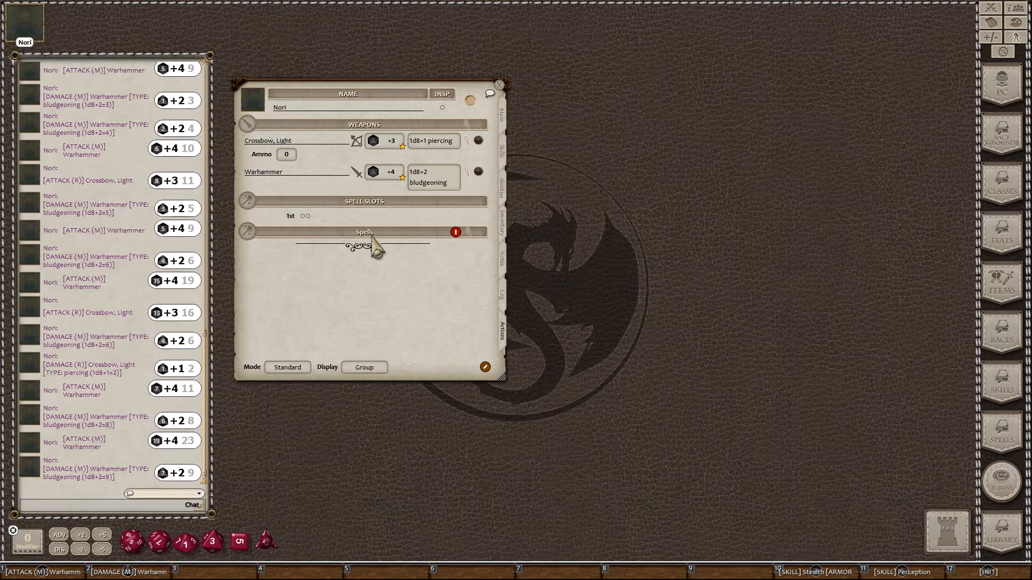
Step: Open the Life Domain feature from the Abilities page, then return to the Actions page in edit mode
left_click(502, 188)
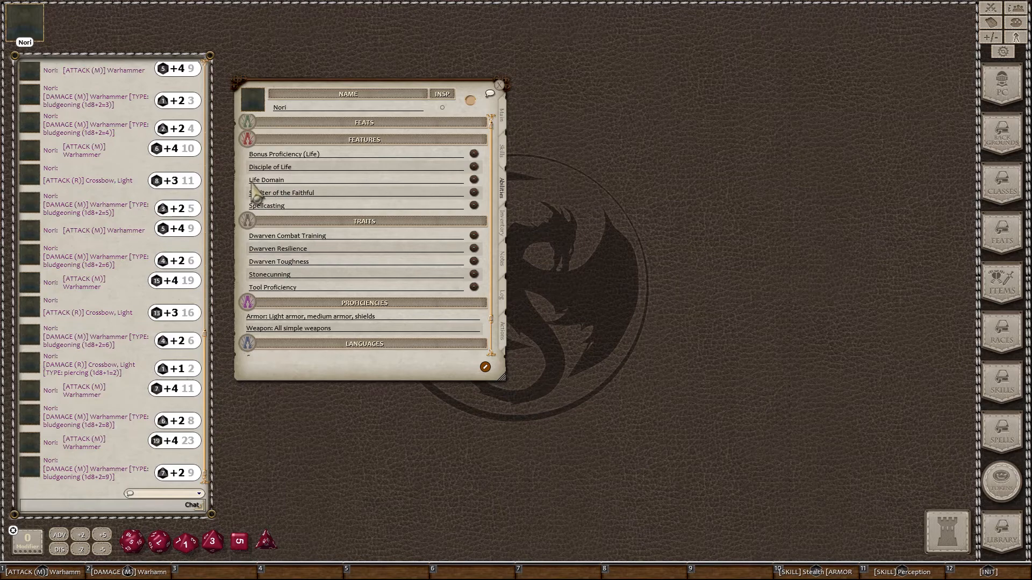
left_click(474, 179)
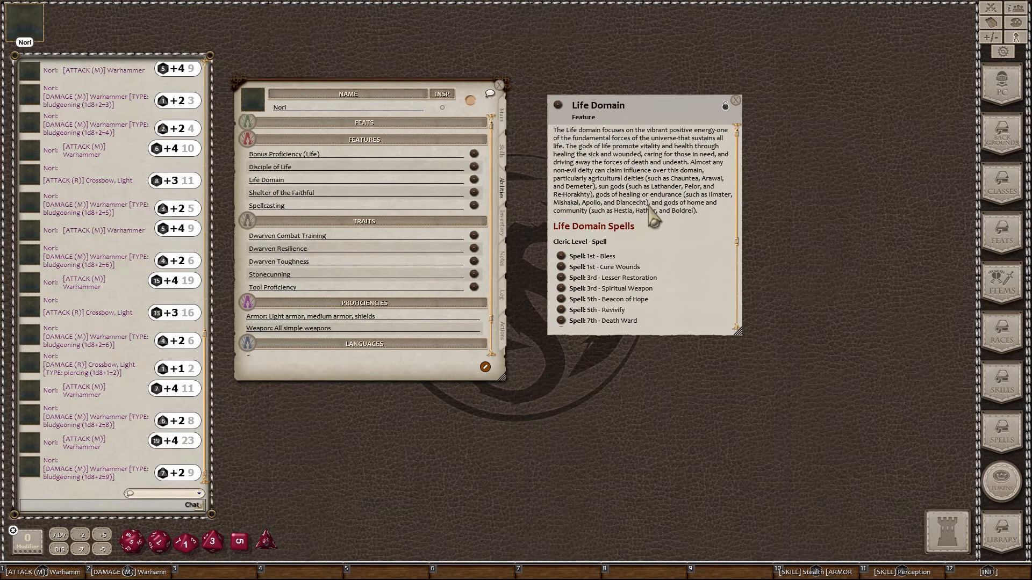
scroll(615, 253, "down", 3)
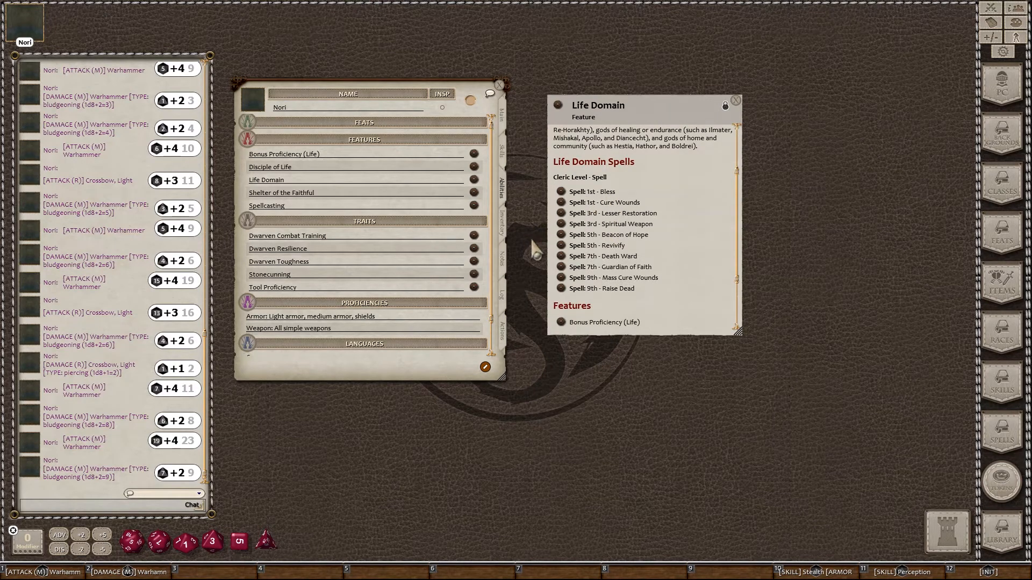
left_click(504, 334)
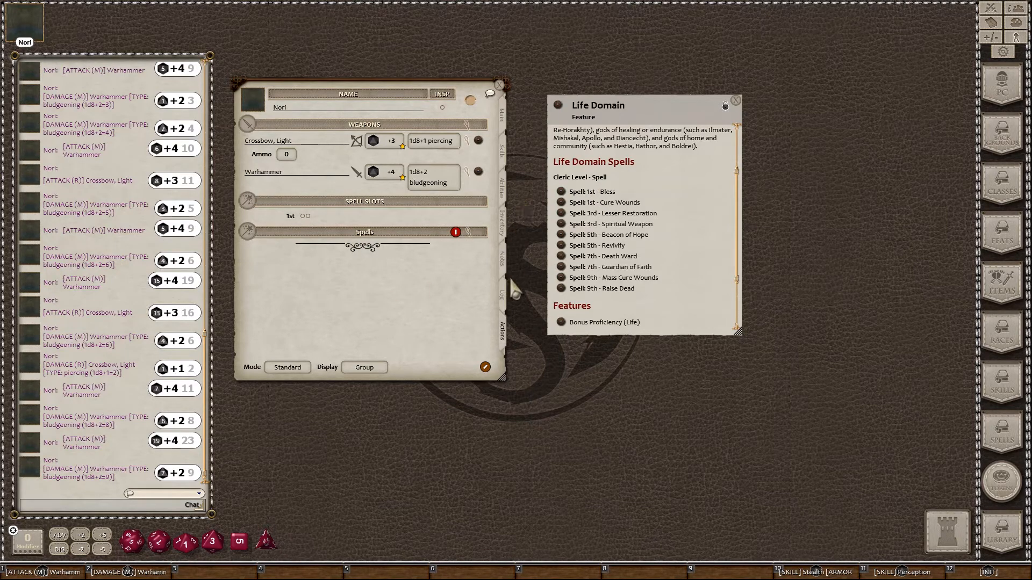
left_click(485, 367)
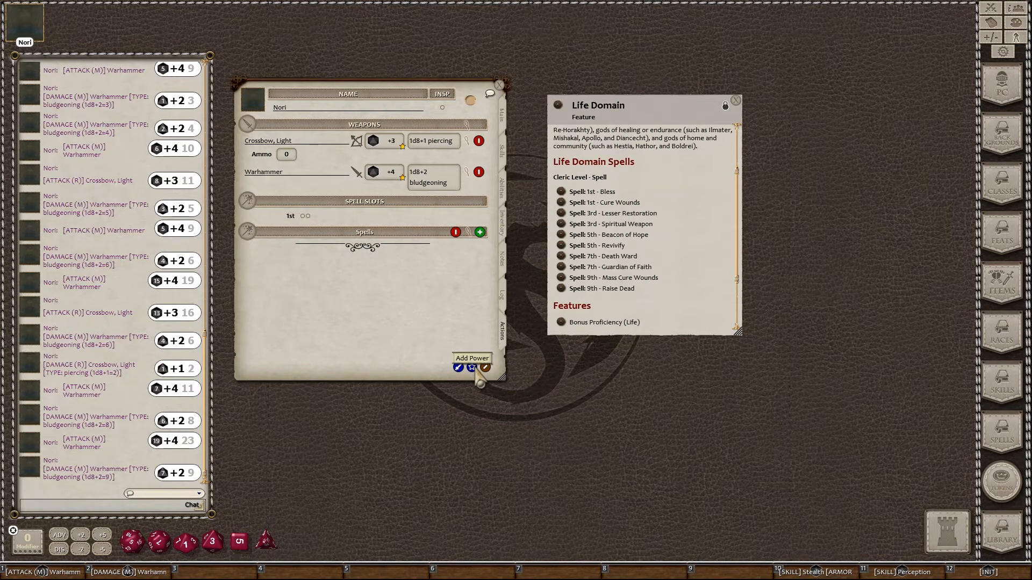
Step: Add Bless under a 'Domain Spells' group on the Actions page, then add Cure Wounds to it
left_click(485, 367)
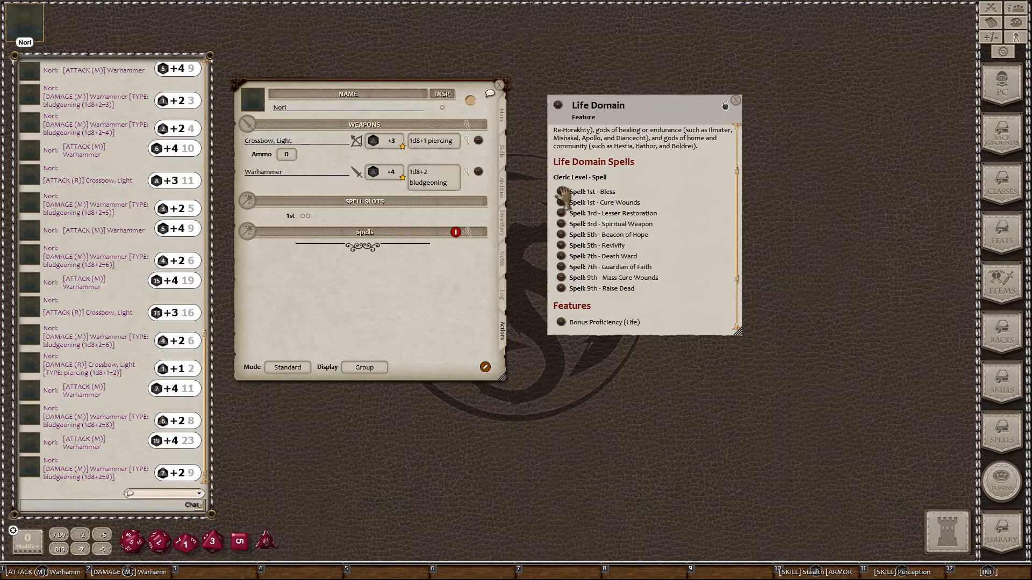
left_click_drag(561, 192, 418, 286)
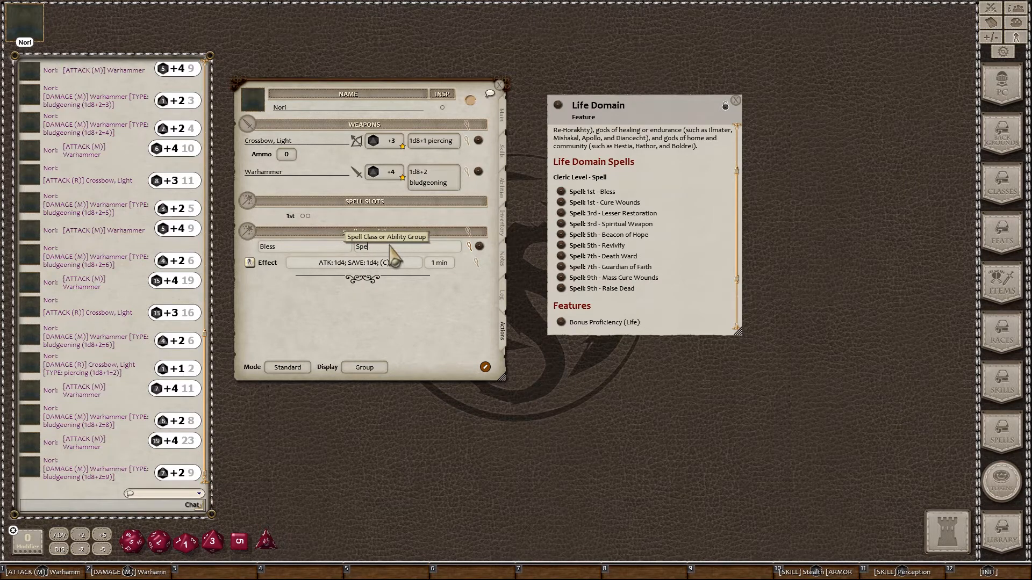
type("D")
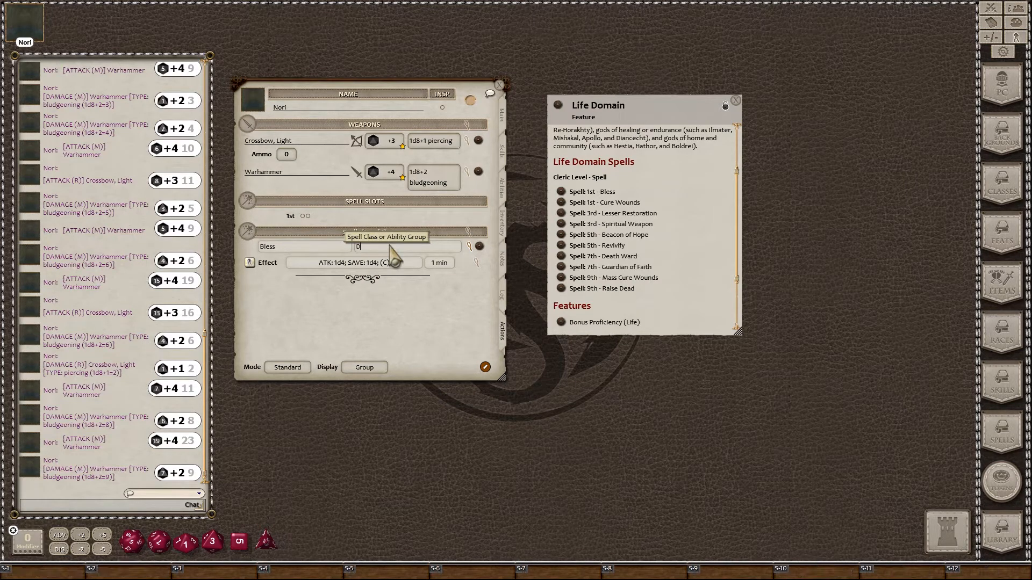
type("omain S")
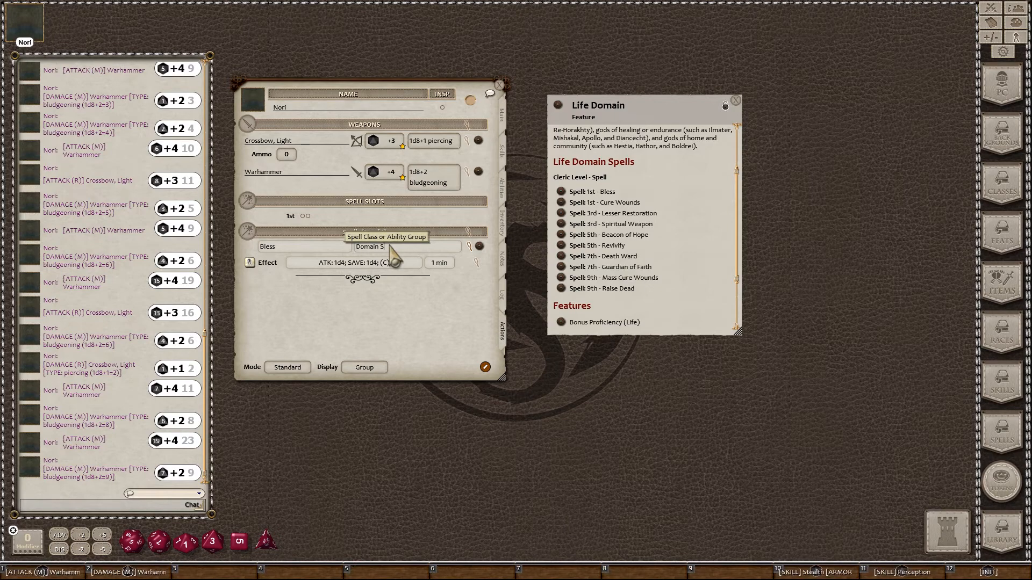
type("pells")
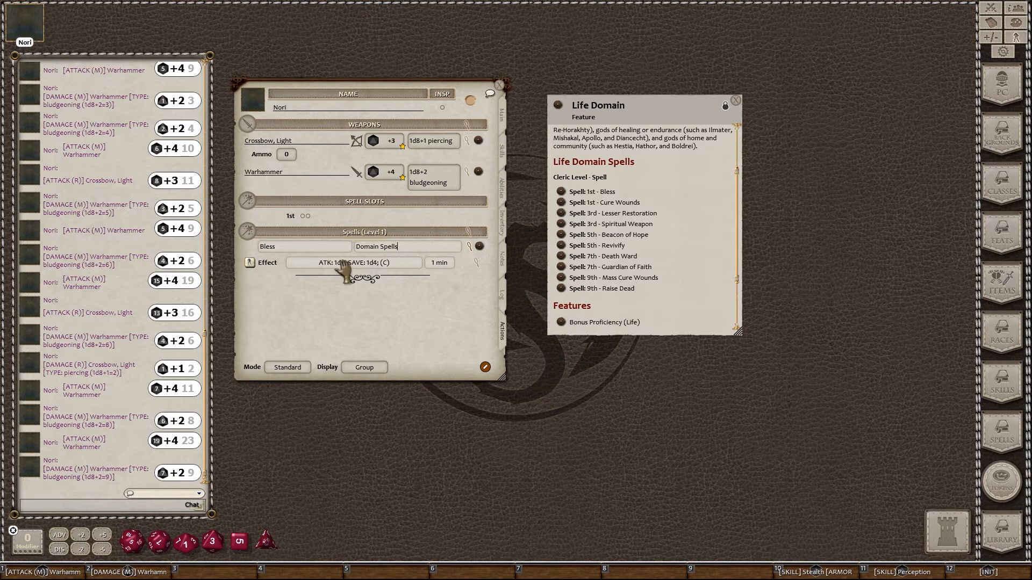
left_click(290, 248)
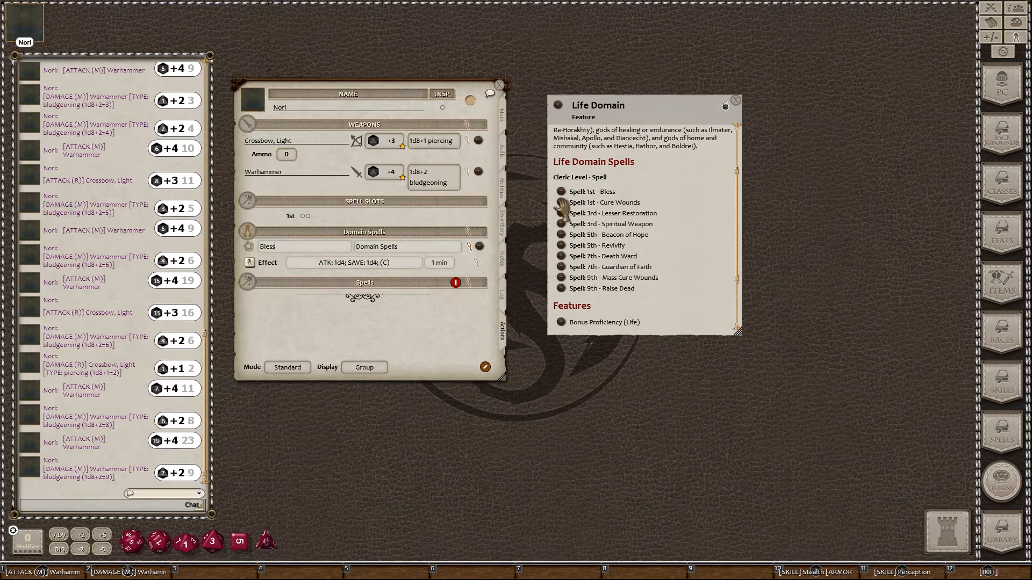
mouse_move(506, 241)
left_mouse_down()
mouse_move(396, 260)
mouse_move(396, 269)
left_mouse_up()
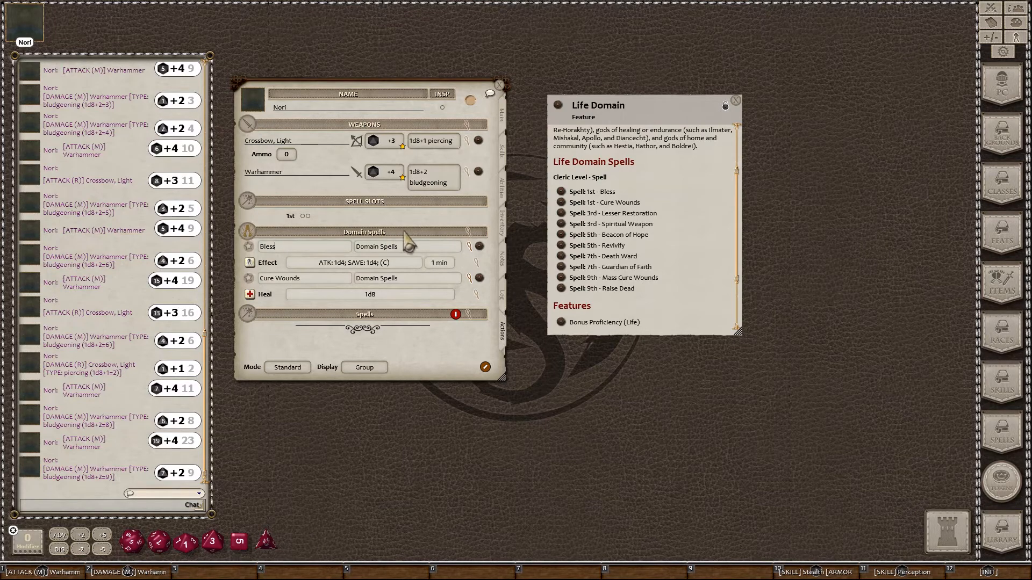
Step: Check the Domain Spells group settings, then collapse Bless and Cure Wounds to single name lines
left_click(468, 233)
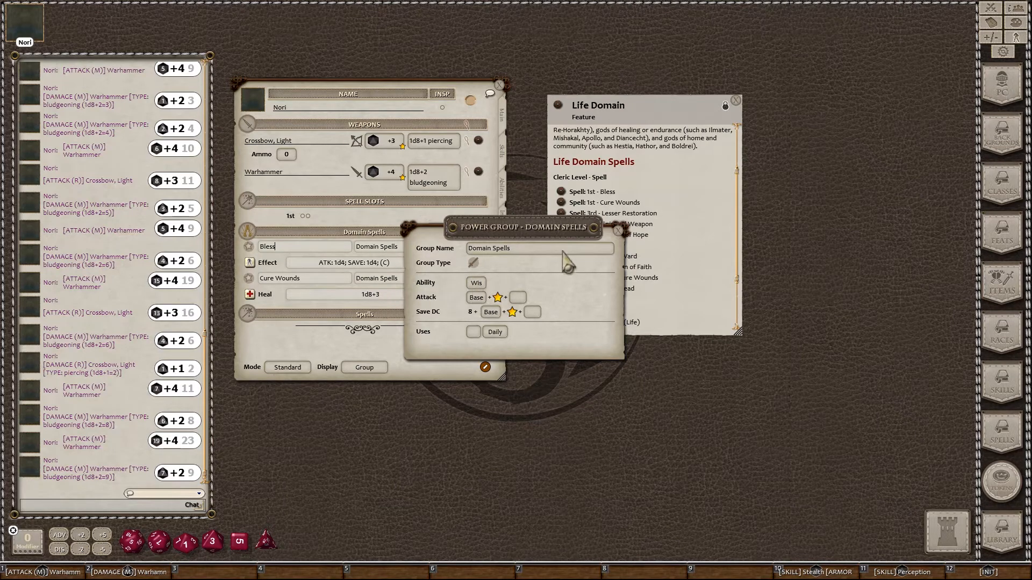
left_click(619, 233)
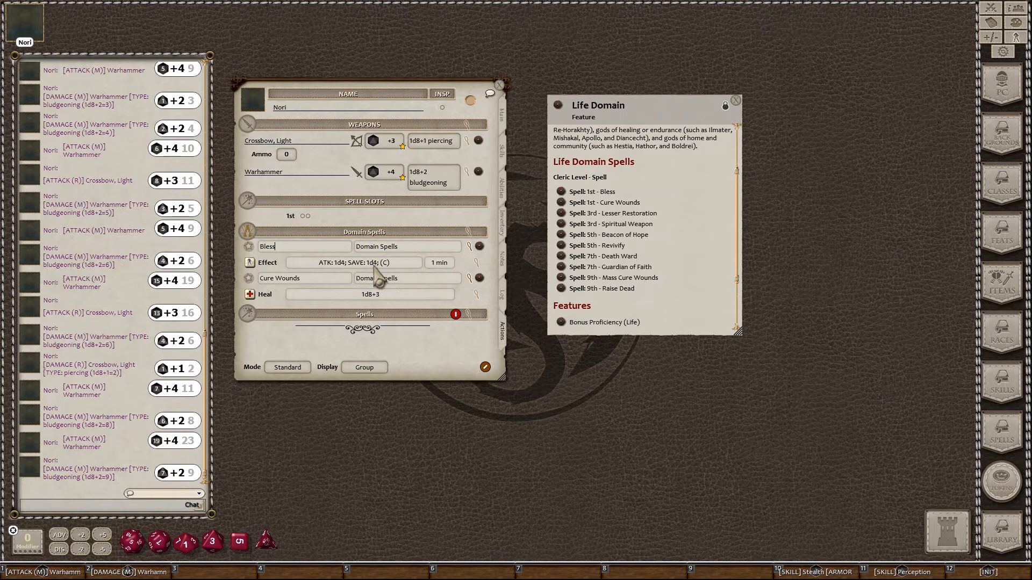
left_click(470, 246)
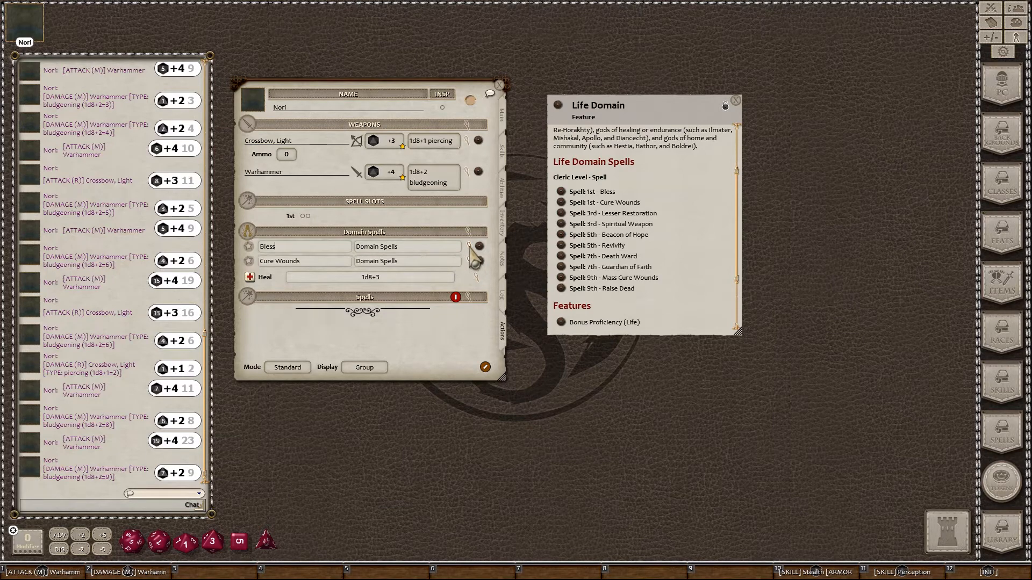
left_click(469, 260)
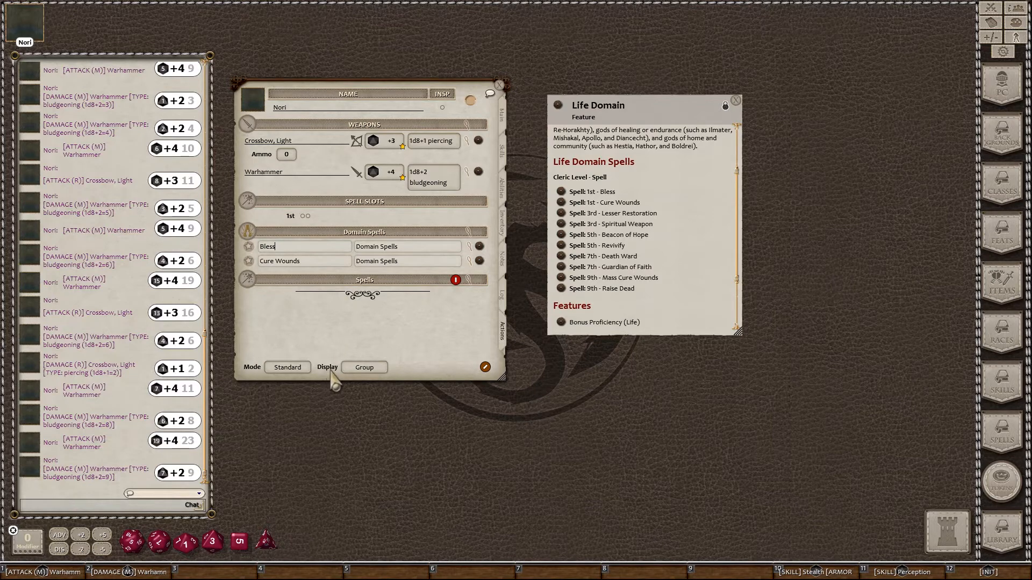
Step: Switch Display from Group to Actions and close the Life Domain feature description
left_click(363, 367)
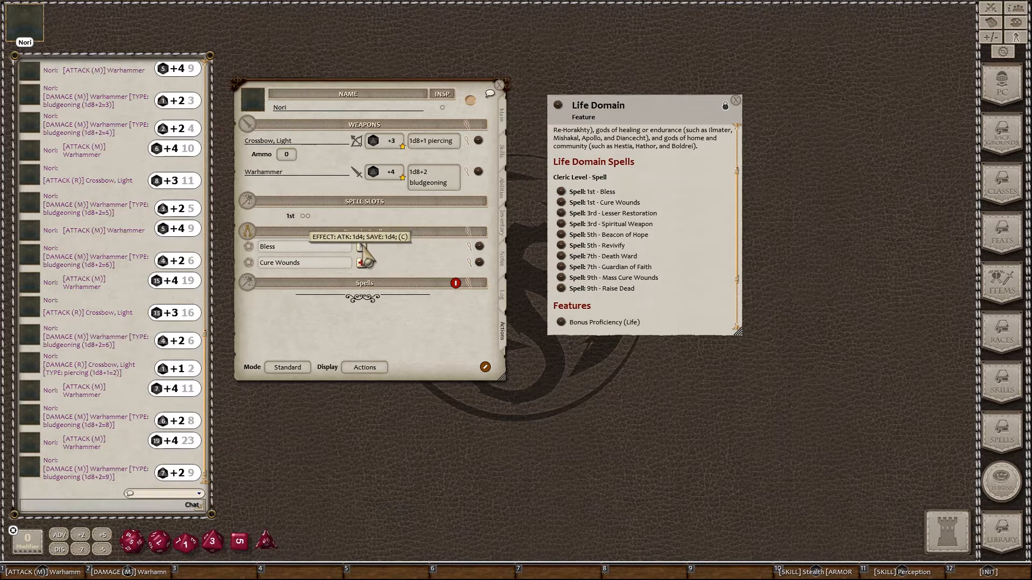
left_click(736, 100)
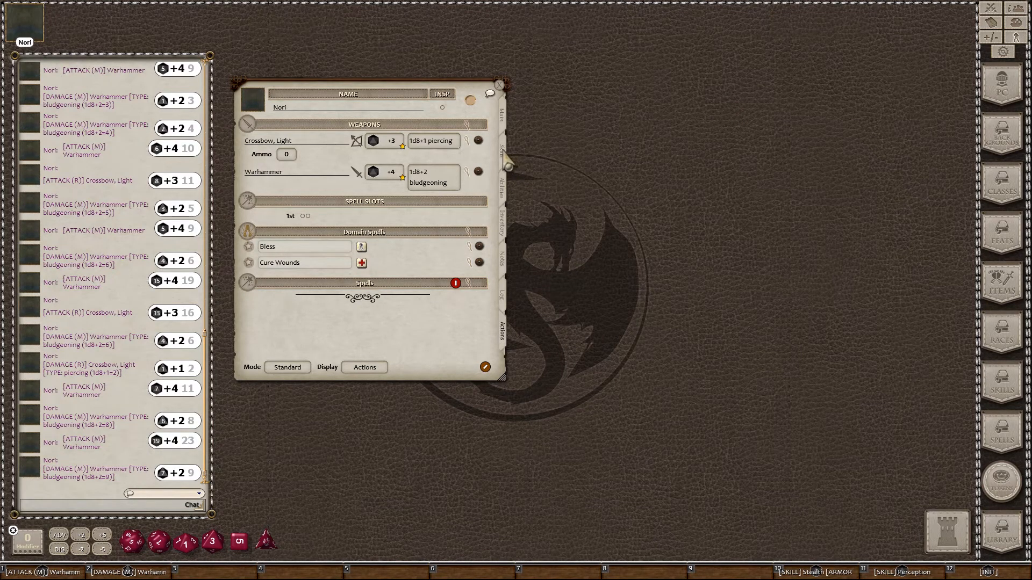
Step: Open the Spellcasting feature from the Abilities tab, moved to the upper right and enlarged
left_click(503, 189)
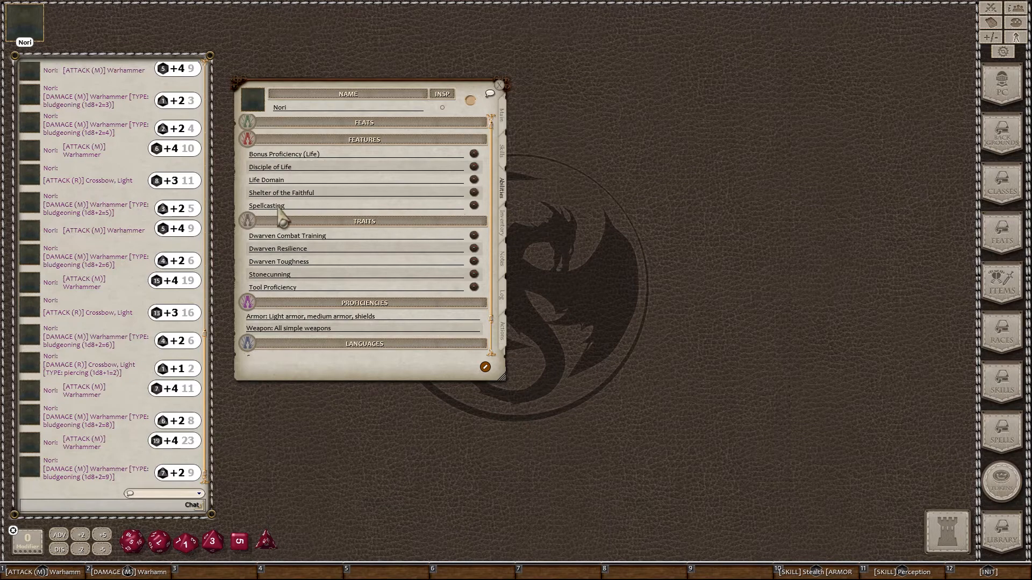
left_click(475, 206)
left_click_drag(505, 212, 607, 112)
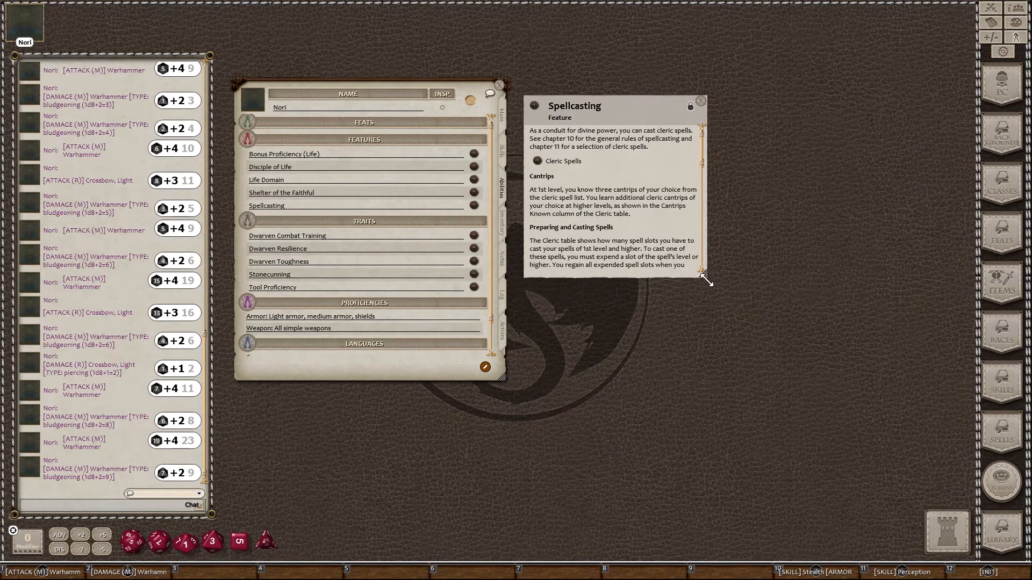
left_click_drag(706, 280, 781, 364)
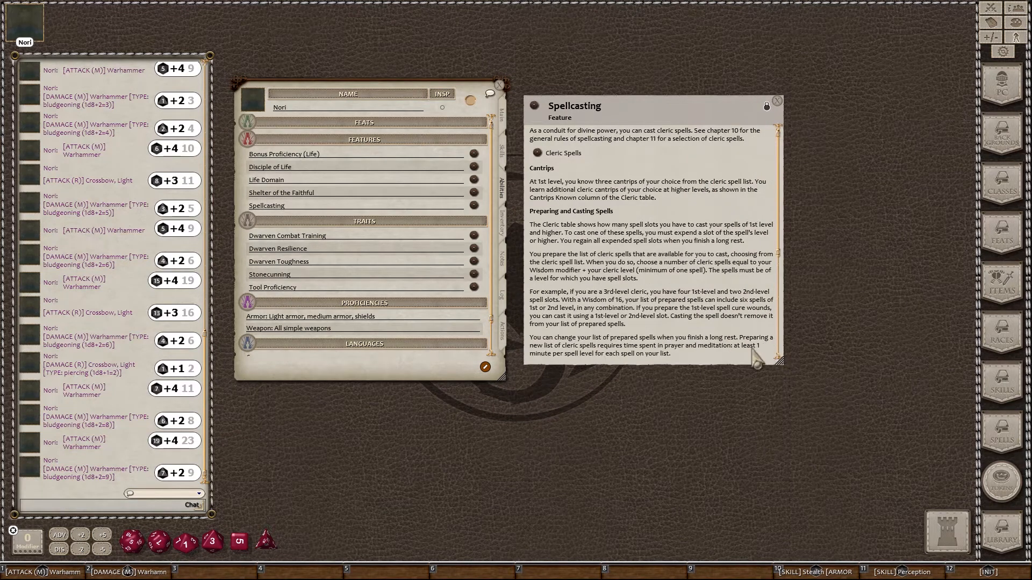
Step: Browse the Cleric Spells list, close it, and return to Nori's Actions tab
left_click(538, 154)
left_click_drag(510, 185, 392, 230)
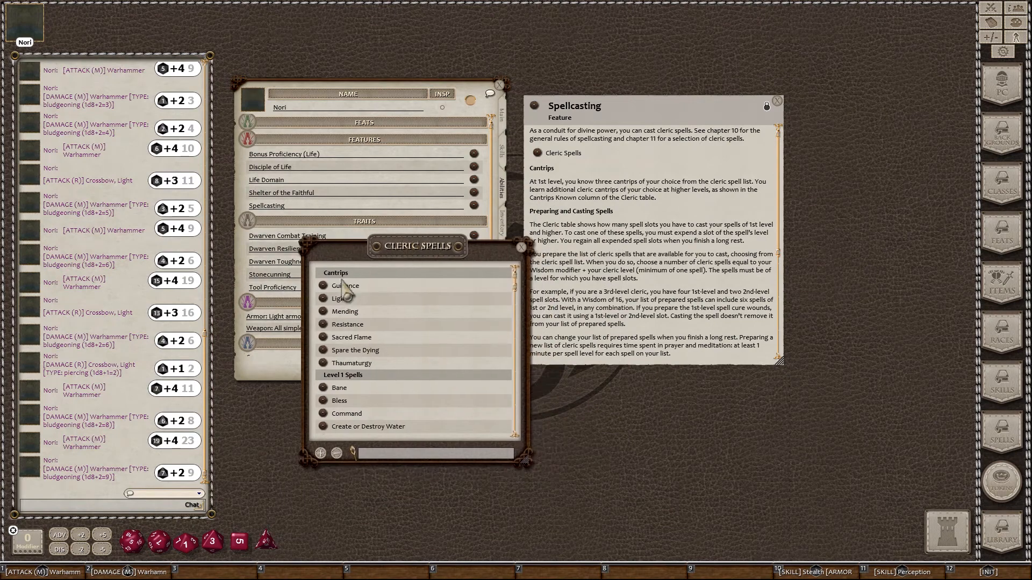
scroll(374, 398, "down", 5)
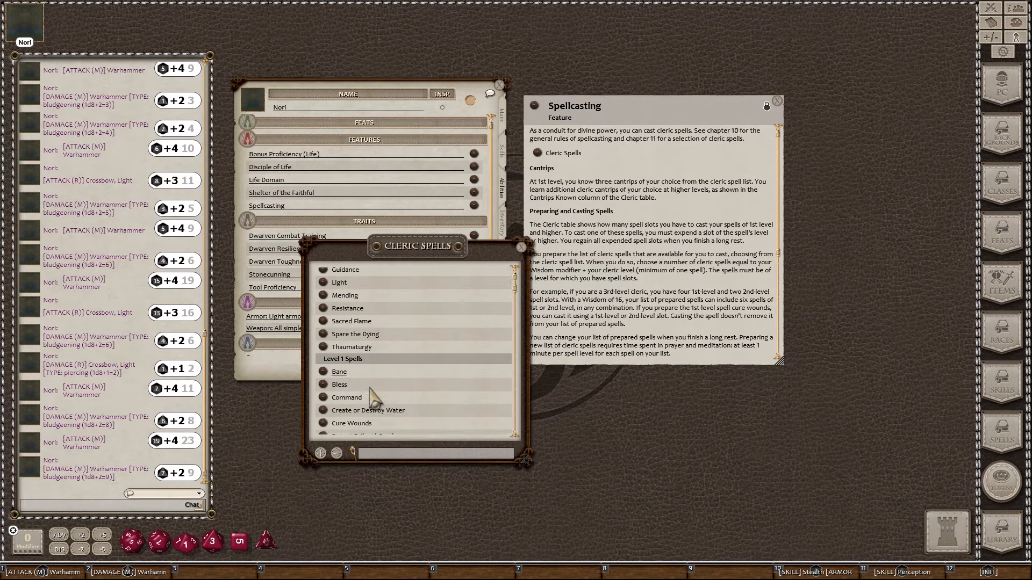
scroll(374, 398, "down", 3)
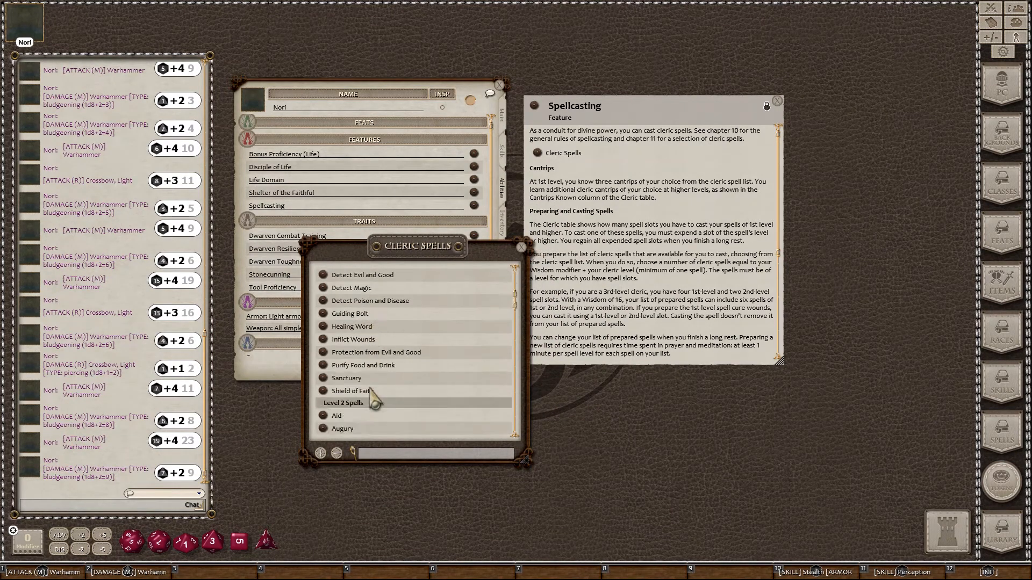
scroll(374, 396, "up", 8)
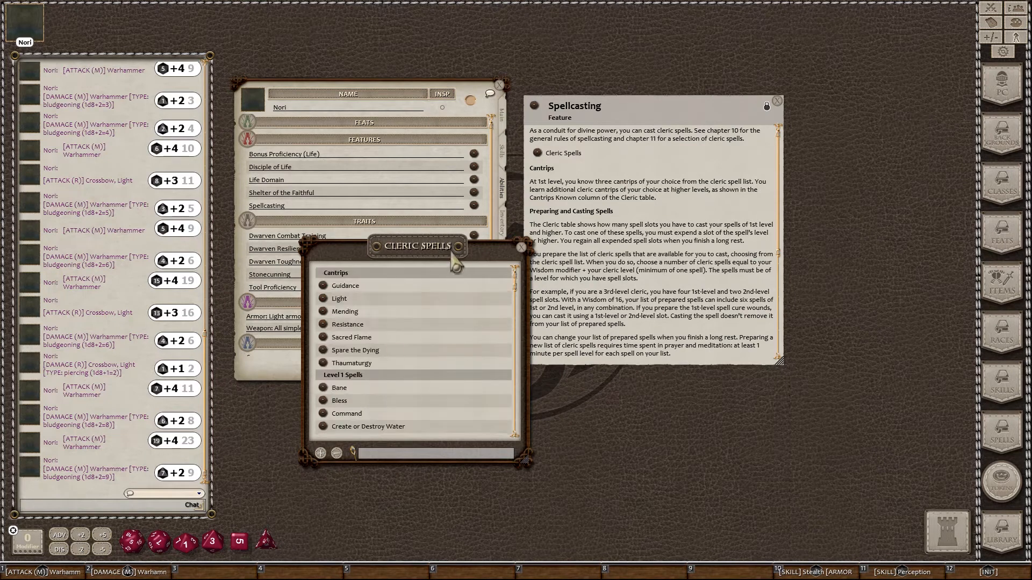
left_click(520, 247)
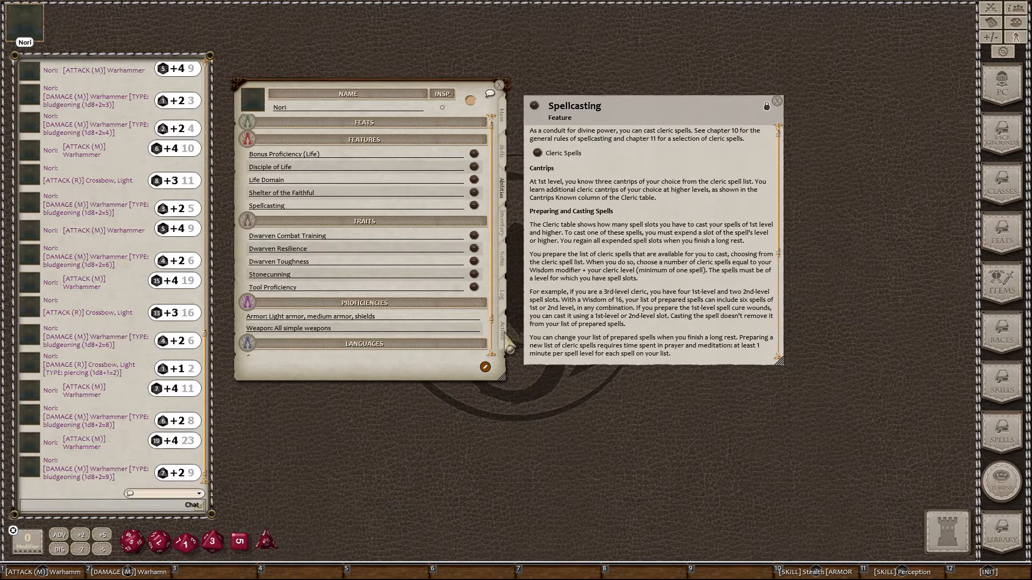
left_click(503, 332)
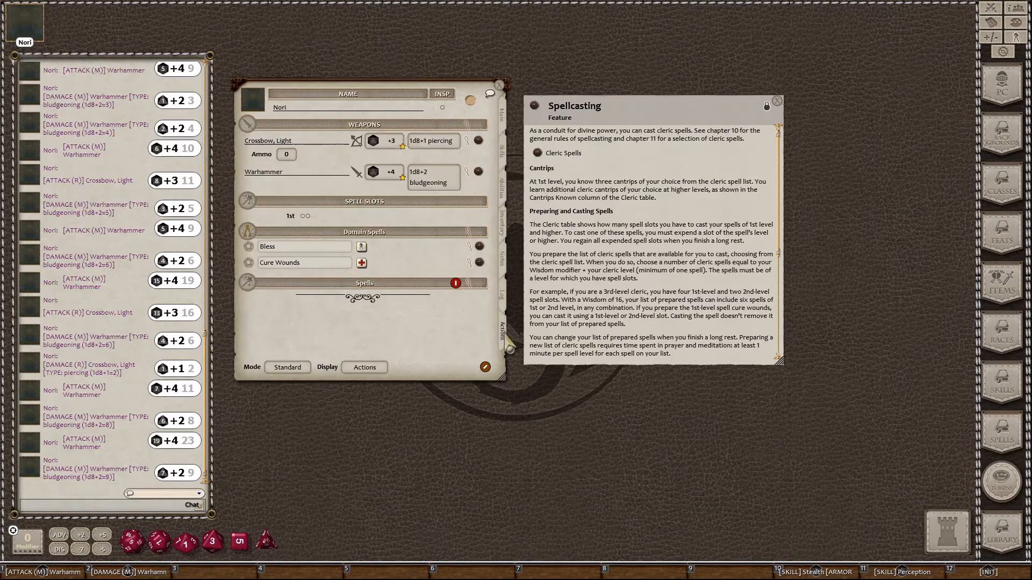
Step: Preview Guidance in the Cleric Spells list, add it to Nori's spells, and display by Group
left_click(537, 153)
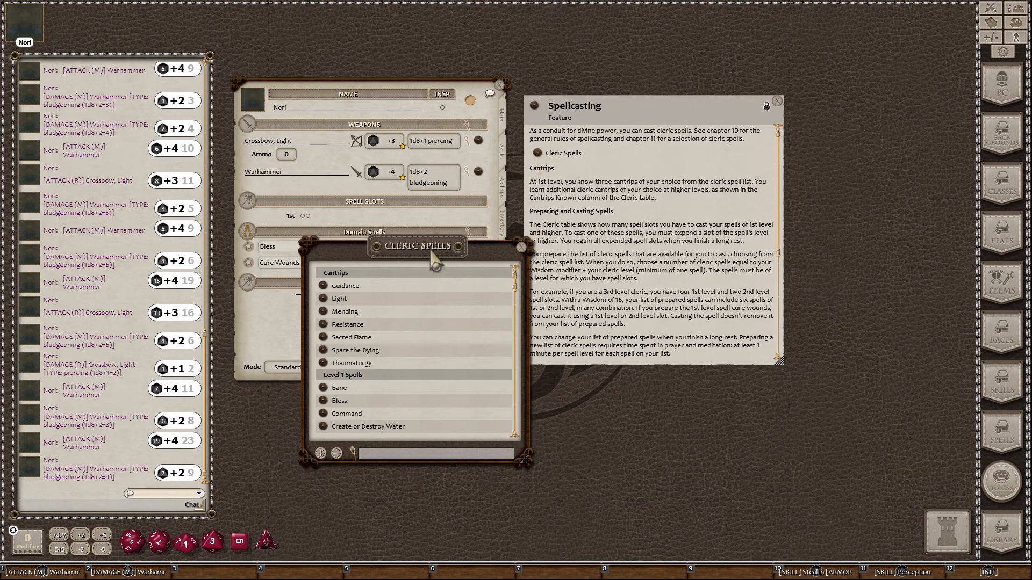
left_click_drag(435, 263, 713, 155)
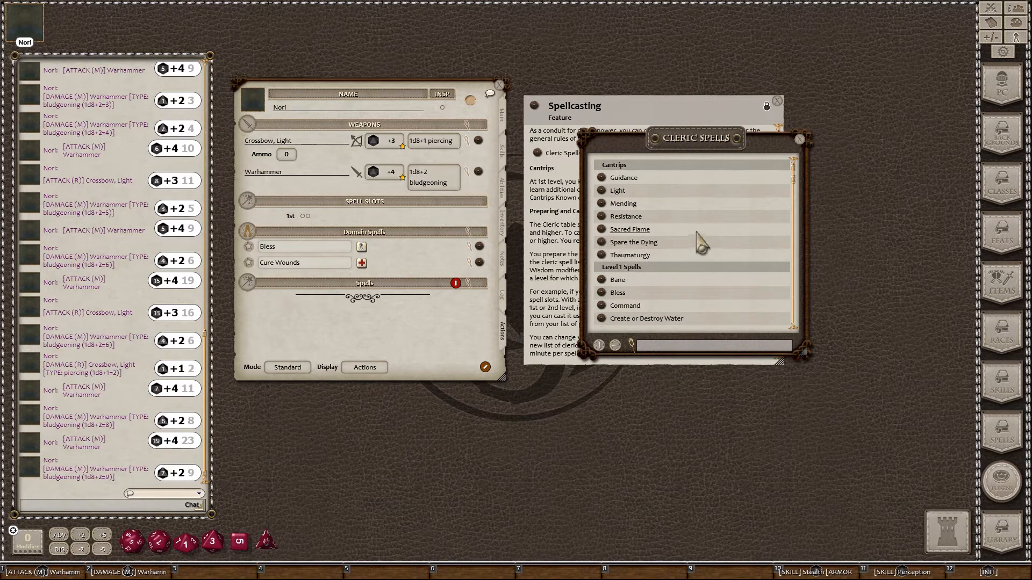
left_click(600, 176)
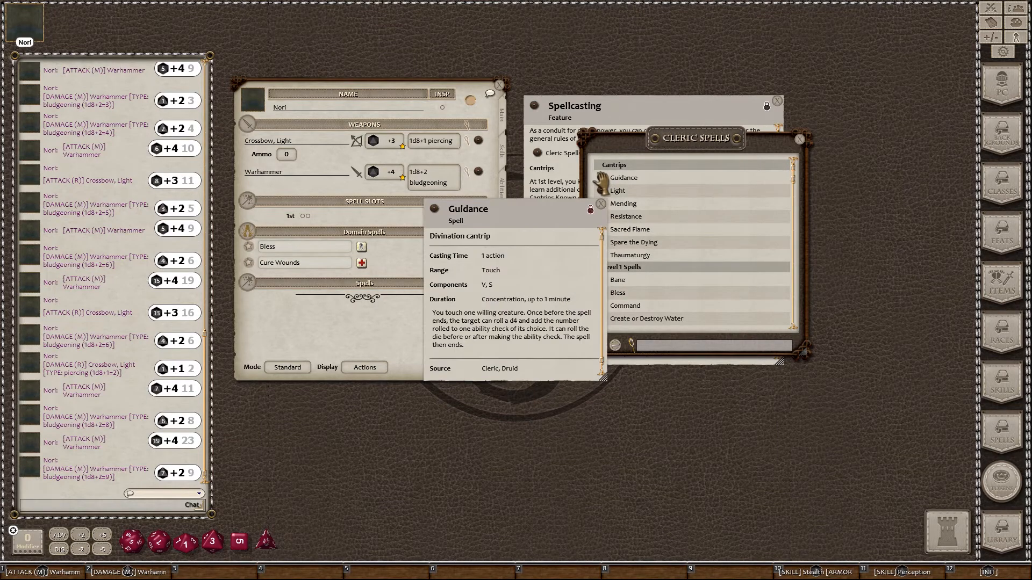
left_click(603, 204)
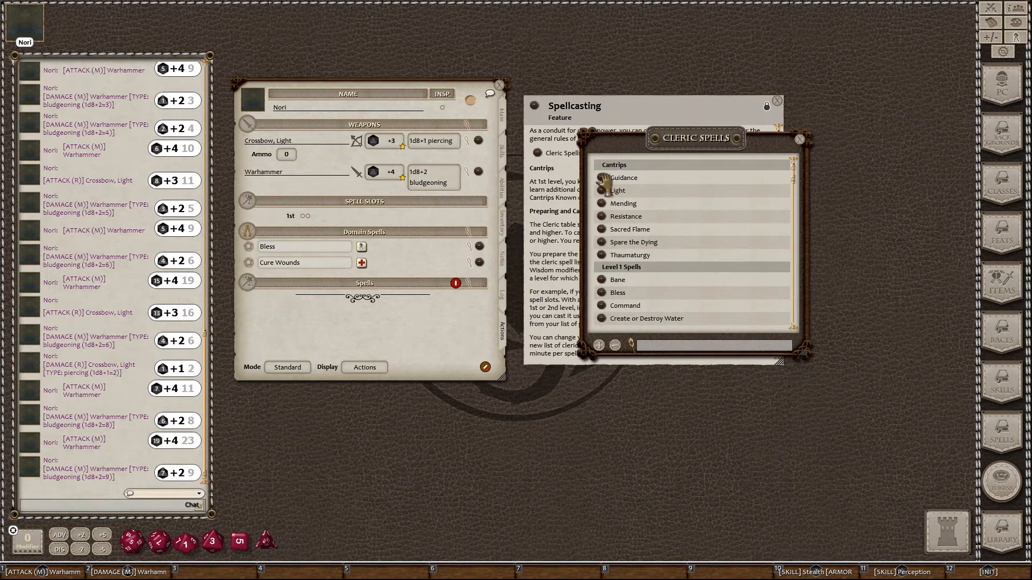
left_click_drag(602, 177, 407, 316)
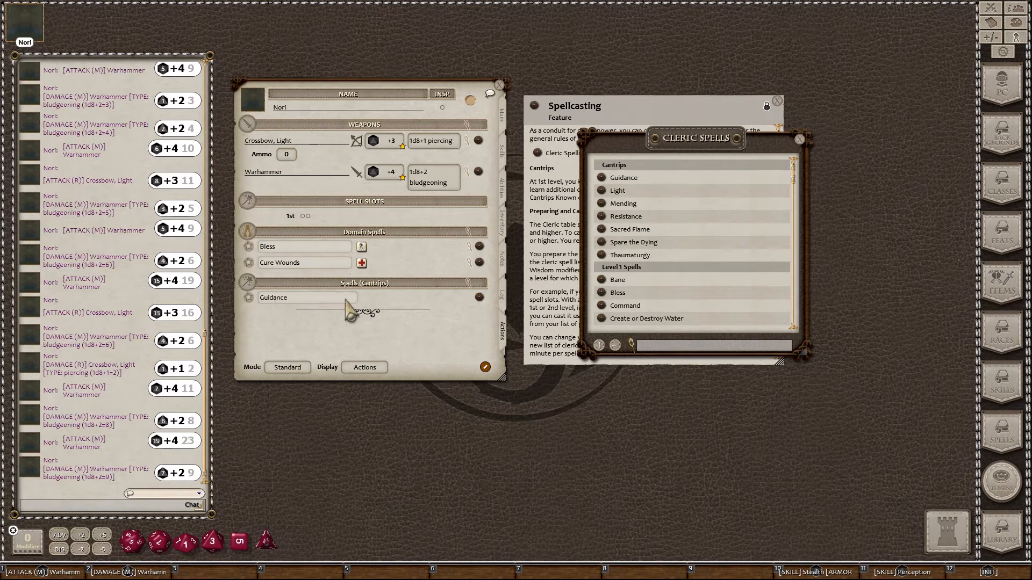
left_click(376, 369)
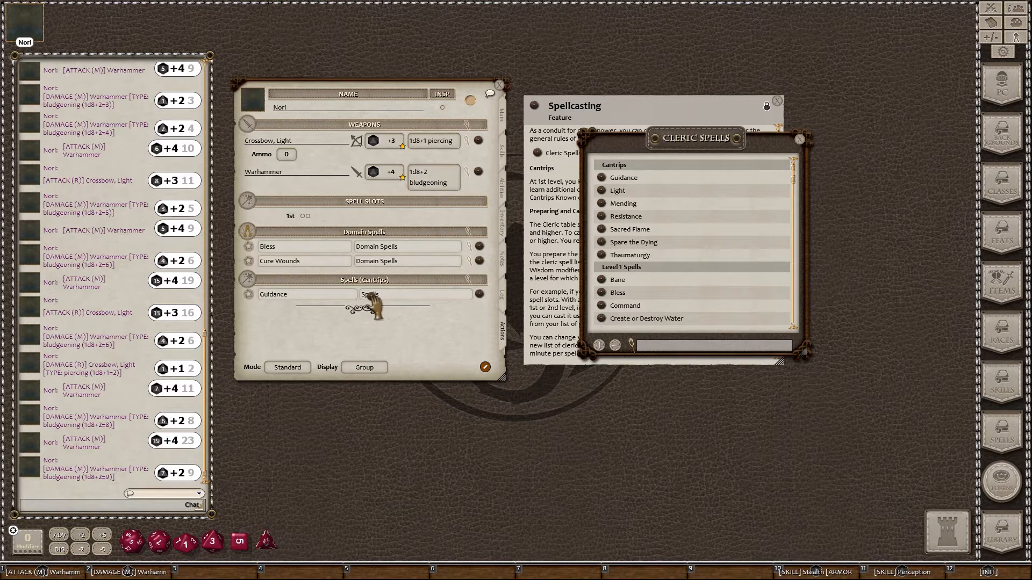
Step: Add Sacred Flame, collapse its attack and damage details, and add Spare the Dying to the cantrips
left_click_drag(375, 308, 373, 309)
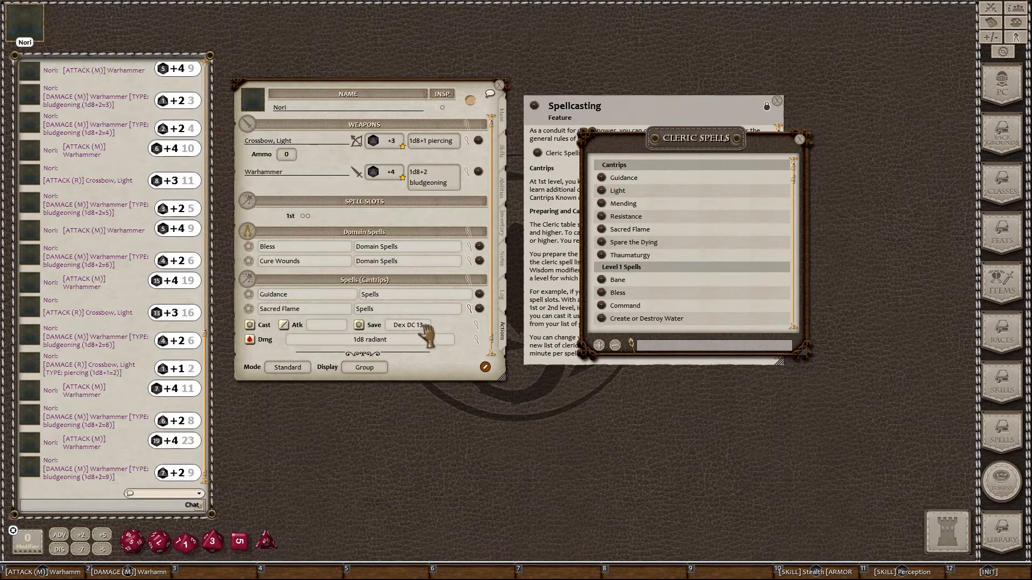
left_click(468, 280)
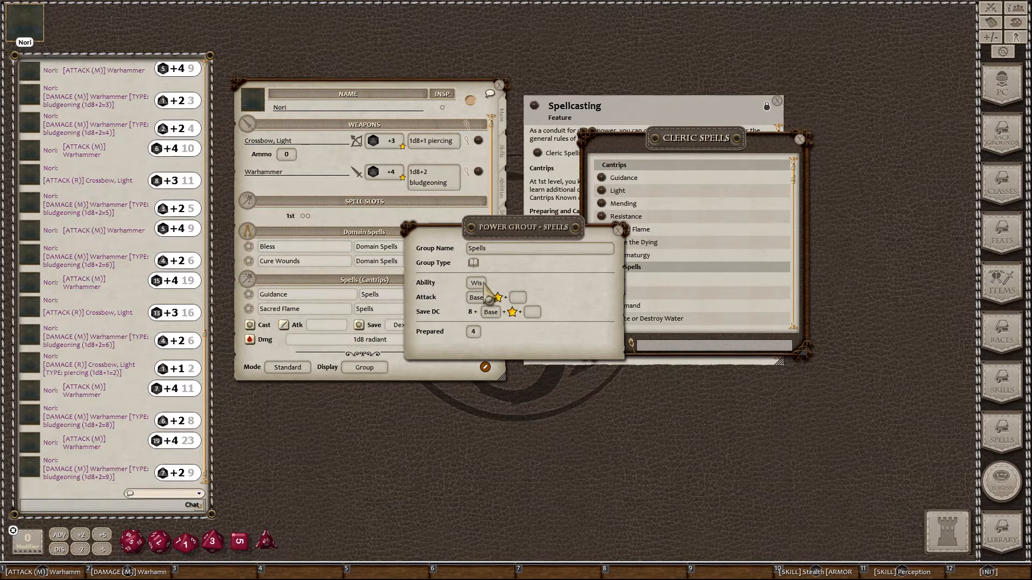
left_click(618, 230)
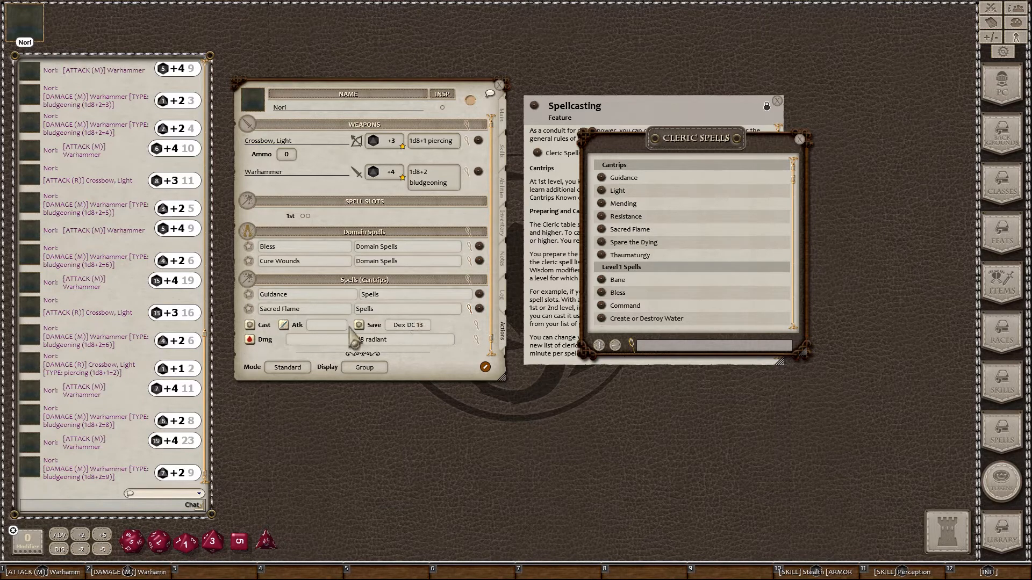
left_click(470, 312)
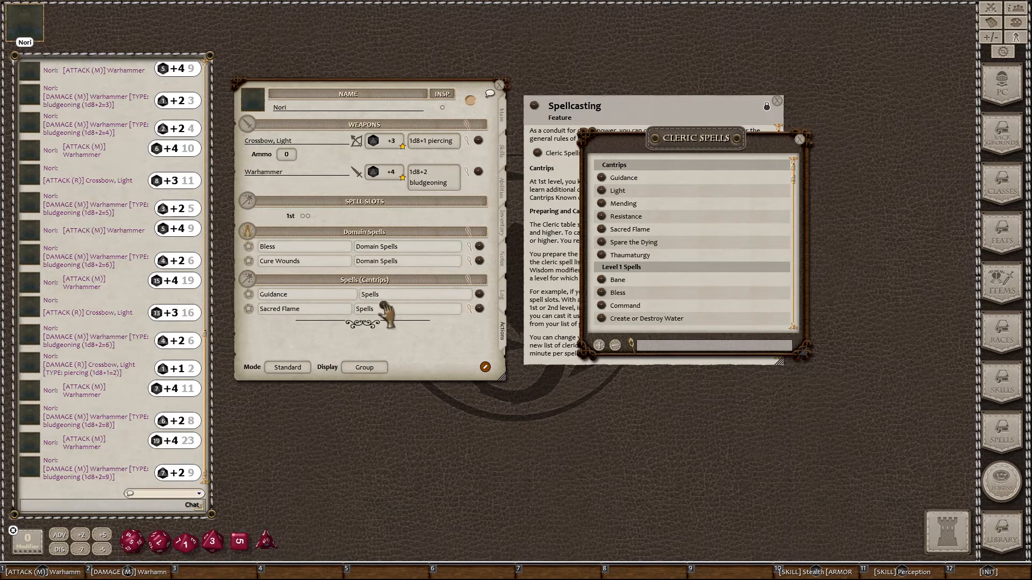
left_click_drag(386, 312, 388, 317)
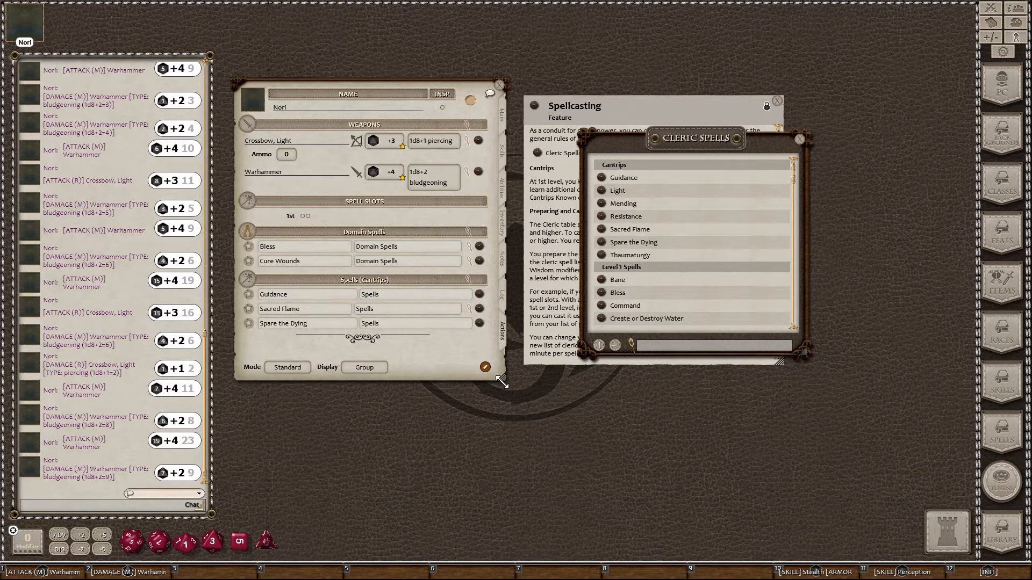
Step: Drag the sheet's bottom edge down, then scroll the Cleric Spells list to review level 1 spells
left_click_drag(502, 382, 502, 430)
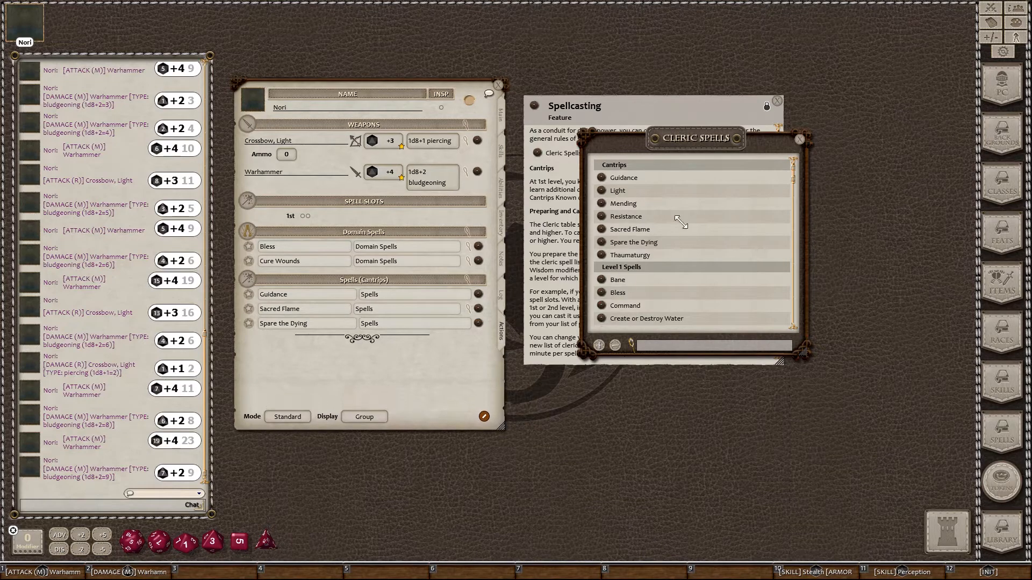
scroll(675, 260, "down", 3)
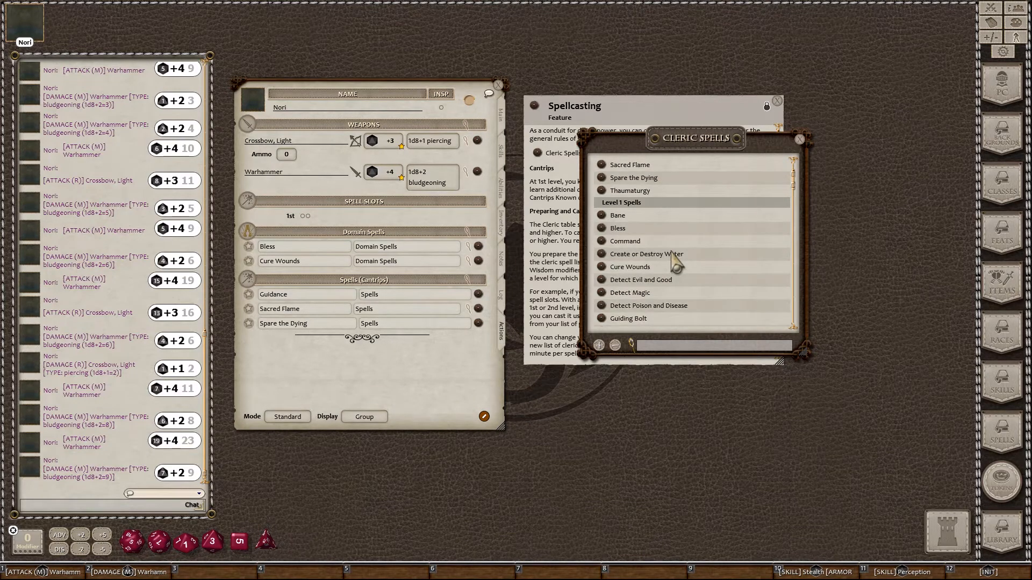
scroll(675, 260, "down", 2)
scroll(675, 260, "down", 1)
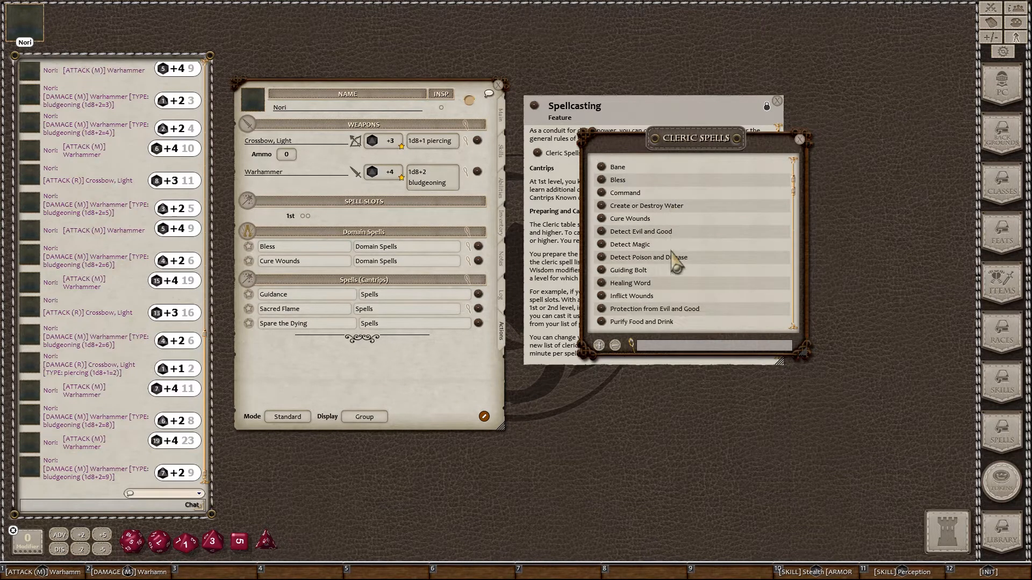
scroll(675, 260, "up", 2)
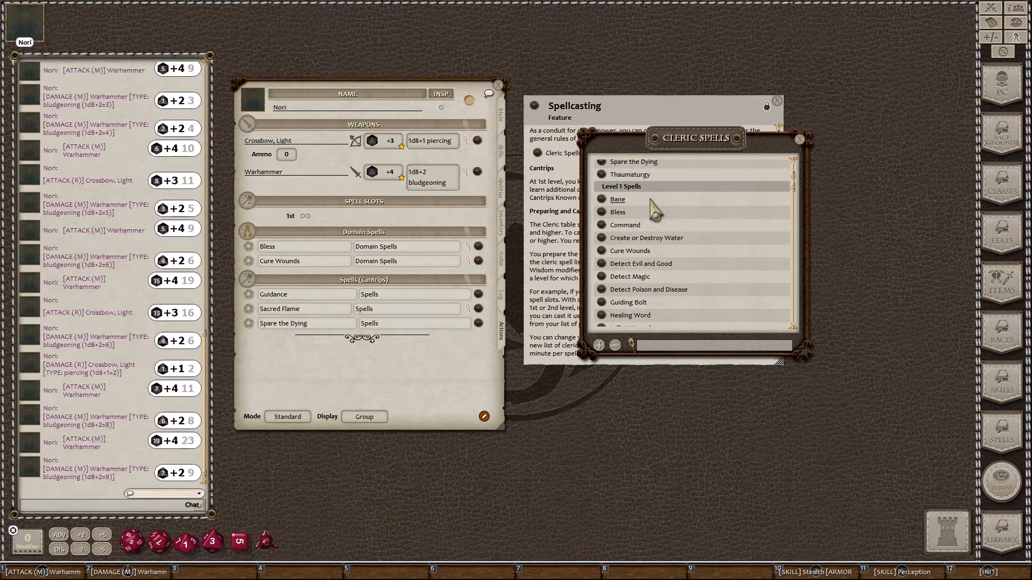
scroll(655, 211, "down", 1)
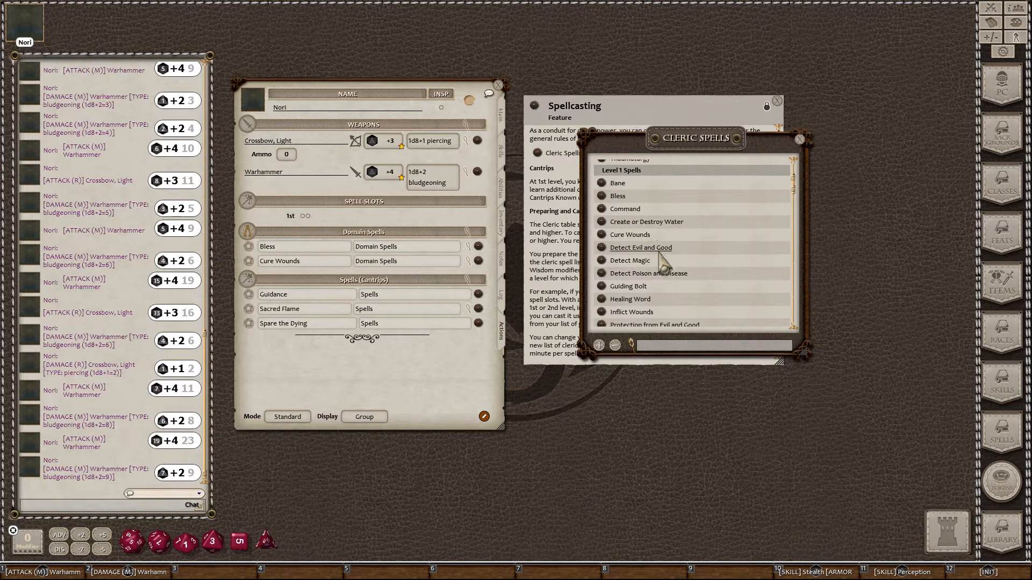
scroll(662, 261, "down", 5)
scroll(665, 269, "up", 3)
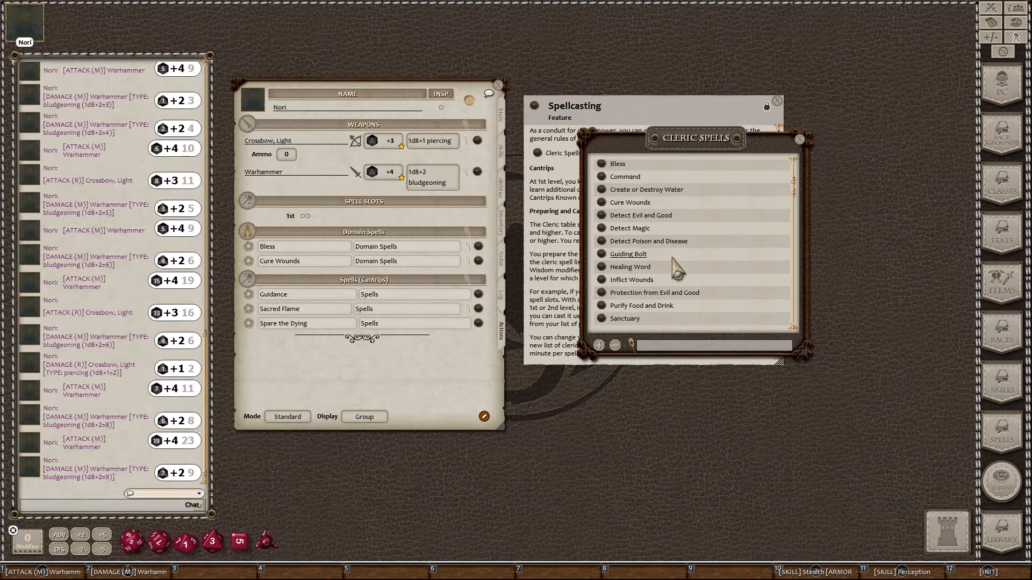
scroll(677, 273, "up", 2)
scroll(677, 273, "up", 1)
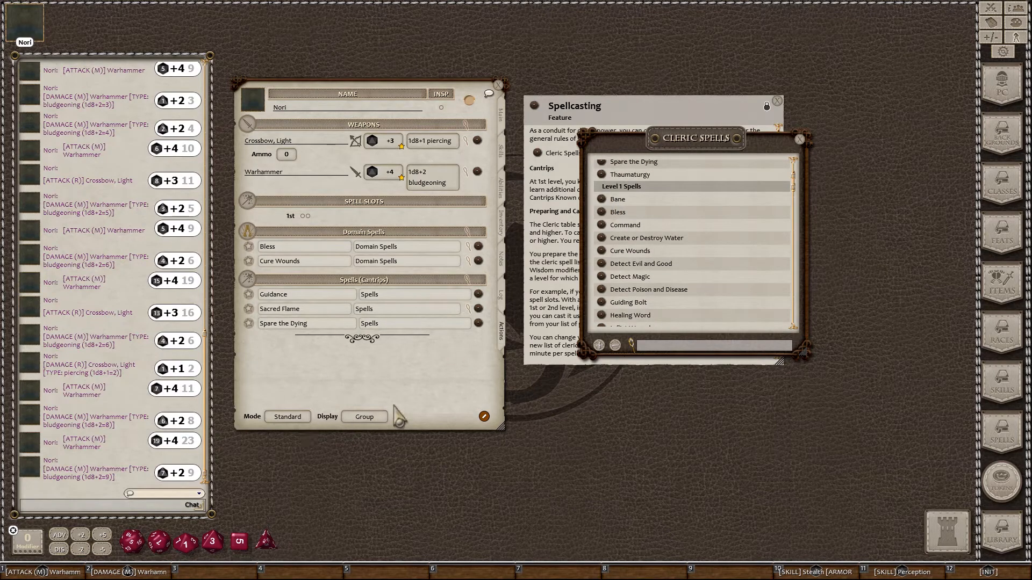
left_click(289, 417)
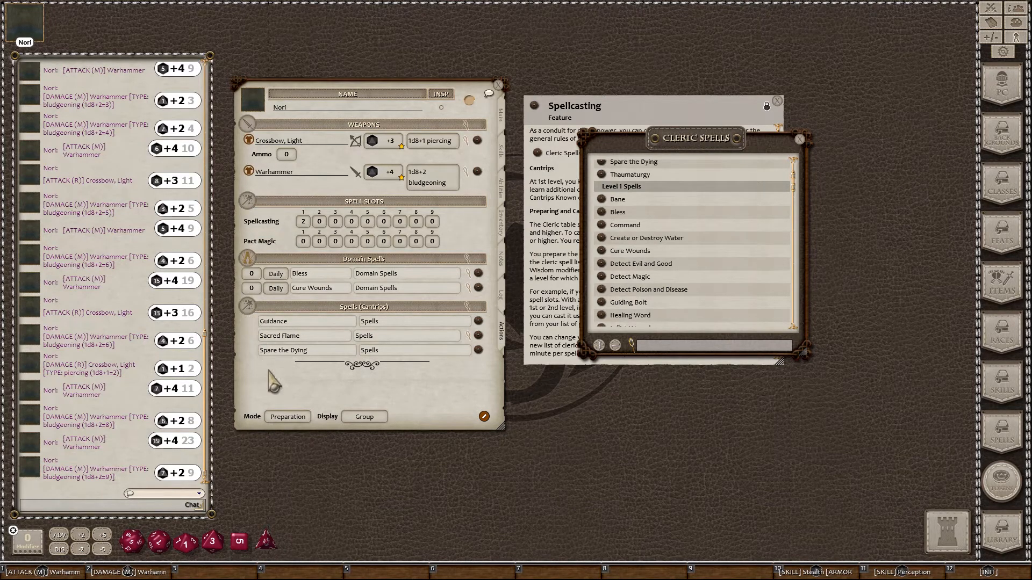
left_click(288, 418)
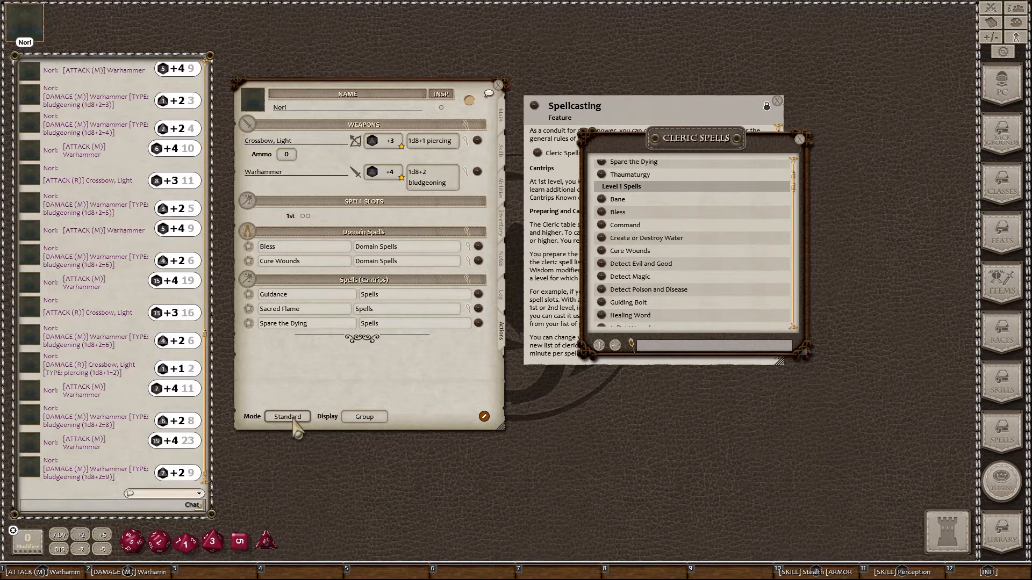
left_click(295, 422)
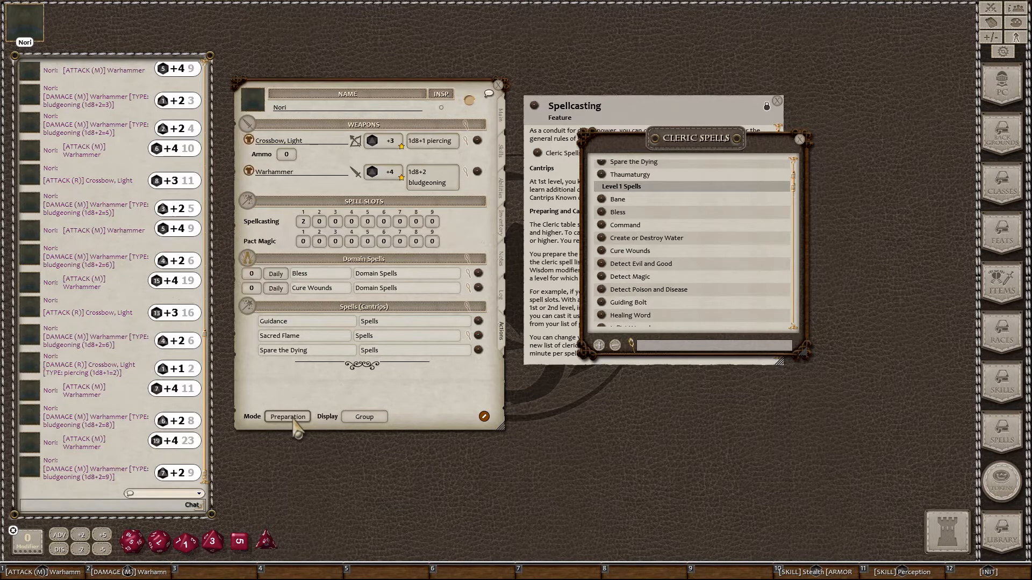
left_click(294, 422)
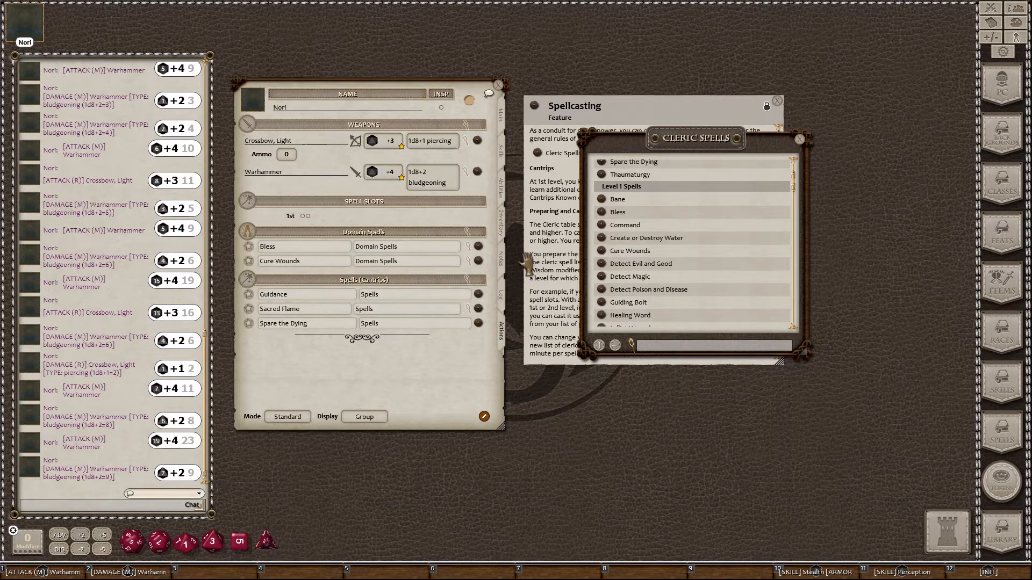
Step: Add Command, Detect Magic, Healing Word and Shield of Faith as a Spells (Level 1) group
left_click_drag(314, 369, 315, 365)
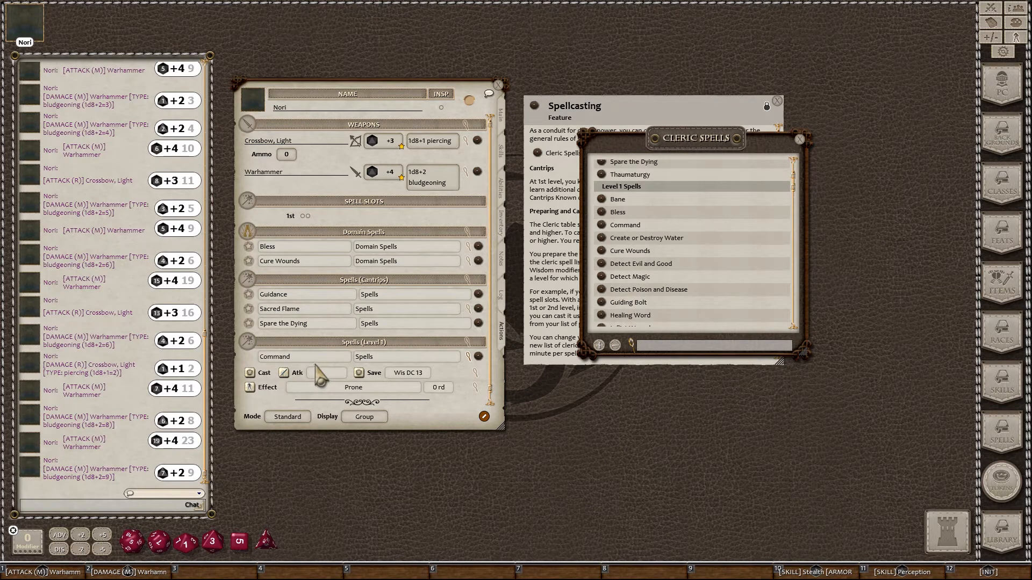
scroll(322, 376, "down", 1)
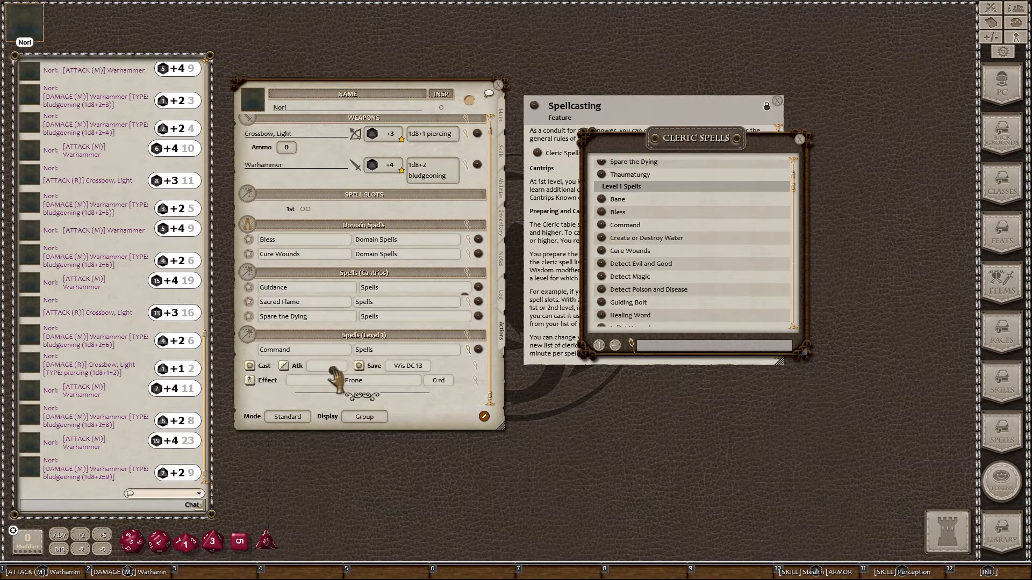
left_click_drag(336, 379, 337, 381)
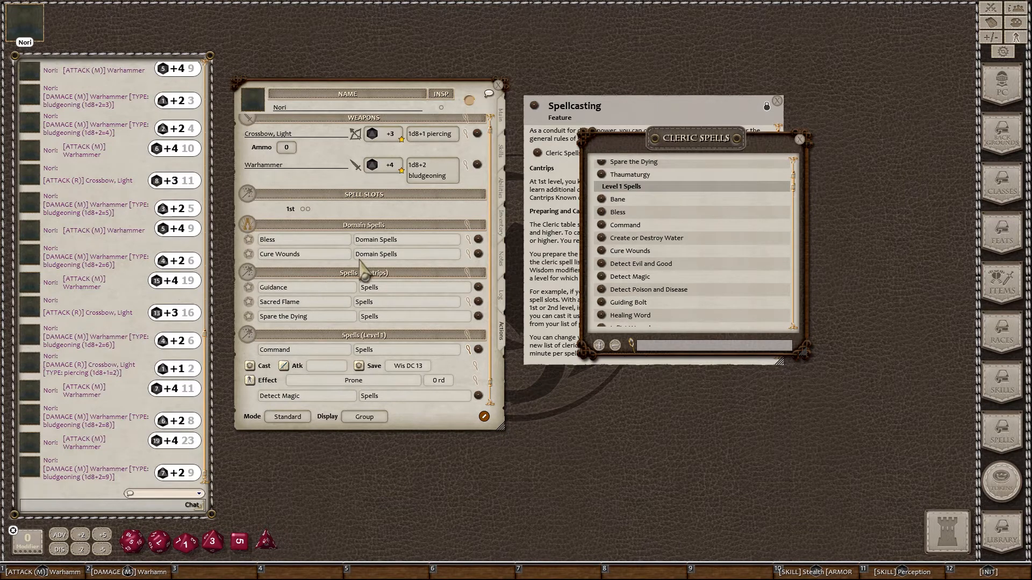
scroll(371, 276, "down", 1)
scroll(613, 298, "down", 2)
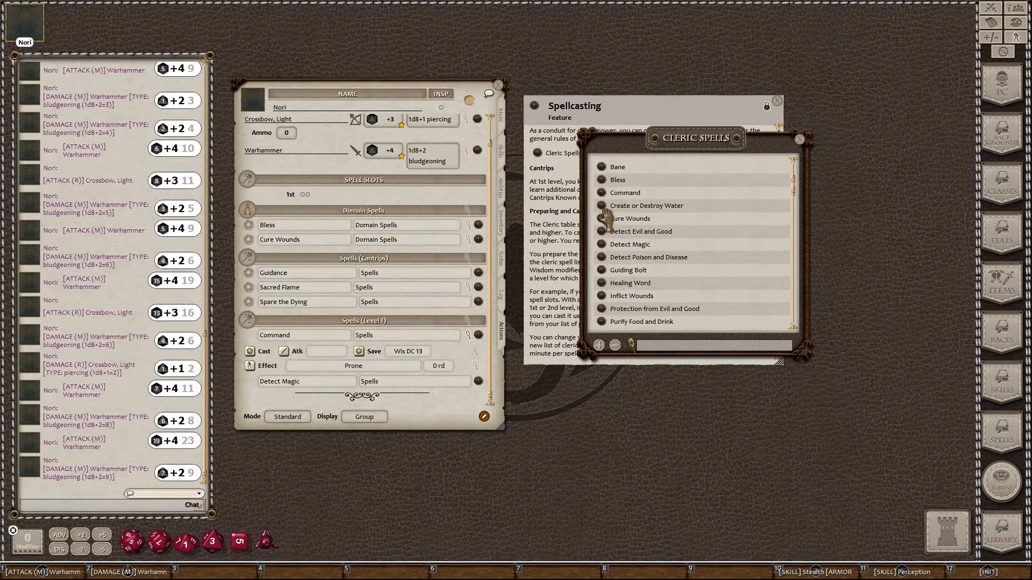
mouse_move(602, 285)
left_mouse_down()
mouse_move(431, 329)
mouse_move(373, 361)
mouse_move(372, 376)
left_mouse_up()
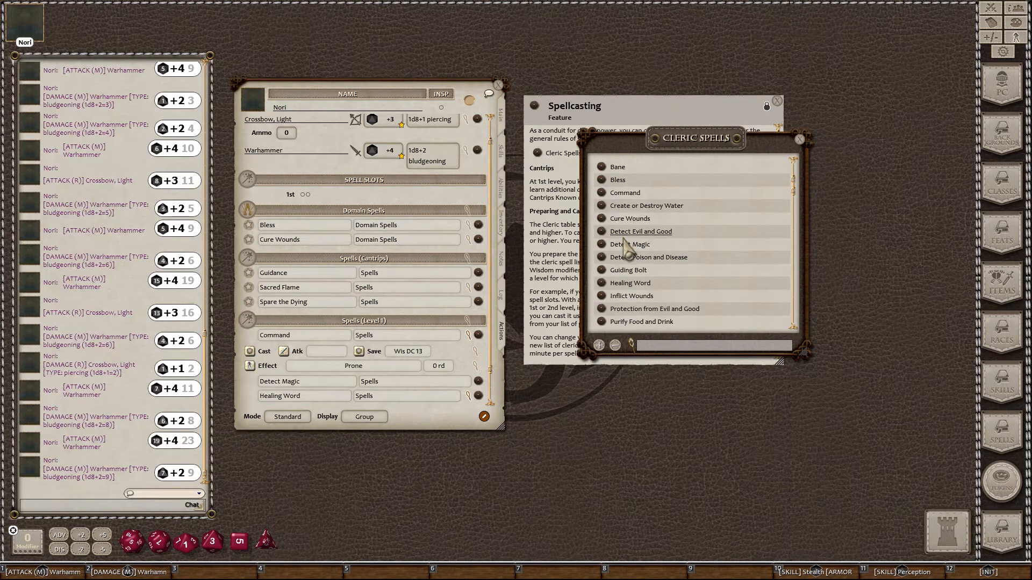
scroll(626, 250, "down", 3)
scroll(626, 250, "down", 1)
mouse_move(601, 267)
left_mouse_down()
mouse_move(449, 334)
mouse_move(385, 379)
left_mouse_up()
Step: Collapse Healing Word's and Command's details and switch the Actions tab to Preparation mode
scroll(483, 204, "down", 2)
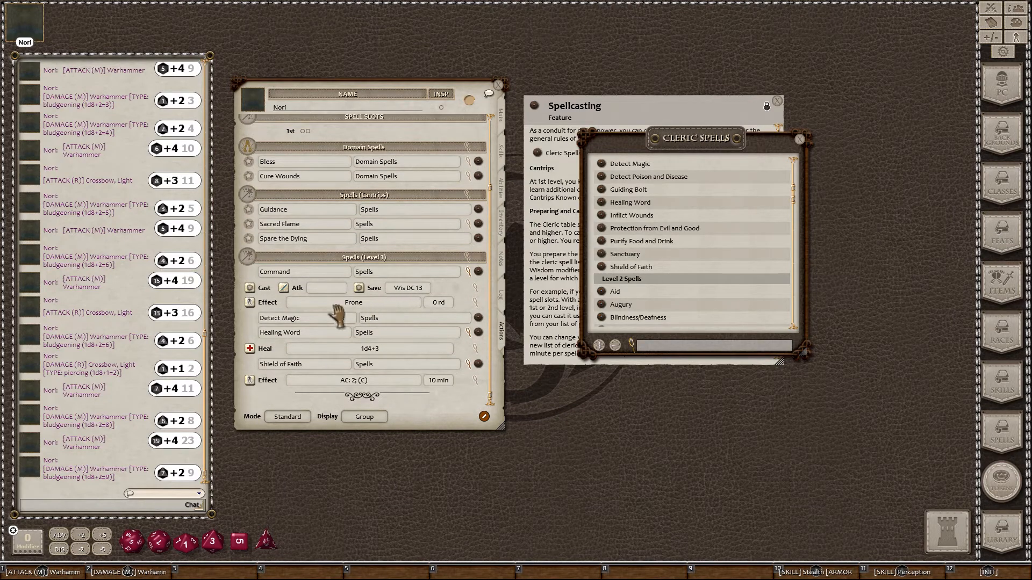
scroll(476, 379, "up", 1)
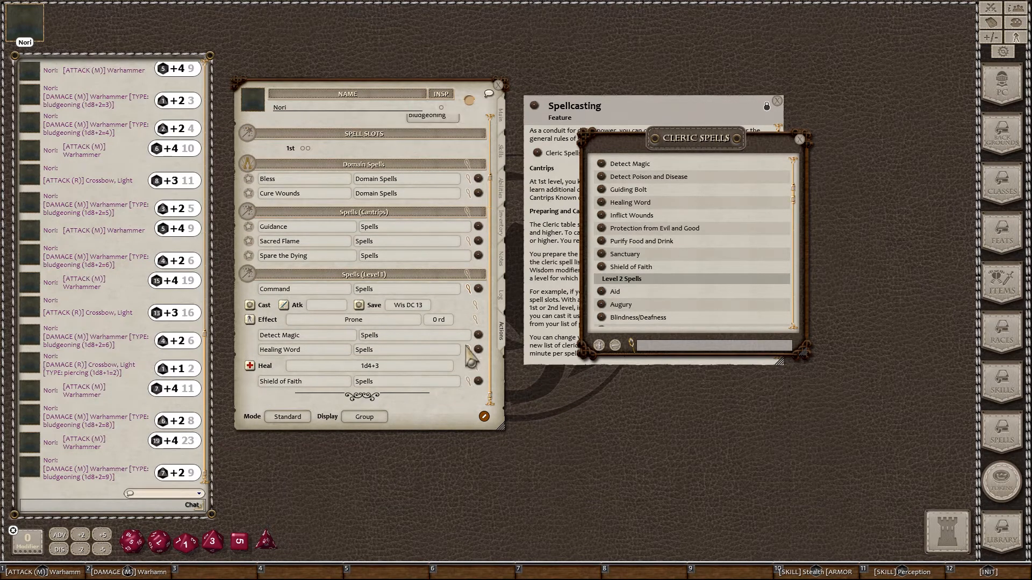
left_click(468, 349)
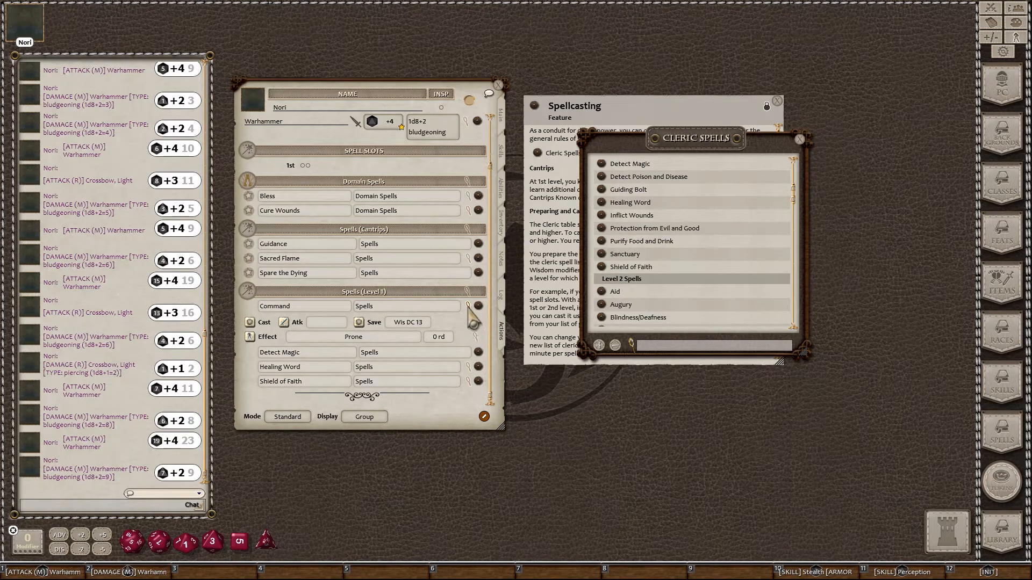
left_click(468, 307)
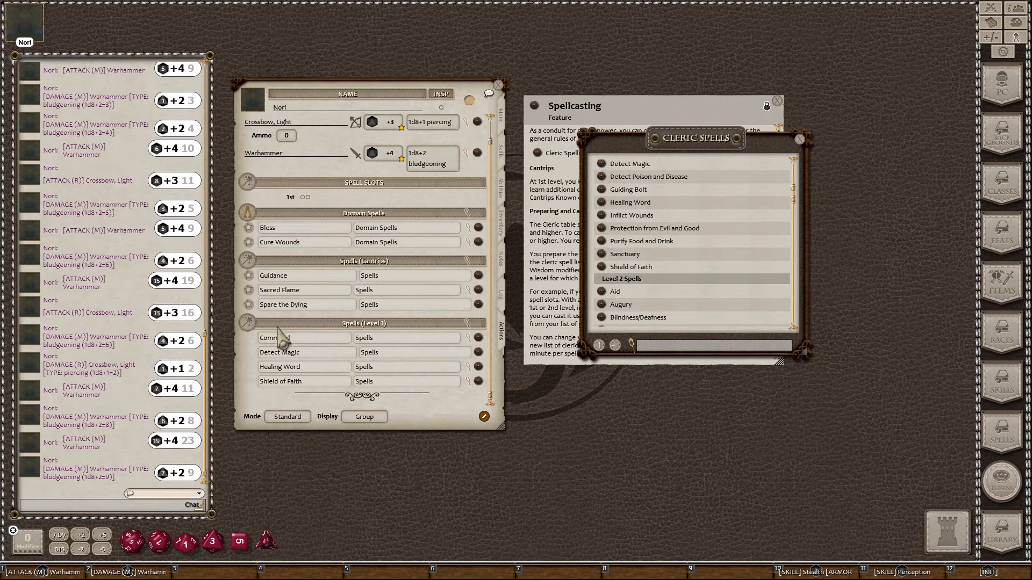
left_click(288, 417)
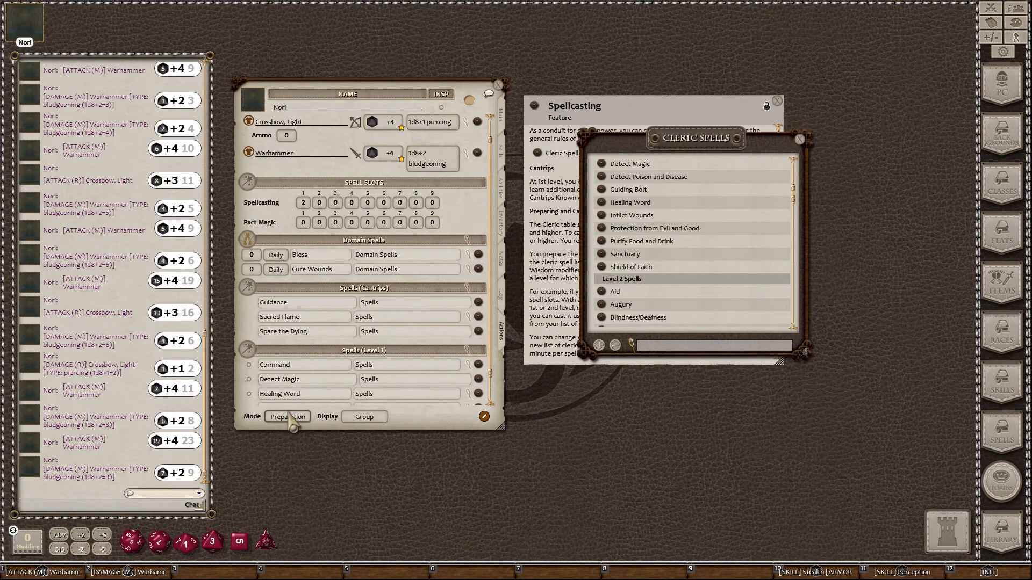
scroll(269, 398, "down", 2)
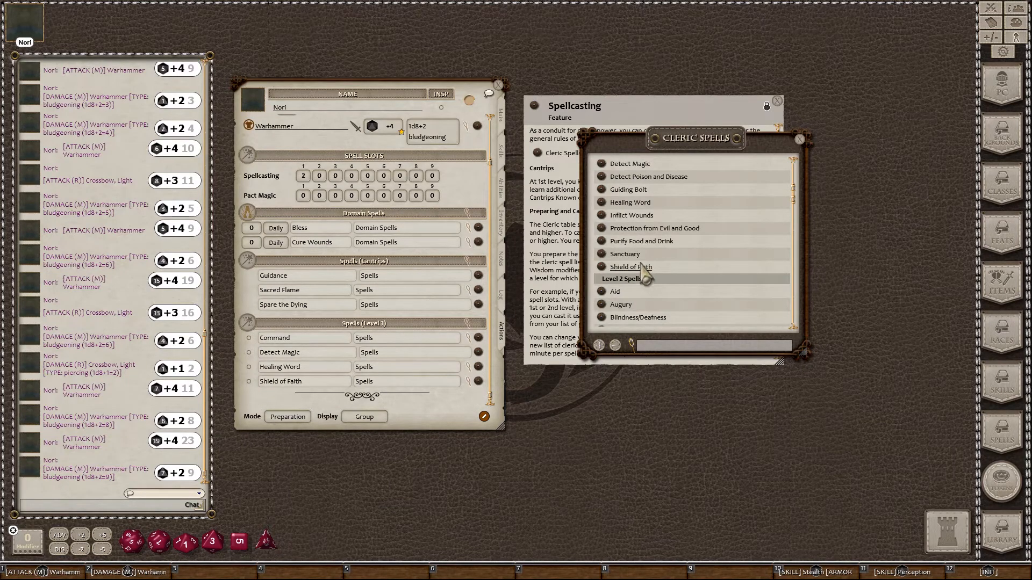
Step: Drag Guiding Bolt and Bane from the Cleric Spells list into the level 1 spells
scroll(645, 275, "up", 1)
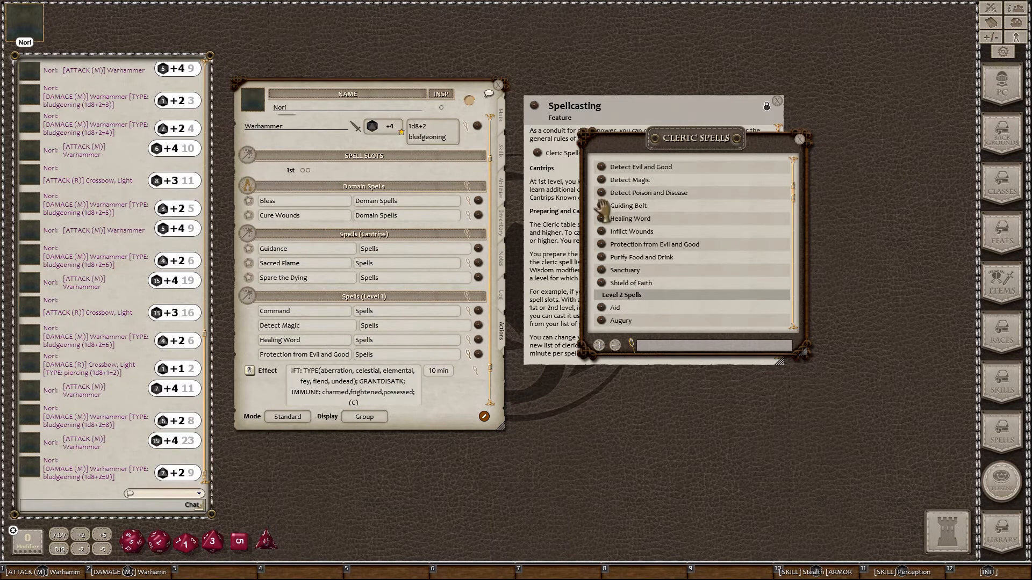
left_click_drag(488, 252, 318, 343)
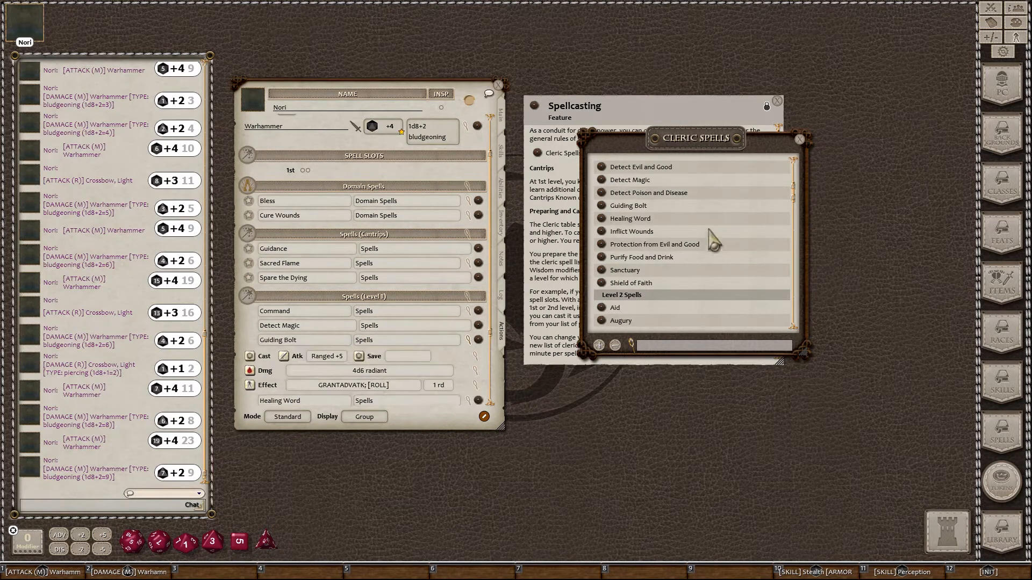
scroll(644, 230, "up", 2)
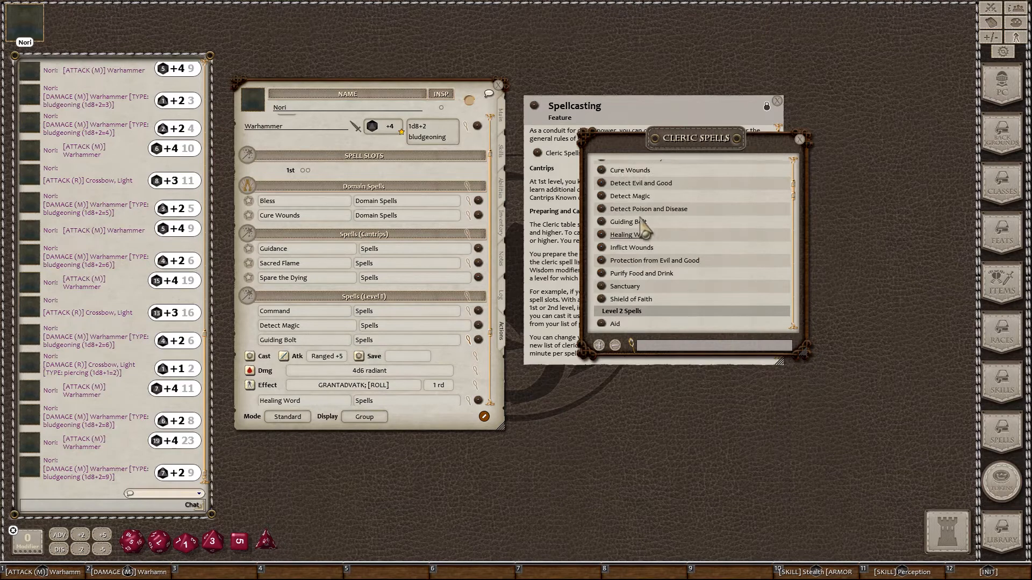
scroll(631, 216, "up", 1)
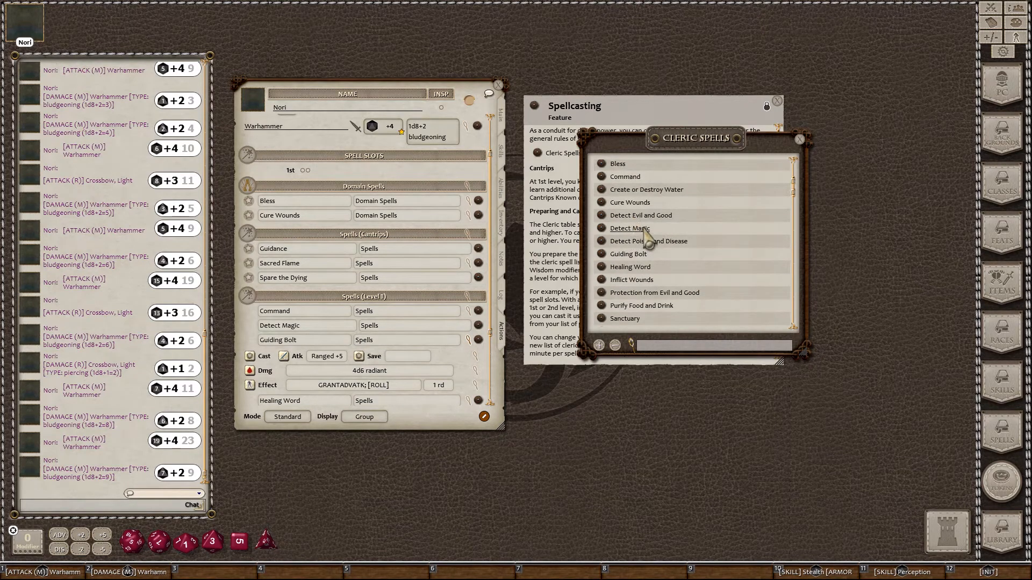
scroll(641, 225, "up", 1)
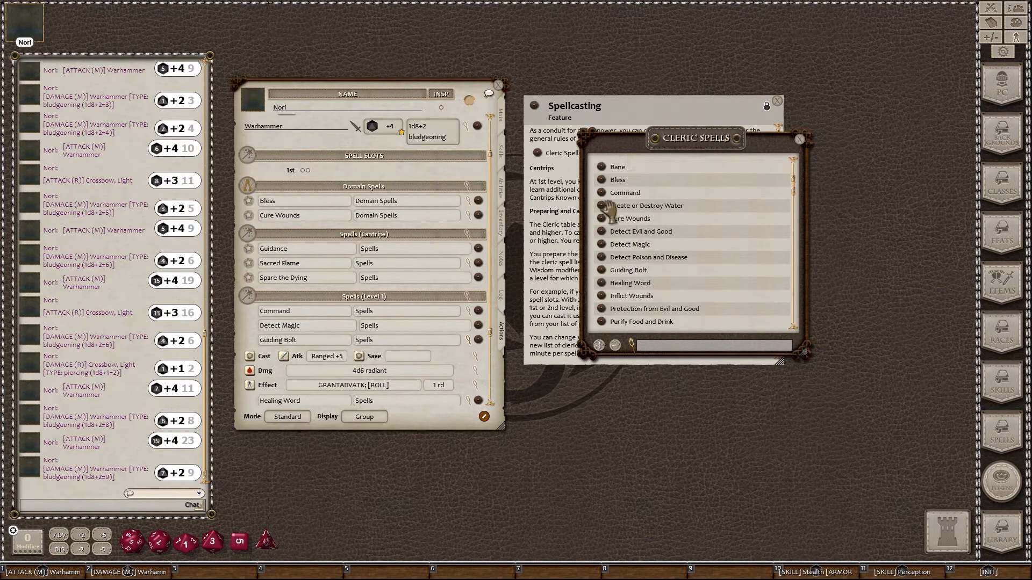
scroll(607, 207, "up", 1)
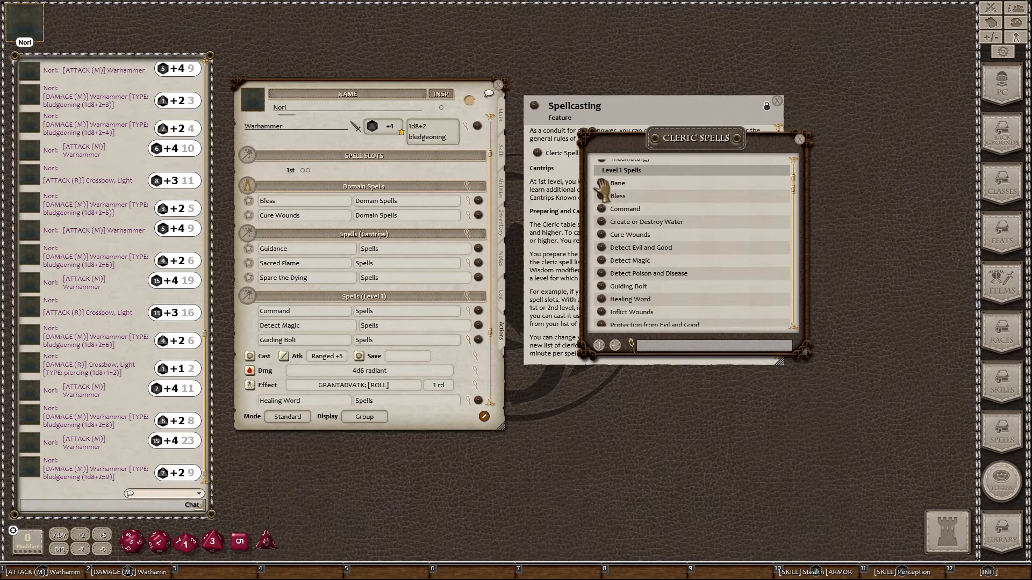
left_click_drag(603, 187, 348, 333)
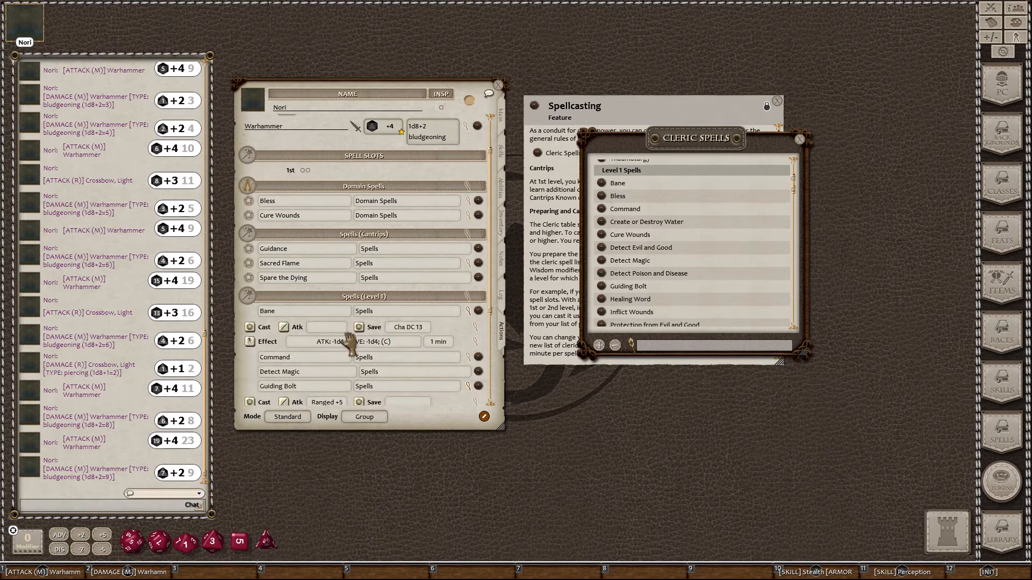
scroll(371, 317, "down", 5)
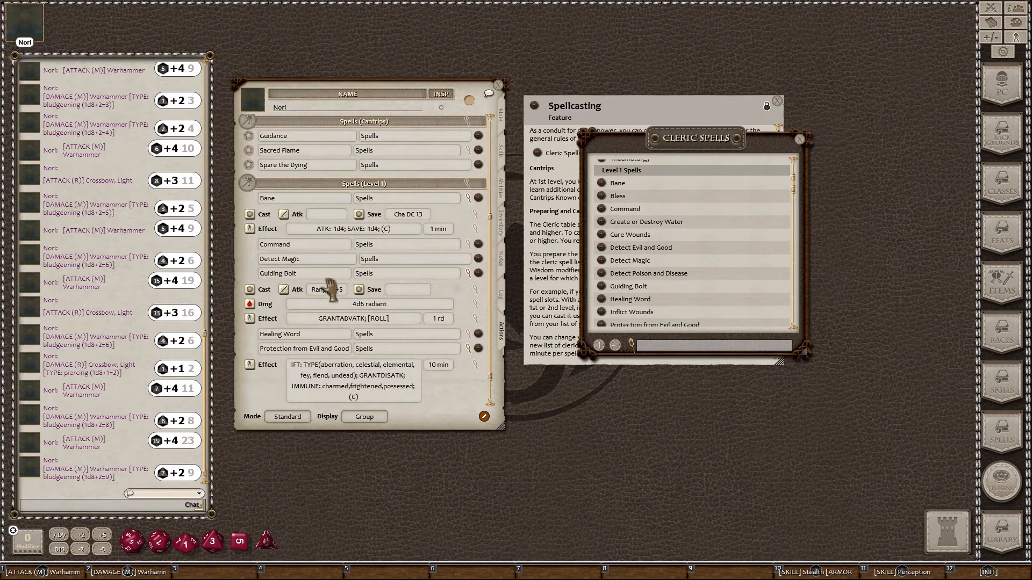
scroll(334, 299, "up", 4)
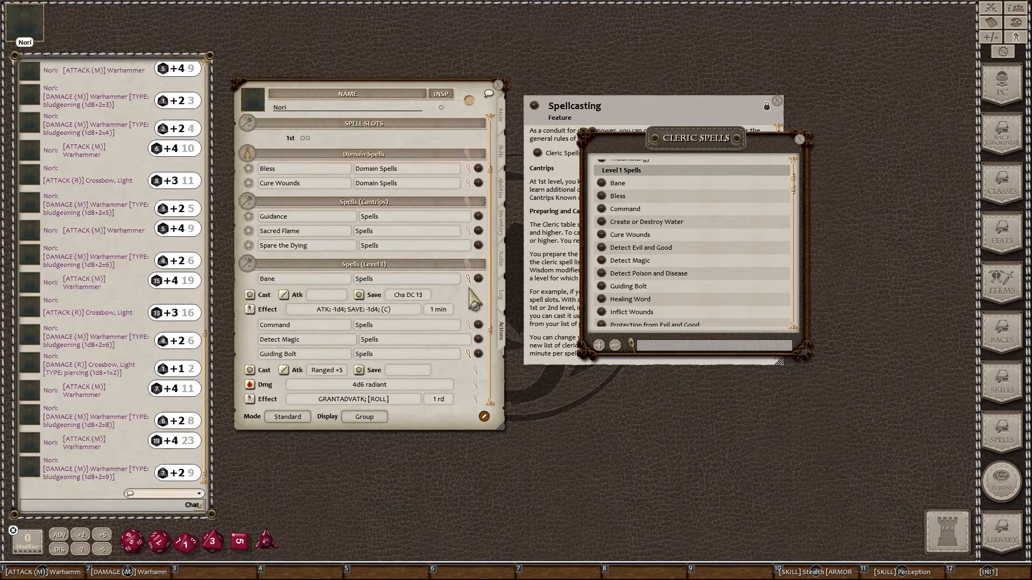
Step: Collapse Bane, Guiding Bolt and Protection from Evil and Good details, and set Display to Actions
left_click(467, 278)
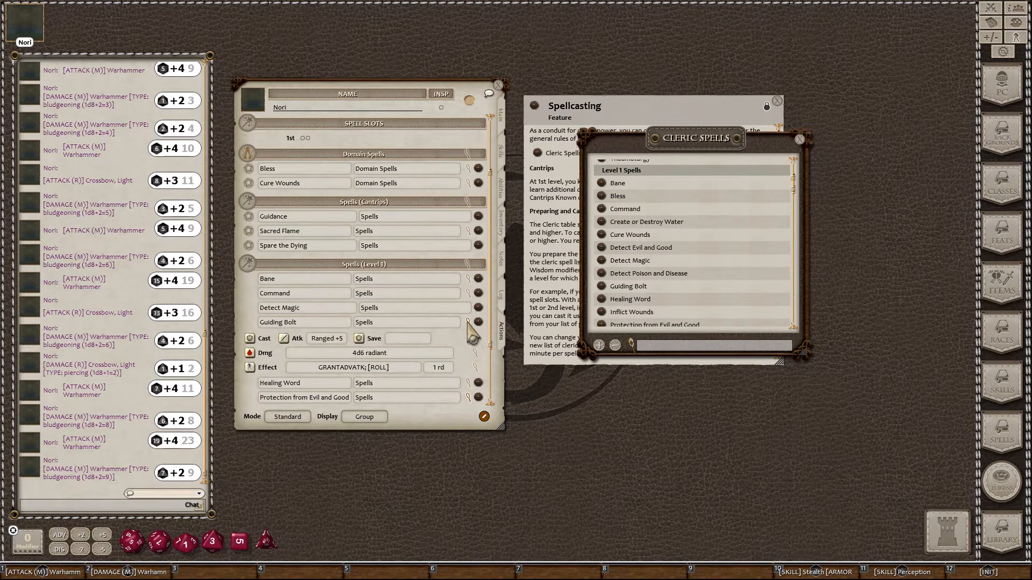
left_click(467, 322)
left_click(467, 350)
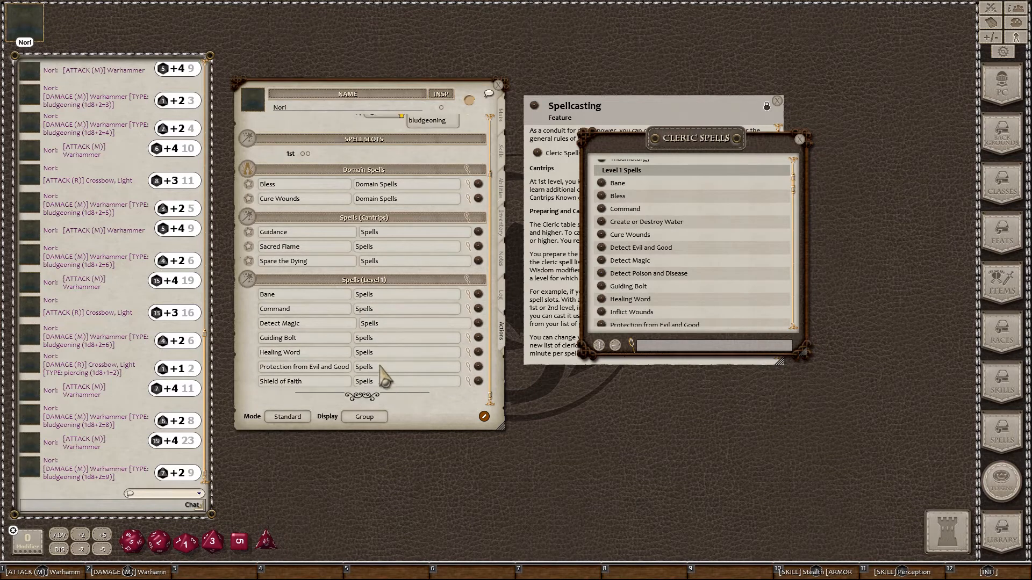
left_click(364, 417)
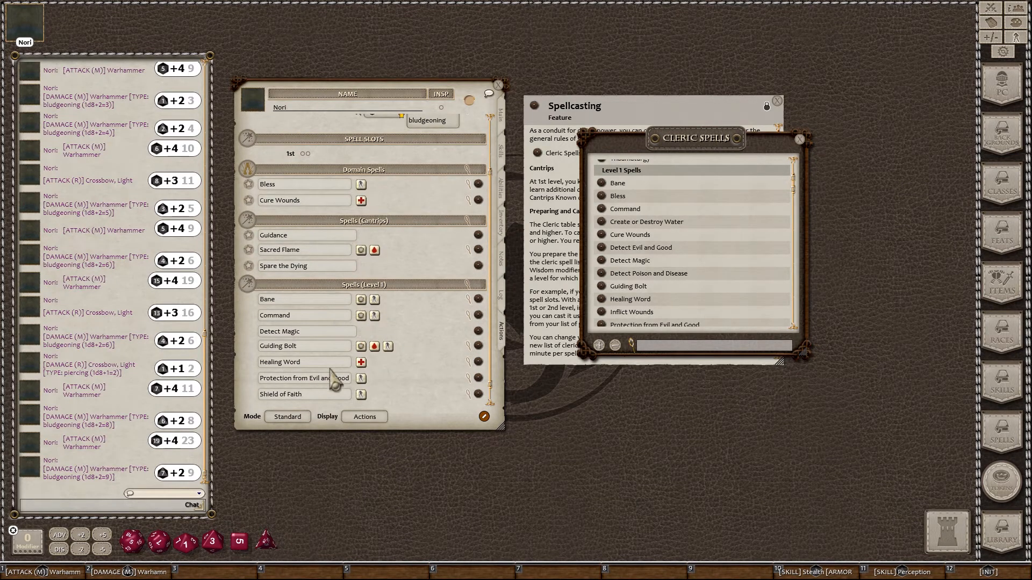
Step: In Preparation mode, mark Command, Healing Word and Shield of Faith prepared, then return Mode to Standard
left_click(288, 418)
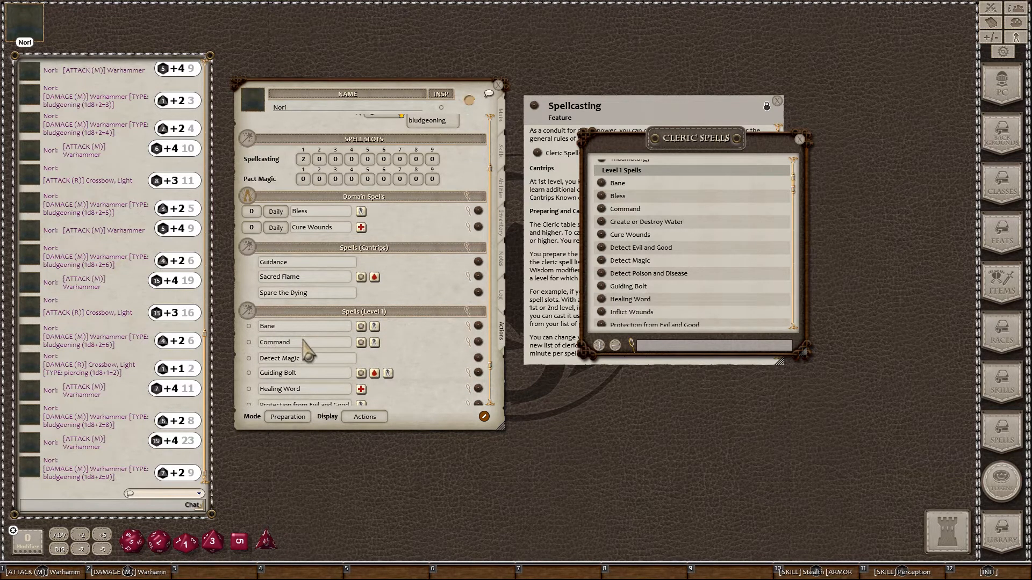
scroll(306, 352, "down", 2)
left_click(249, 301)
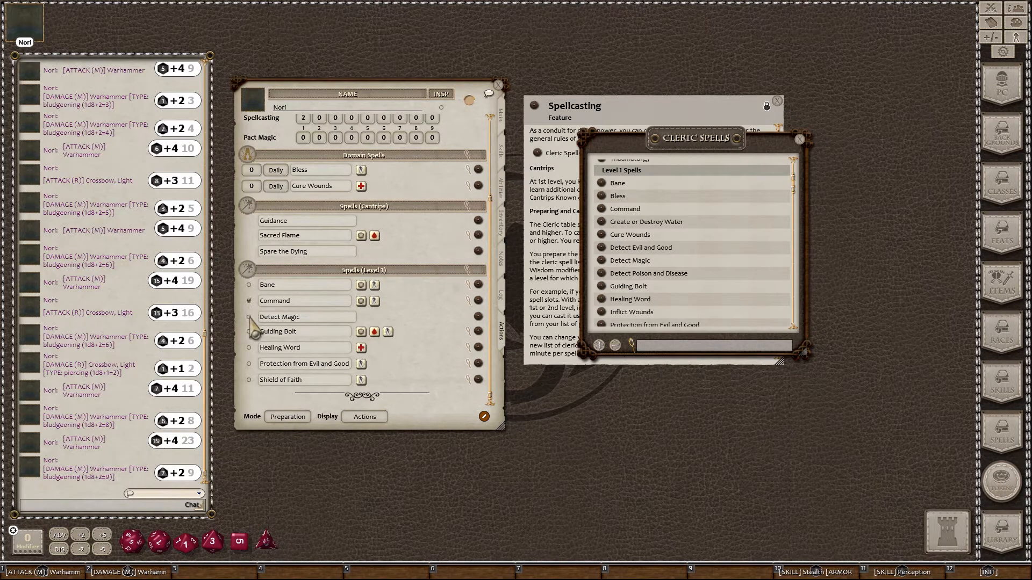
left_click(248, 347)
left_click(249, 380)
left_click(288, 417)
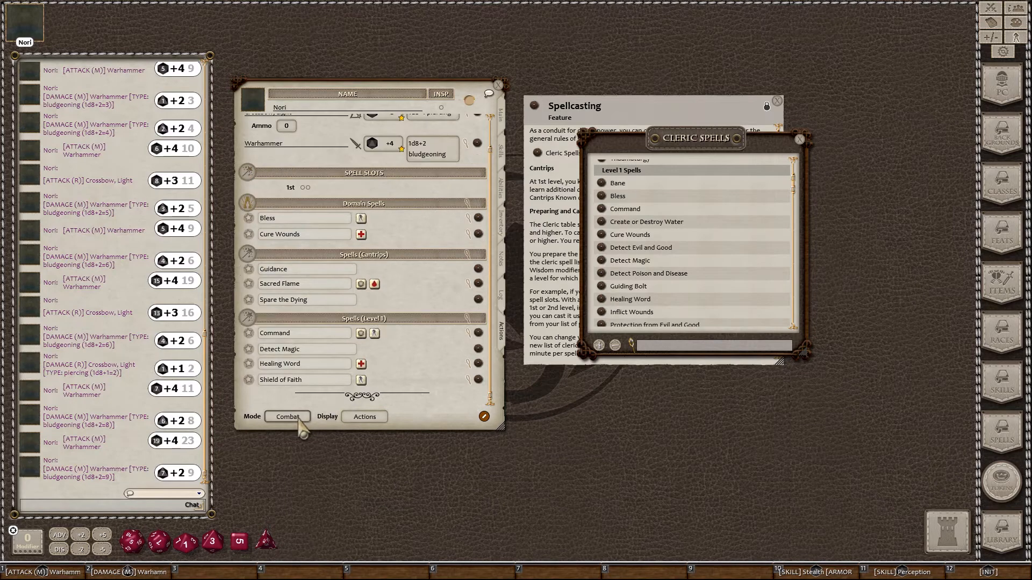
left_click(291, 418)
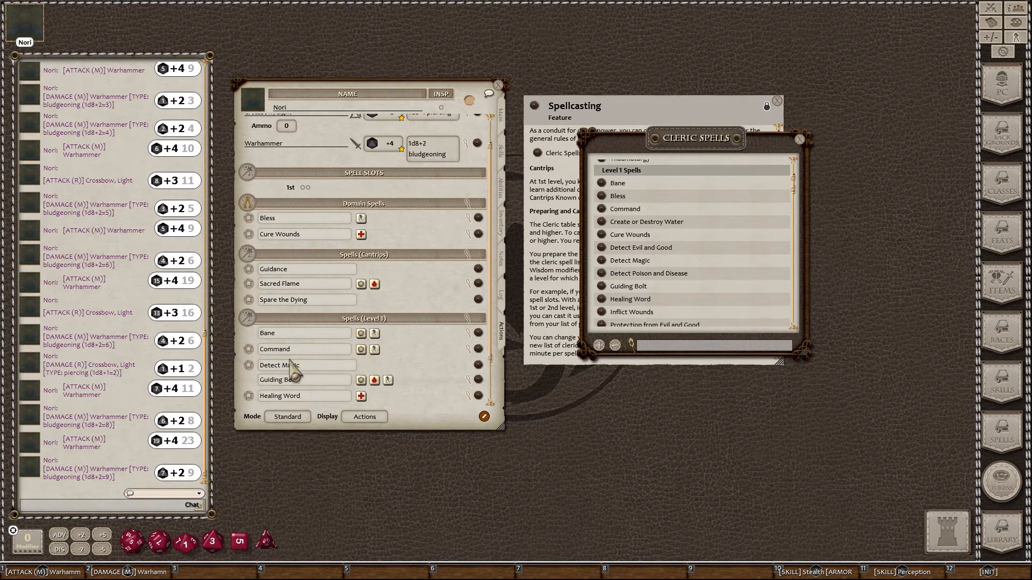
scroll(292, 370, "down", 3)
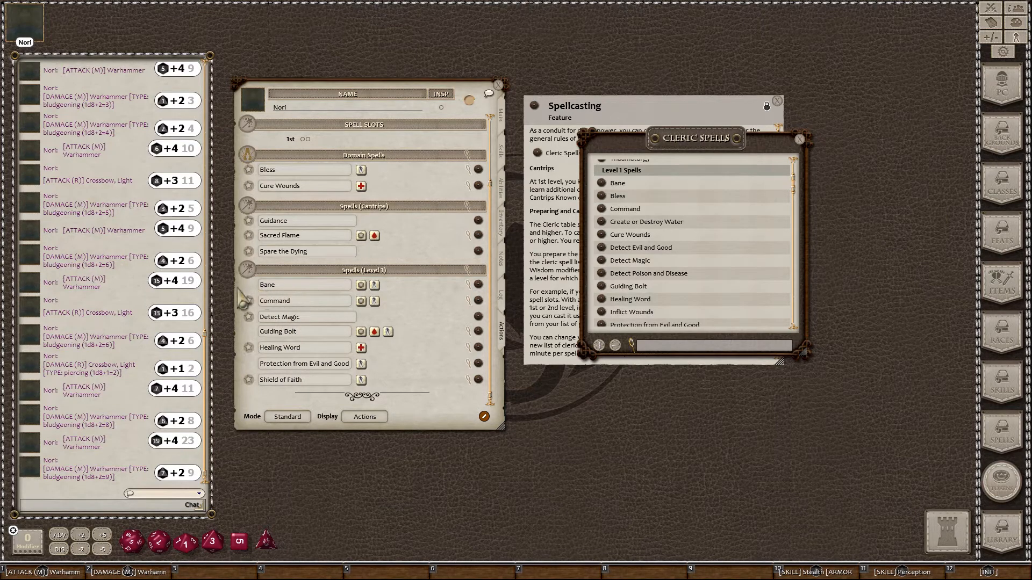
Step: Mark the last level 1 spell as prepared, then switch Nori's Actions tab to Combat mode
left_click(287, 419)
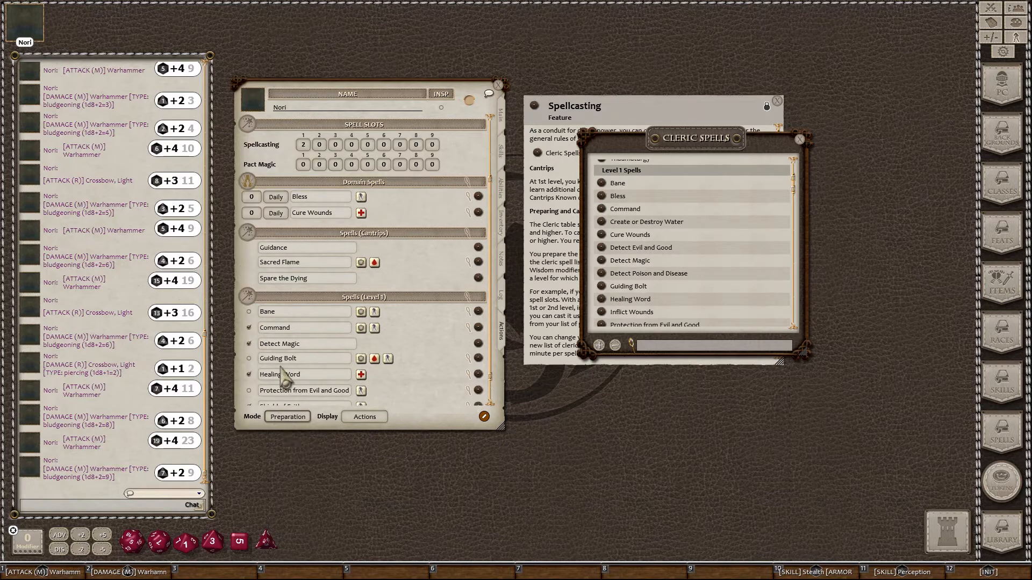
left_click(249, 327)
scroll(252, 376, "down", 1)
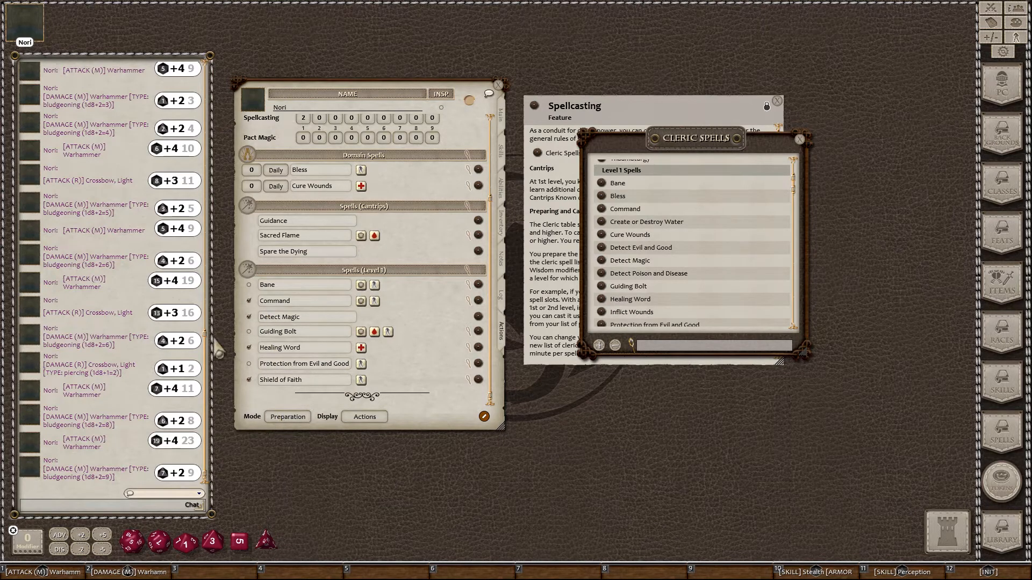
left_click(287, 418)
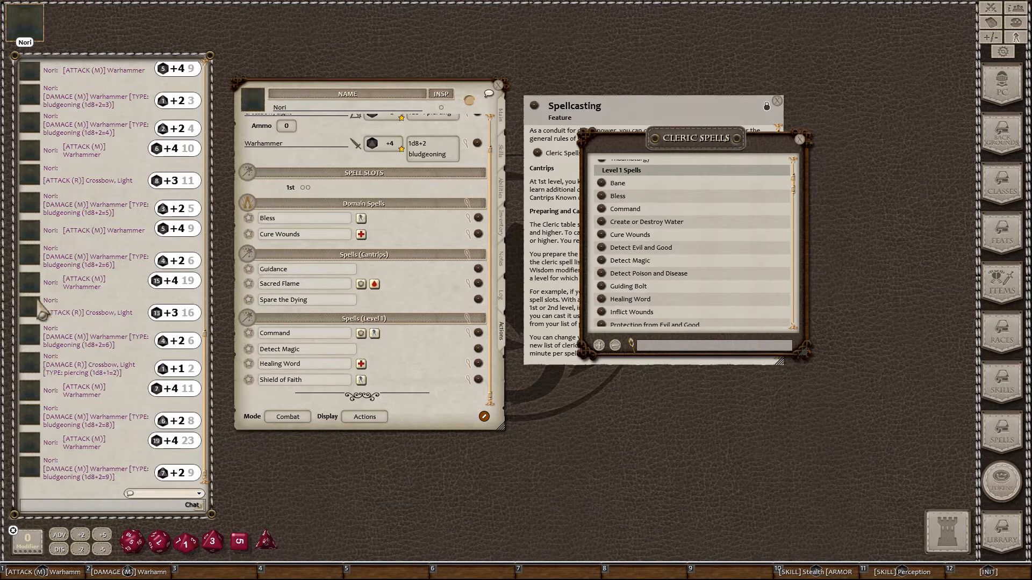
Step: Close the Cleric Spells list and move the Spellcasting feature window aside
scroll(376, 282, "up", 1)
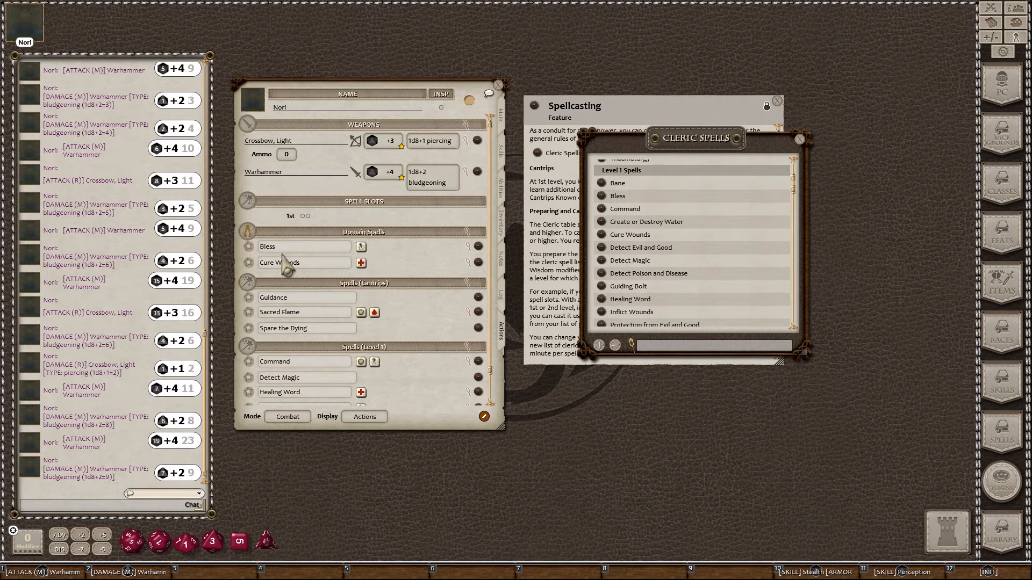
left_click(800, 139)
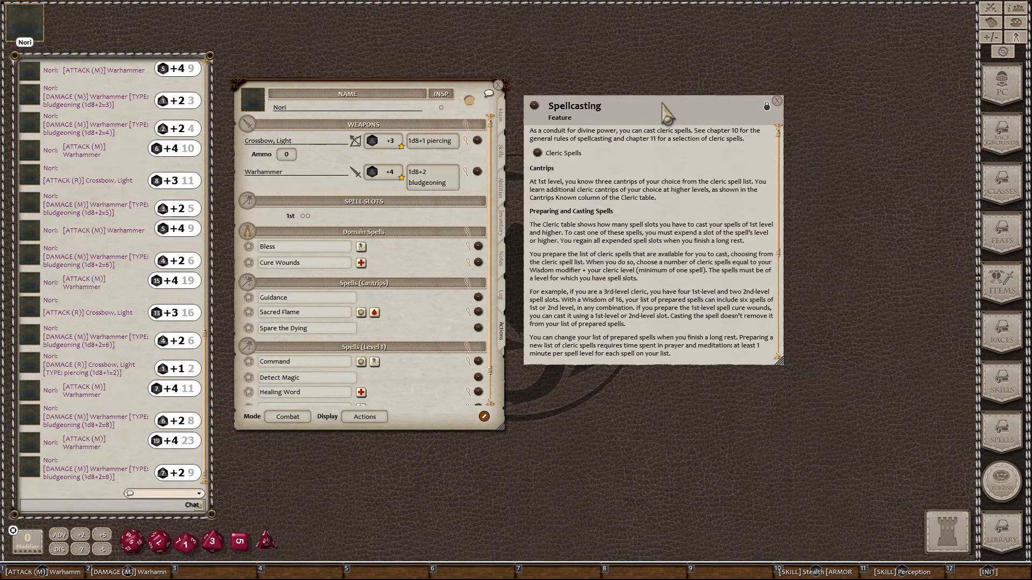
left_click_drag(664, 103, 748, 94)
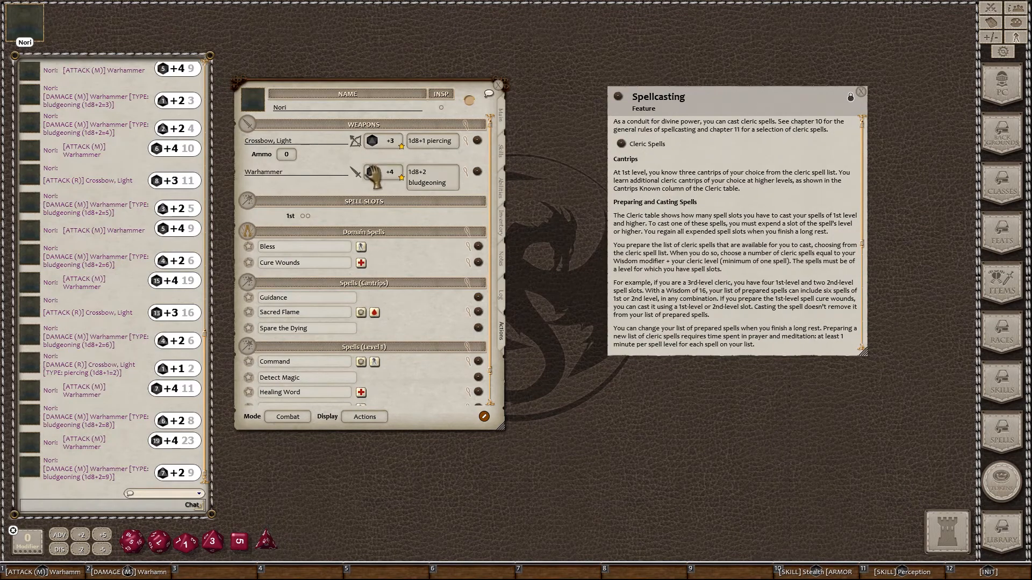
Step: Open the Warhammer item card beside Nori's sheet and close the Spellcasting window
left_click(477, 172)
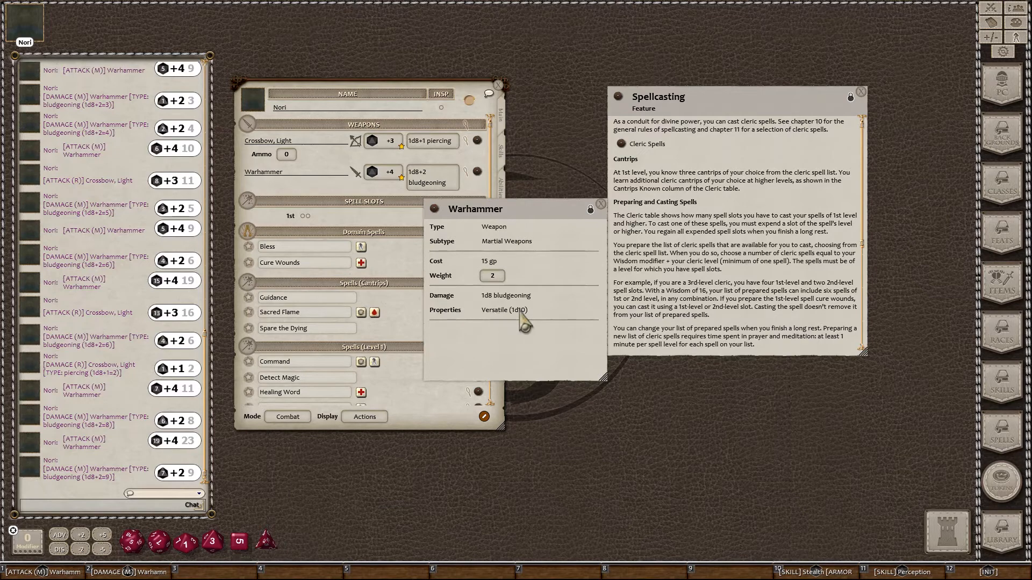
left_click_drag(546, 209, 633, 99)
left_click(861, 91)
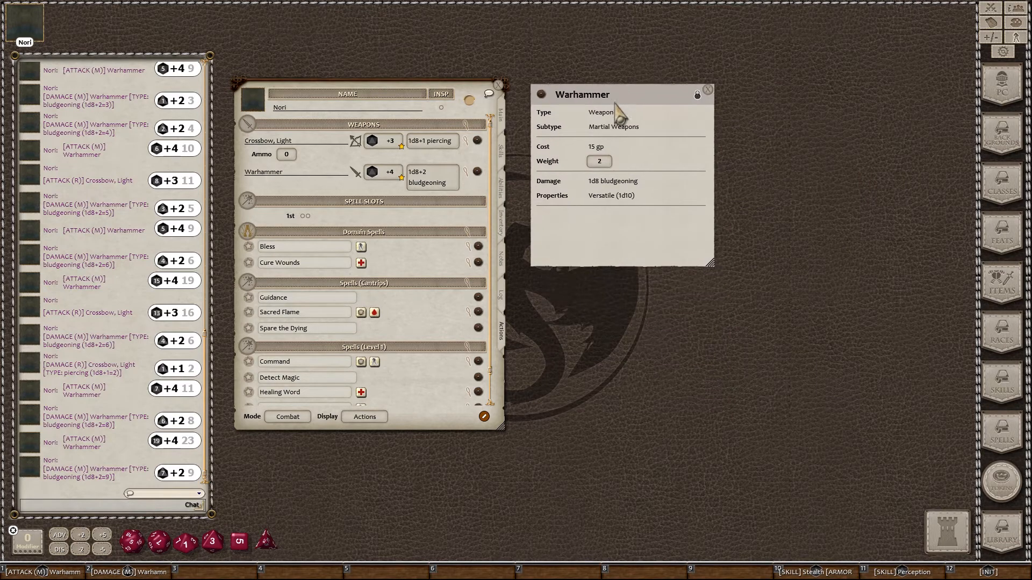
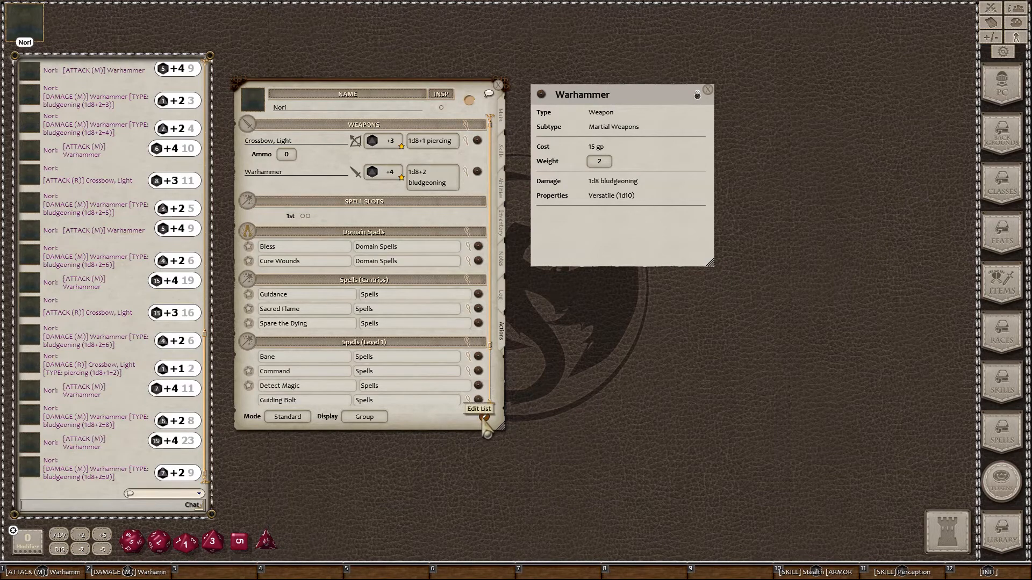
Step: Add a weapon row named 'Warhammer 2-Handed' to Nori's actions and open its editor
left_click(483, 417)
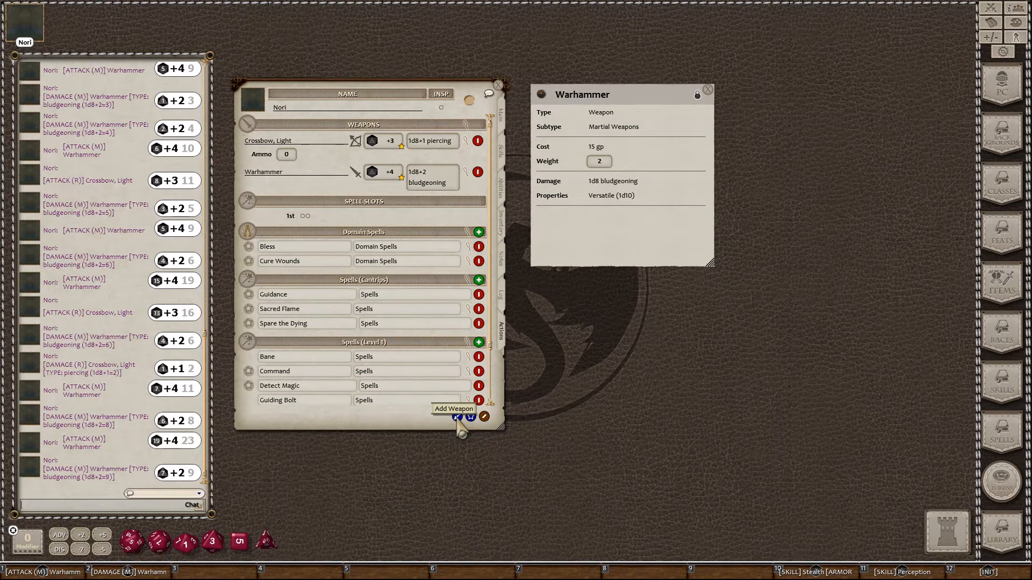
left_click(457, 417)
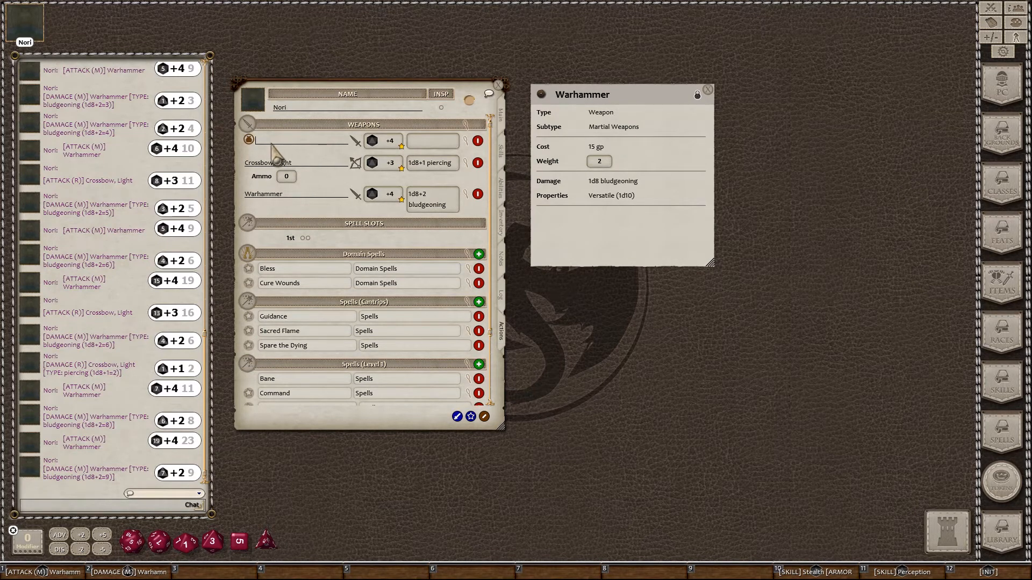
type("Wa")
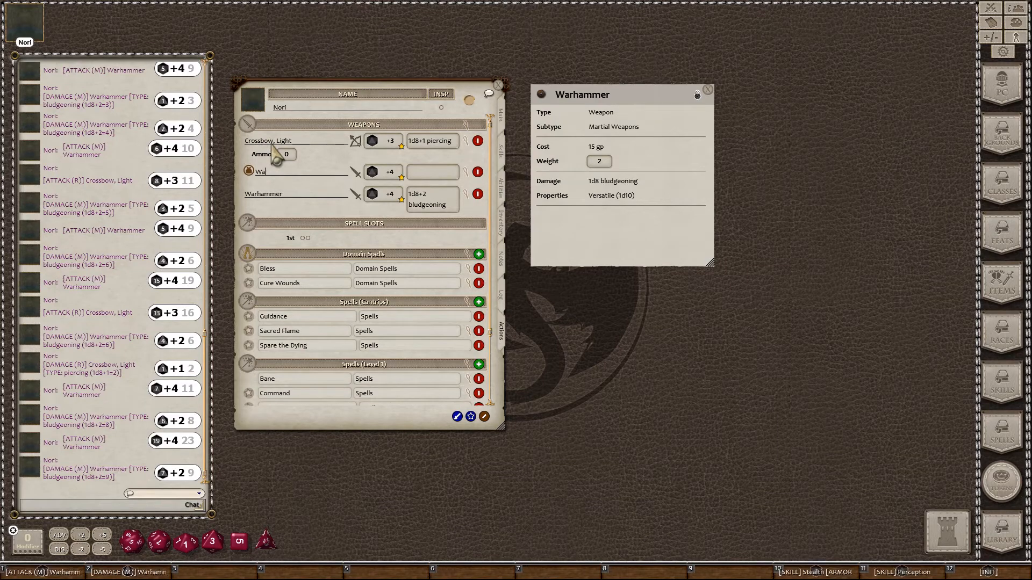
type("rhammer")
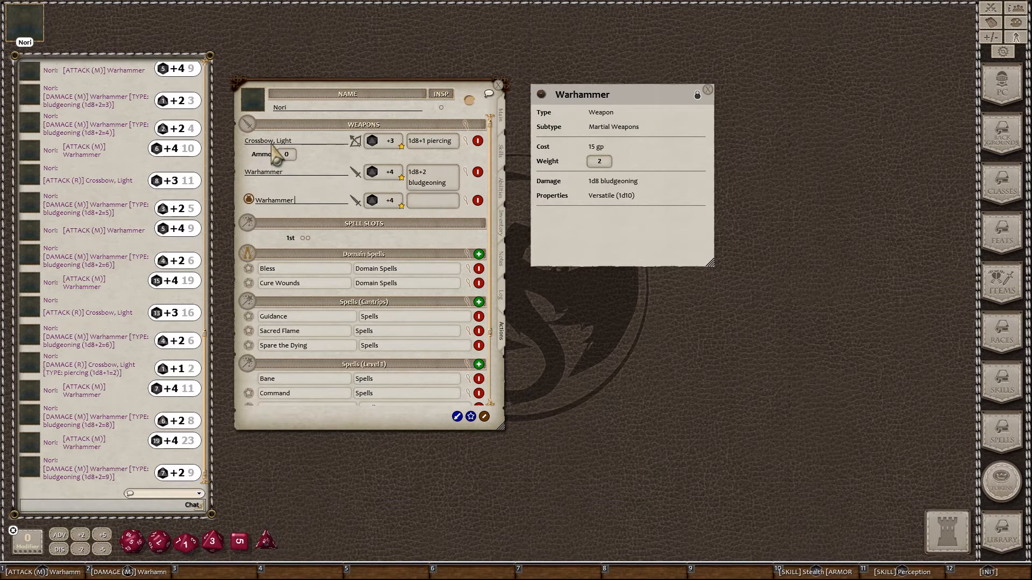
key("shift")
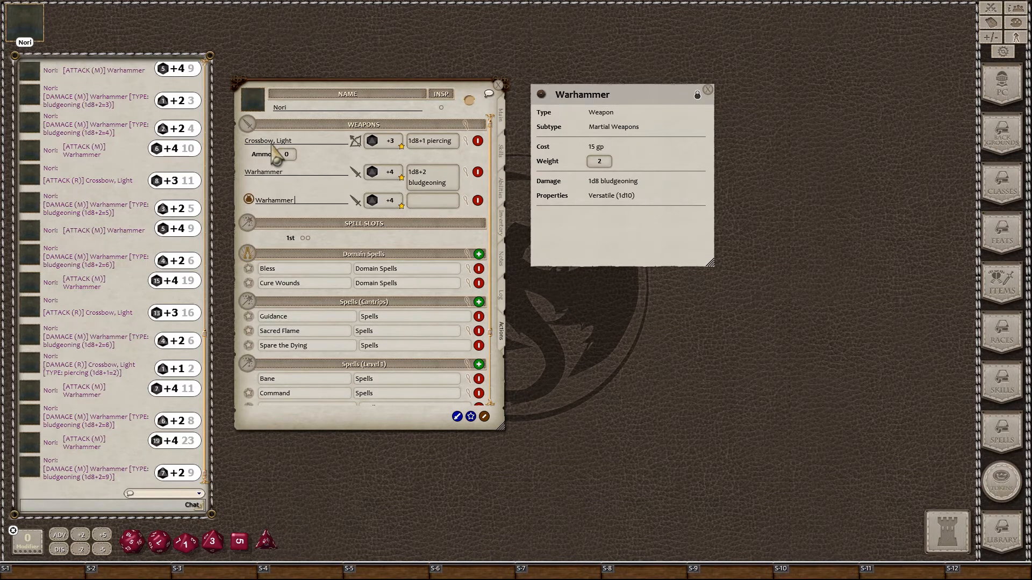
type("2")
type("=Ha")
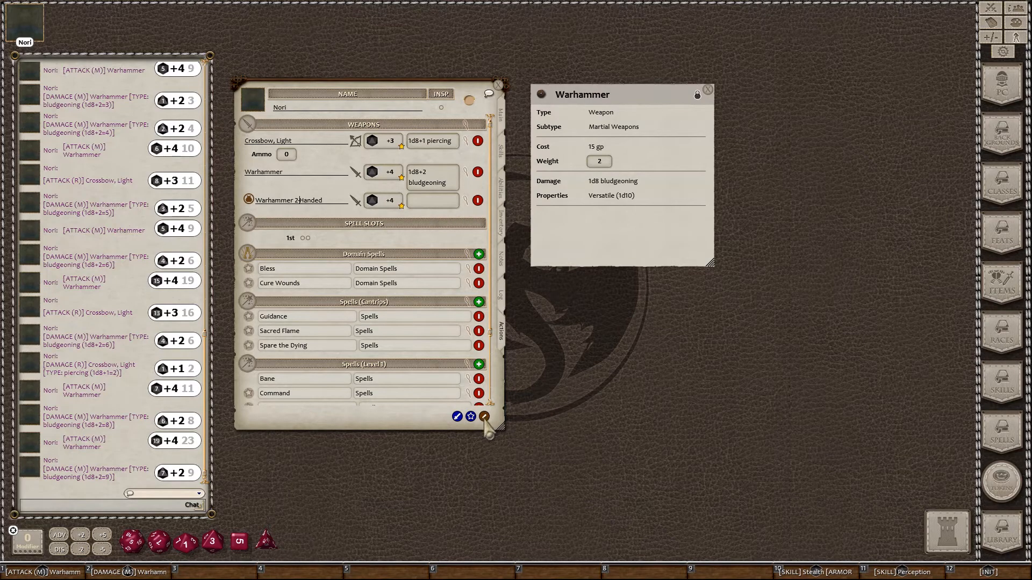
left_click(465, 199)
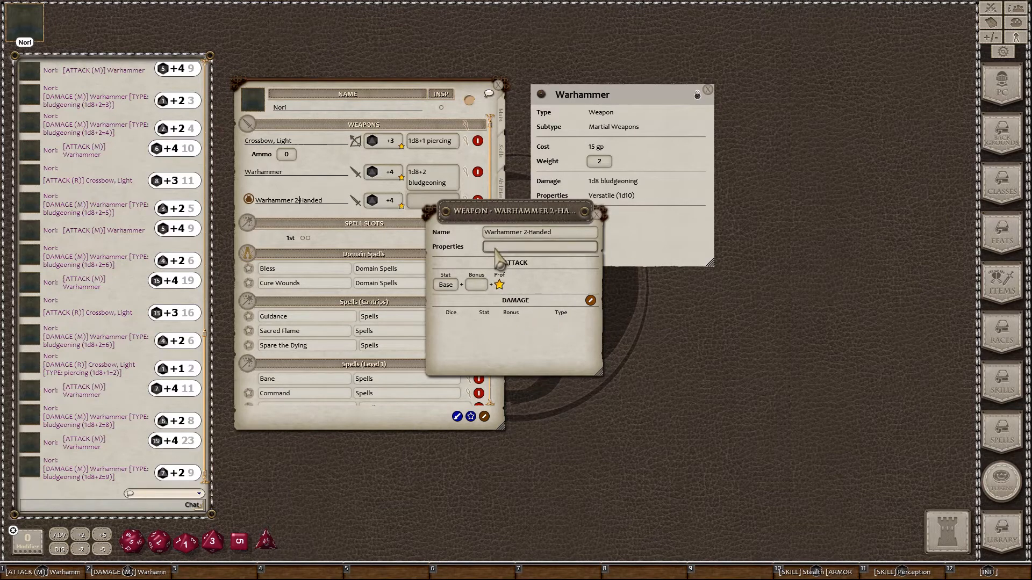
Step: Add a d10 bludgeoning damage entry so Warhammer 2-Handed deals 1d10+2, then close its editor
left_click_drag(497, 211, 599, 217)
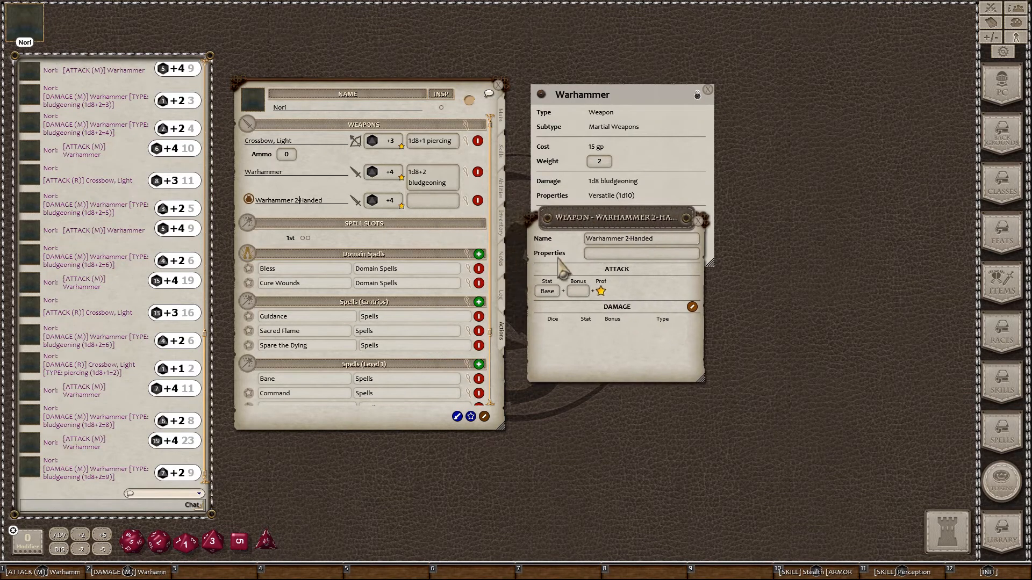
left_click(693, 307)
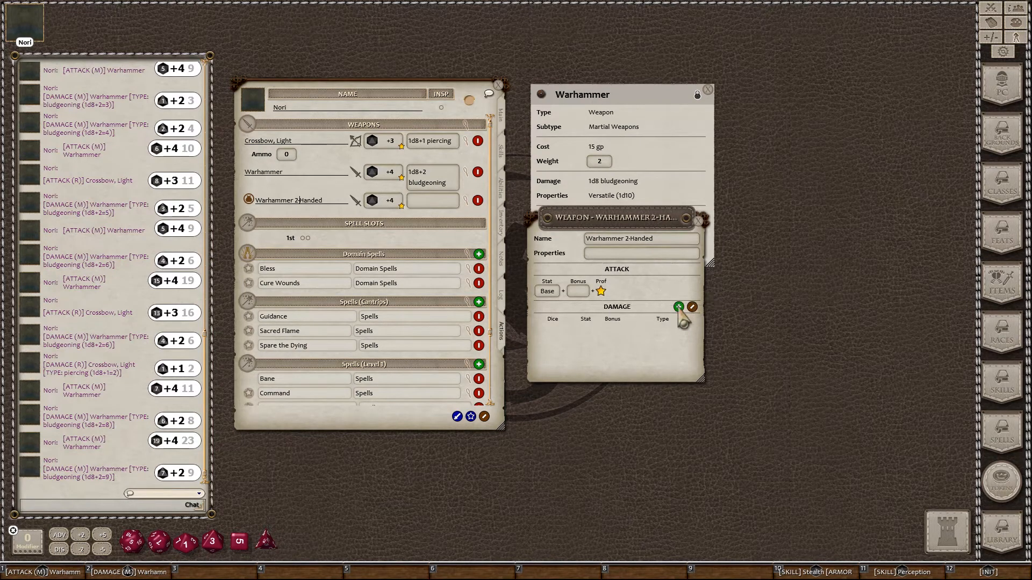
left_click(679, 307)
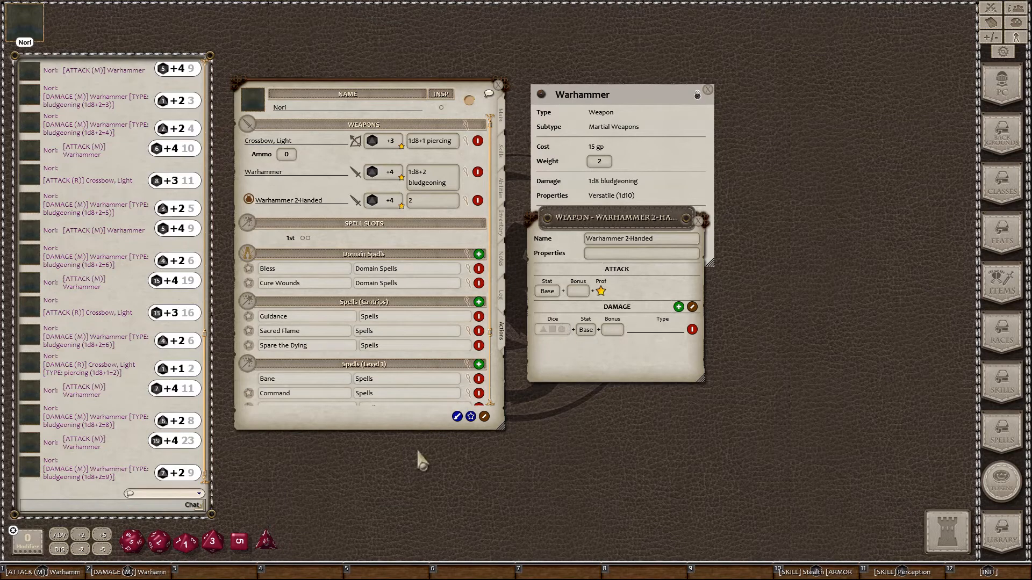
left_click_drag(181, 544, 554, 330)
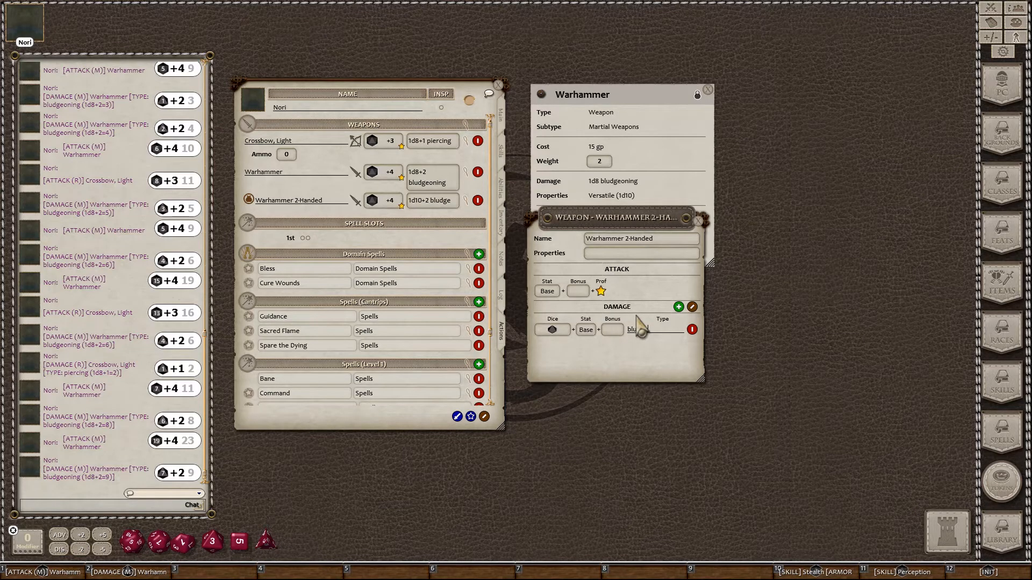
type("ning")
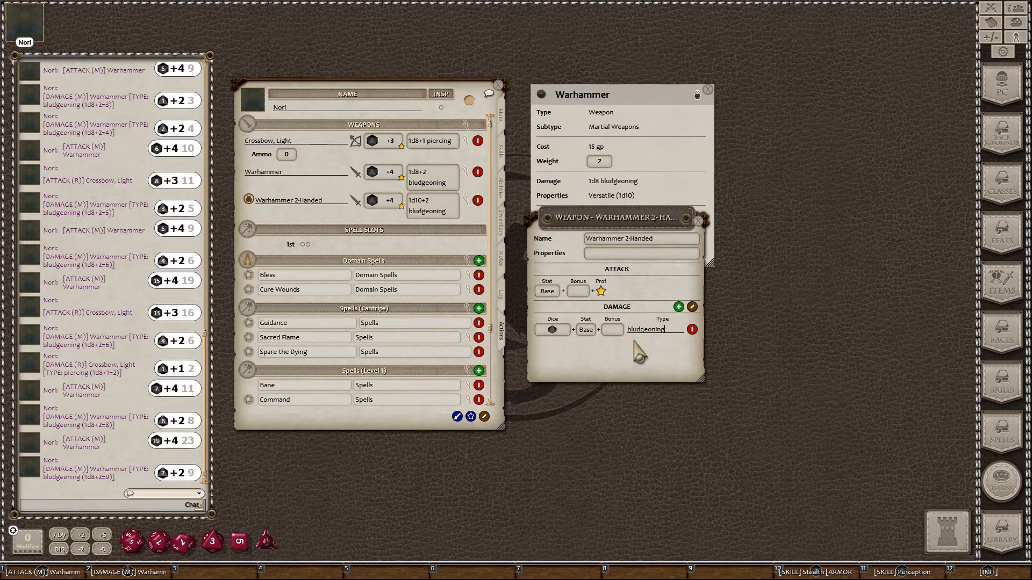
left_click(692, 307)
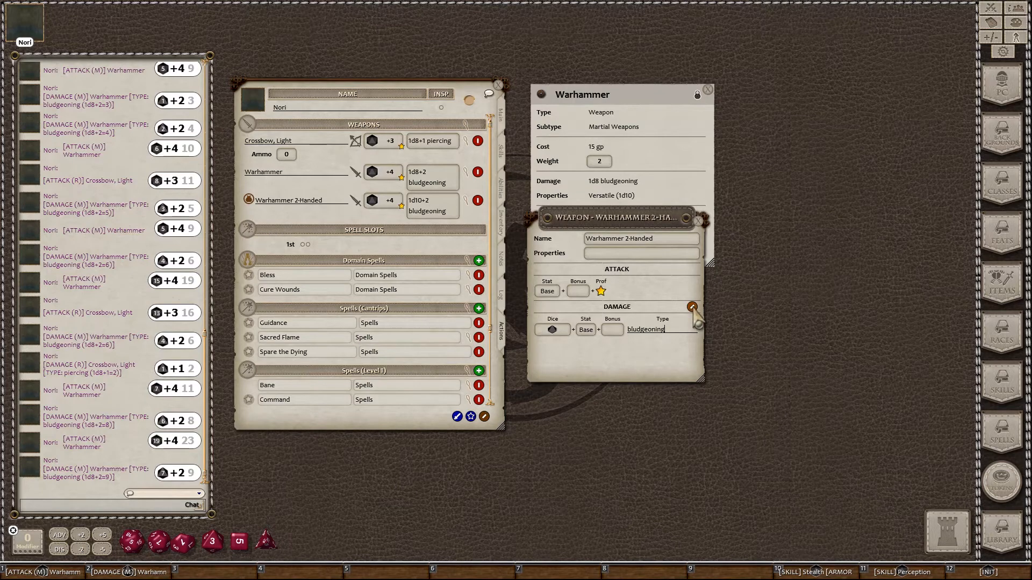
left_click(699, 221)
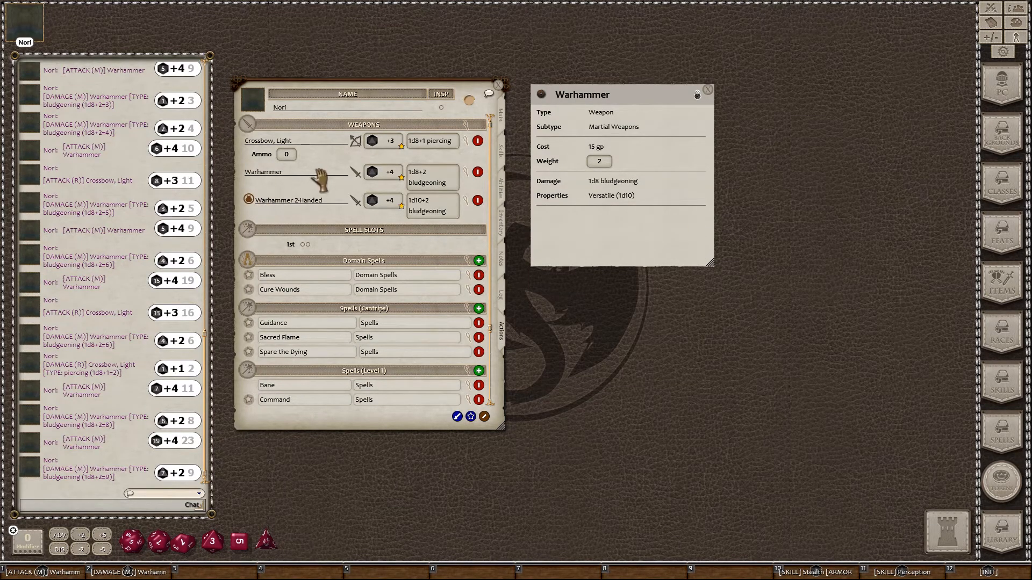
Step: Equip the Warhammer 2-Handed and add an extra empty weapon row
left_click(249, 201)
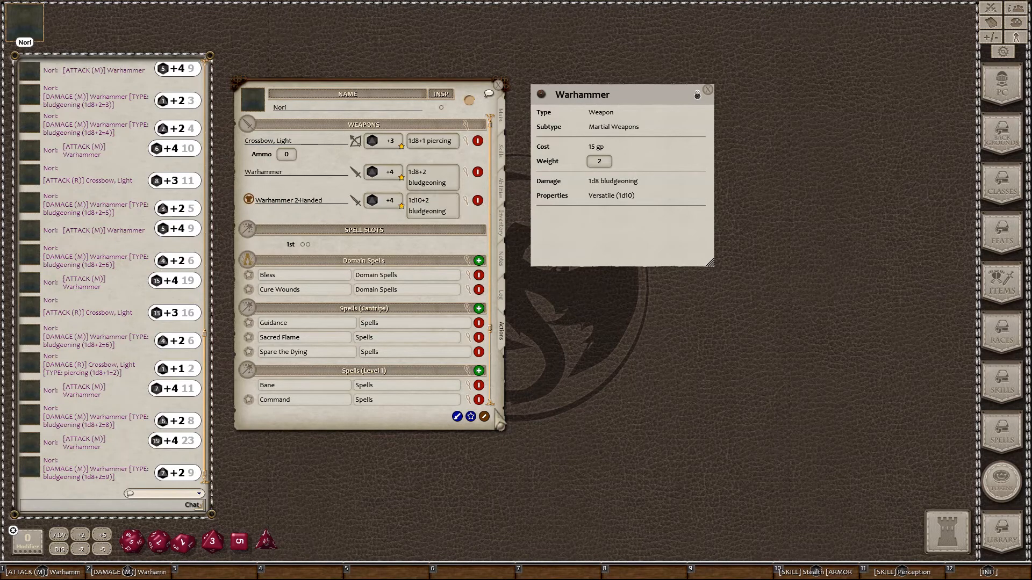
left_click(484, 417)
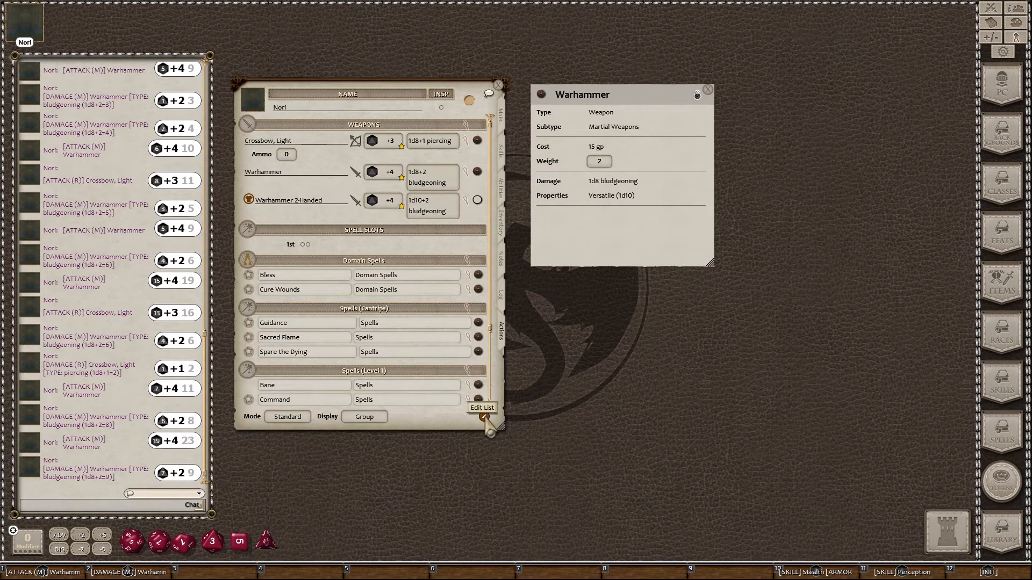
left_click(484, 417)
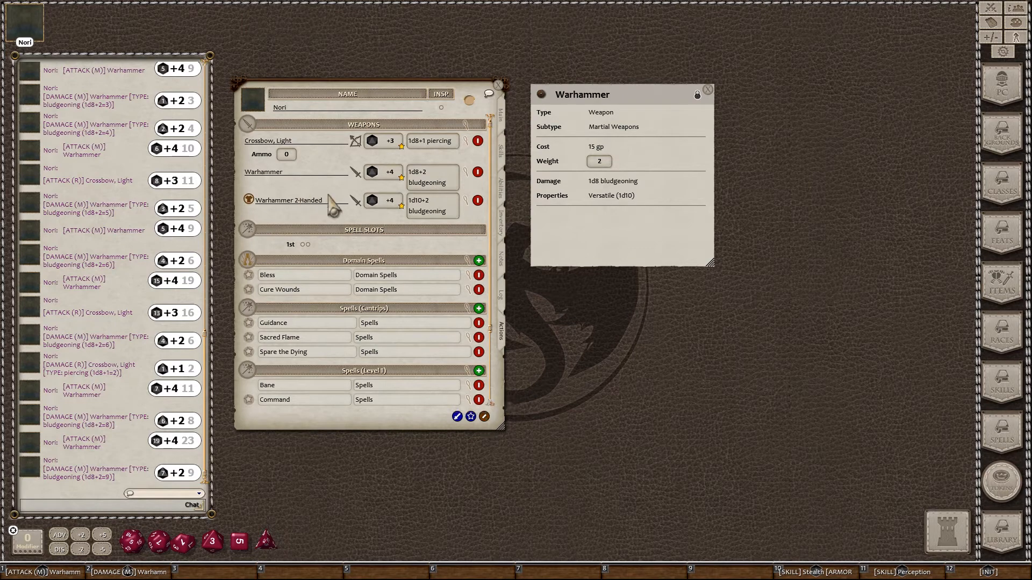
left_click(457, 417)
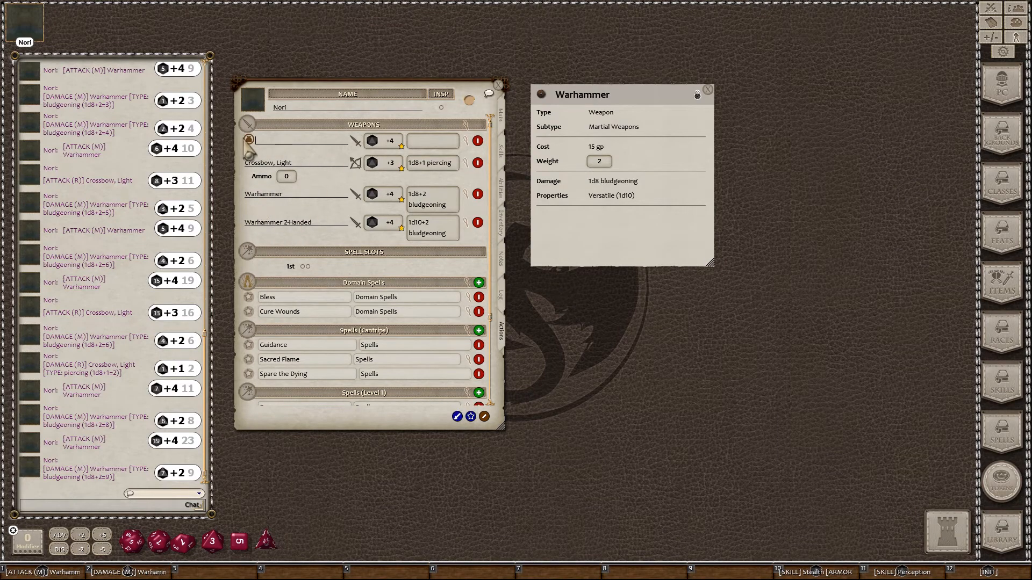
Step: Delete the empty weapon row, leave list editing, and close the Warhammer item card
right_click(287, 141)
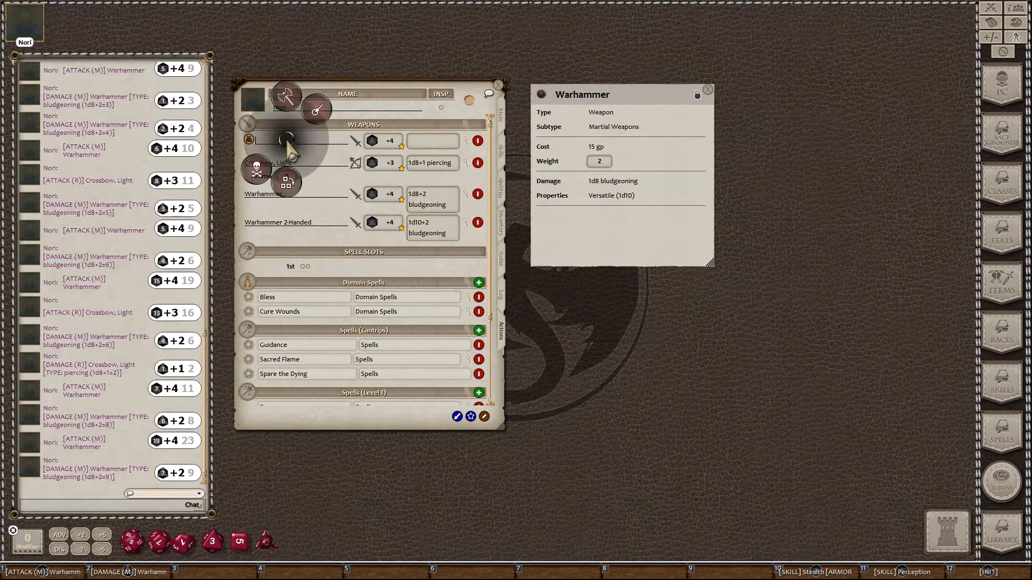
left_click(265, 178)
left_click(216, 169)
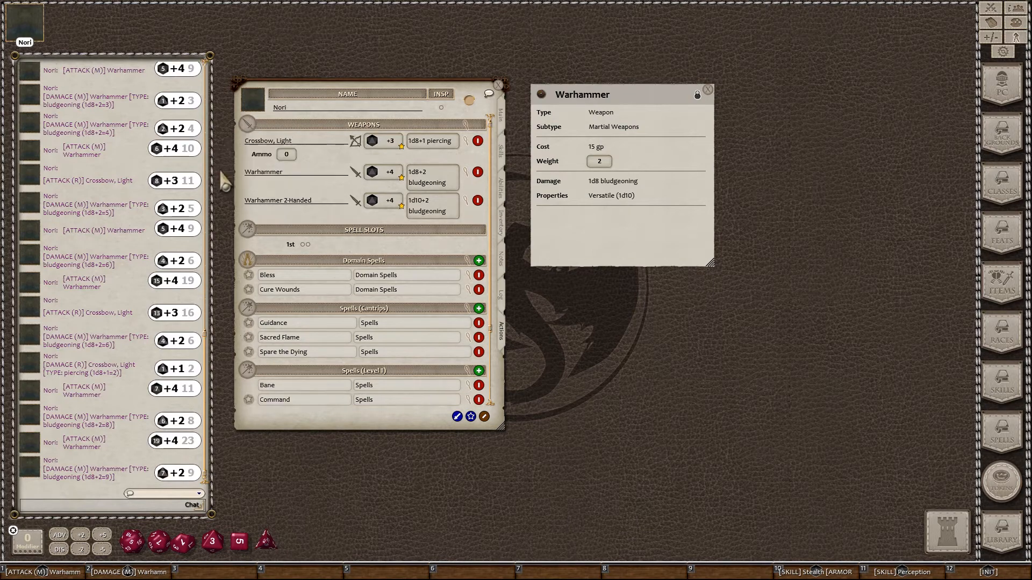
left_click(484, 417)
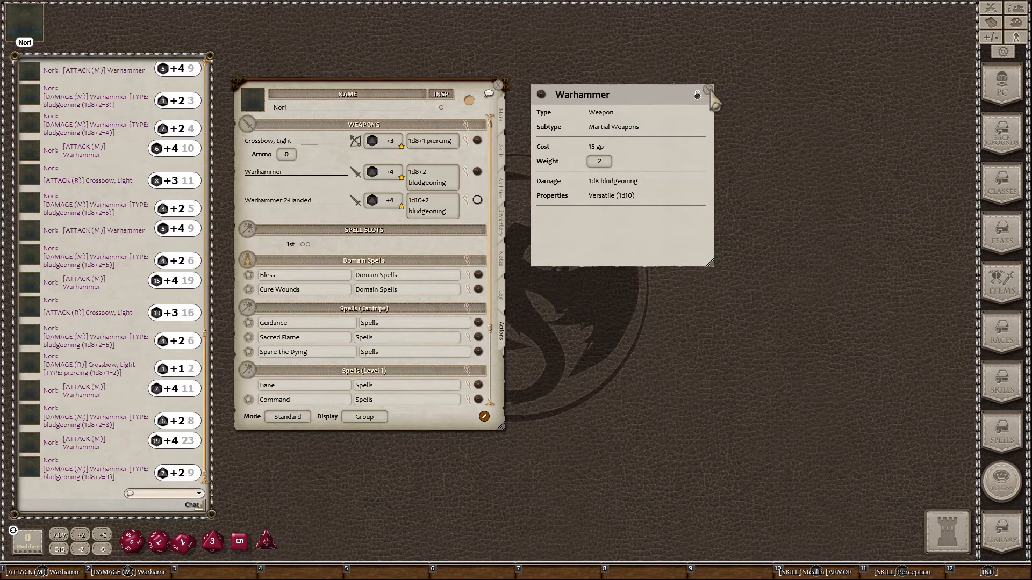
left_click(707, 91)
left_click(477, 172)
Step: Close the Warhammer card and return to Nori's Main page showing Cleric 1, AC 17, 11 HP
left_click(707, 90)
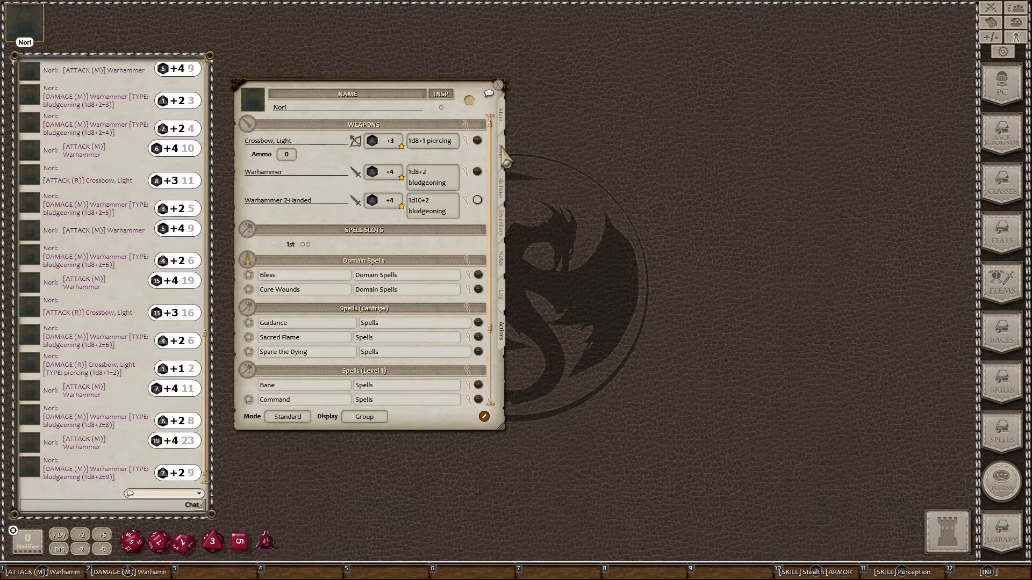
left_click(500, 116)
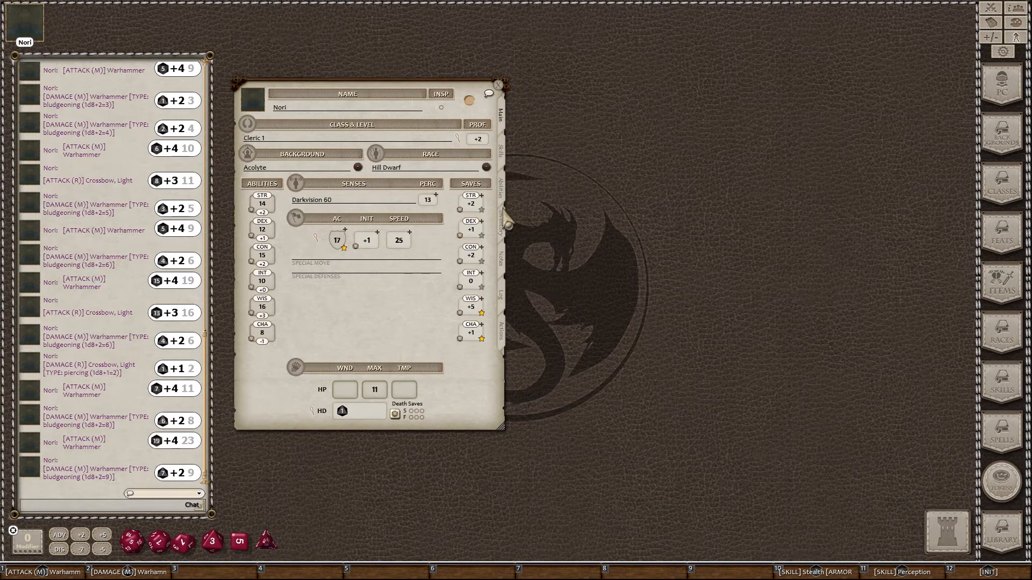
Step: Change the Shield in Nori's inventory from Equipped to Carried
left_click(504, 218)
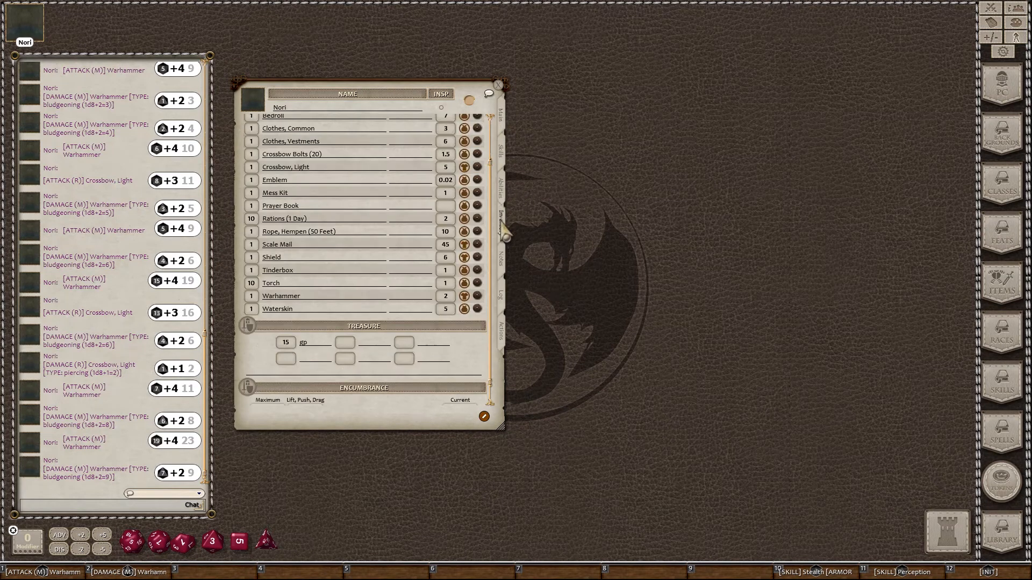
left_click(463, 259)
left_click(465, 259)
left_click(501, 115)
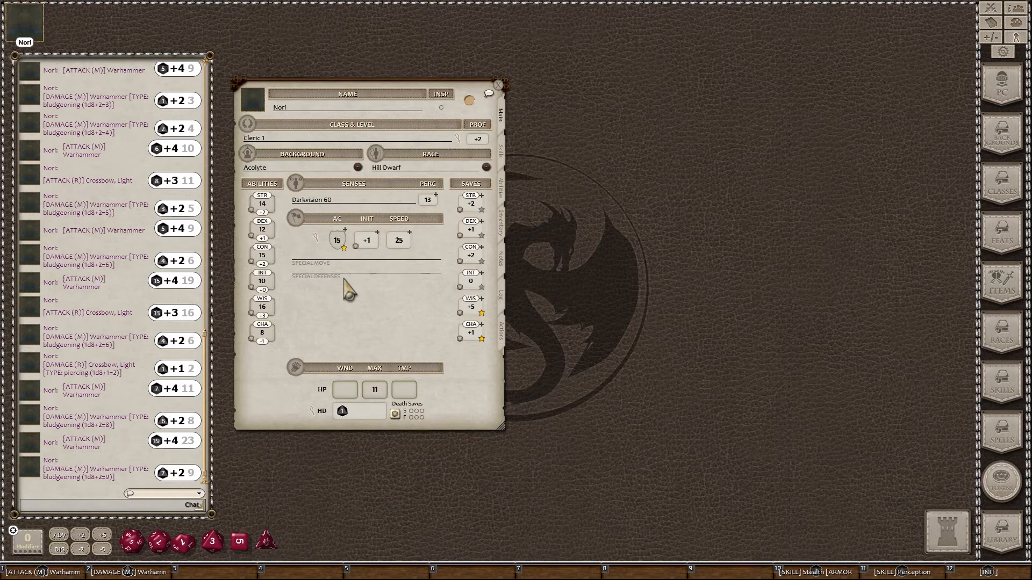
left_click(503, 234)
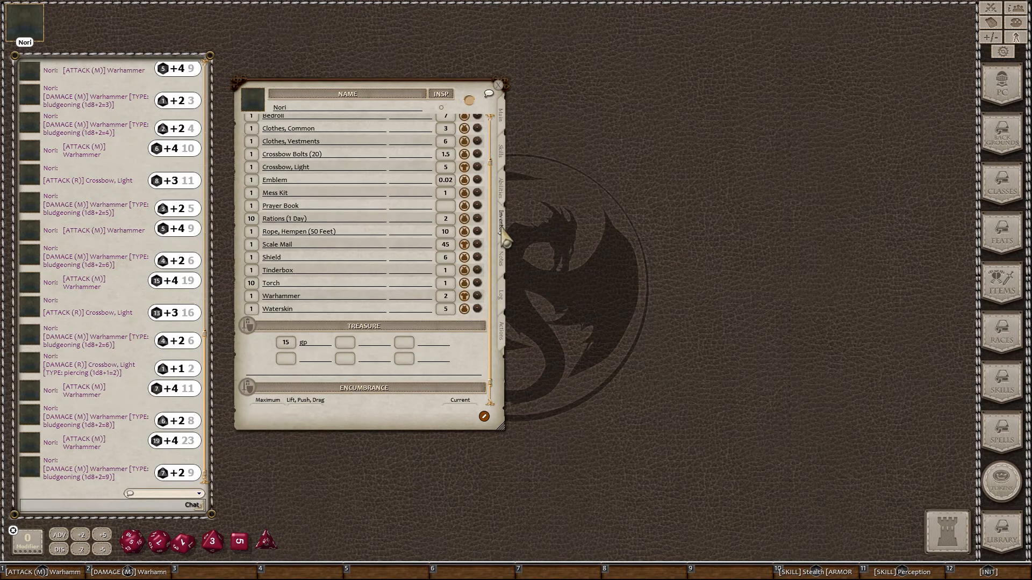
left_click(465, 258)
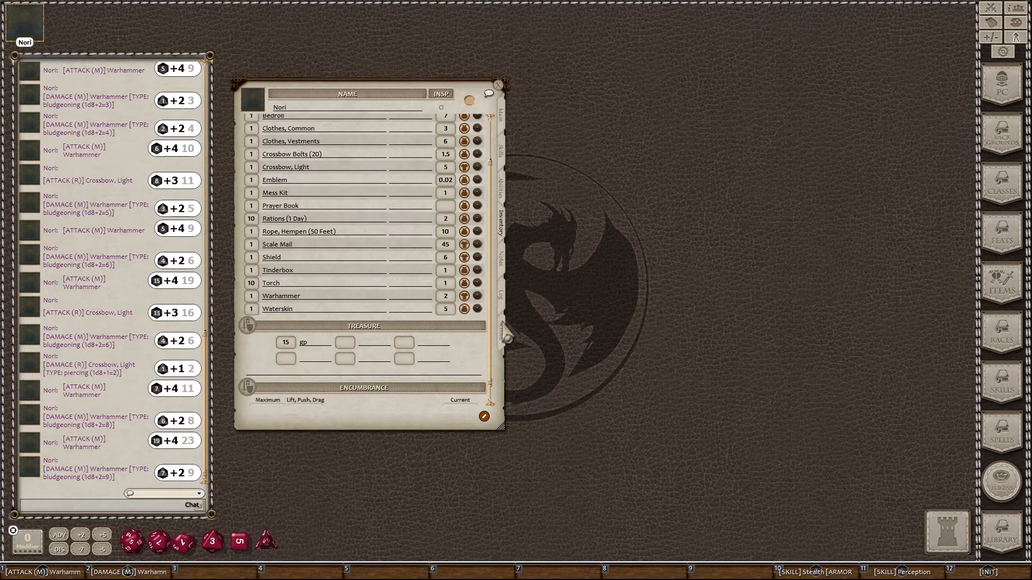
left_click(504, 332)
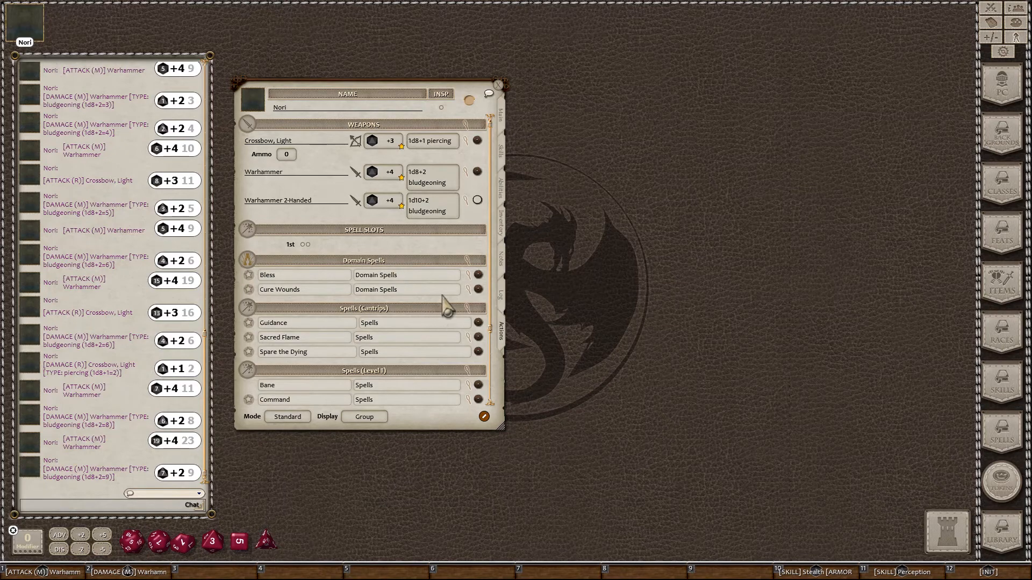
left_click(503, 226)
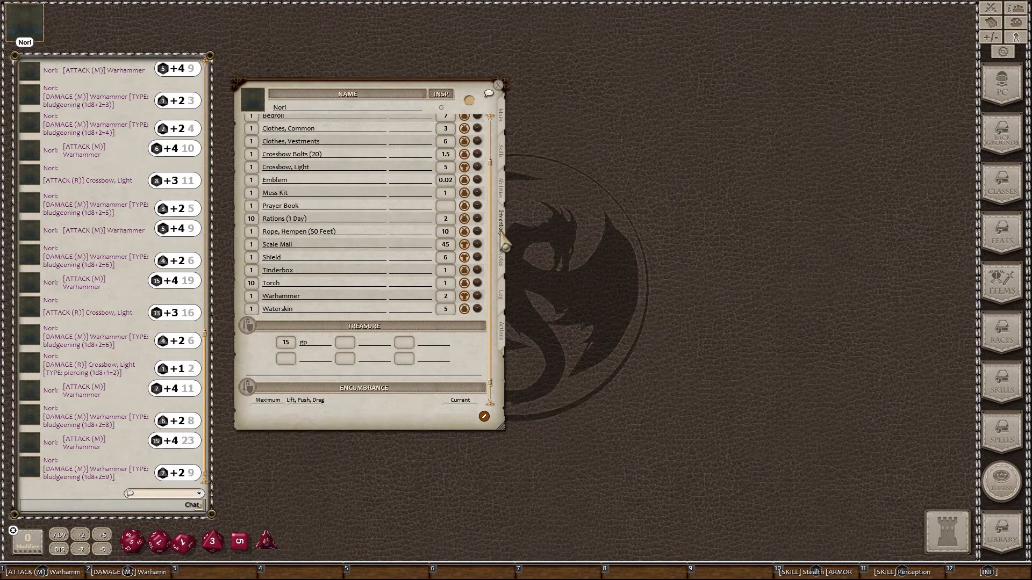
left_click(464, 257)
left_click(464, 258)
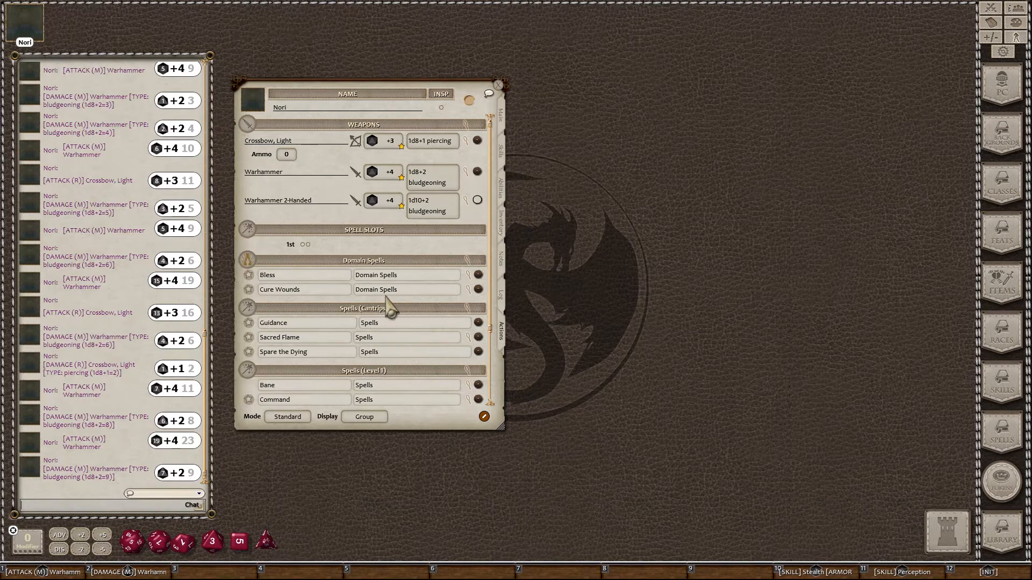
Step: Set the Actions list Display to Actions and Mode to Combat, then view the Abilities page
scroll(387, 309, "down", 5)
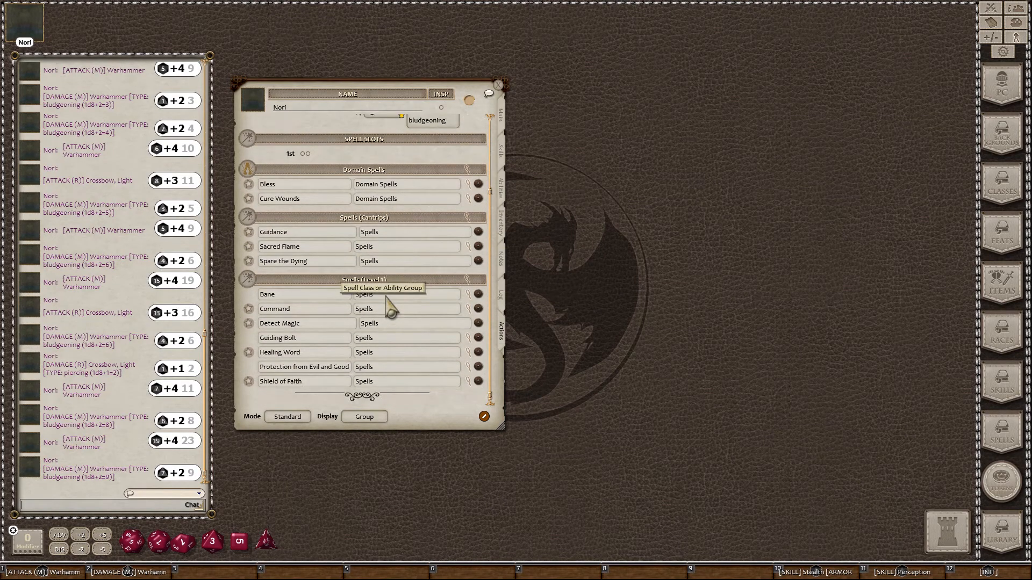
scroll(387, 309, "up", 2)
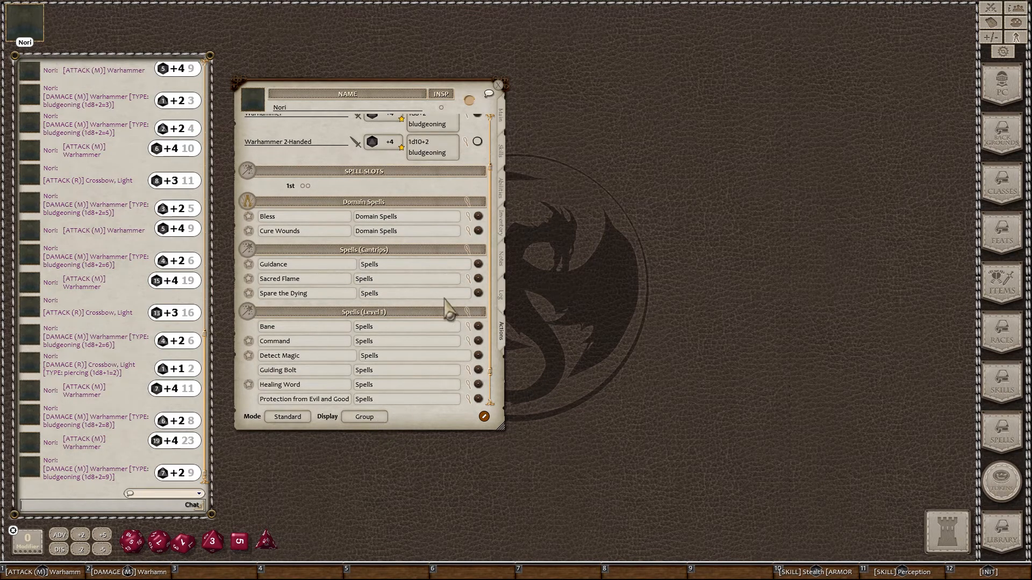
scroll(427, 289, "up", 2)
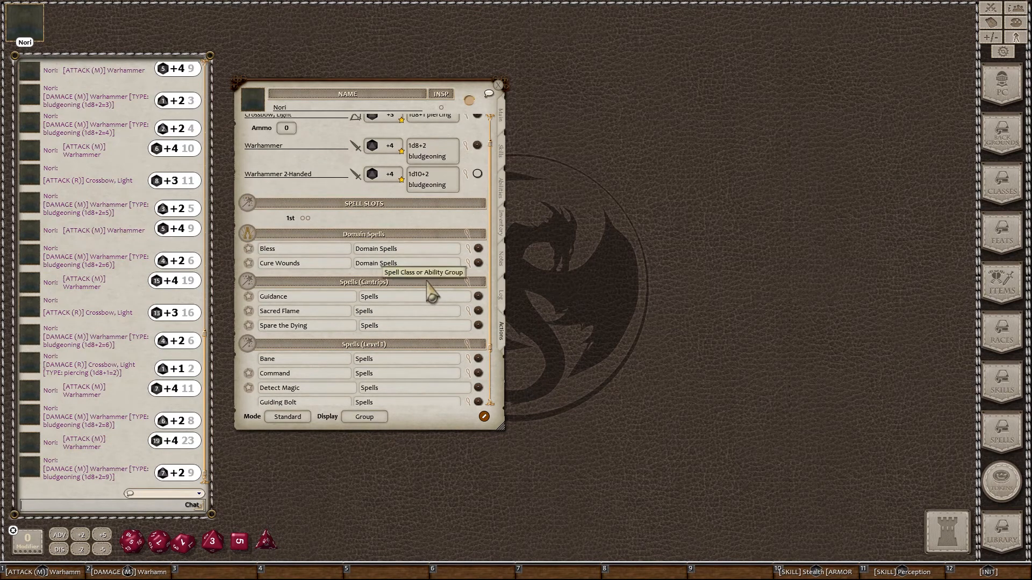
scroll(428, 290, "up", 2)
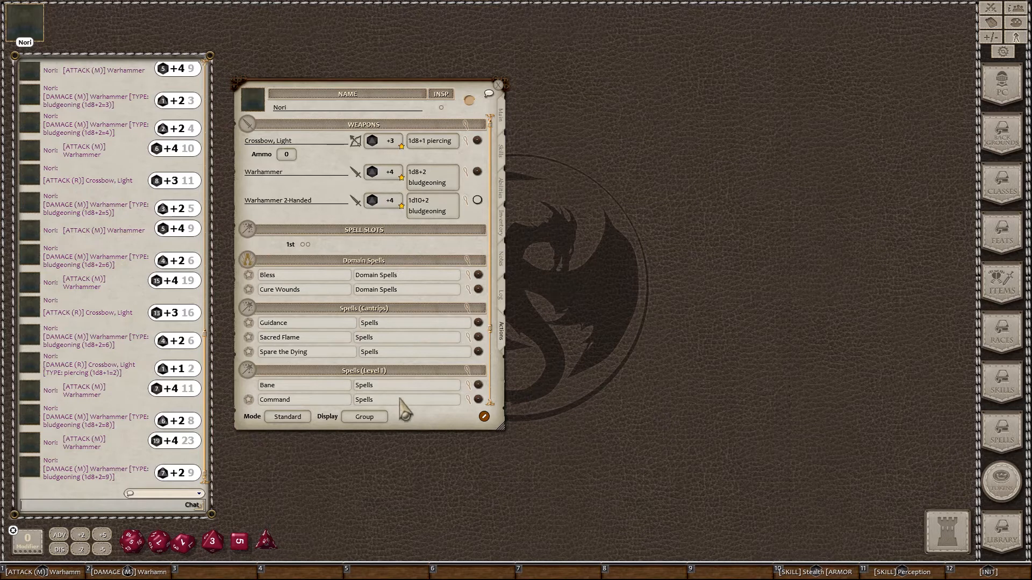
left_click(354, 418)
left_click(355, 418)
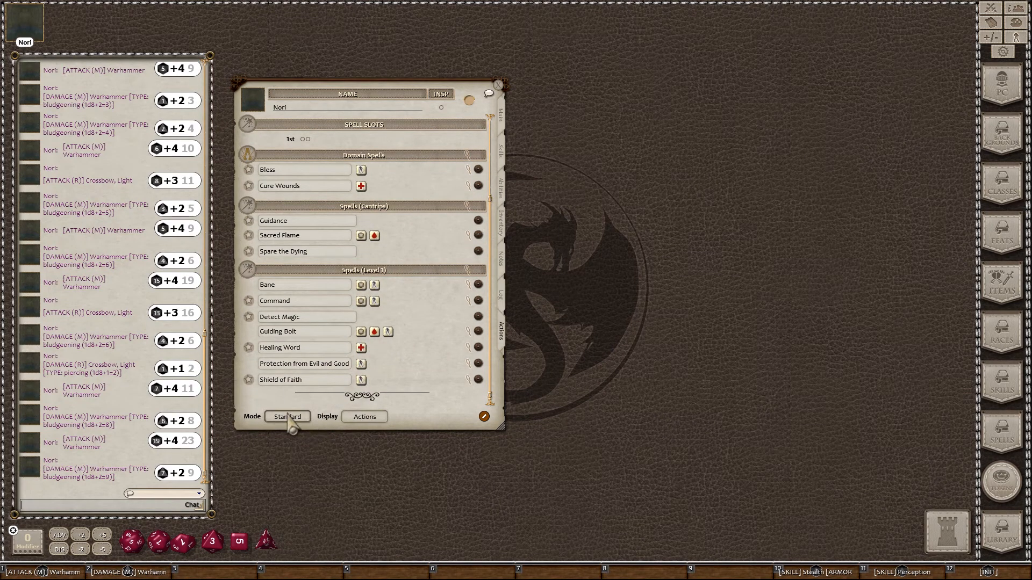
left_click(289, 419)
left_click(289, 418)
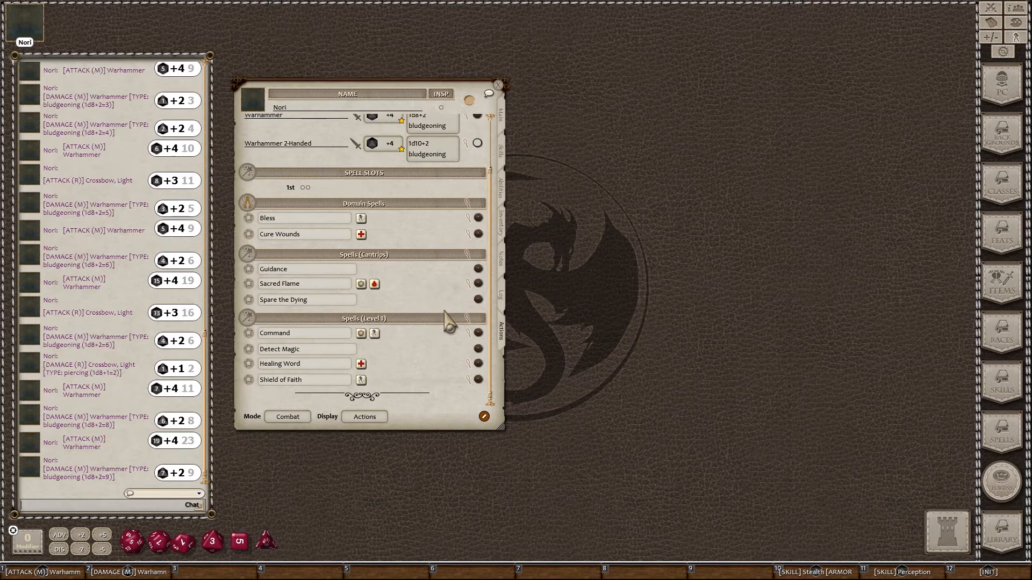
left_click(500, 194)
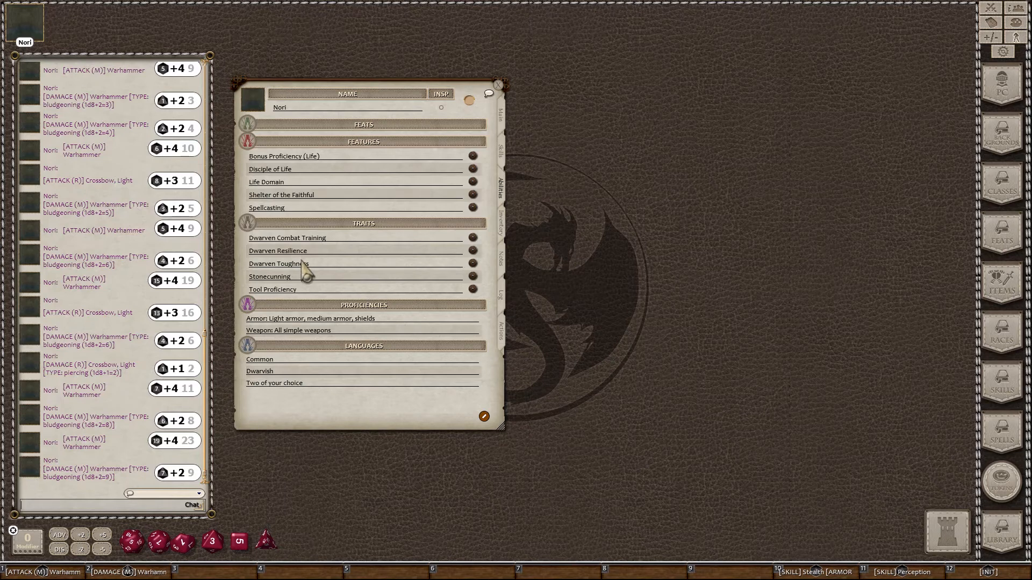
Step: Read the Dwarven Resilience trait, roll a Warhammer 2-Handed attack with ADV, then enable list editing
left_click(473, 250)
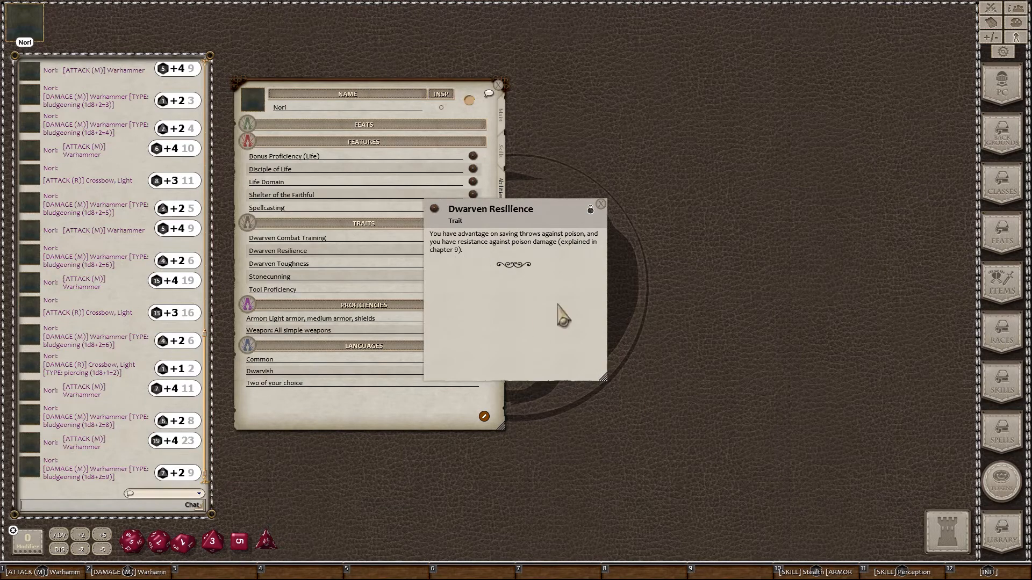
left_click_drag(515, 221, 604, 109)
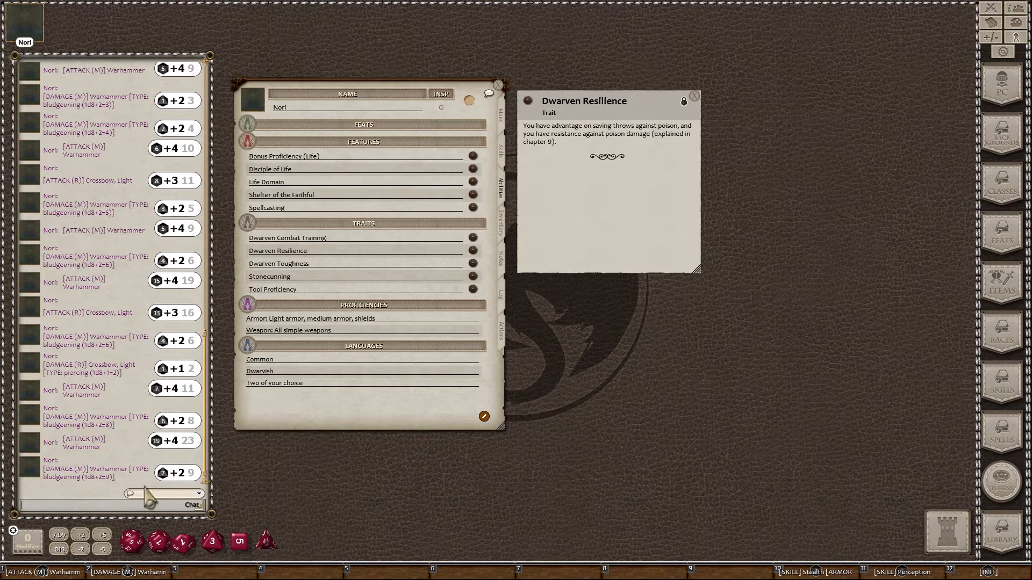
left_click(59, 535)
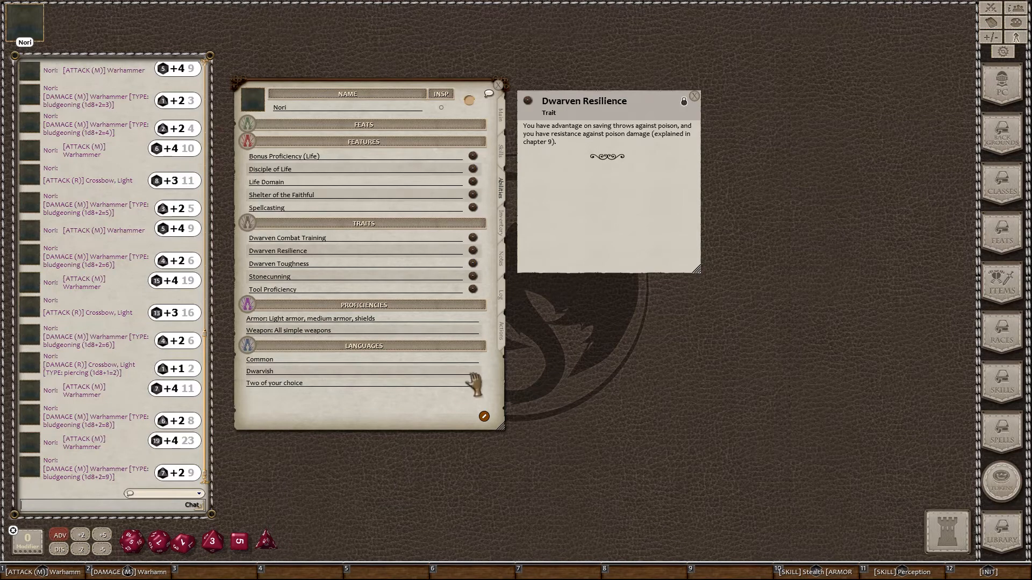
left_click(503, 334)
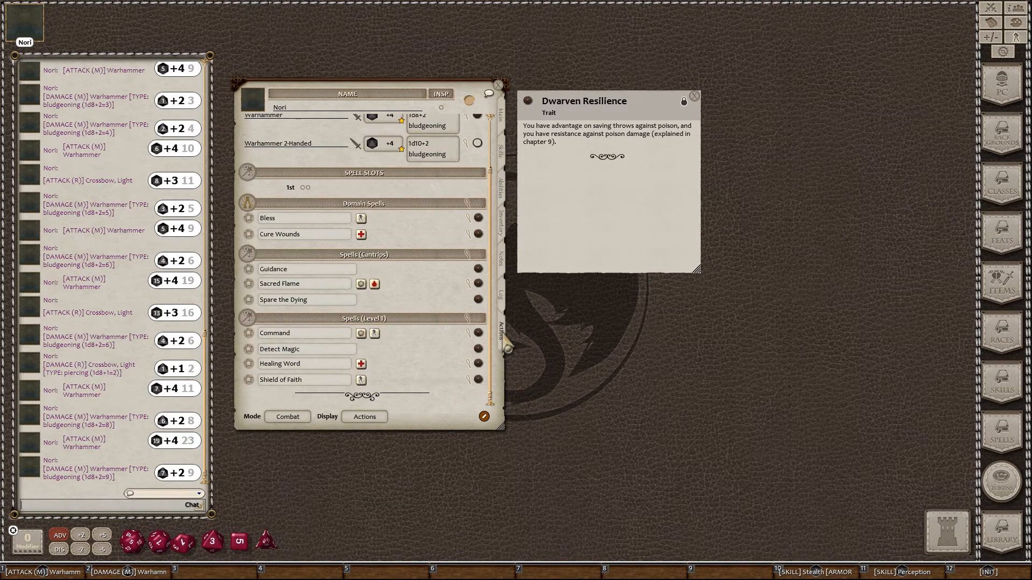
scroll(346, 263, "up", 2)
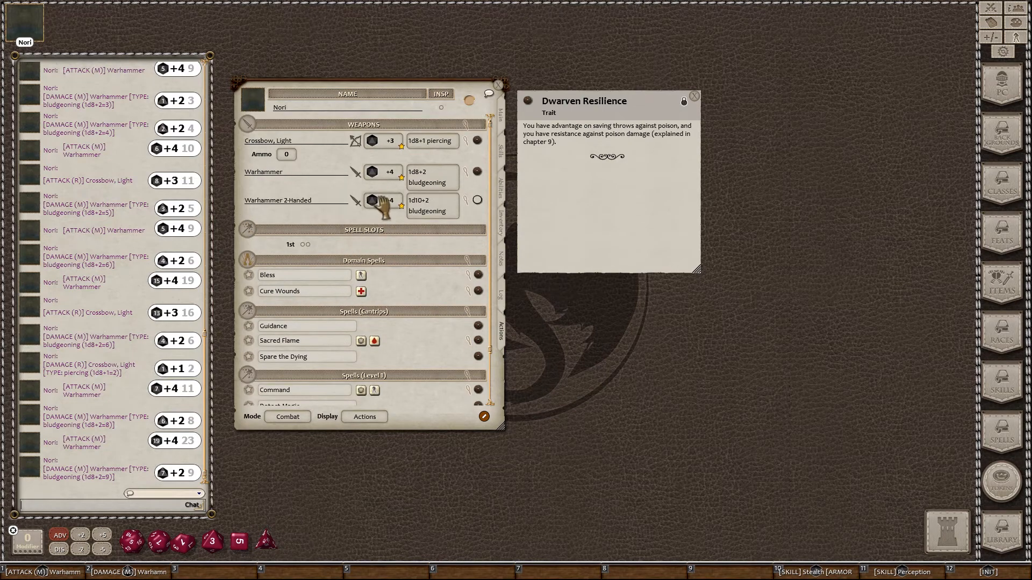
double_click(384, 204)
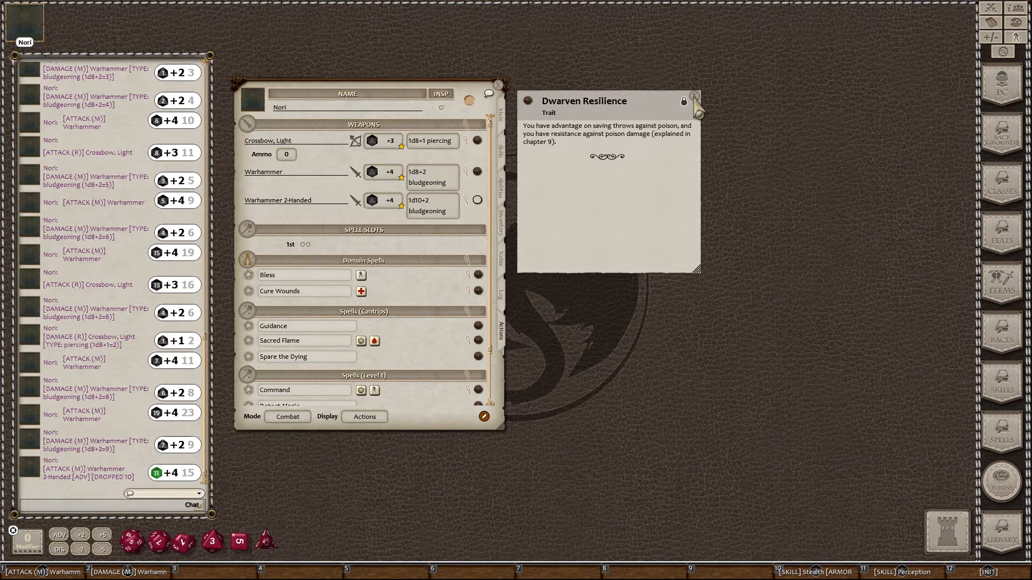
left_click(694, 96)
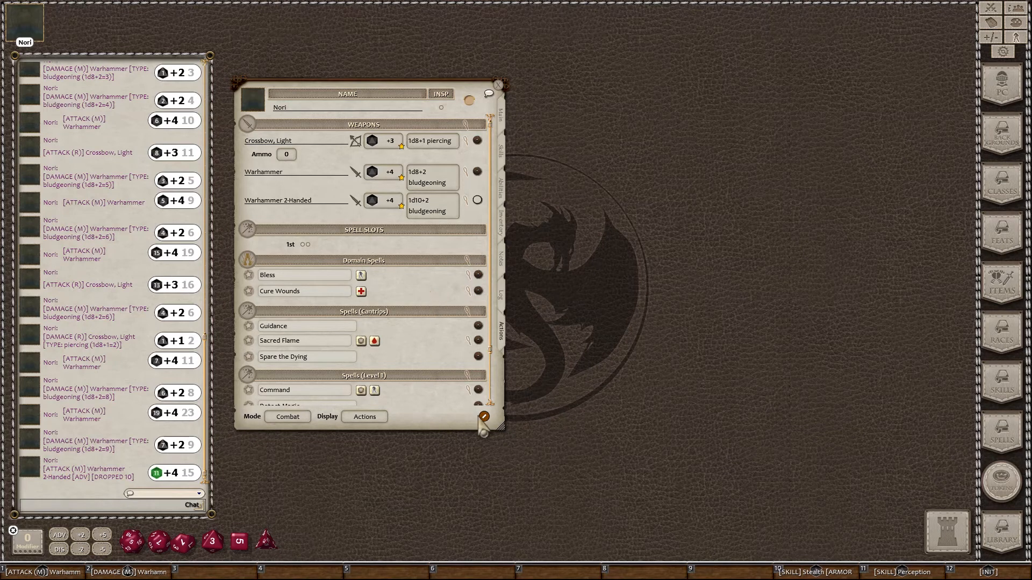
left_click(484, 417)
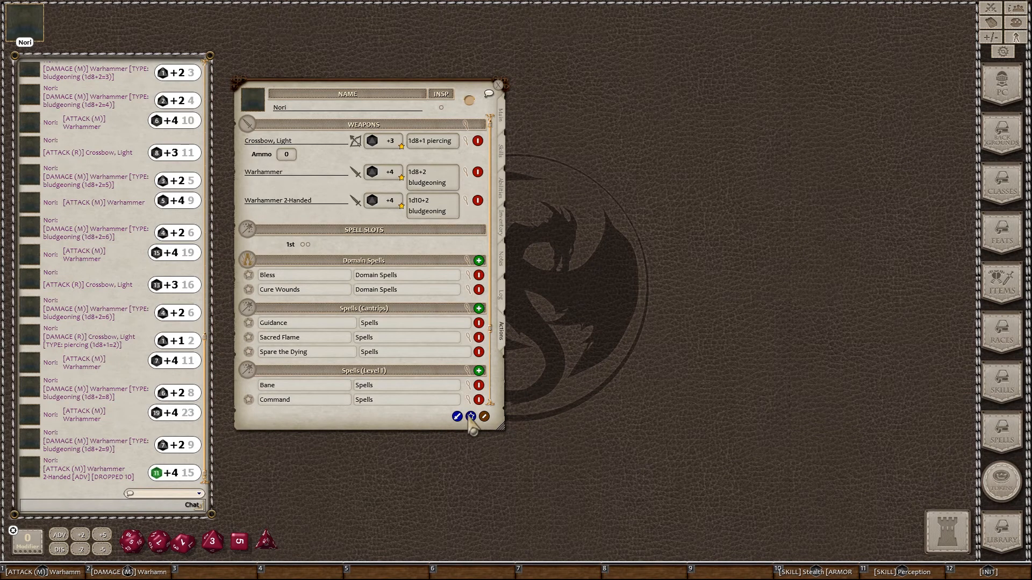
Step: Add a new blank entry under the group 'Racial Abilities' and switch list editing off
left_click(471, 417)
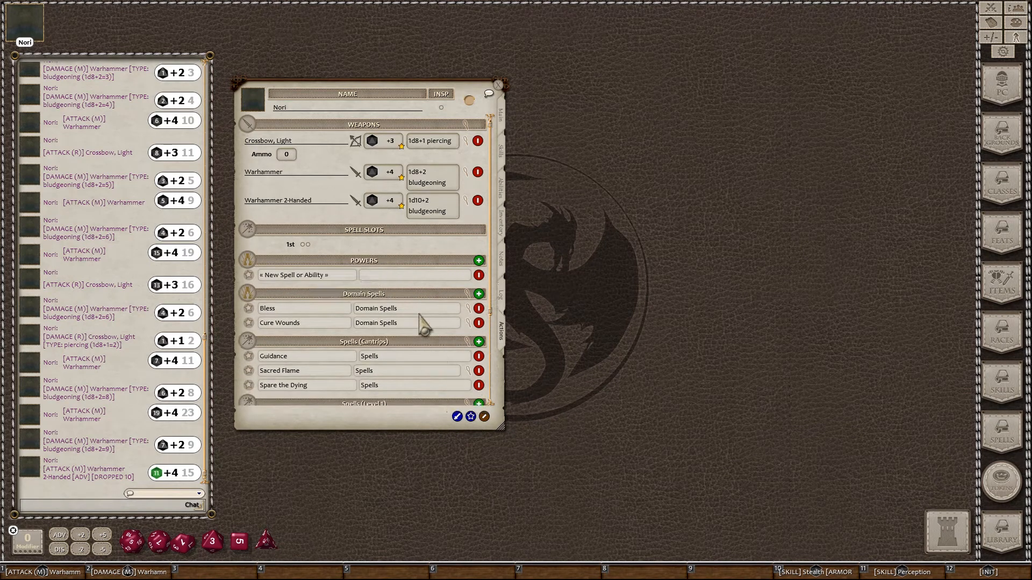
left_click(387, 277)
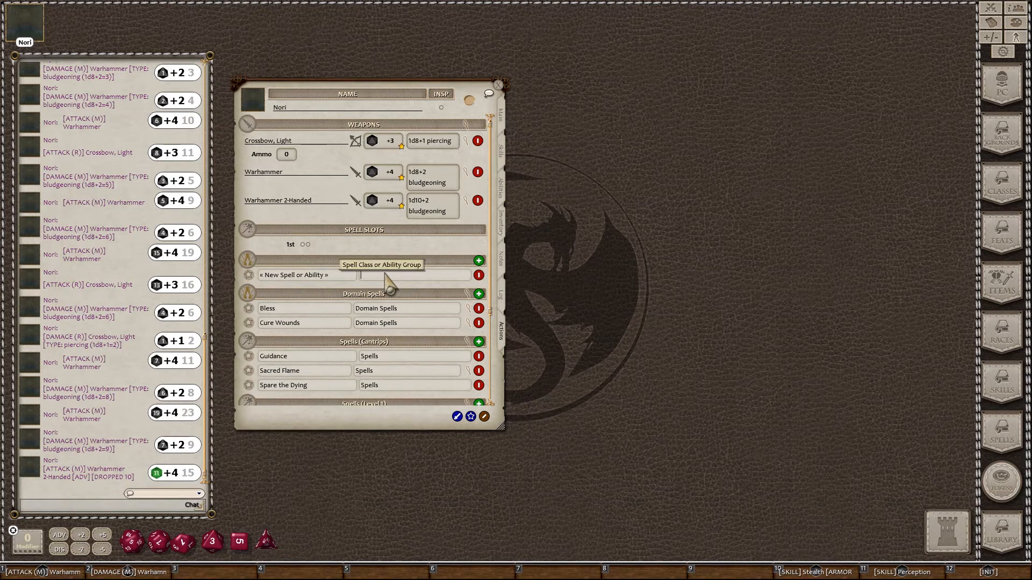
type("Racial Abilities")
key("Return")
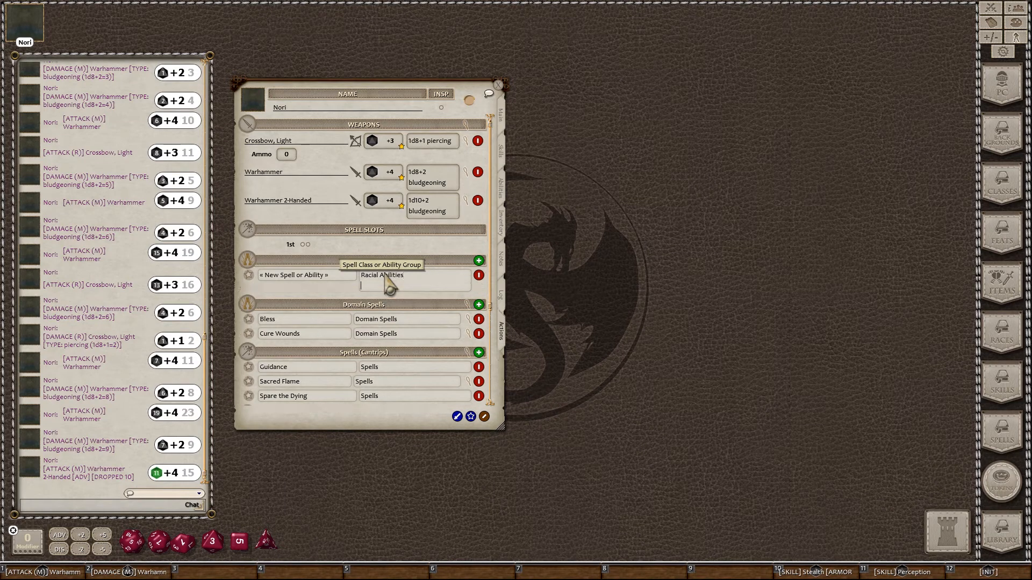
key("BackSpace")
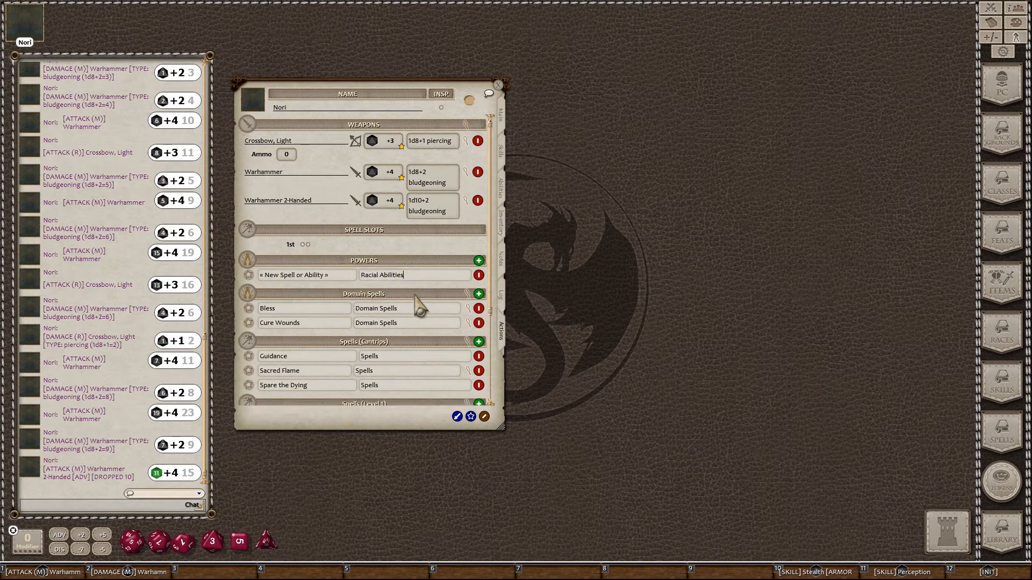
left_click(310, 283)
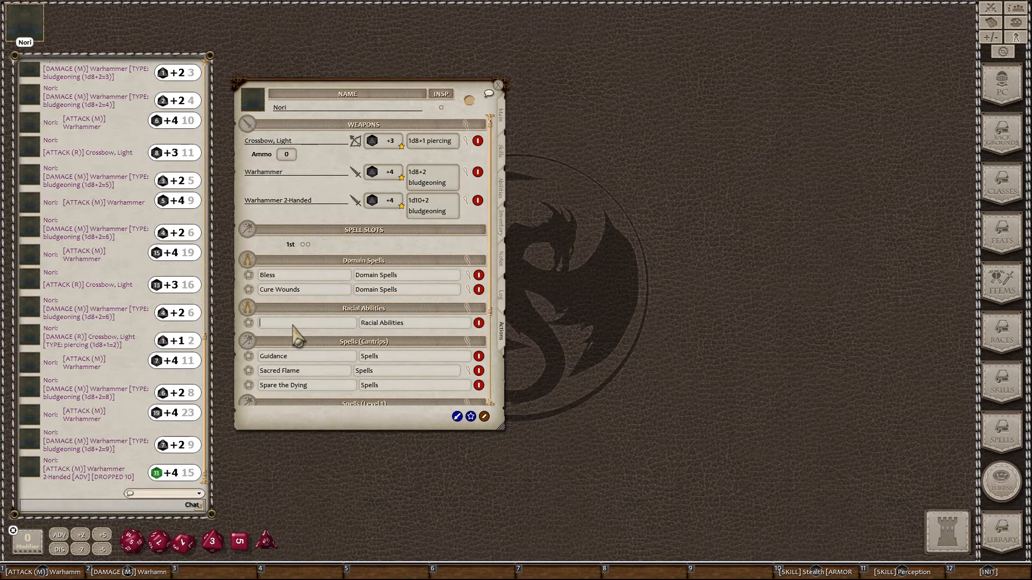
left_click(484, 417)
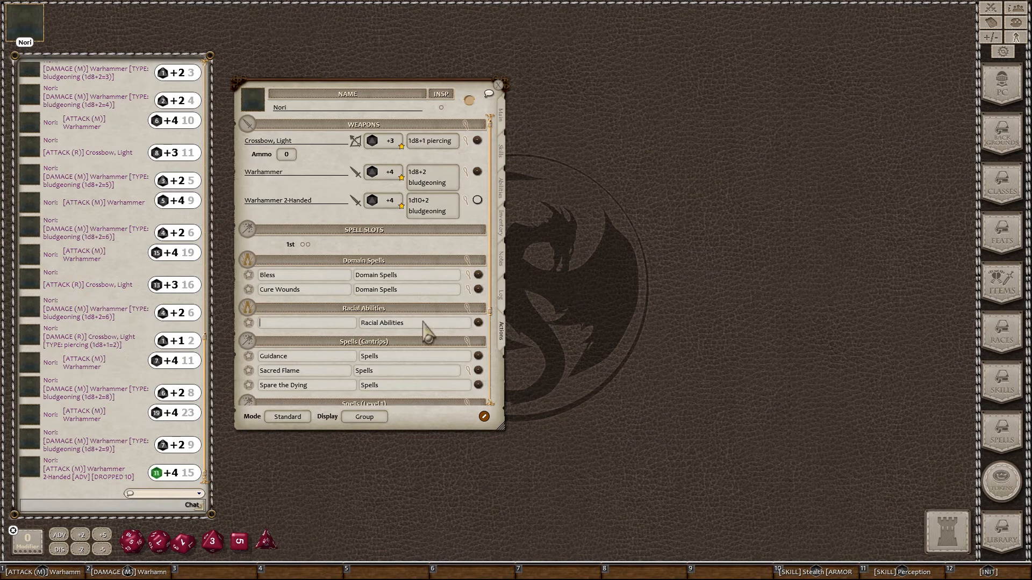
Step: Add an Effect action to the unnamed Racial Abilities entry and open its effect editor
right_click(324, 321)
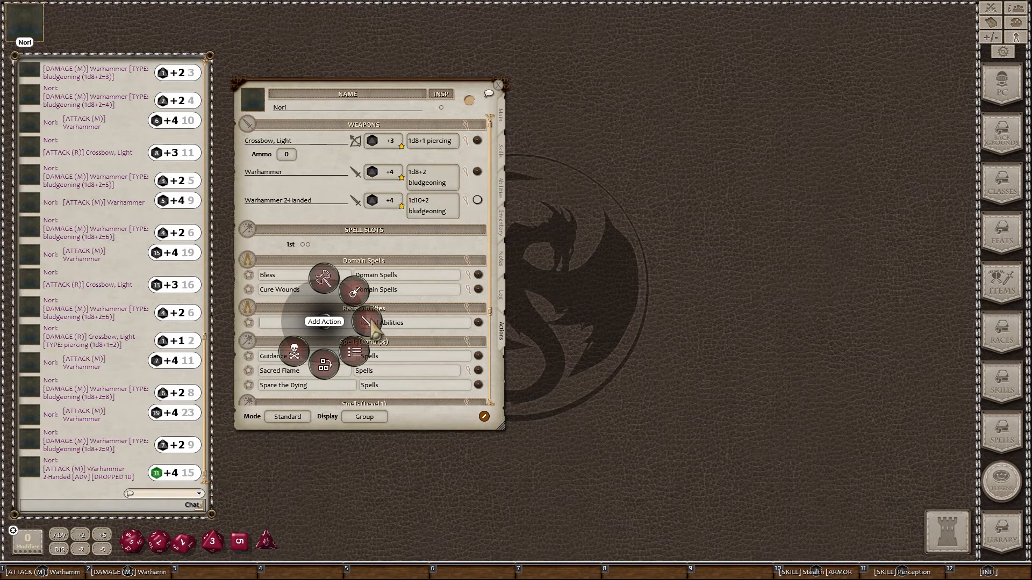
left_click(374, 329)
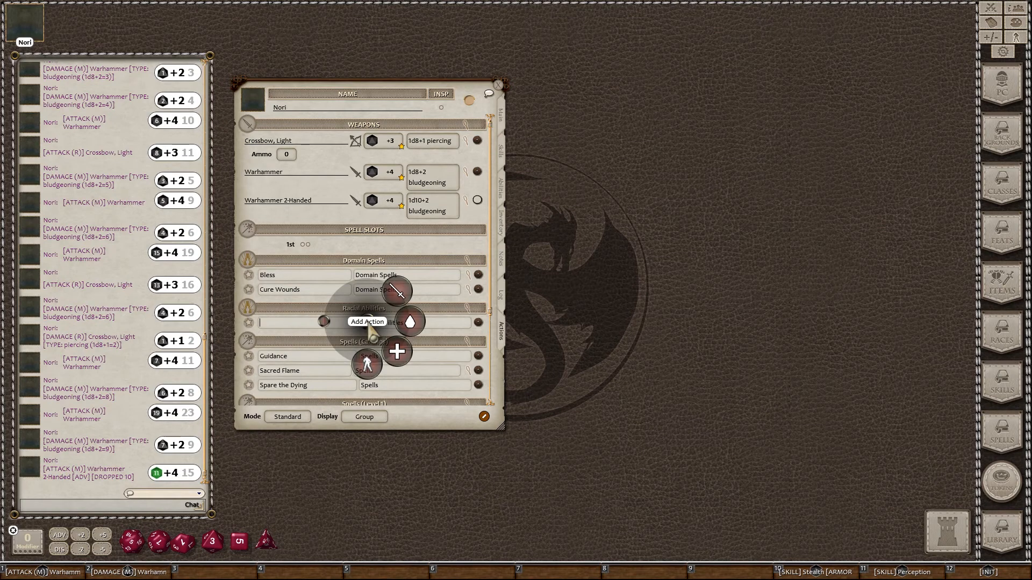
left_click(369, 367)
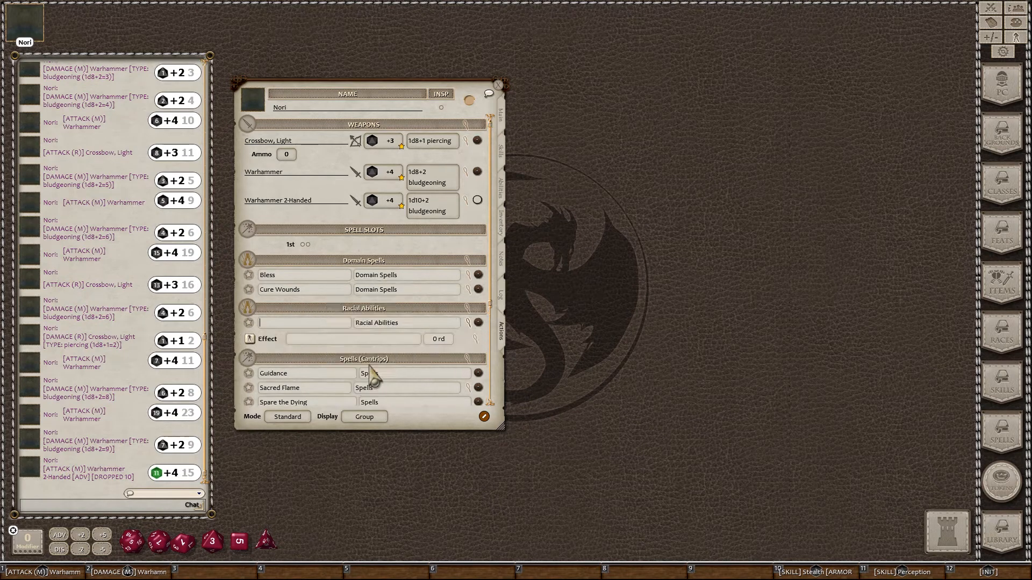
left_click(311, 340)
left_click(475, 339)
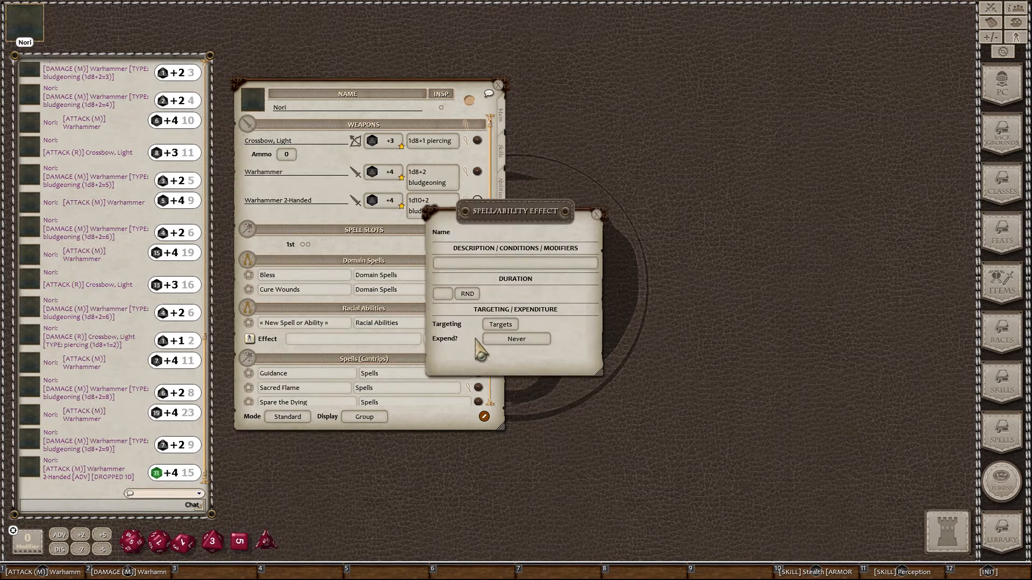
left_click(493, 263)
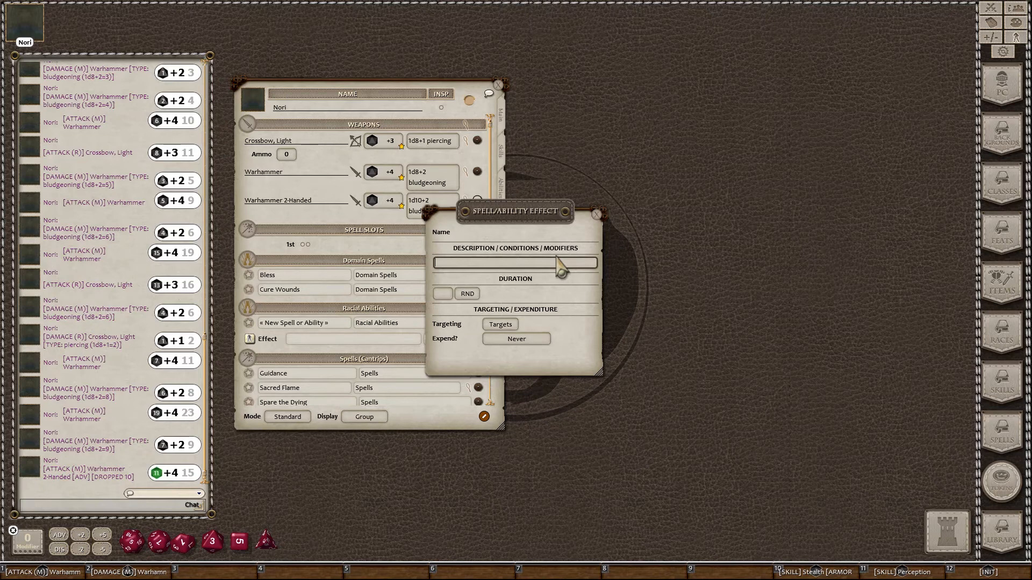
left_click_drag(537, 220, 629, 104)
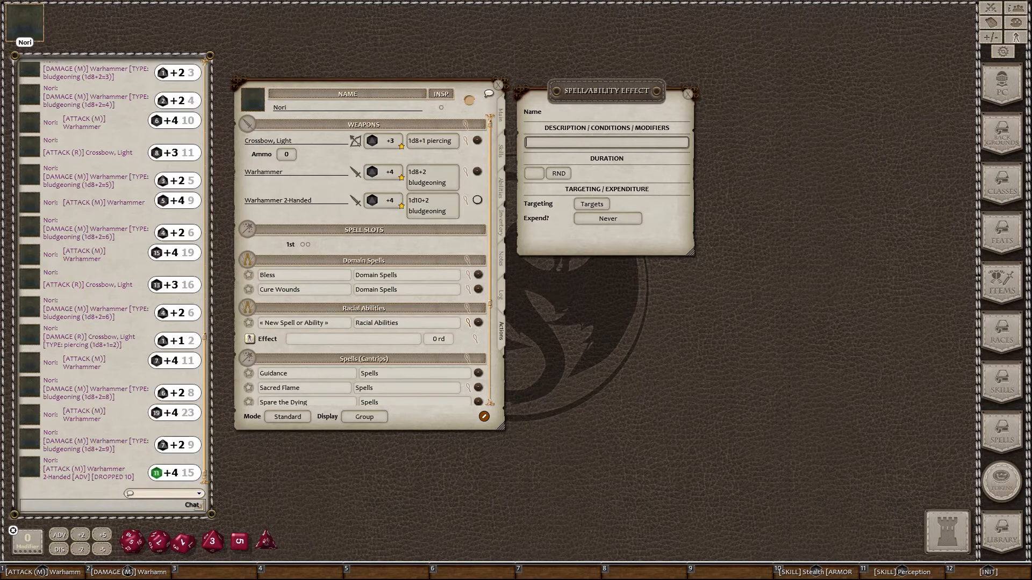
left_click(729, 382)
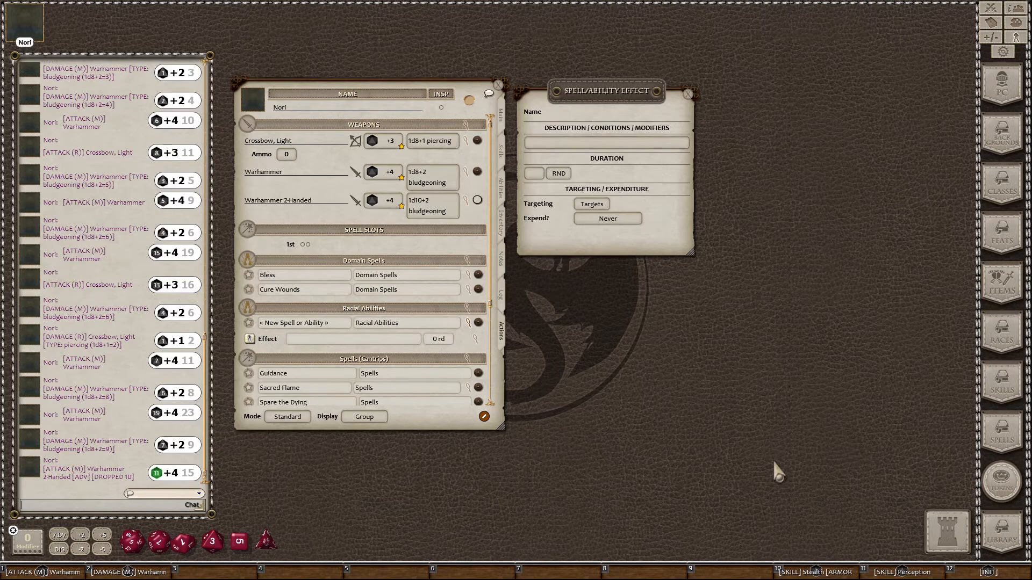
Step: Load the 5E Race Trait Effects Coding module from the Library's Modules list
left_click(1005, 535)
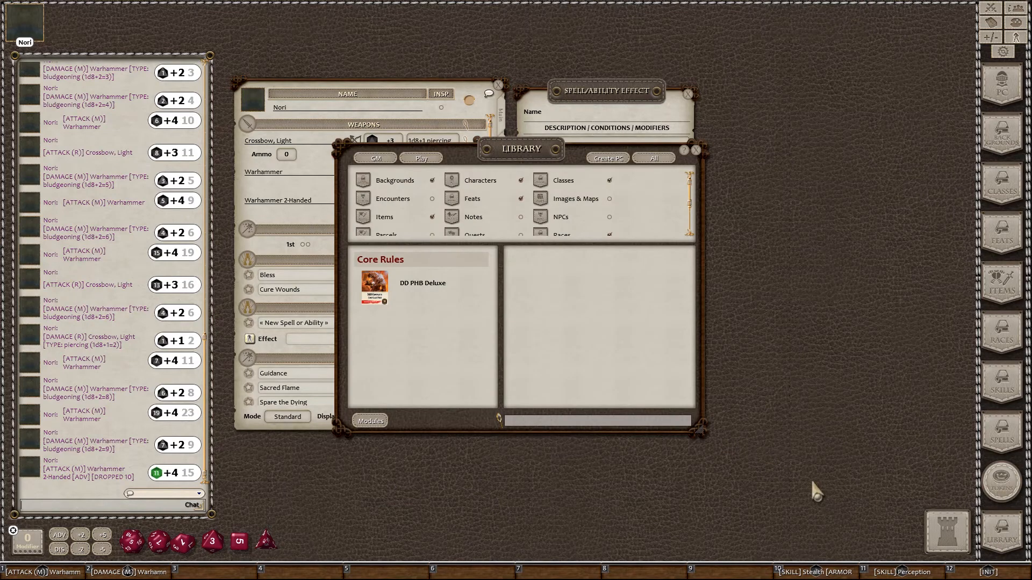
left_click(376, 422)
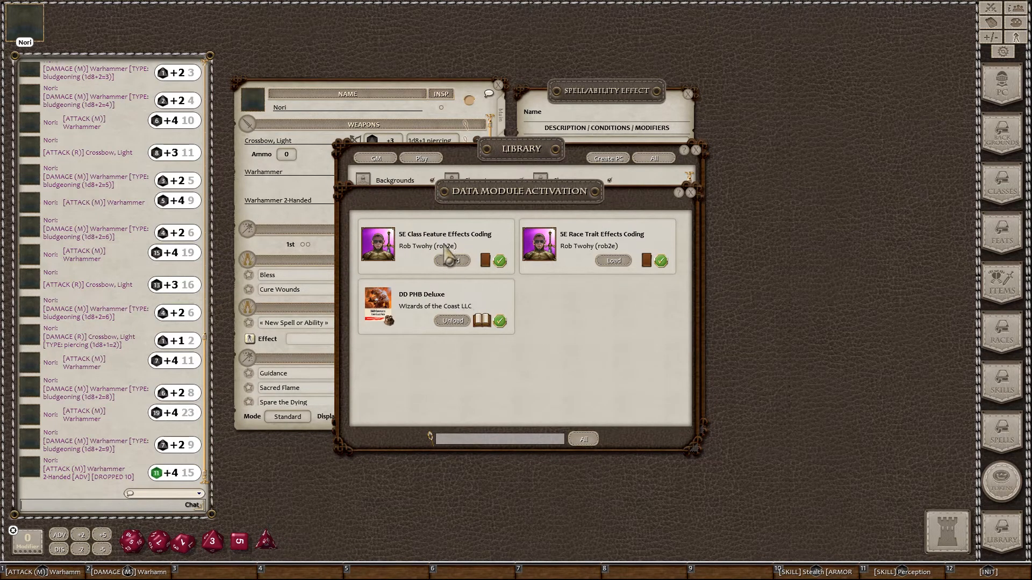
left_click(614, 261)
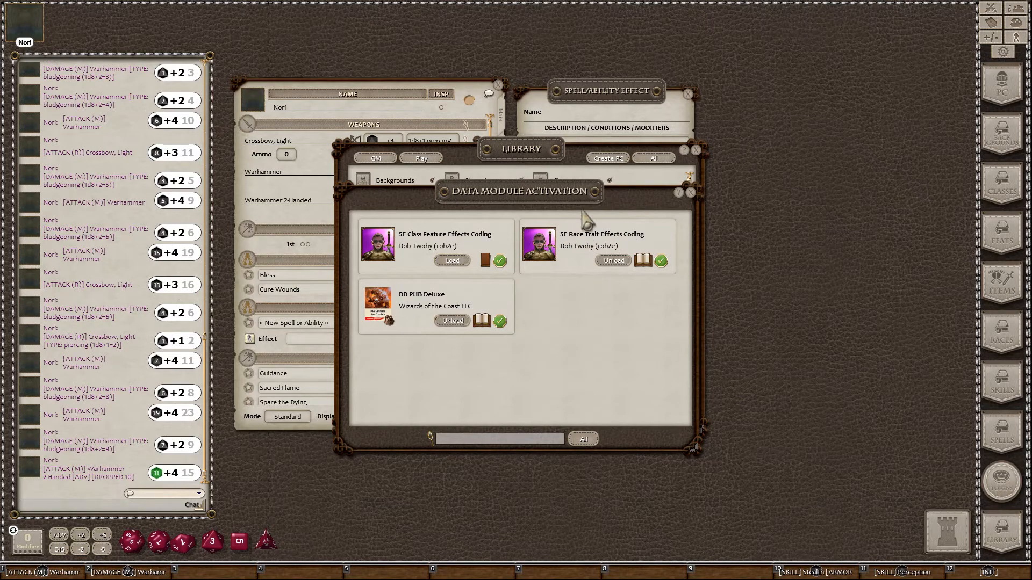
left_click(691, 193)
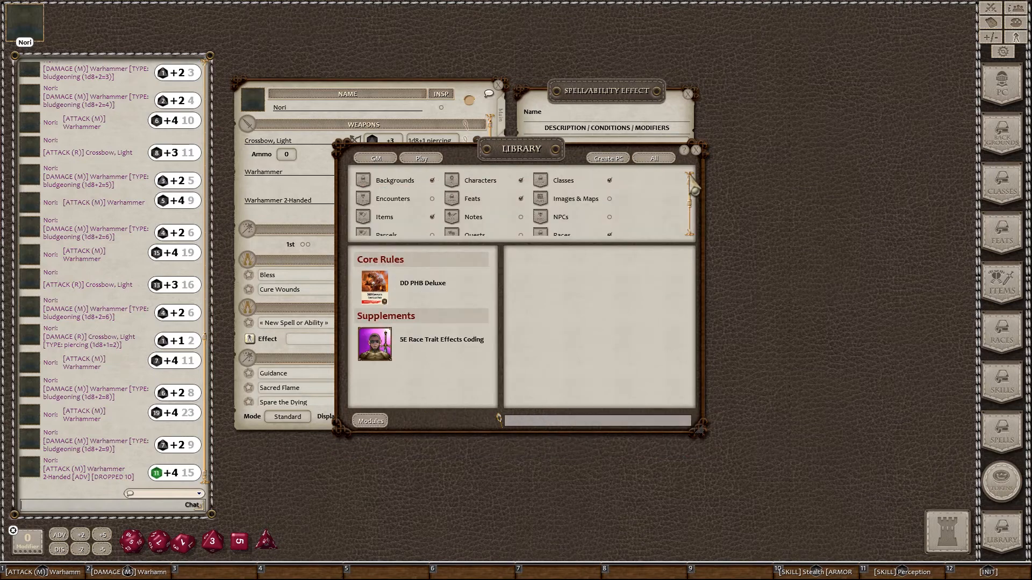
left_click(696, 150)
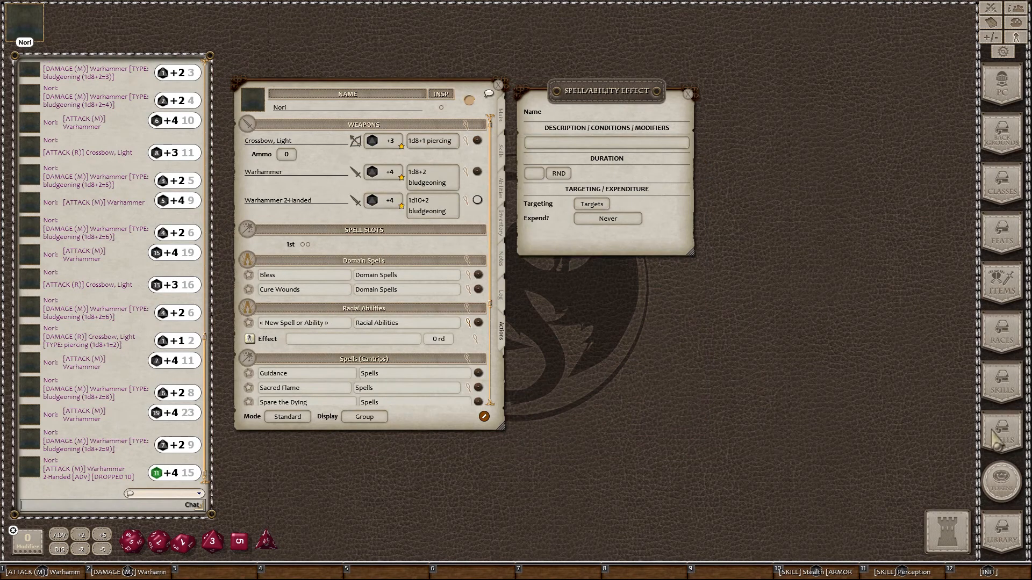
Step: Drag Dwarf: Dwarven Resilience from the module's Spells list onto Nori's Racial Abilities
left_click(1001, 535)
left_click(454, 350)
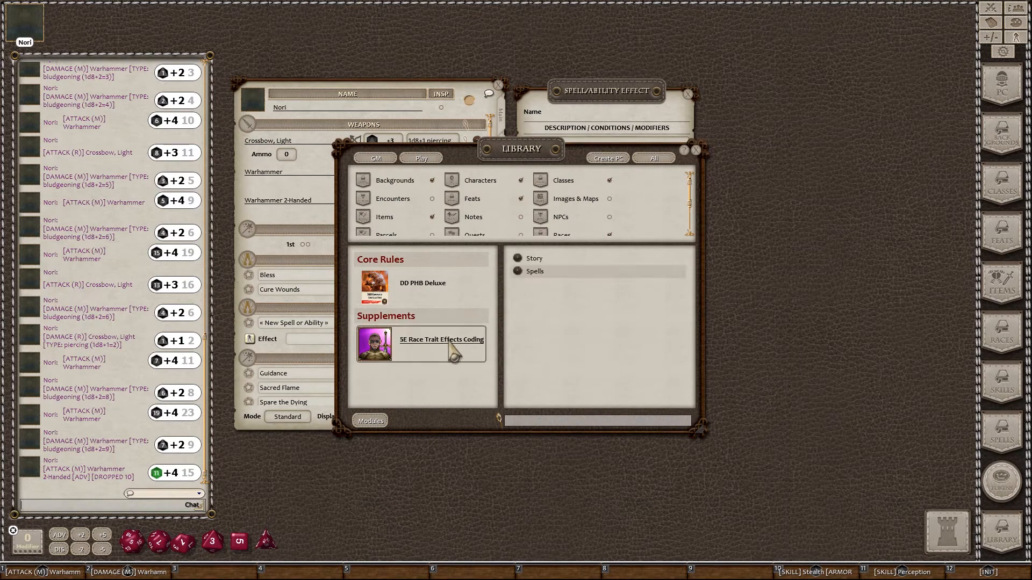
left_click(535, 271)
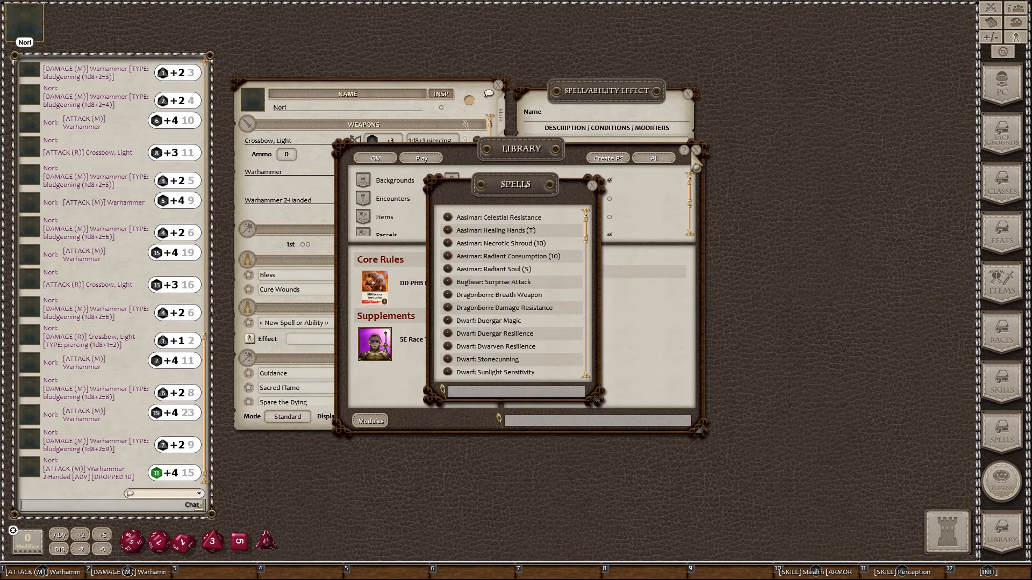
left_click(696, 150)
left_click_drag(531, 185, 799, 135)
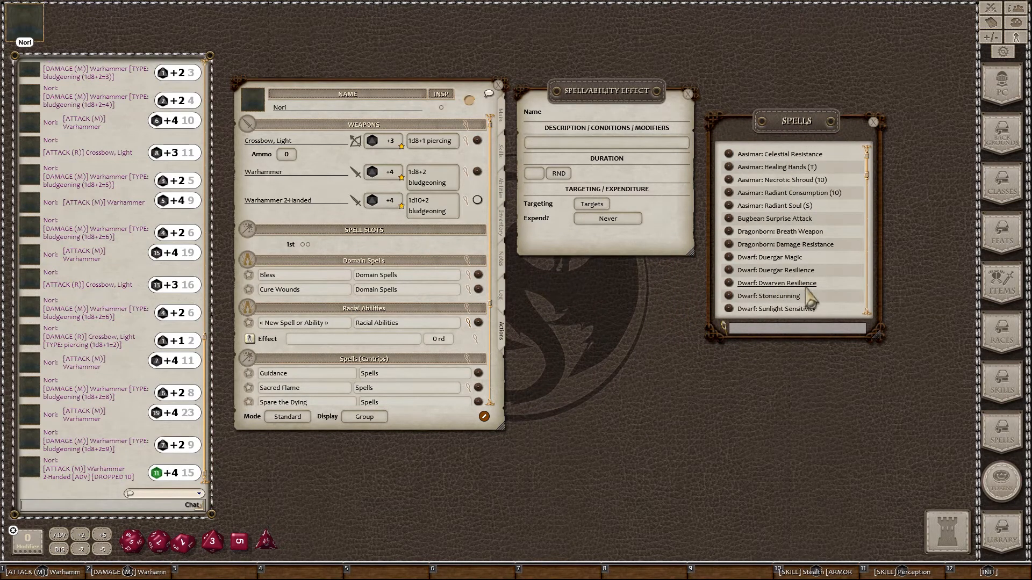
scroll(768, 269, "down", 1)
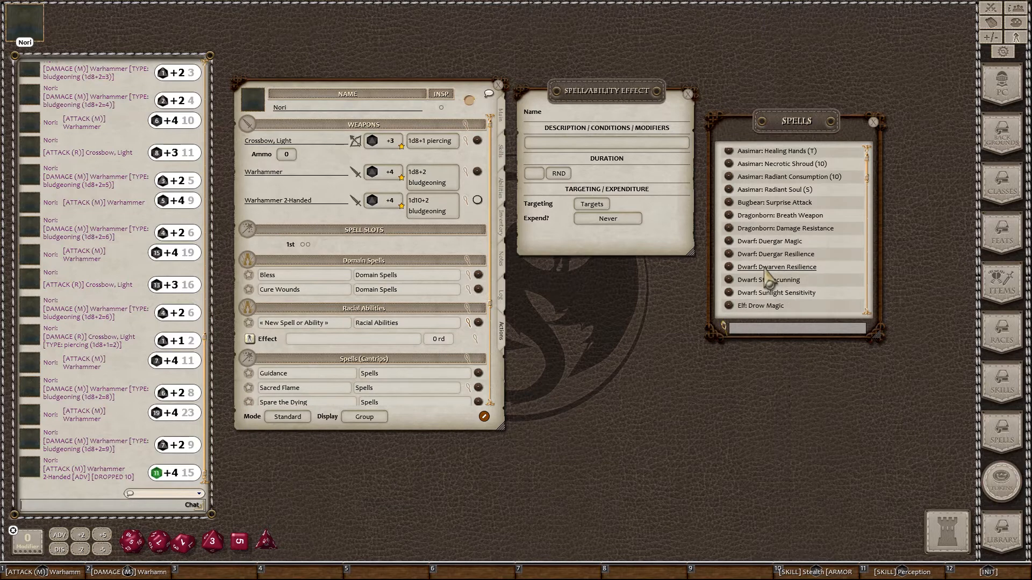
left_click(767, 269)
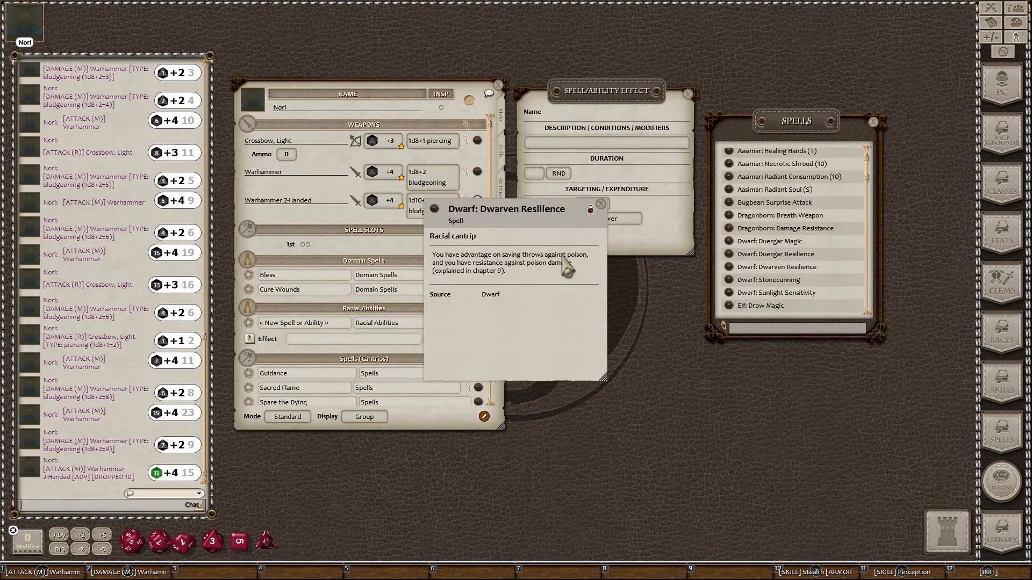
left_click(601, 204)
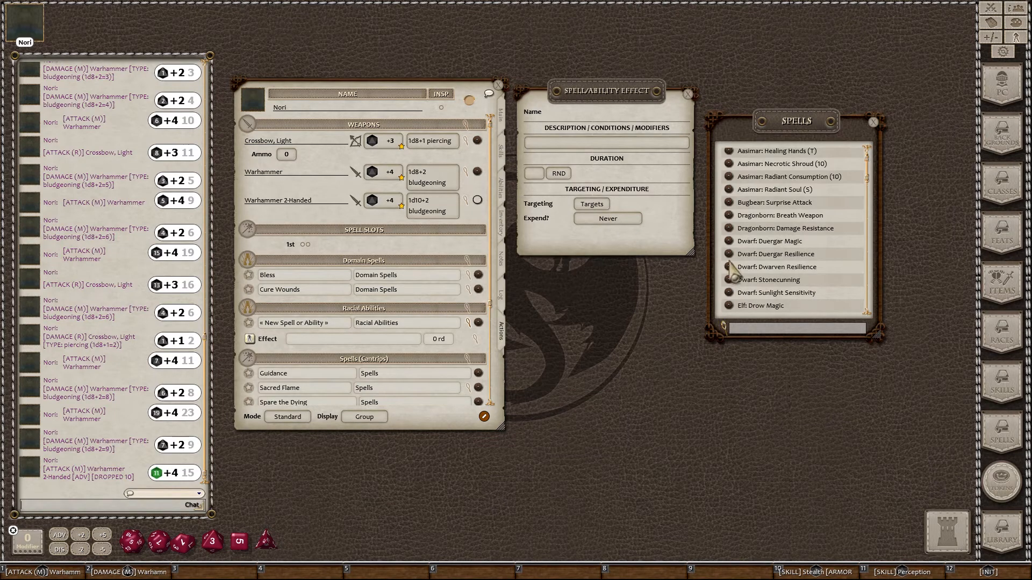
left_click_drag(732, 268, 385, 340)
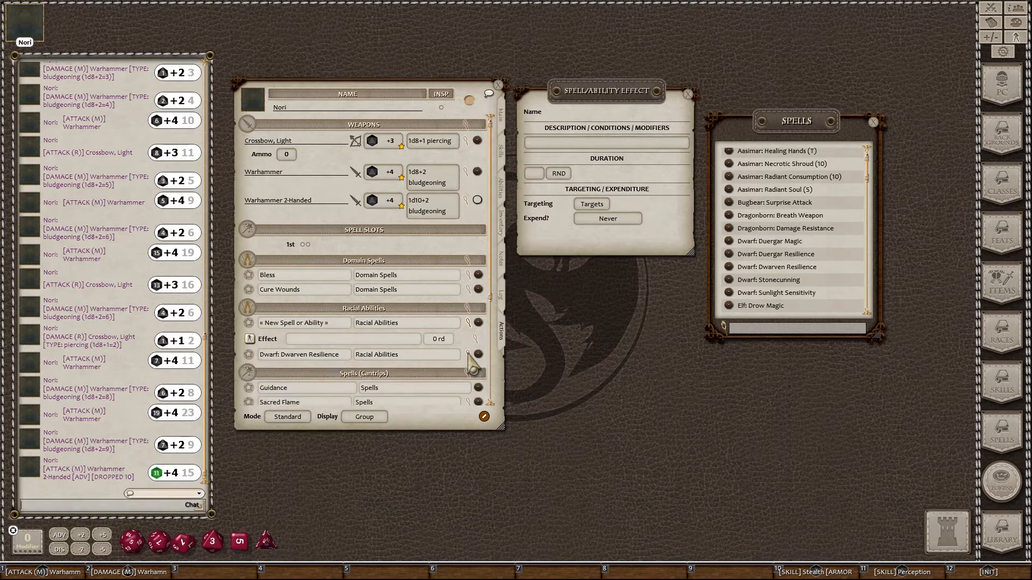
Step: Copy the Dwarven Resilience description (RESIST: poison, advantage vs. poison) into the blank effect, targeting Self
left_click(474, 371)
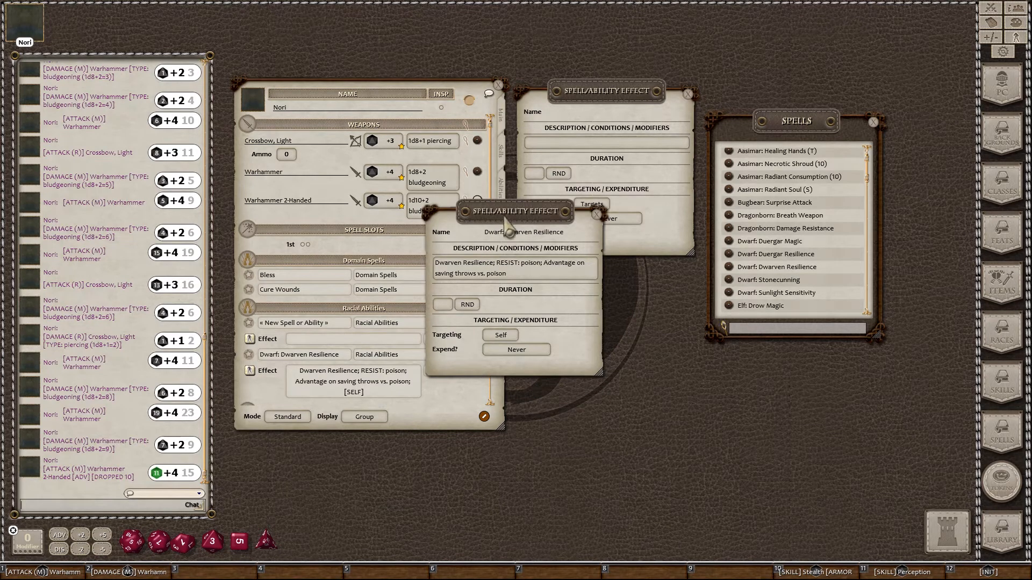
left_click_drag(491, 240, 582, 303)
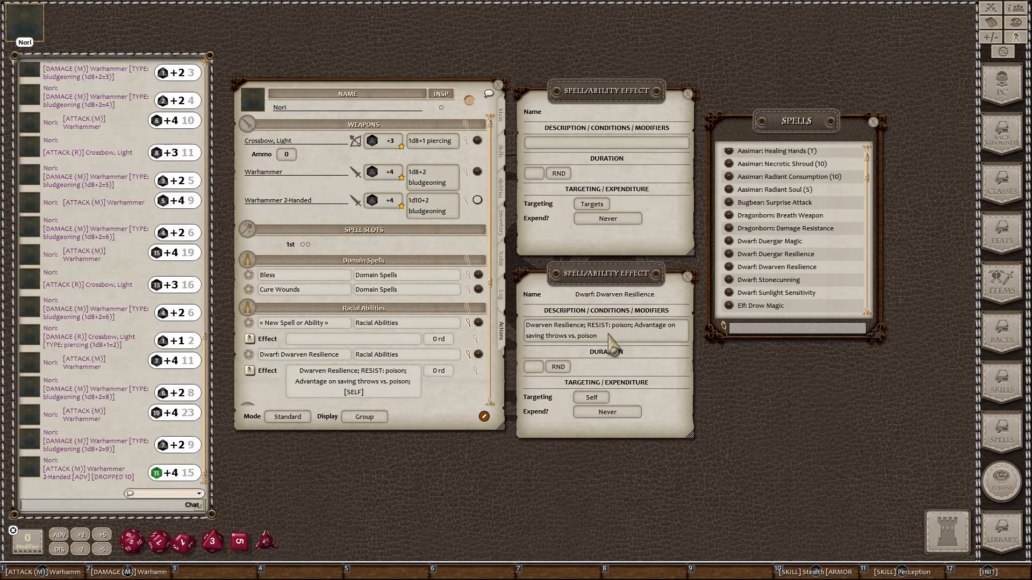
left_click_drag(616, 340, 535, 326)
key("ctrl+c")
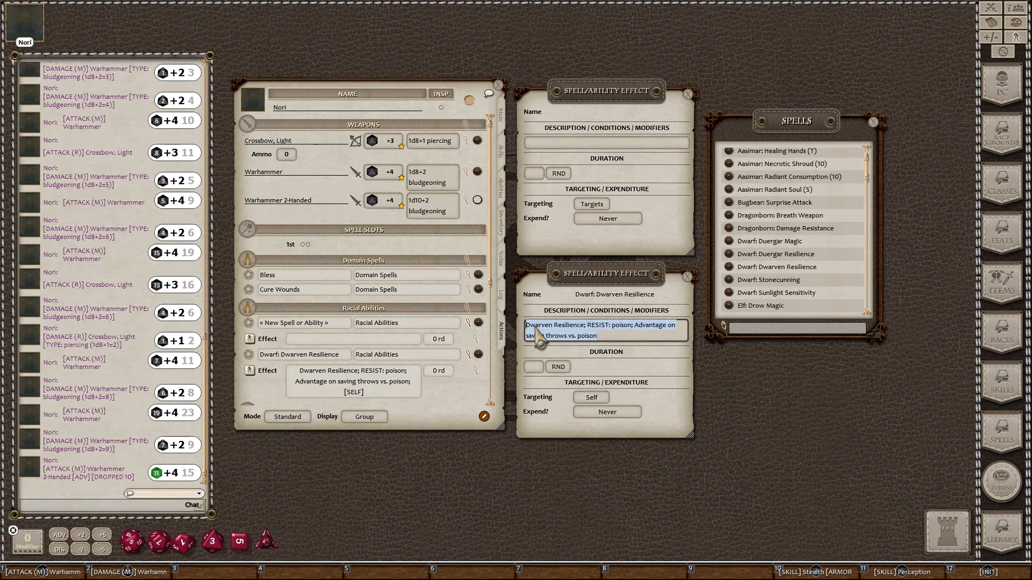
left_click(571, 144)
key("ctrl+v")
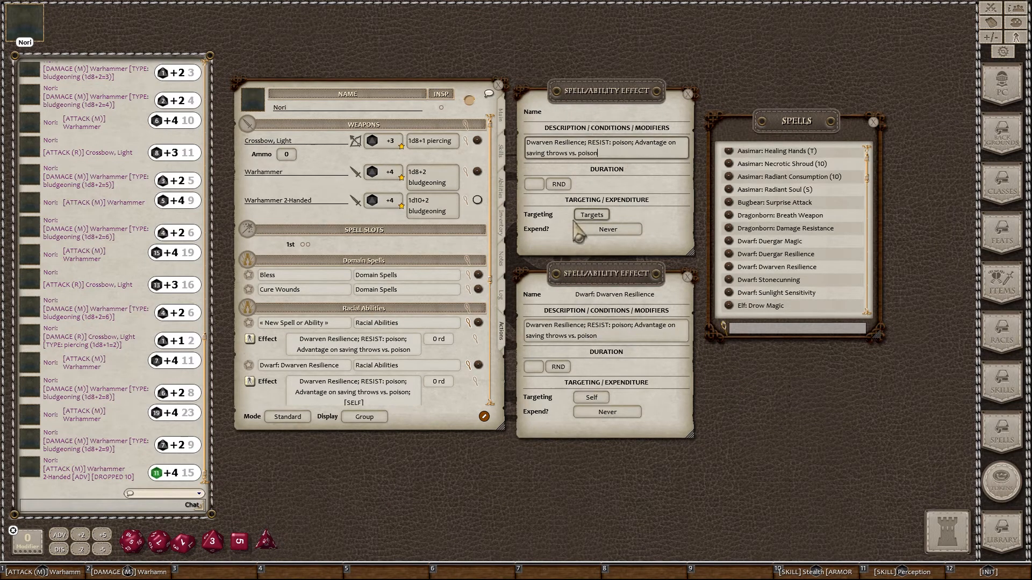
left_click(592, 215)
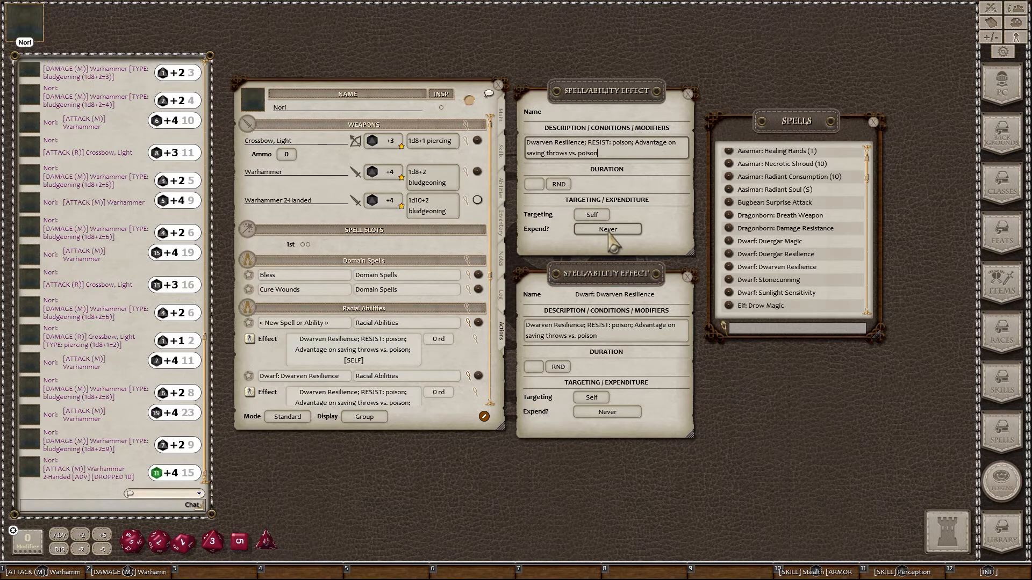
Step: Name the first Racial Abilities entry 'Dwarven Resilience', then browse and close the Spells list
left_click(337, 323)
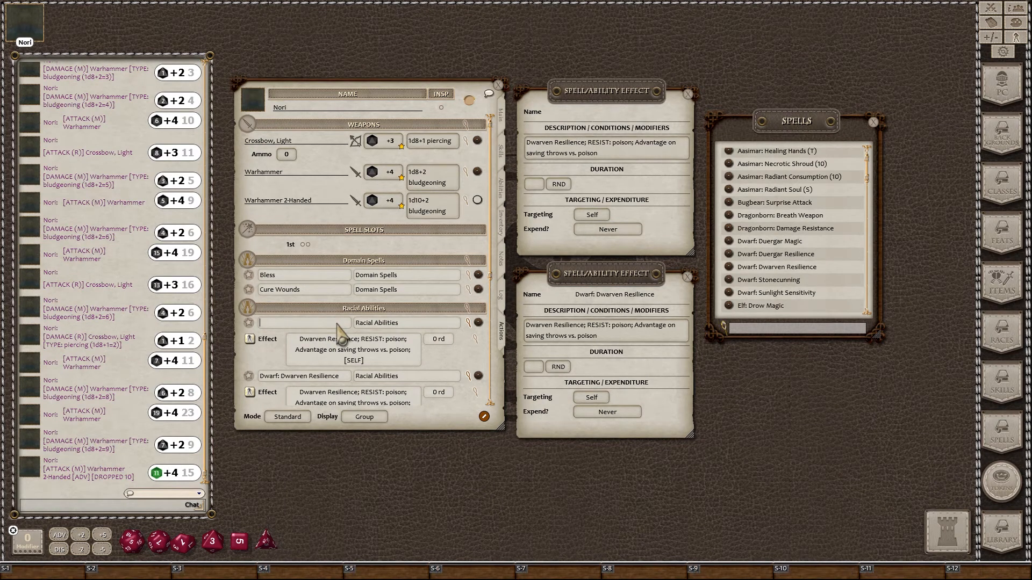
type("Dwarven ")
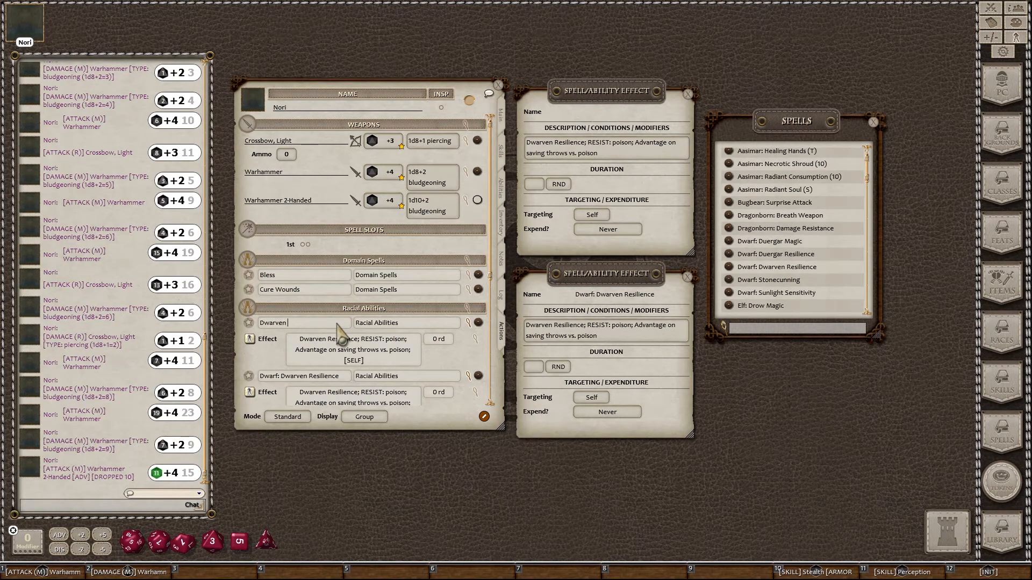
type("Resilience")
scroll(385, 350, "down", 1)
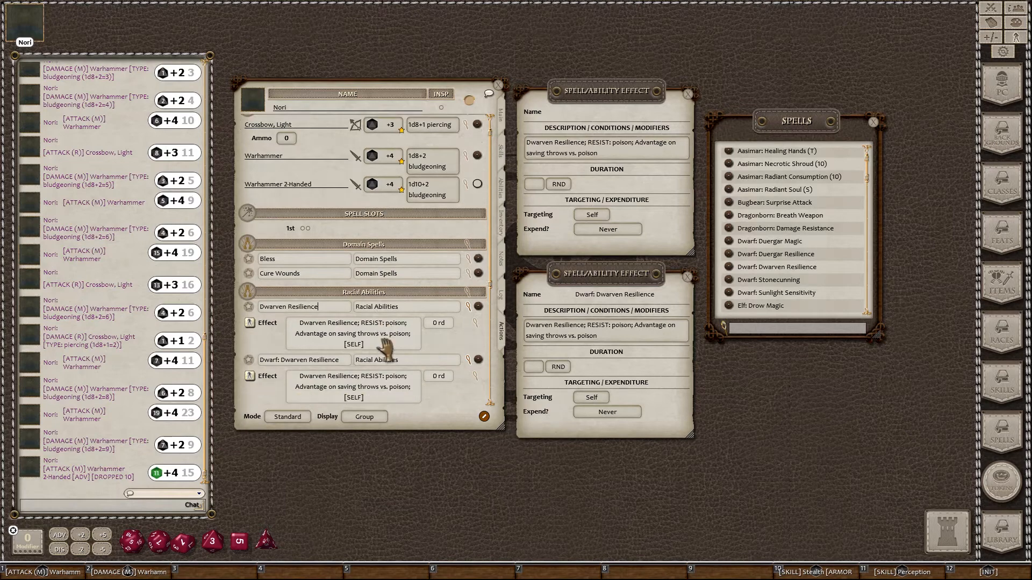
scroll(384, 351, "down", 2)
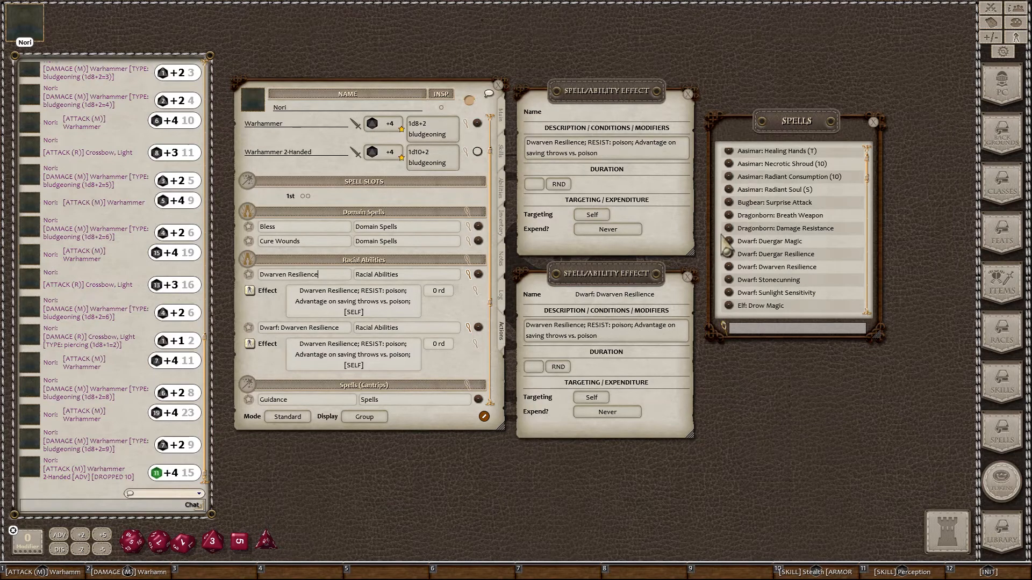
scroll(806, 298, "down", 3)
scroll(806, 298, "up", 3)
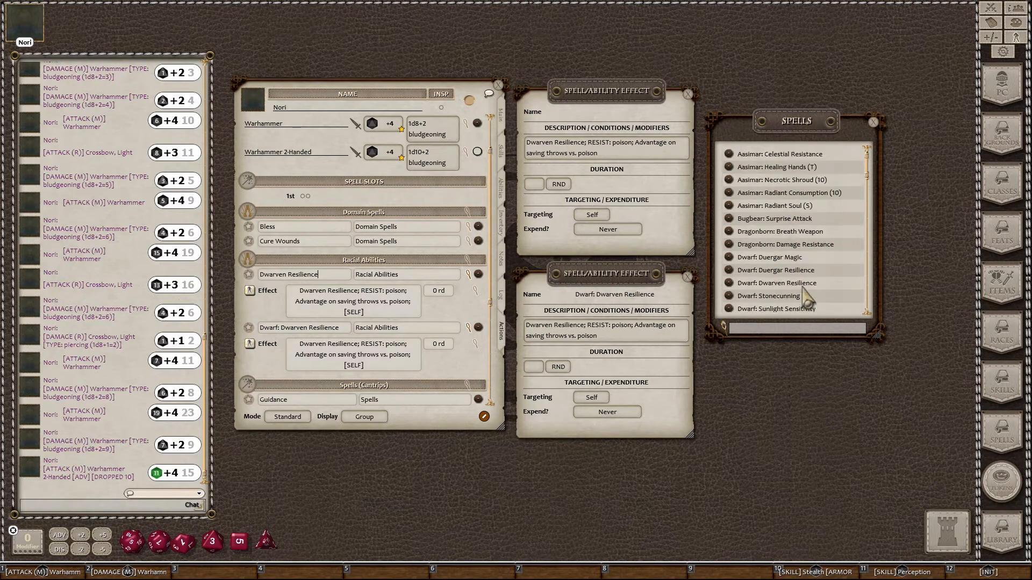
scroll(776, 175, "down", 10)
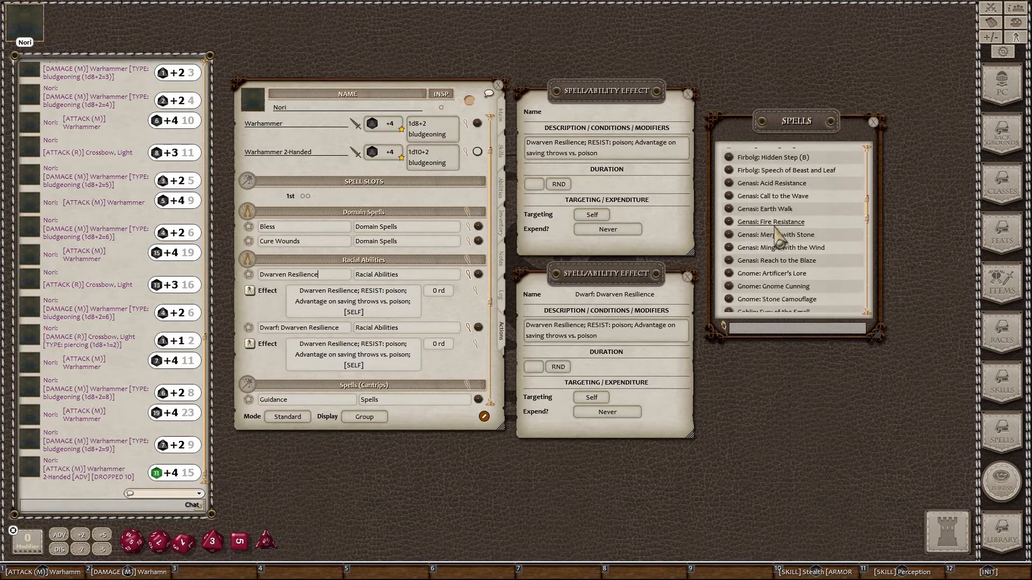
scroll(778, 243, "up", 3)
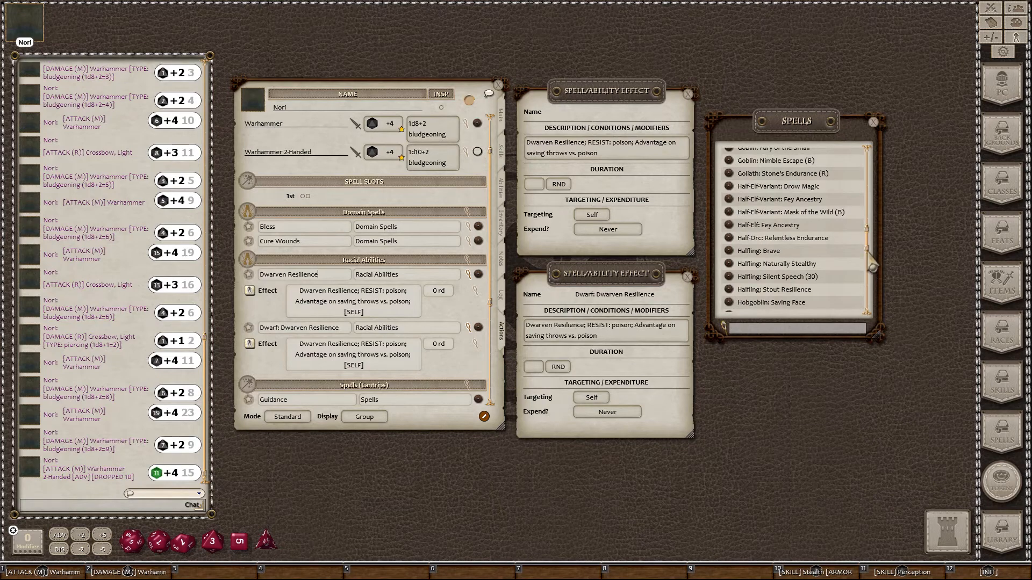
left_click_drag(867, 255, 872, 303)
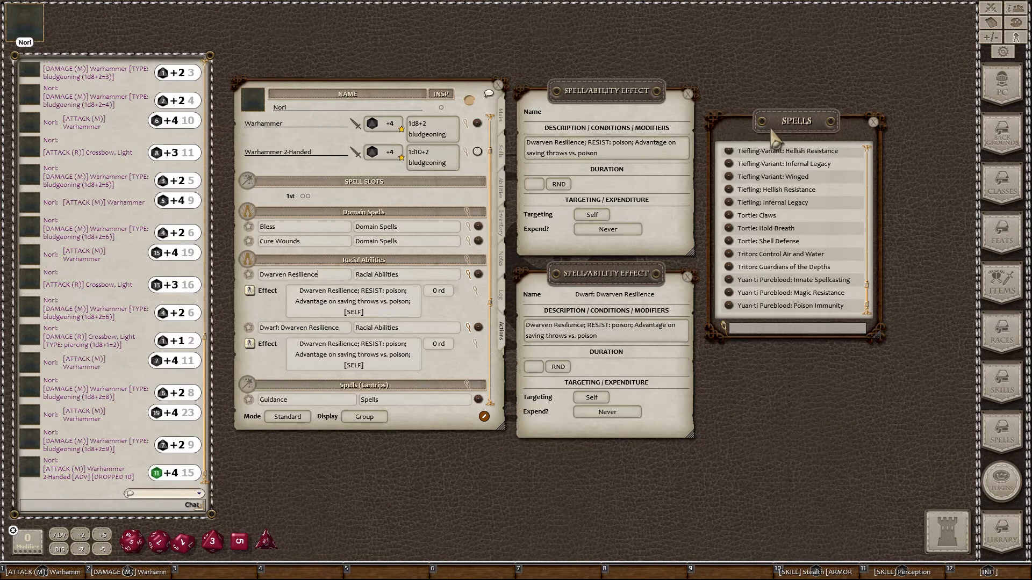
left_click(591, 148)
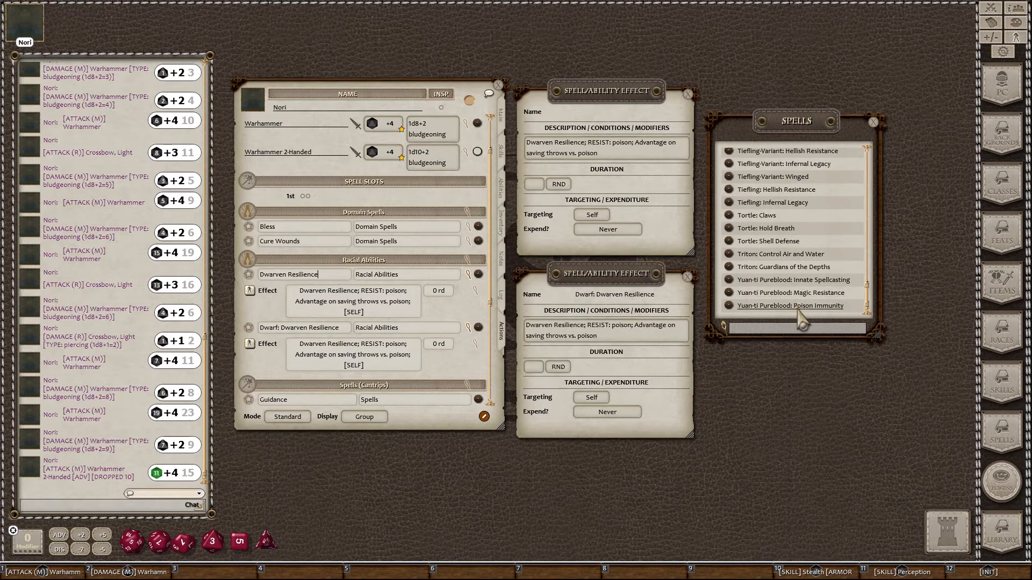
left_click(874, 122)
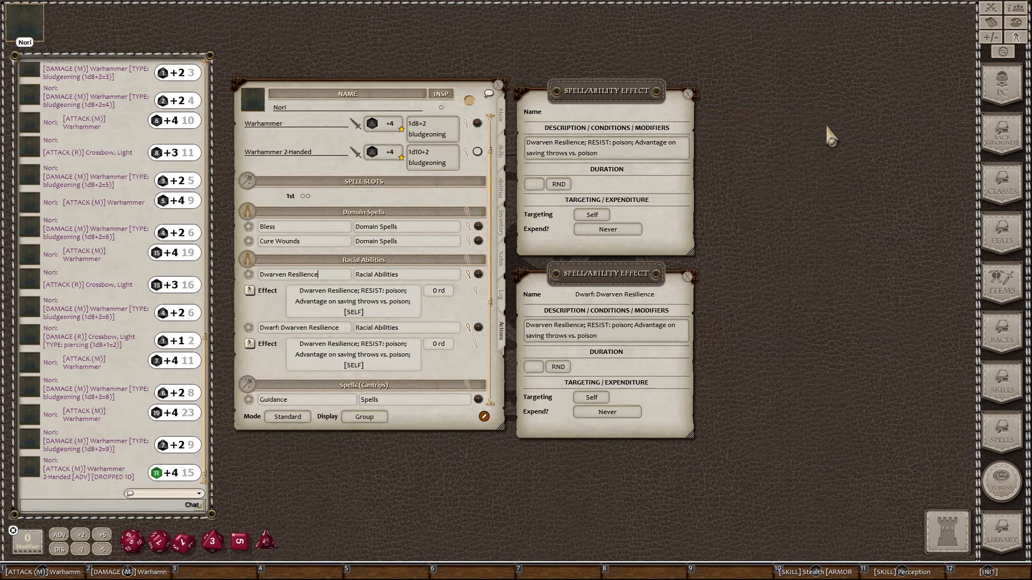
Step: Close both effect editors and delete the duplicate Dwarf: Dwarven Resilience entry
left_click(688, 94)
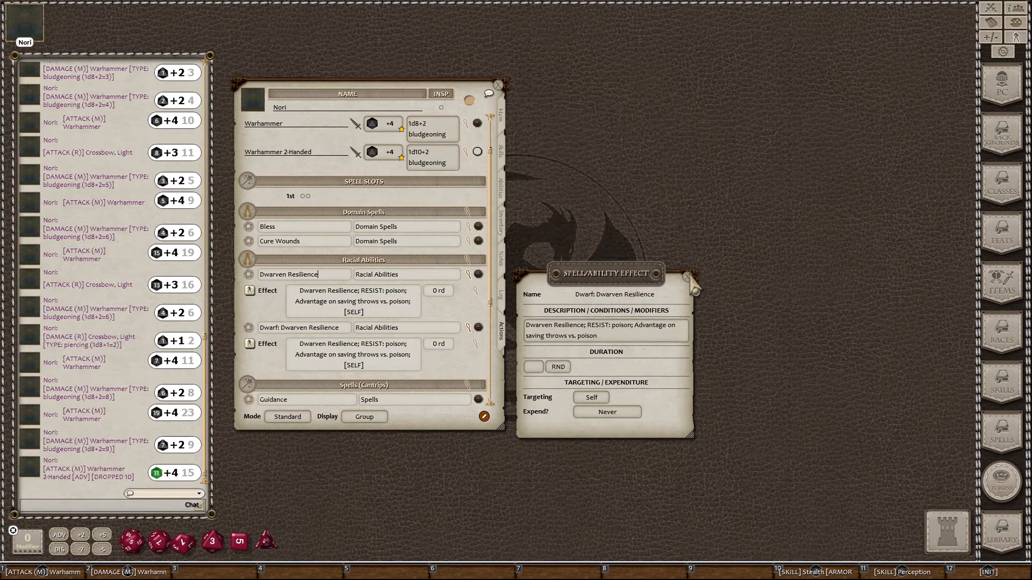
left_click(689, 275)
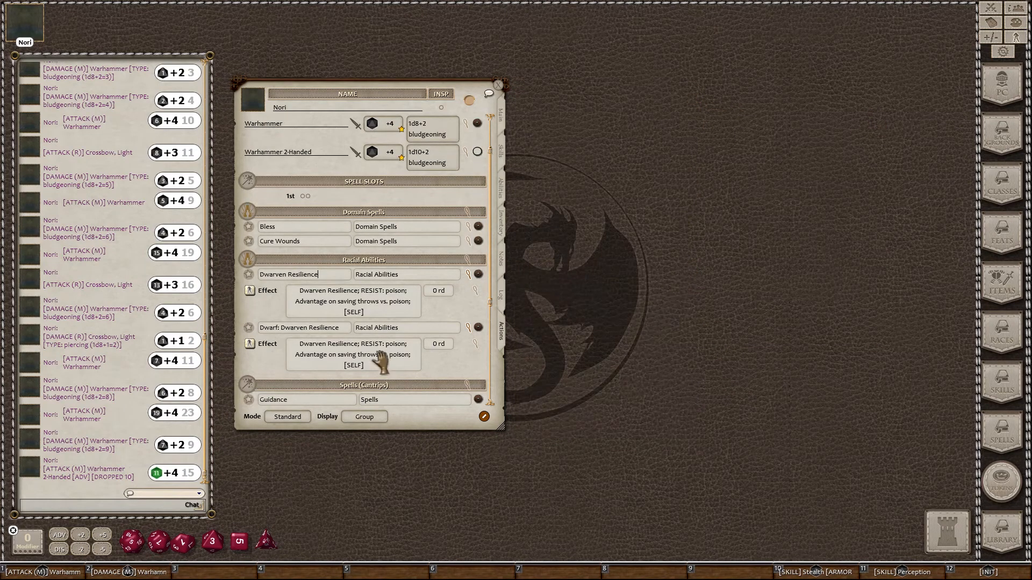
right_click(342, 346)
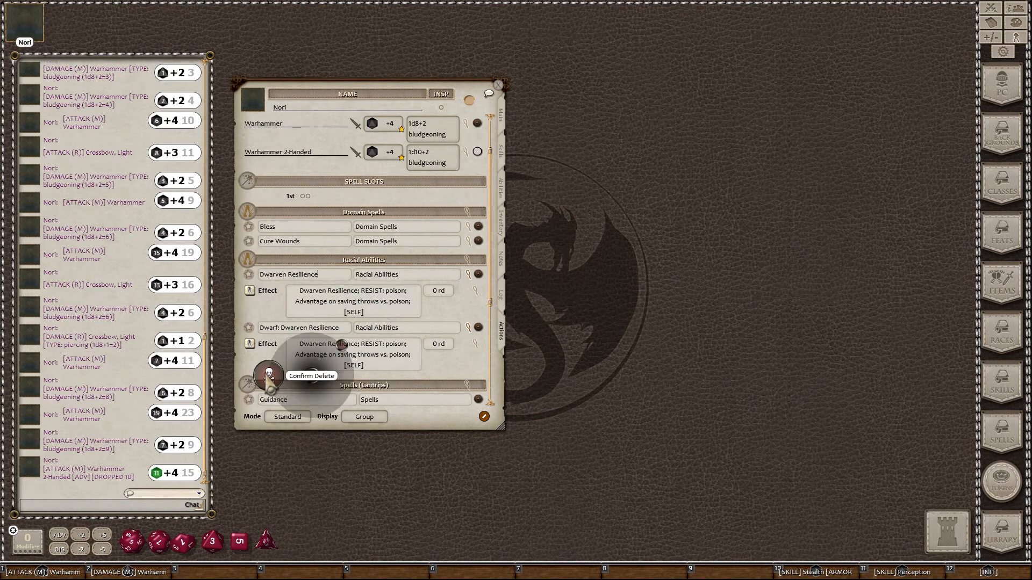
left_click(292, 378)
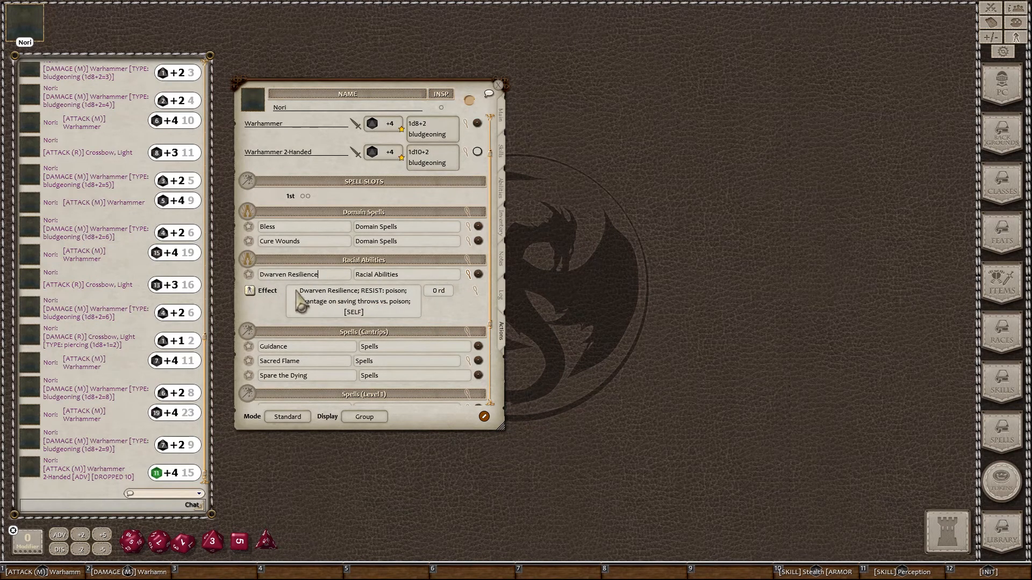
Step: Collapse the Dwarven Resilience details and switch the list Display to Actions
left_click(469, 274)
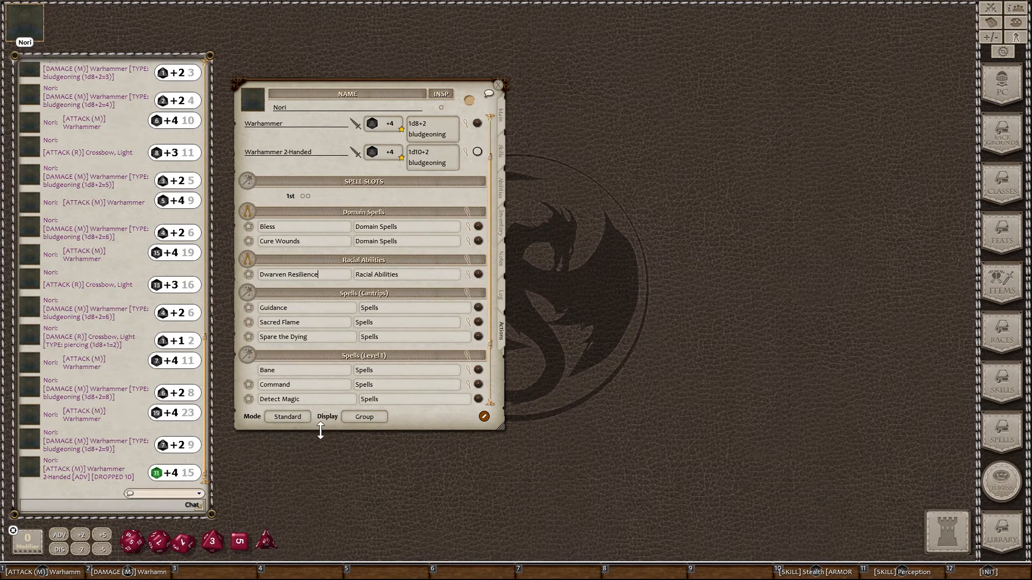
left_click(383, 418)
left_click(383, 419)
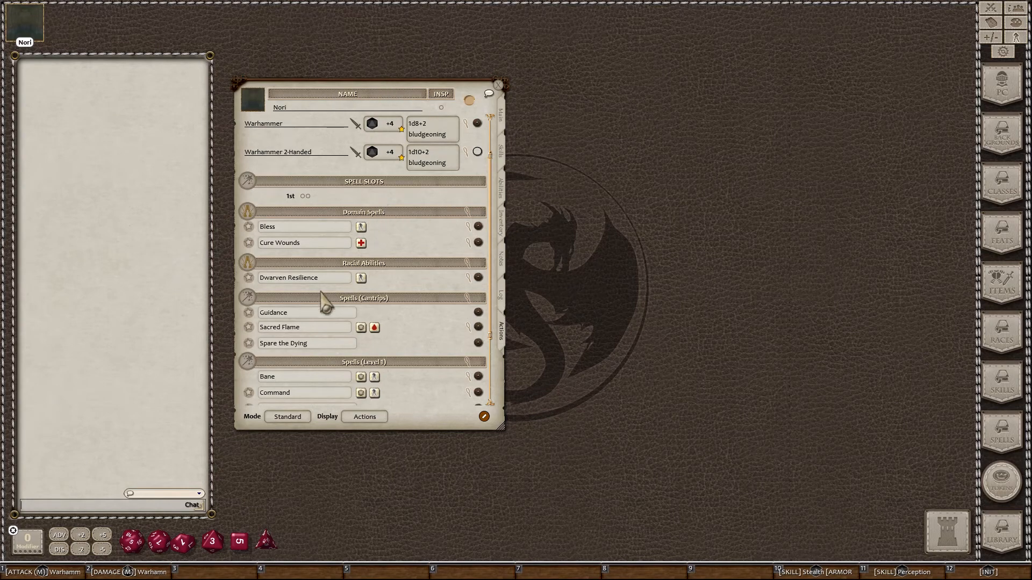
Step: Open the Combat Tracker at the upper right and apply the Dwarven Resilience effect to Nori
left_click(991, 8)
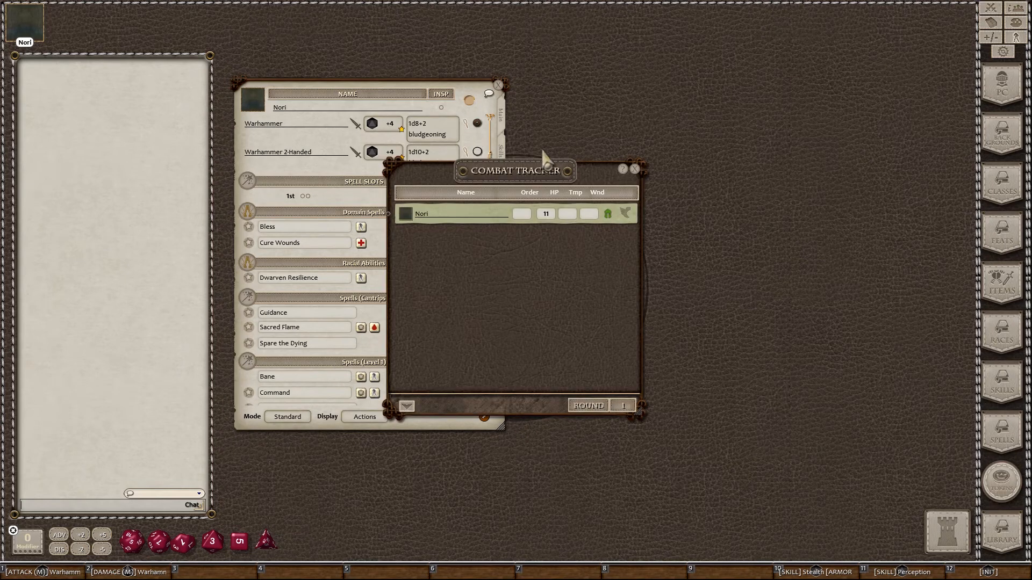
left_click_drag(534, 177, 705, 98)
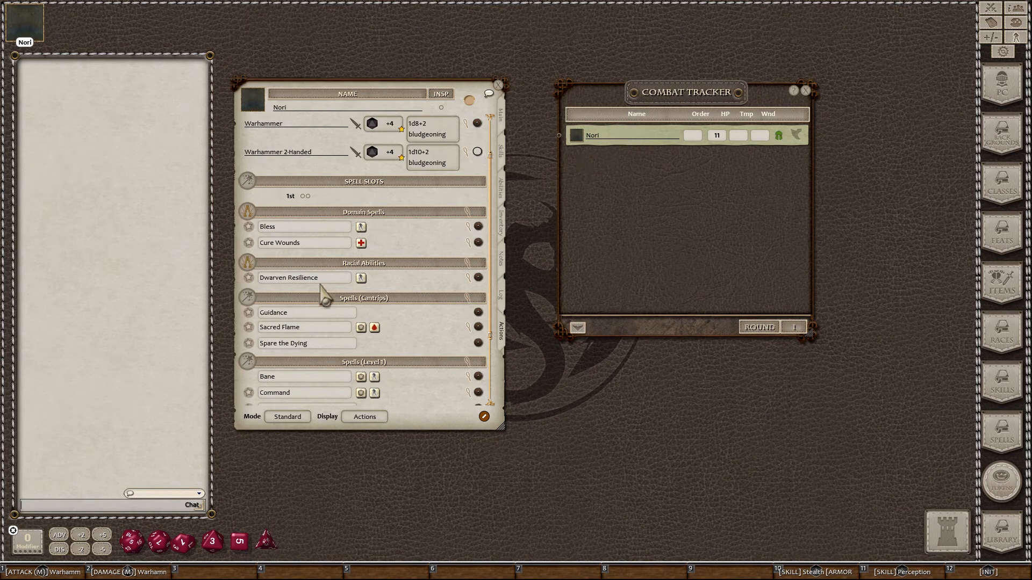
left_click(360, 279)
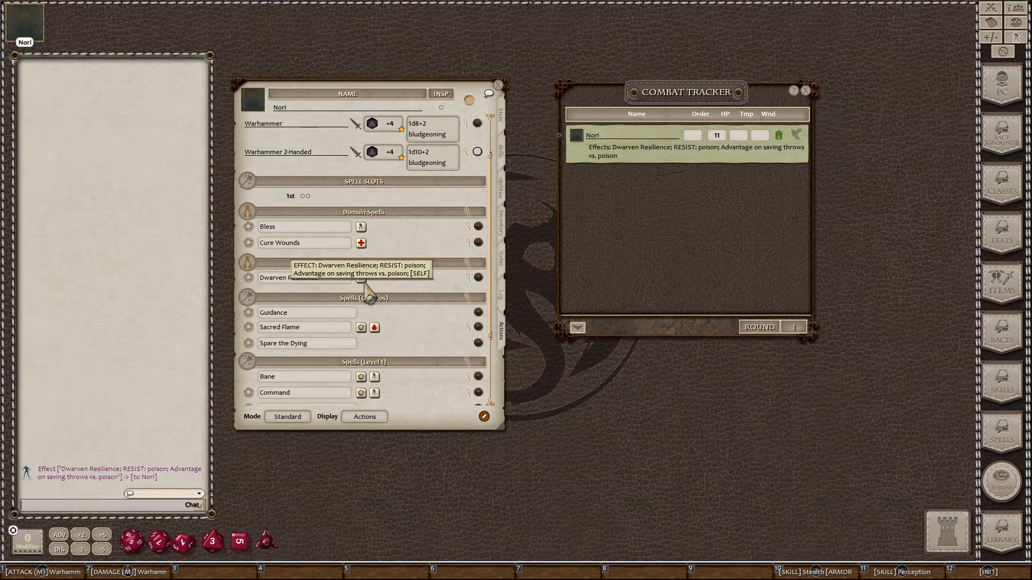
left_click(483, 417)
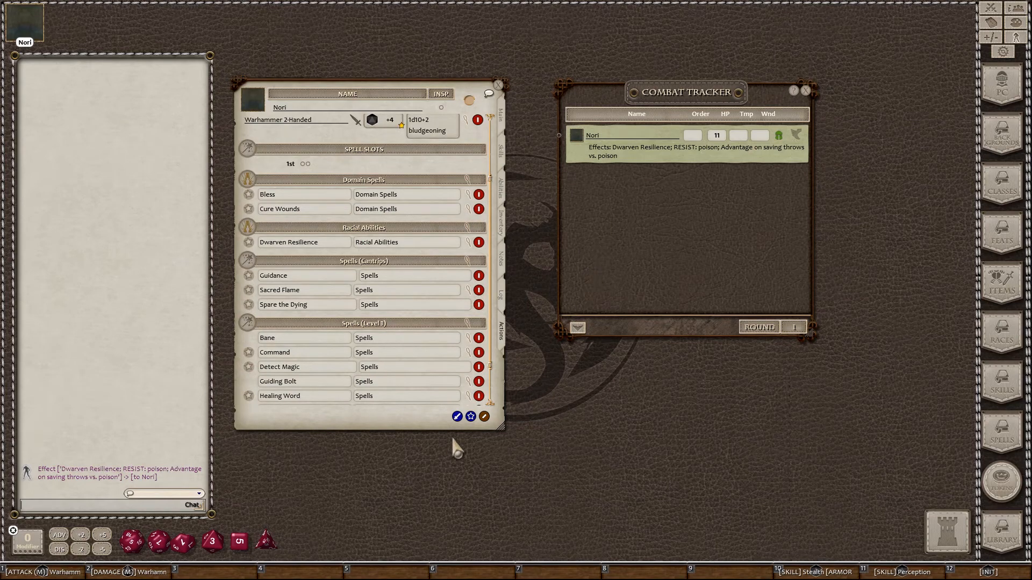
Step: Show the Potion Of Healing details (2d4 + 2 hit points) at the upper right, closing the Combat Tracker
left_click(484, 417)
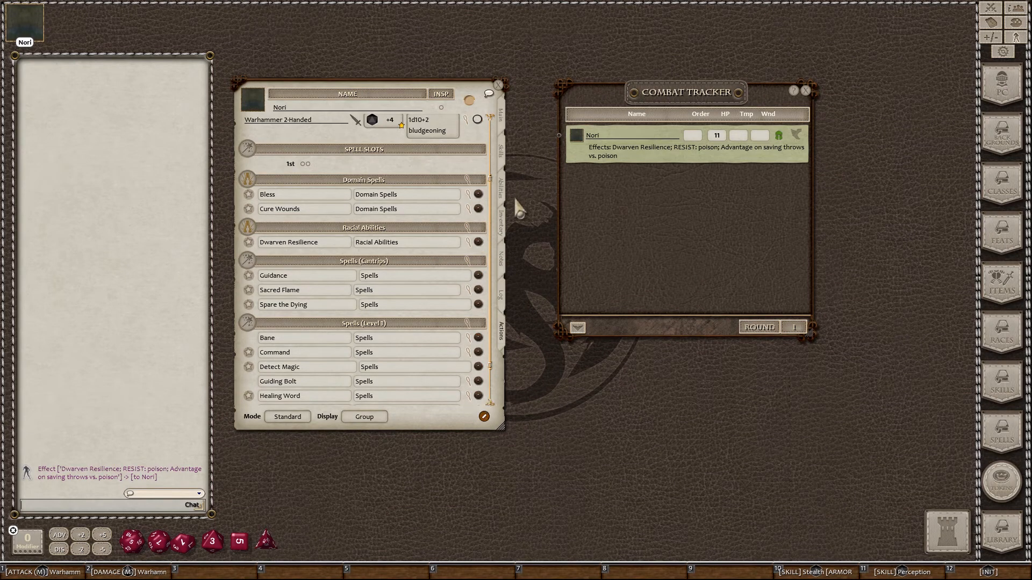
left_click(503, 223)
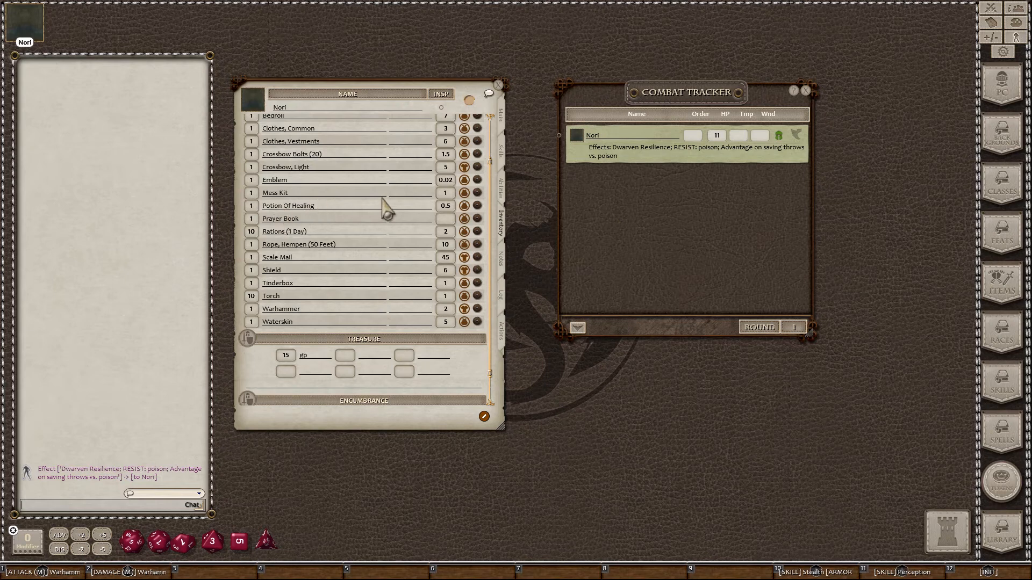
left_click(477, 206)
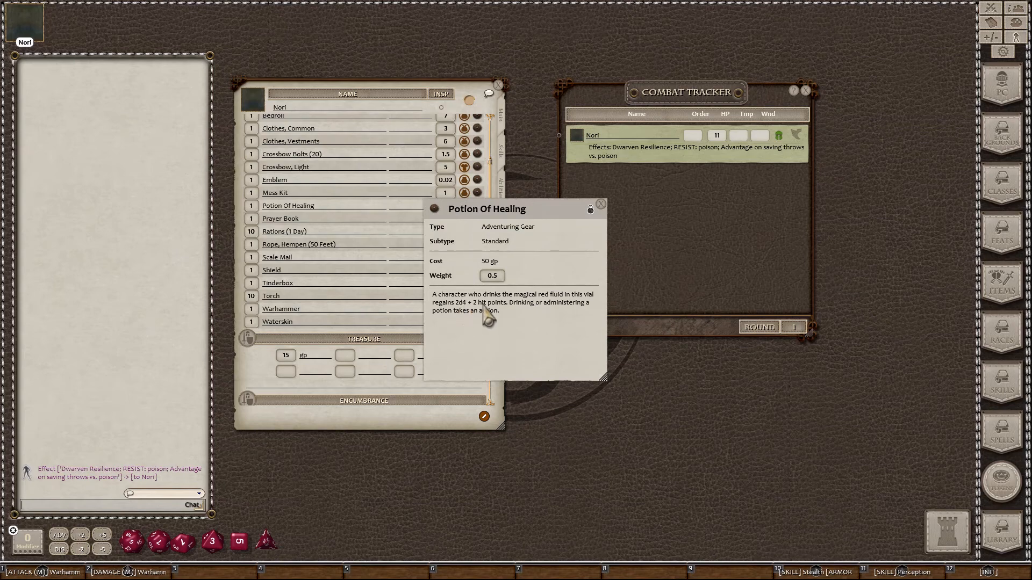
mouse_move(543, 211)
left_mouse_down()
mouse_move(748, 363)
mouse_move(721, 361)
left_mouse_up()
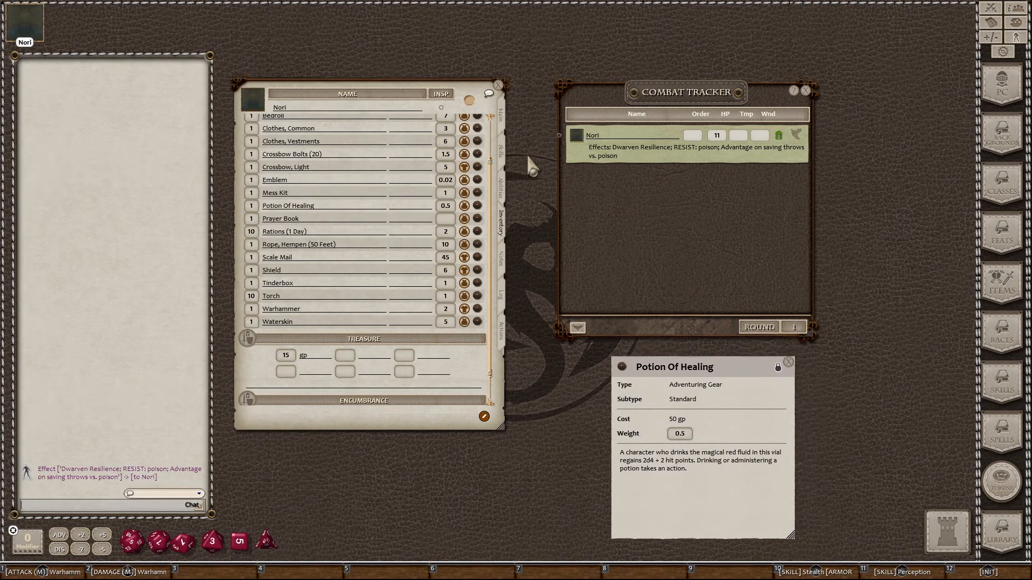
left_click(806, 91)
mouse_move(736, 367)
left_mouse_down()
mouse_move(732, 86)
mouse_move(708, 95)
left_mouse_up()
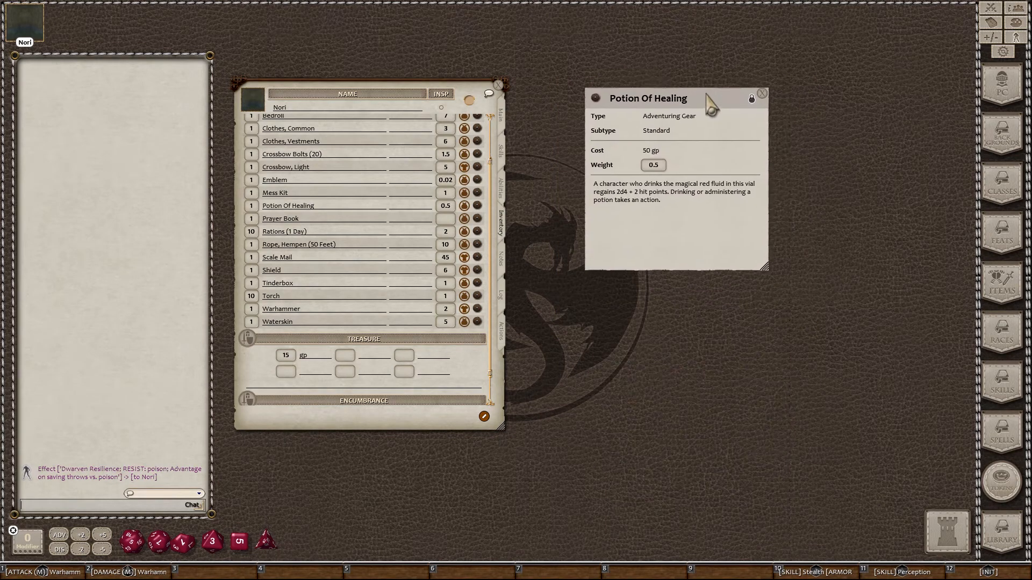
left_click(501, 331)
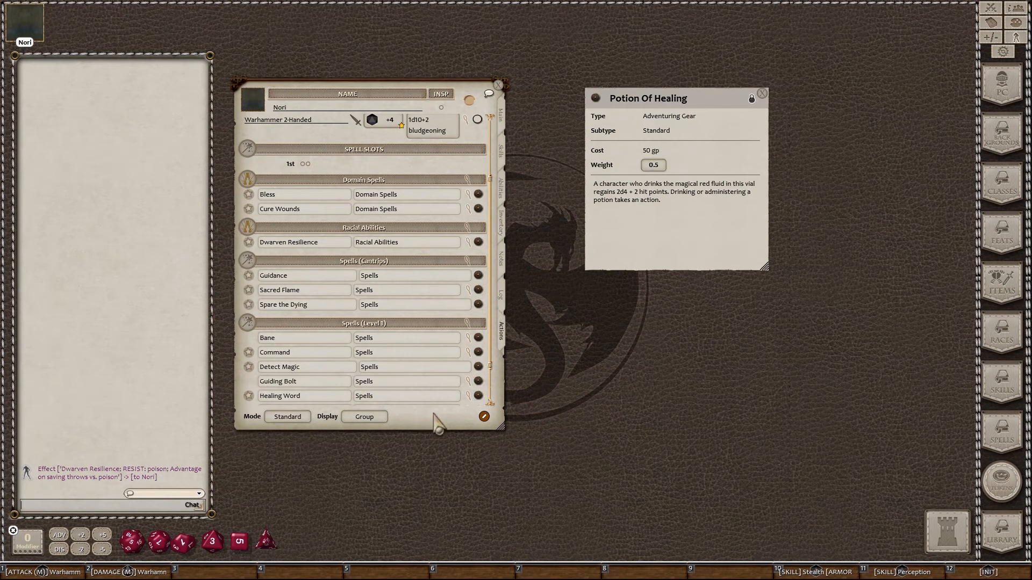
Step: Add an entry named 'Potion of Healing' under a new 'Potions' group in the actions list
left_click(484, 417)
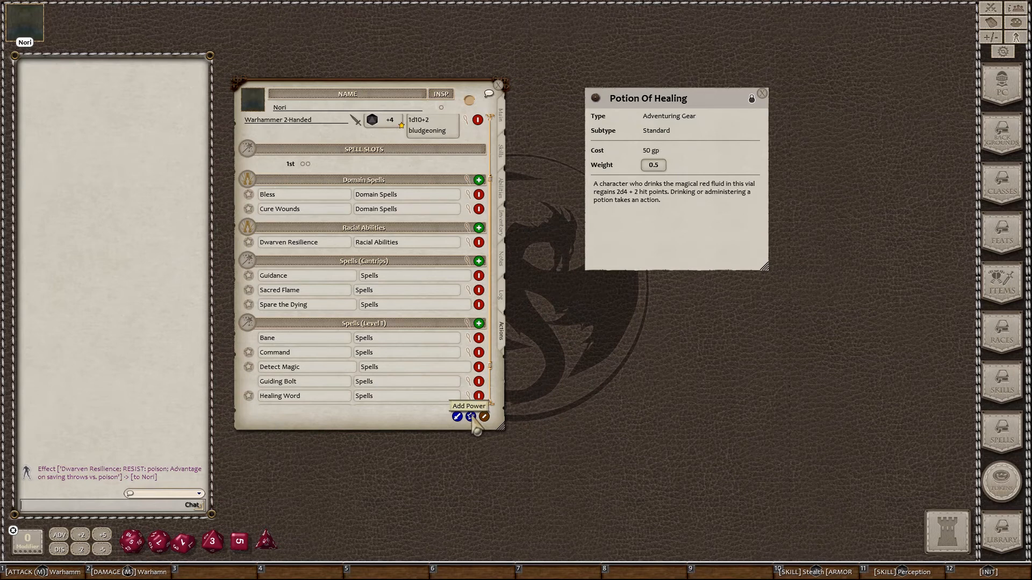
left_click(471, 417)
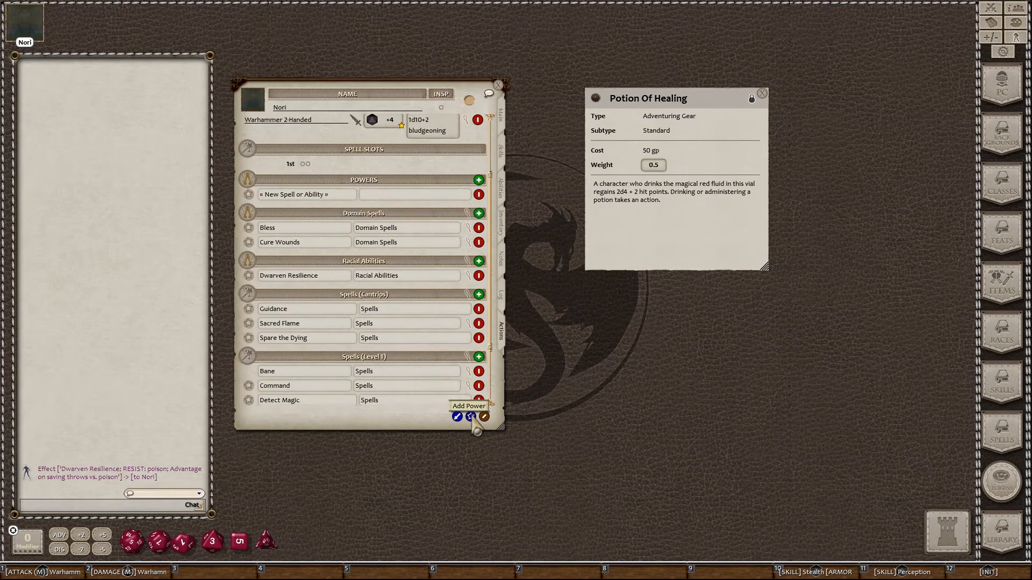
left_click(398, 194)
type("Potions")
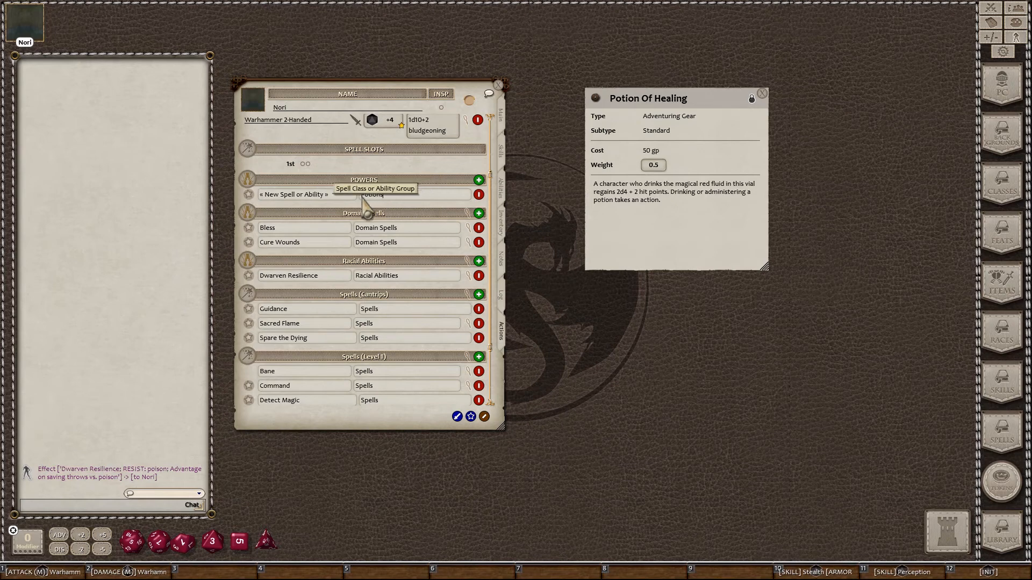
left_click(329, 195)
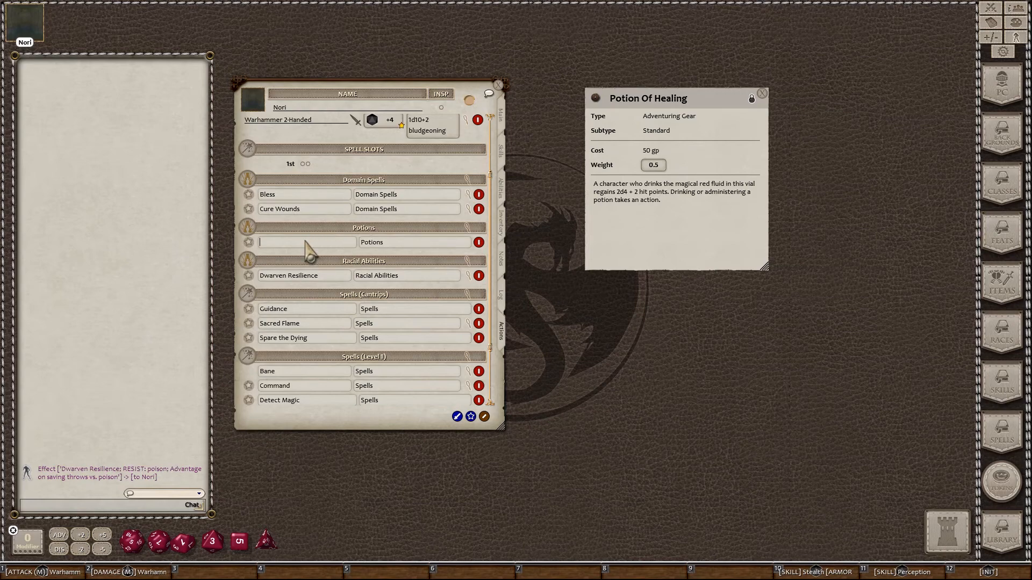
key("shift")
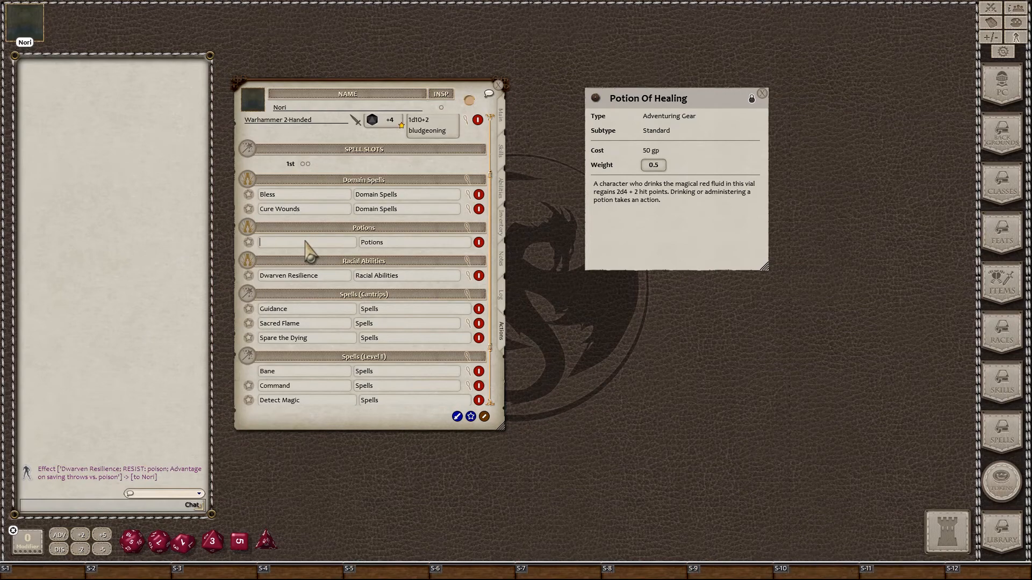
type("Potion")
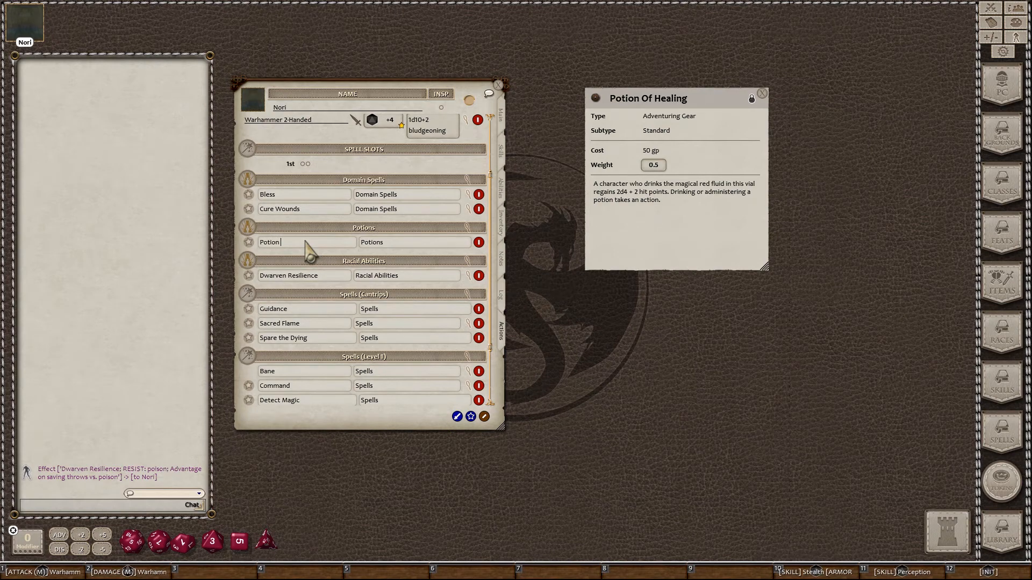
type(" of Healing")
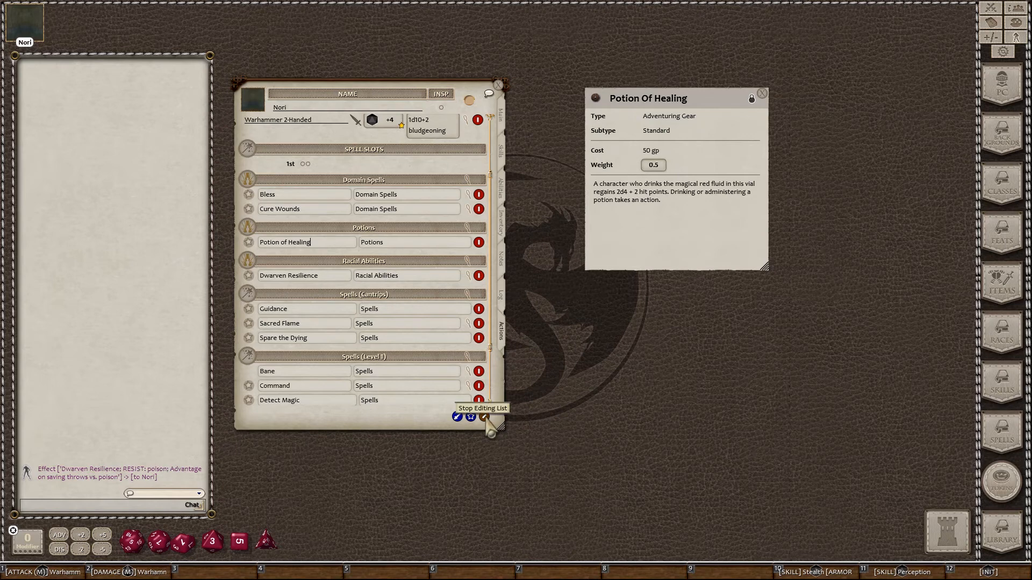
left_click(484, 417)
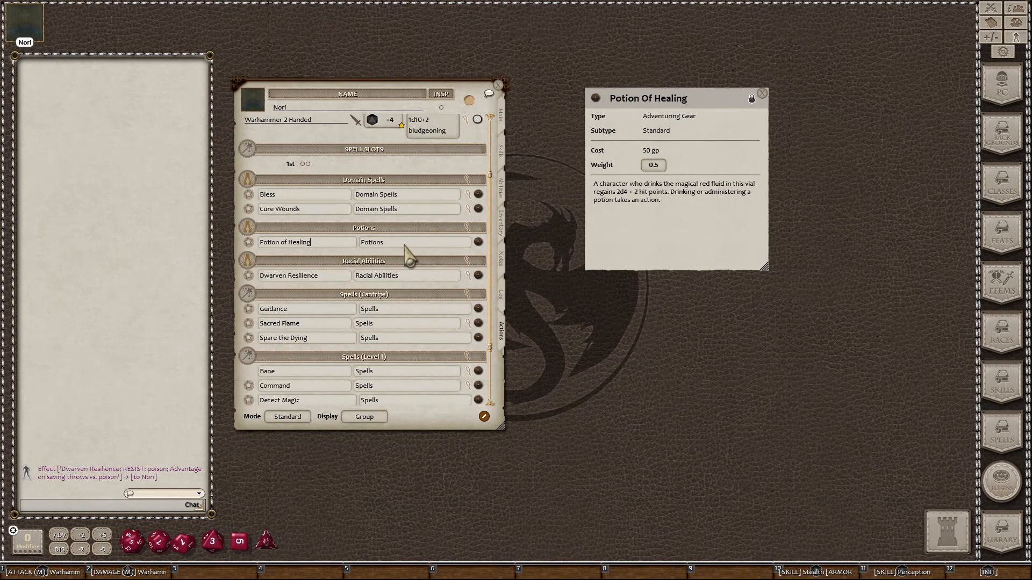
Step: Add a heal action to the Potion of Healing entry and open its details
right_click(338, 243)
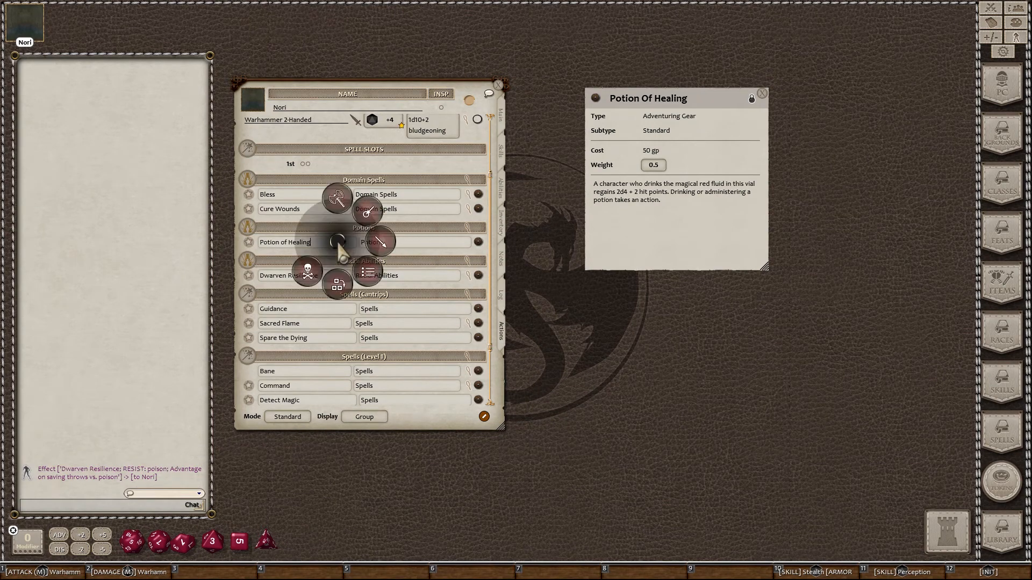
left_click(382, 245)
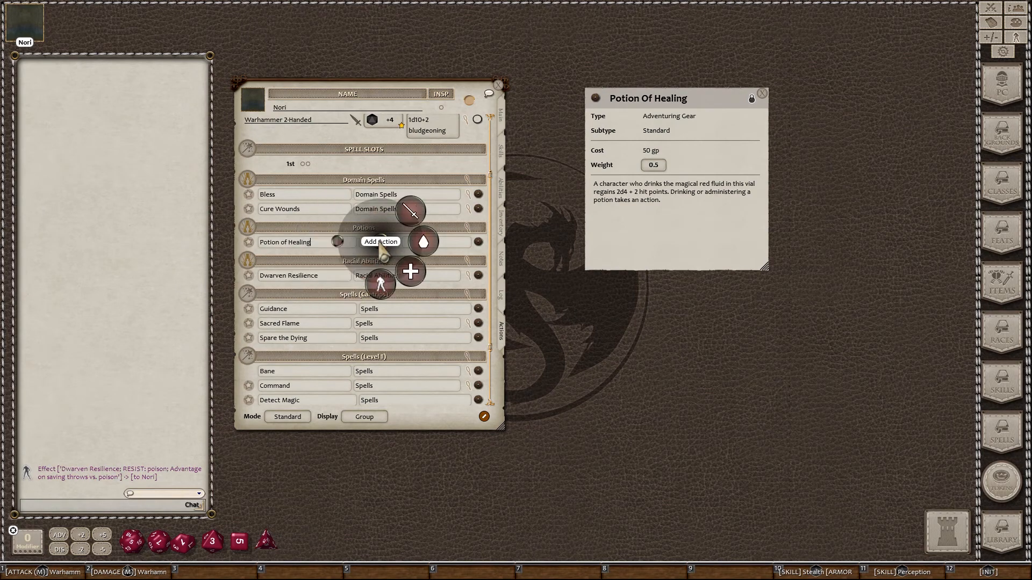
left_click(412, 273)
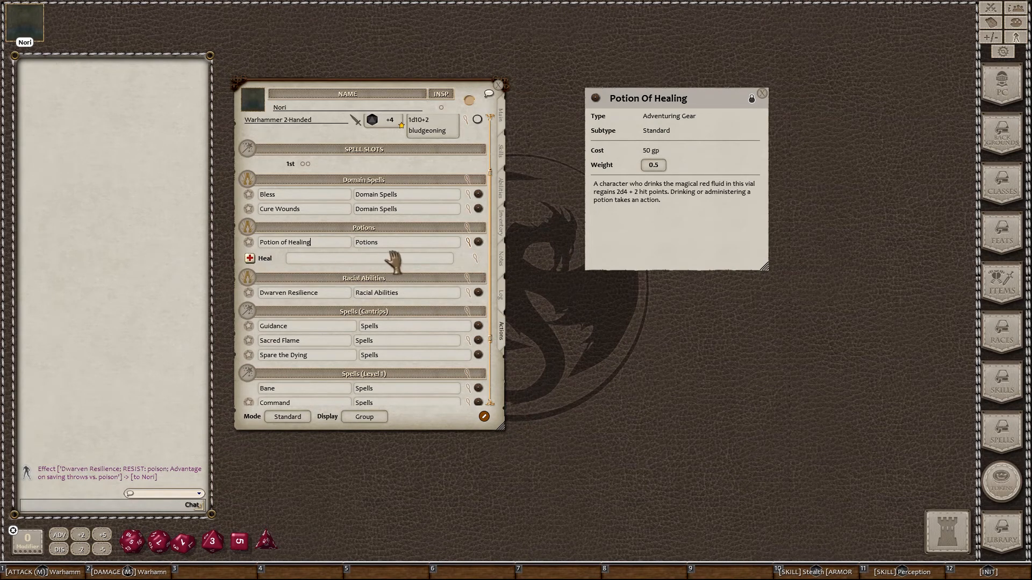
left_click(475, 258)
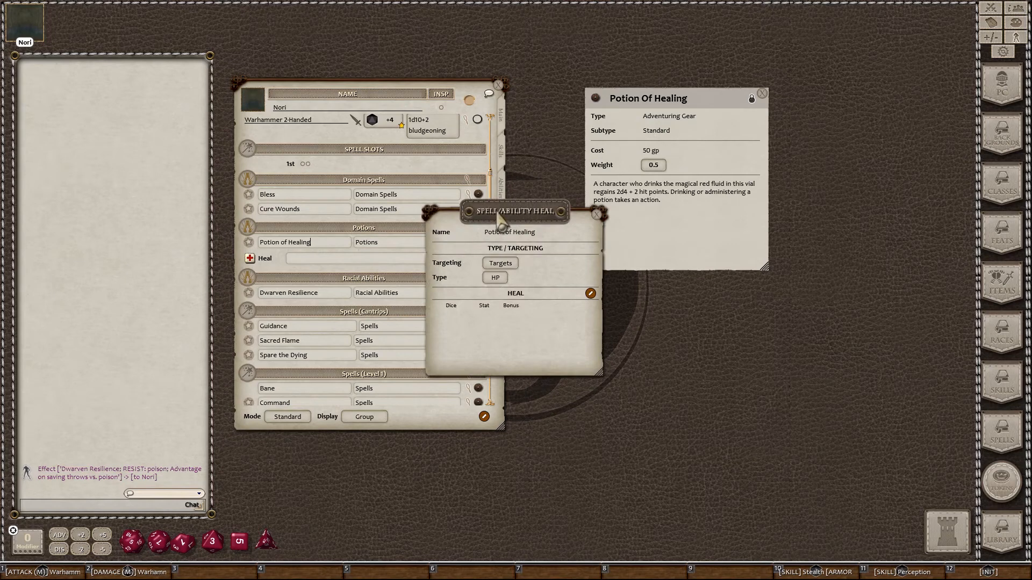
left_click_drag(503, 215, 599, 260)
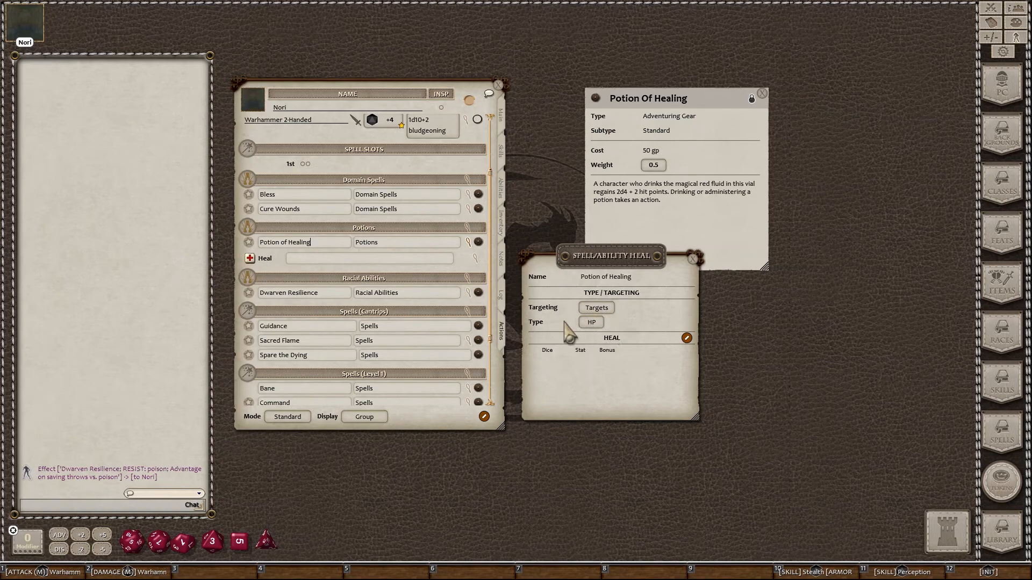
Step: Set the potion's heal to 2d4 + 2 and switch the list Display to Actions
left_click(687, 338)
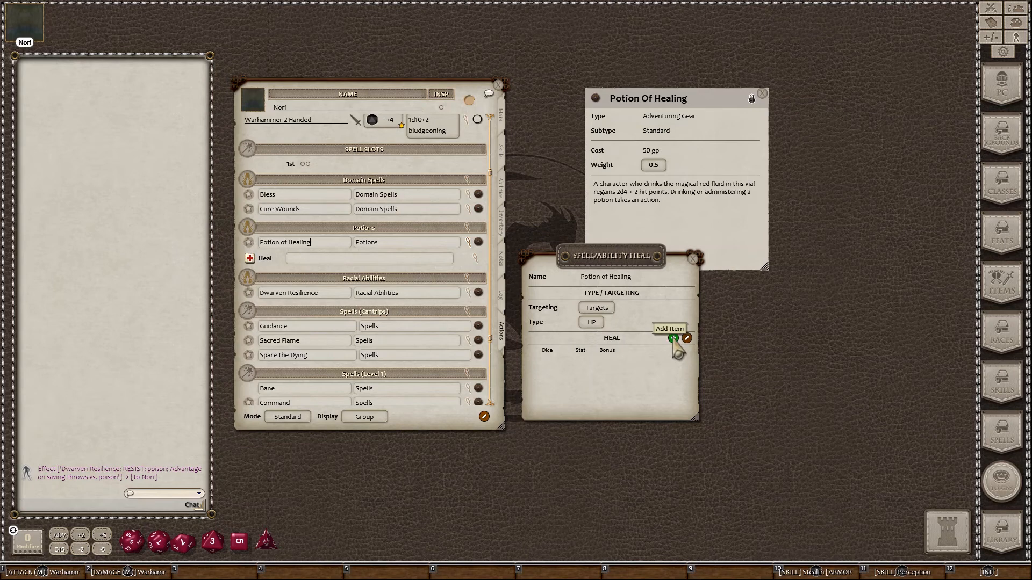
left_click(674, 339)
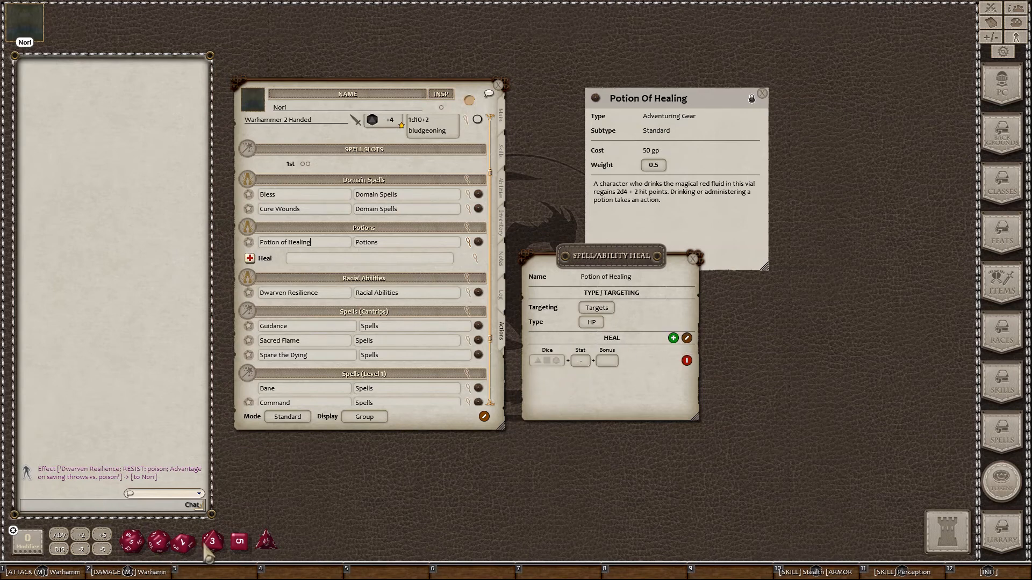
mouse_move(265, 544)
left_mouse_down()
mouse_move(445, 402)
mouse_move(548, 370)
left_mouse_up()
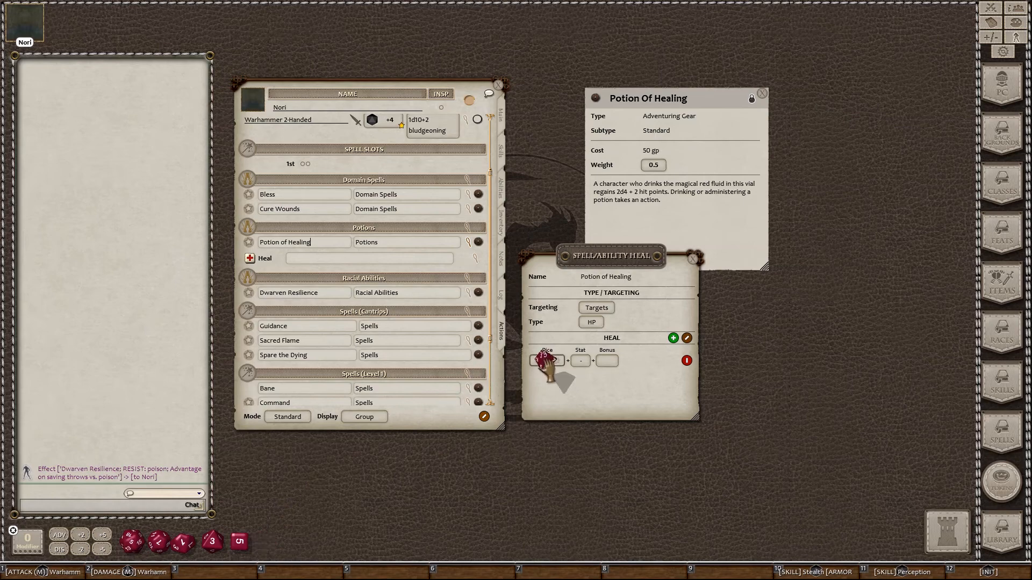
left_click_drag(546, 365, 547, 361)
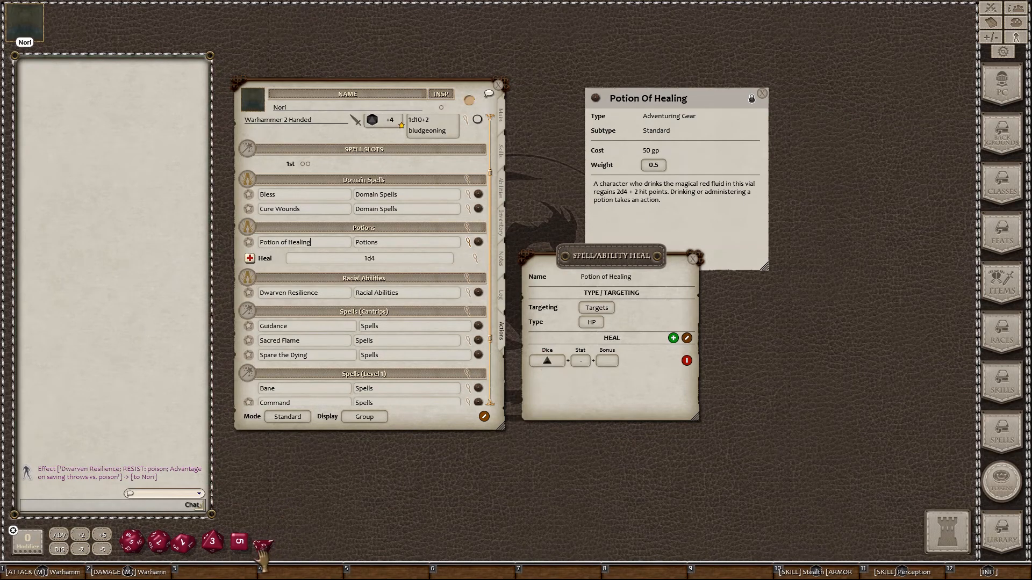
left_click_drag(262, 548, 550, 367)
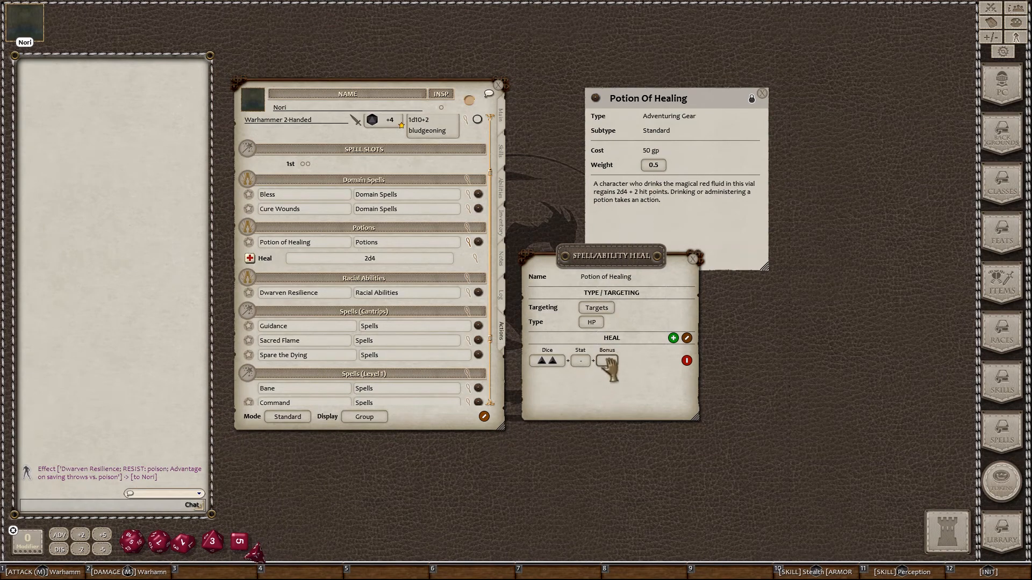
scroll(609, 363, "up", 2)
left_click(694, 261)
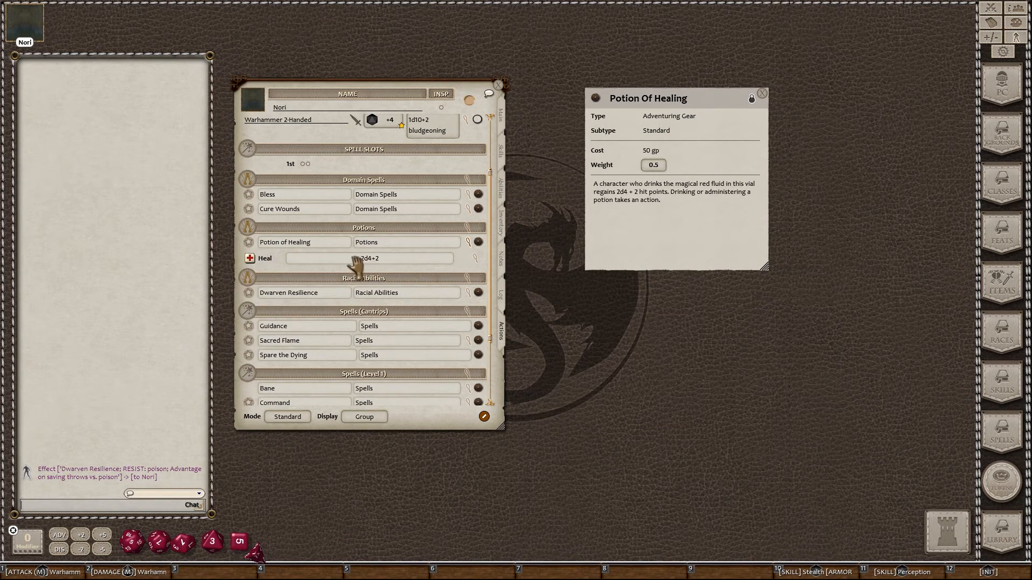
left_click(469, 241)
left_click(365, 422)
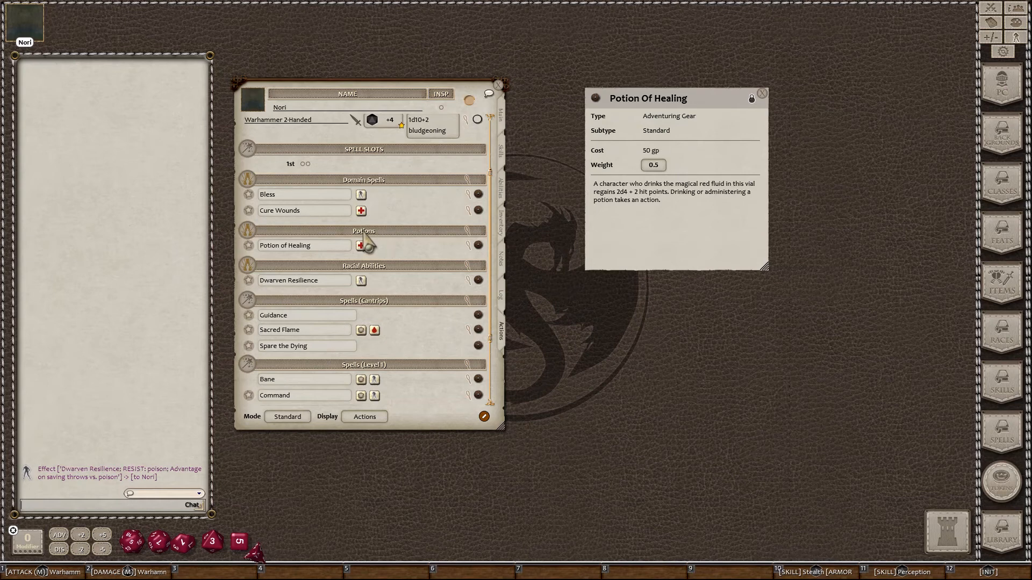
Step: Collapse the Potions group and cycle the spell Mode through Preparation, Combat and Standard
scroll(418, 299, "down", 1)
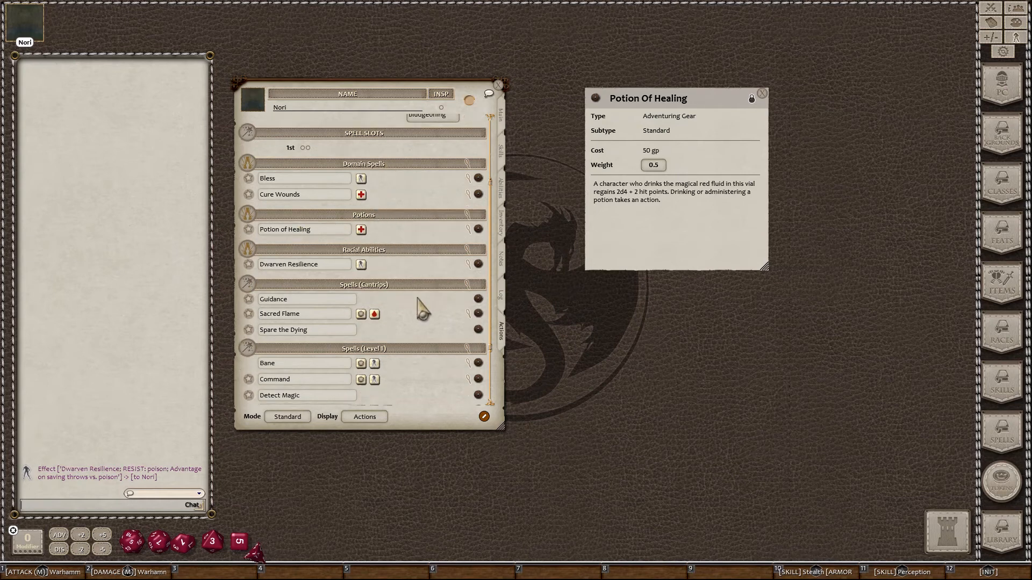
scroll(419, 328, "down", 5)
scroll(421, 349, "up", 9)
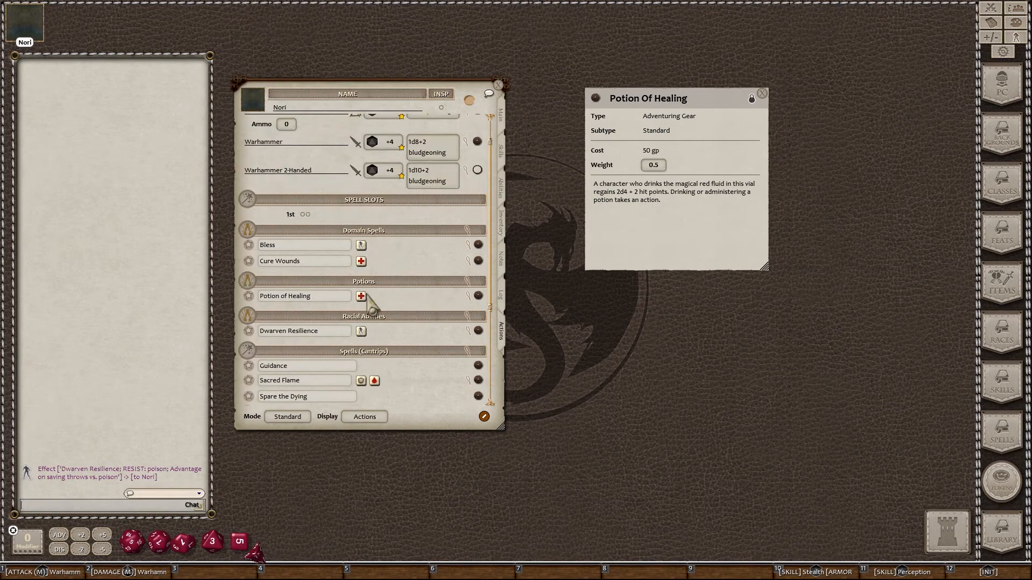
scroll(368, 294, "down", 4)
scroll(368, 292, "up", 4)
left_click(363, 283)
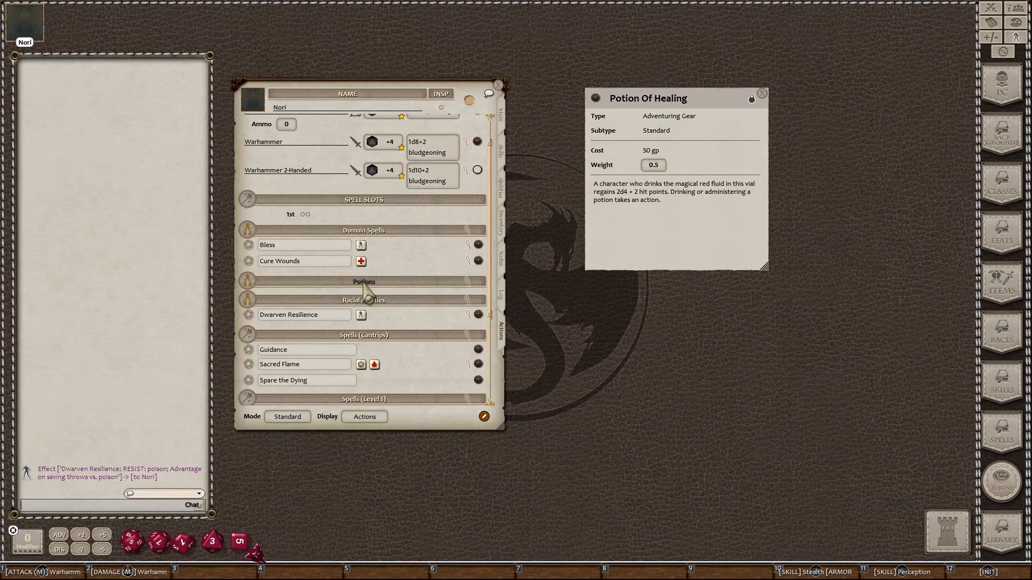
scroll(402, 290, "down", 2)
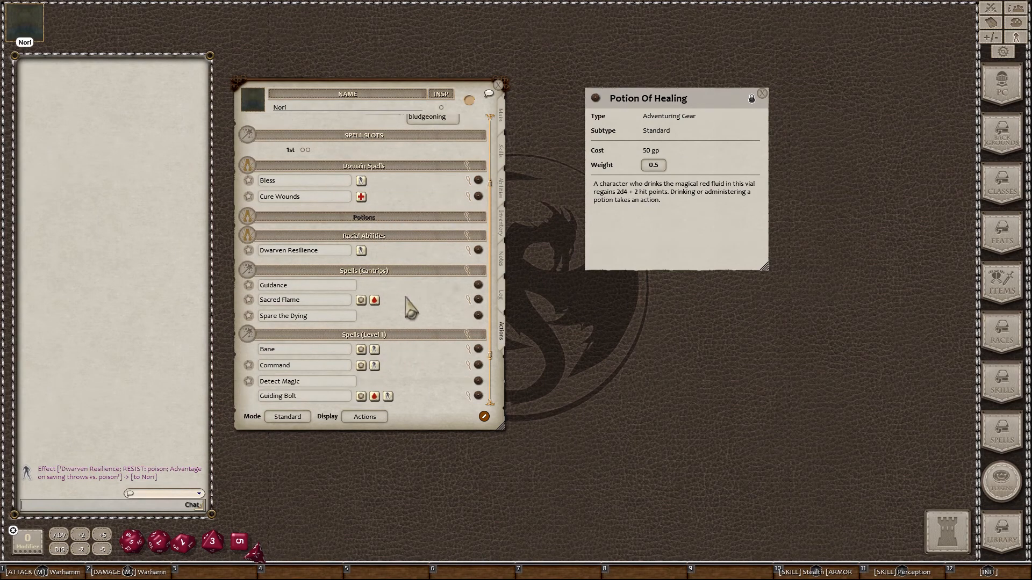
scroll(411, 310, "down", 2)
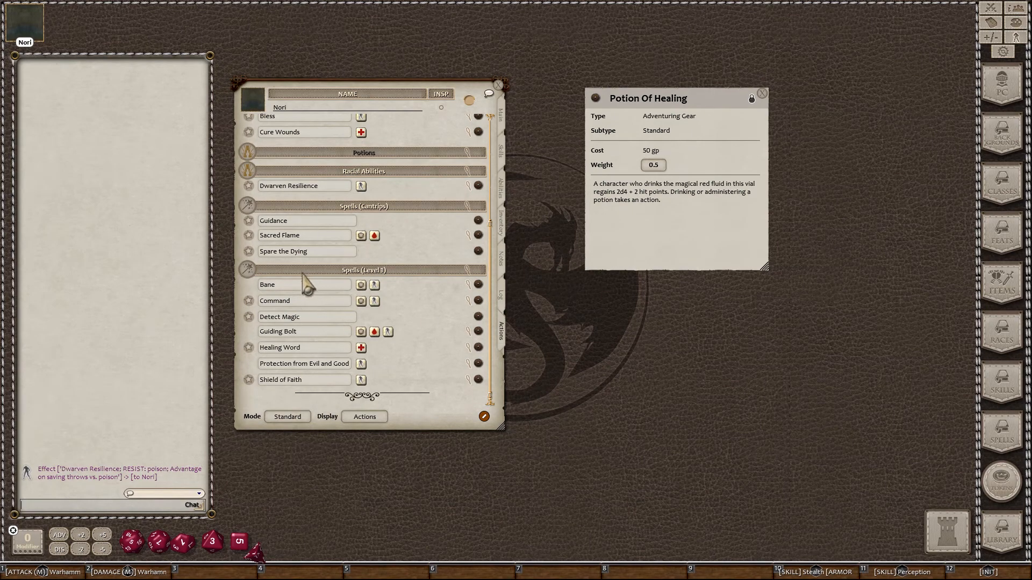
left_click(290, 419)
left_click(291, 418)
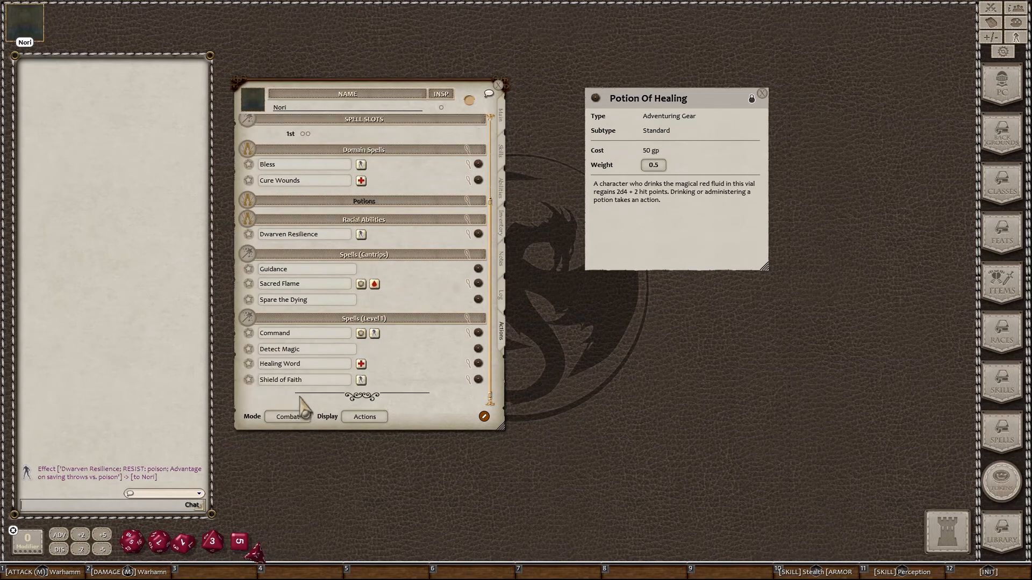
left_click(295, 416)
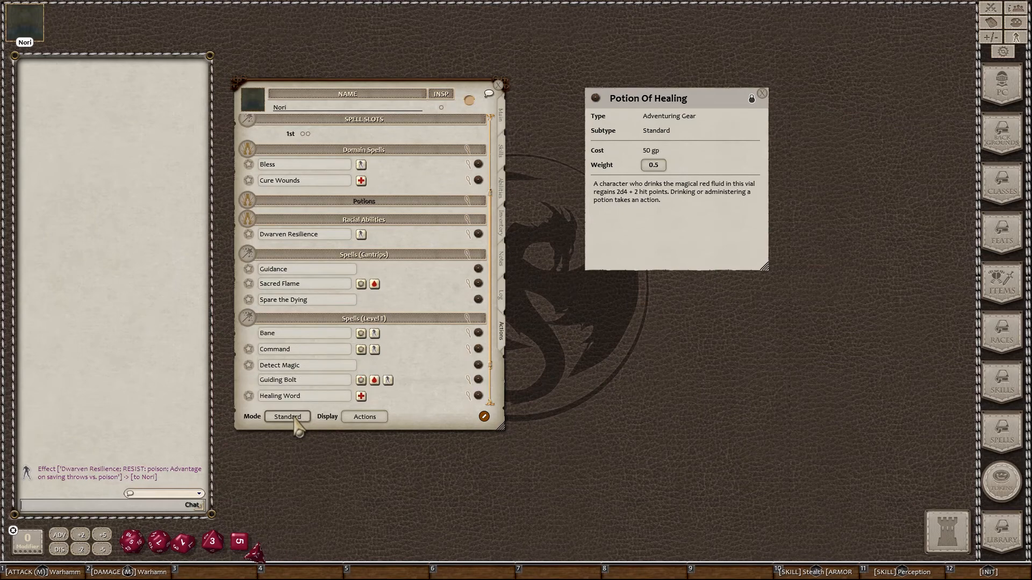
Step: Collapse the Level 1, Cantrips and Racial Abilities groups, reopen Level 1, and set Mode to Combat
scroll(311, 352, "down", 2)
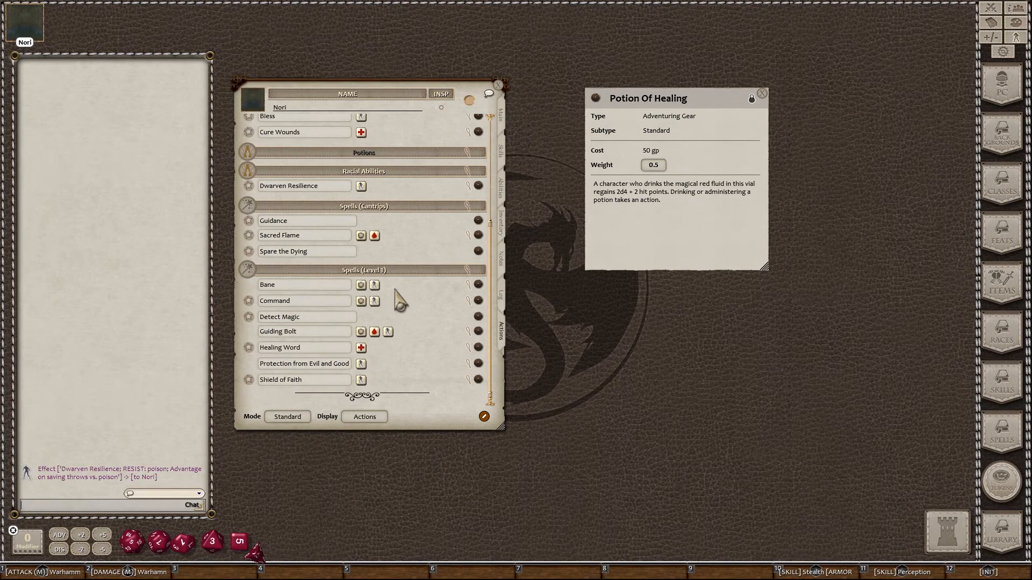
left_click(376, 273)
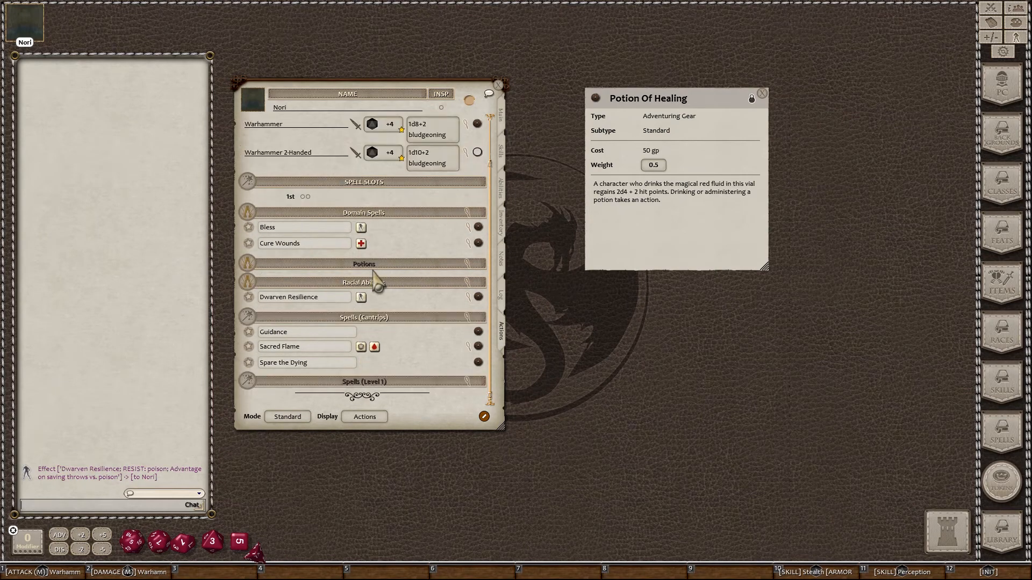
left_click(361, 317)
left_click(359, 328)
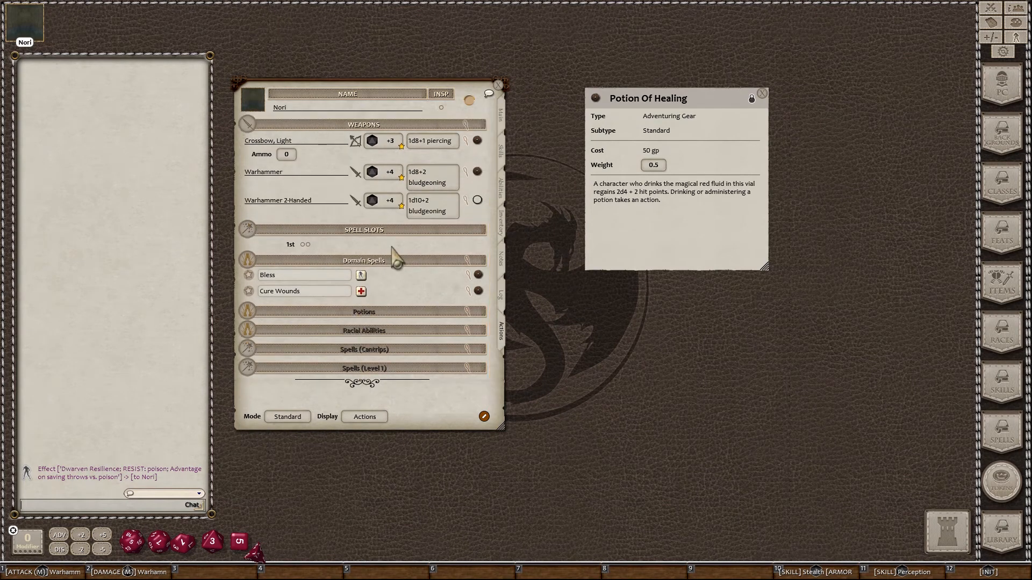
left_click(364, 367)
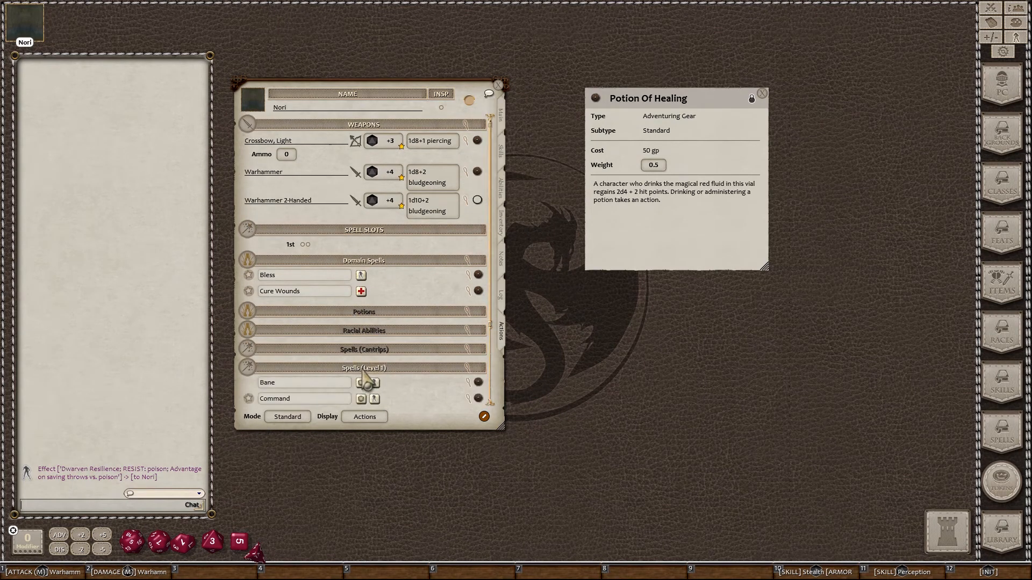
scroll(363, 365, "down", 4)
scroll(332, 336, "down", 1)
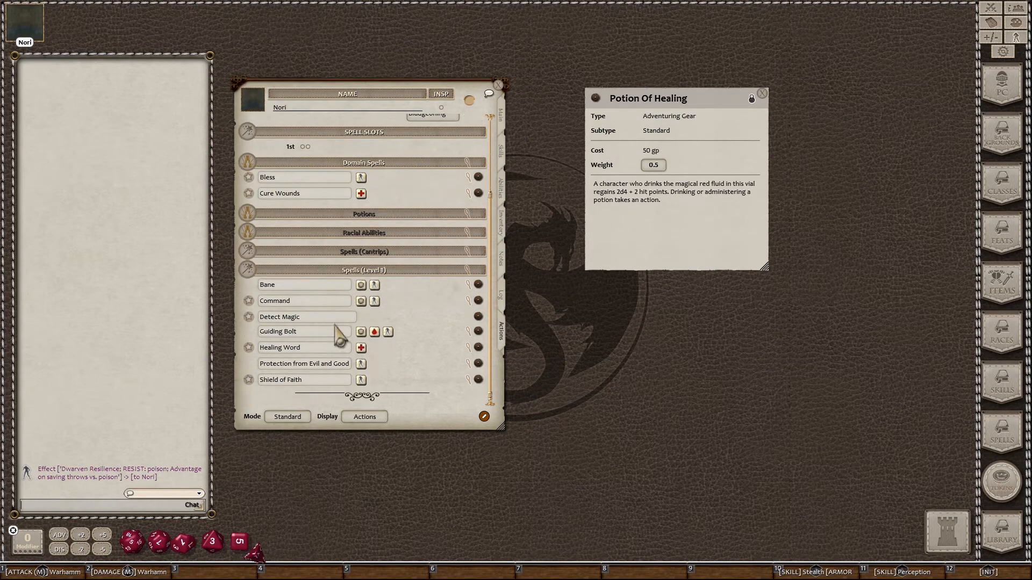
left_click(301, 423)
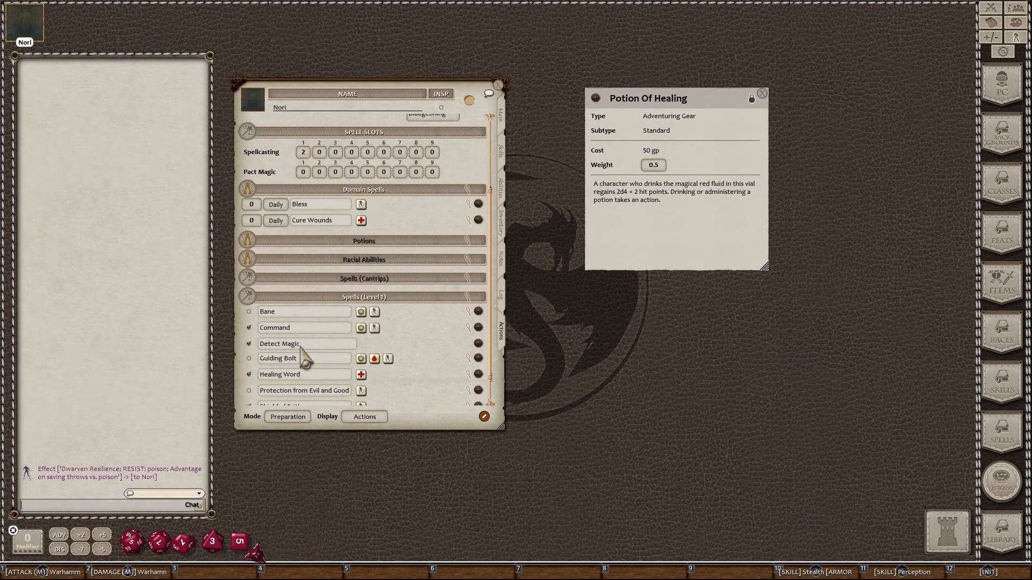
scroll(298, 366, "down", 1)
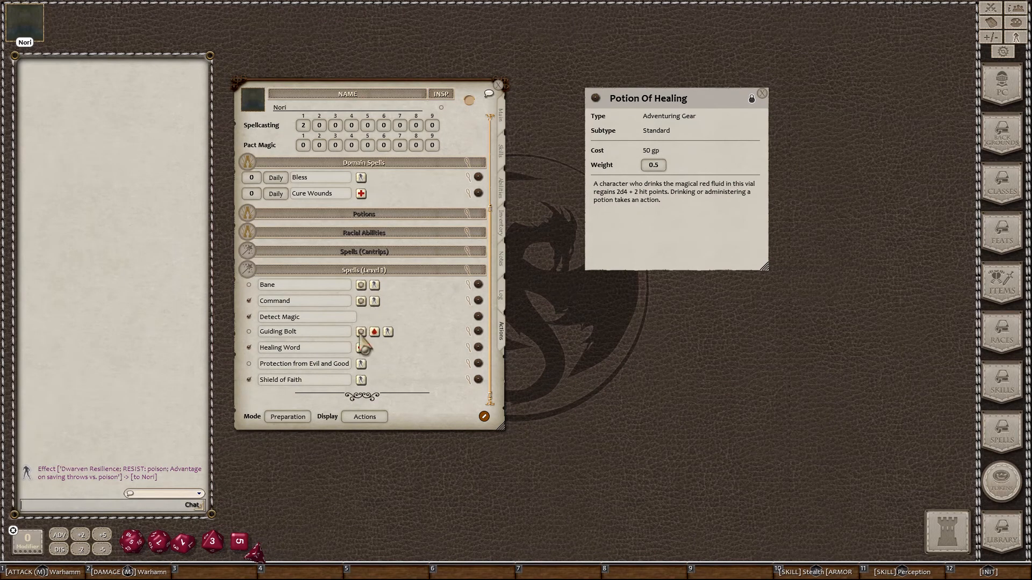
left_click(302, 420)
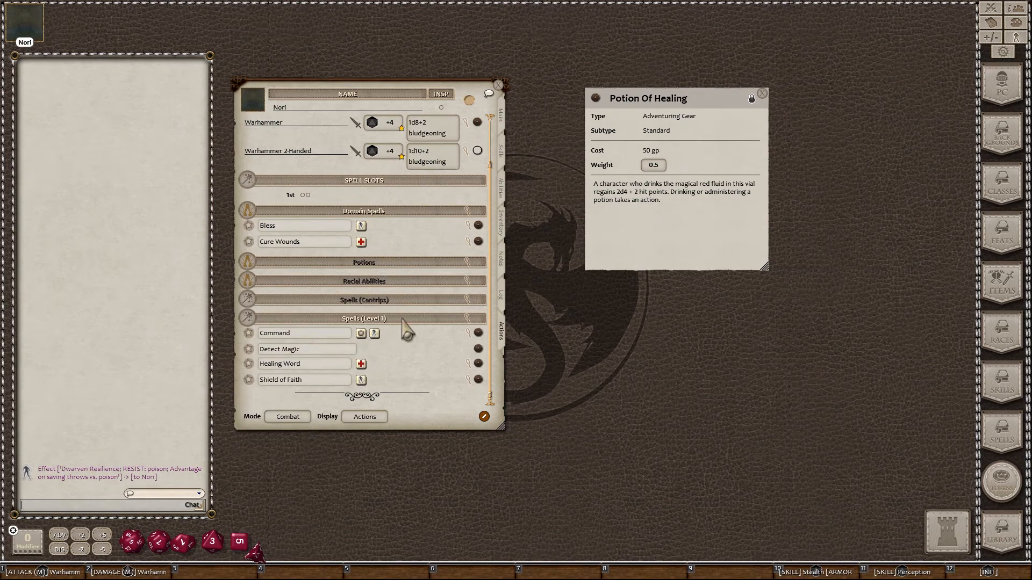
Step: Re-expand the Domain Spells, Potions, Racial Abilities, Cantrips and Level 1 groups, then show Nori's Main page
left_click(384, 319)
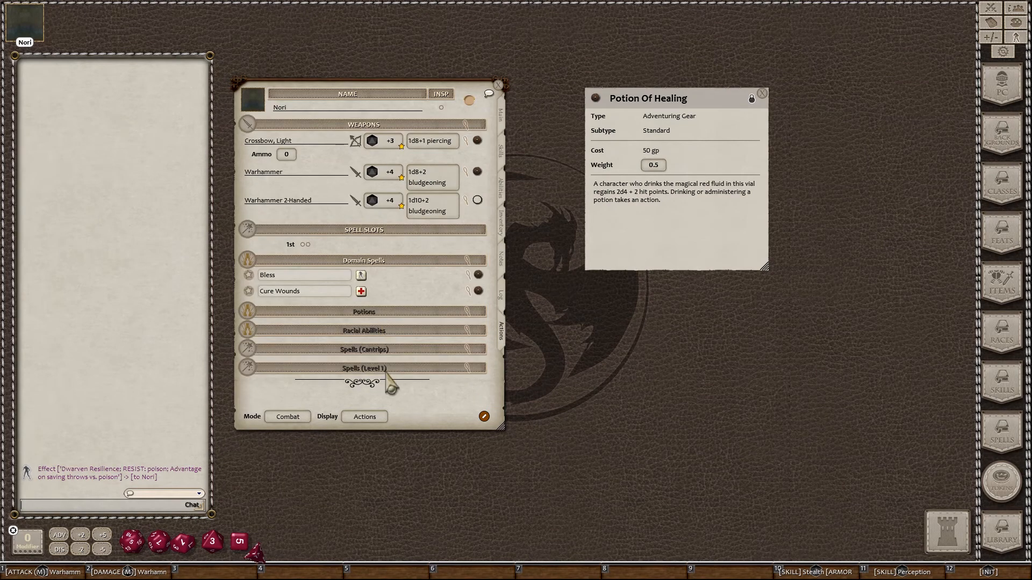
left_click(357, 261)
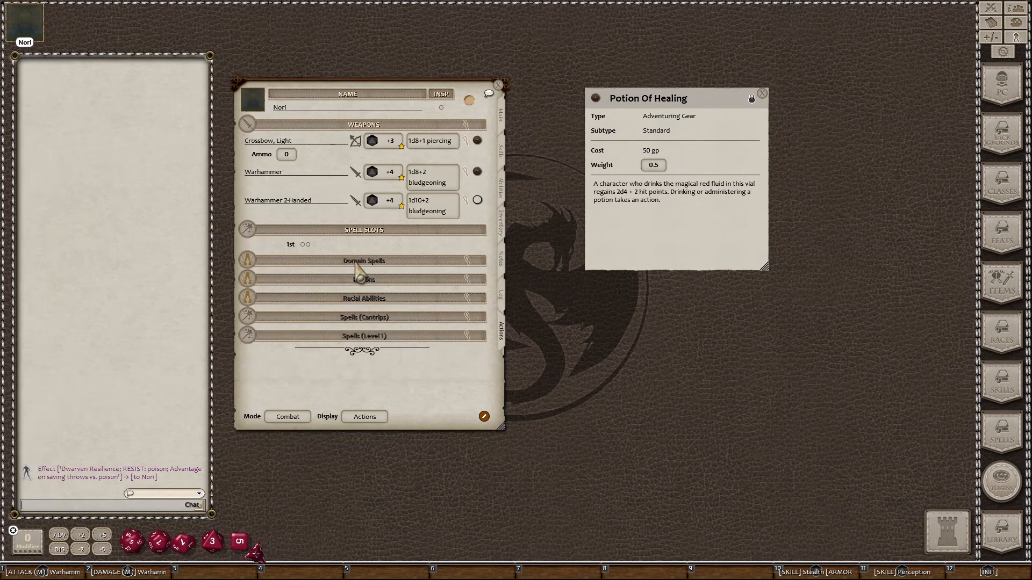
left_click(363, 262)
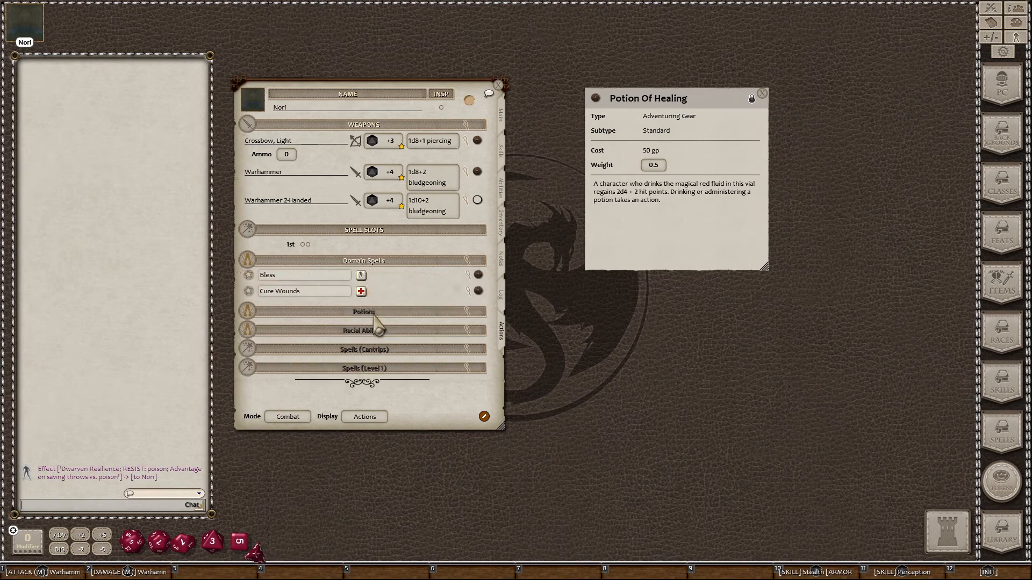
left_click(370, 313)
left_click(366, 346)
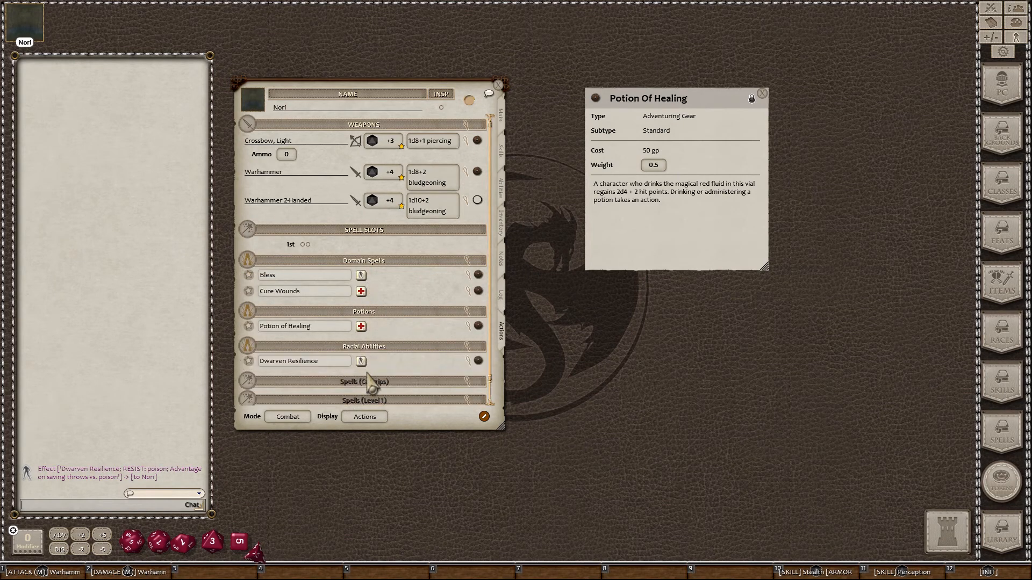
left_click(366, 382)
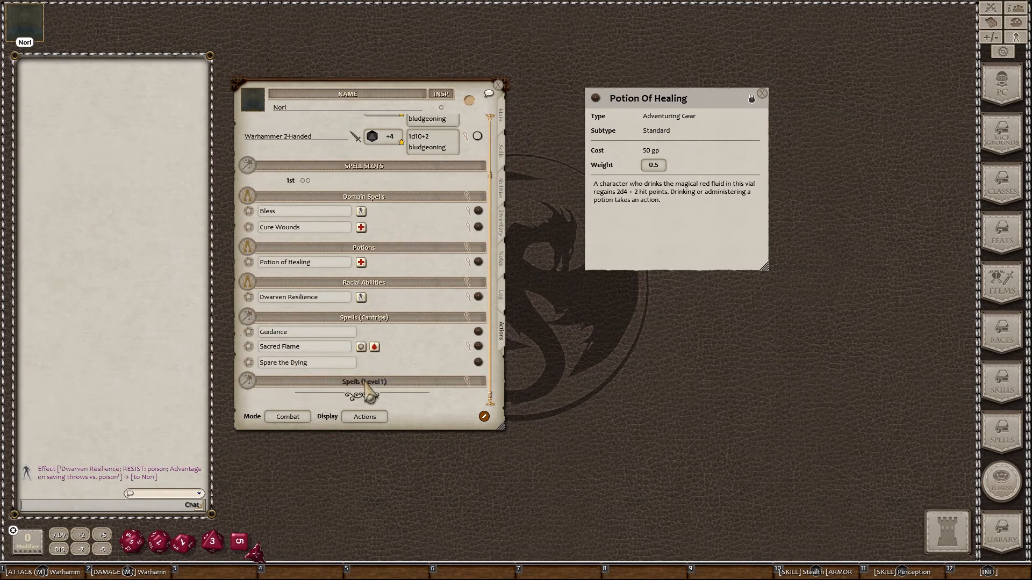
left_click(364, 381)
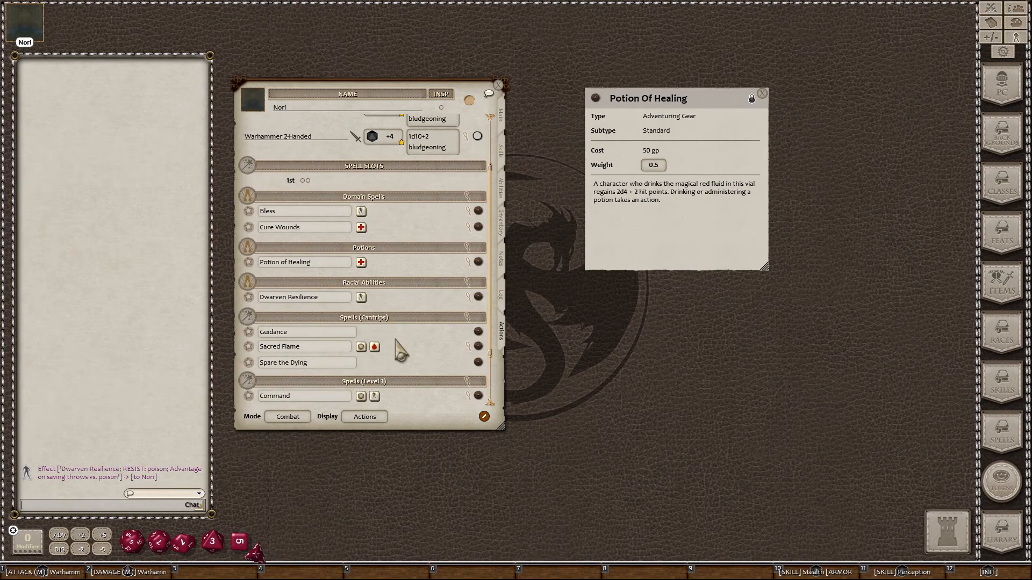
left_click(502, 122)
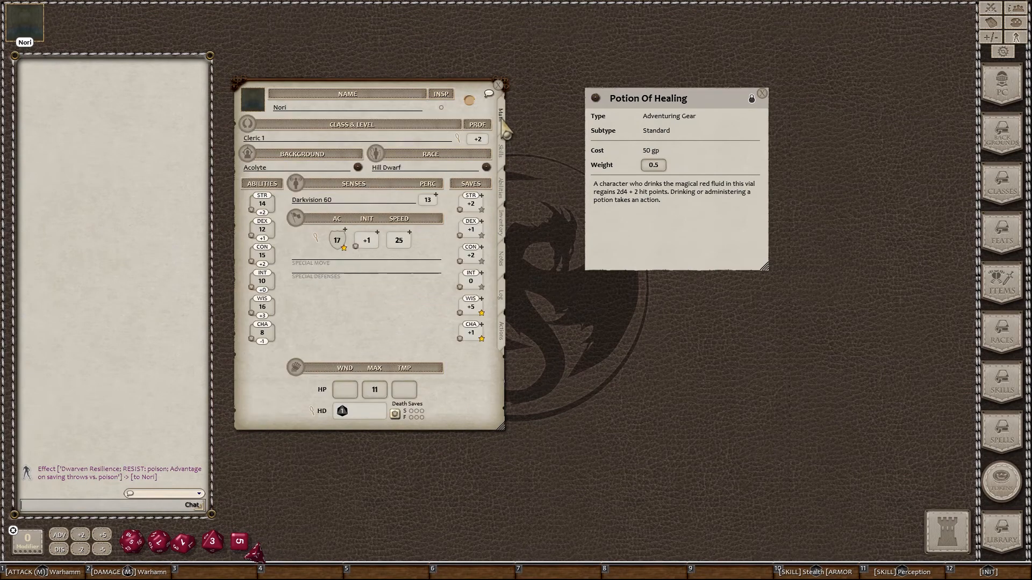
Step: Drag Cleric from the Classes list onto Nori's Class & Level twice, reaching Cleric 3 with 27 HP
left_click(762, 94)
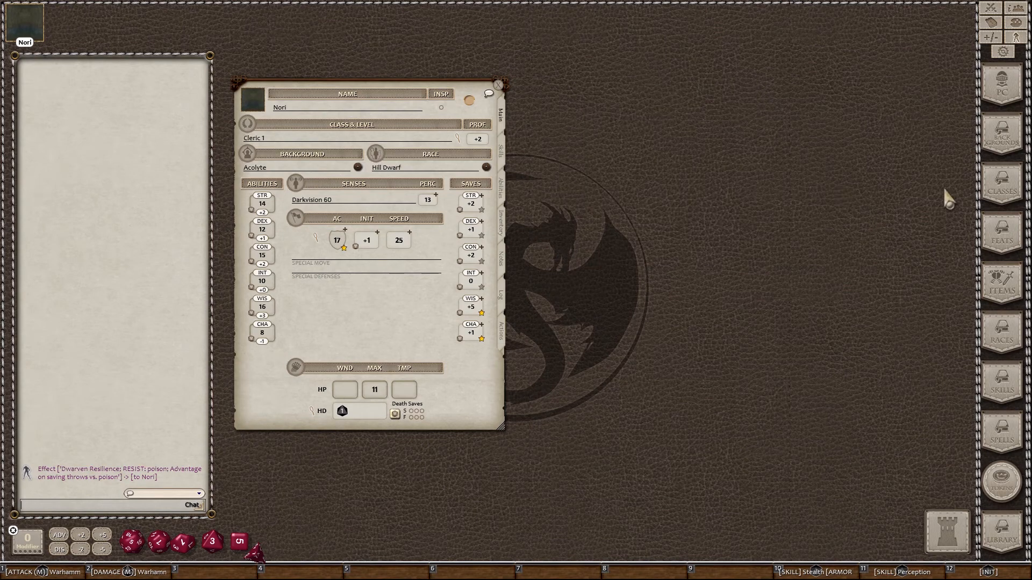
left_click(1002, 188)
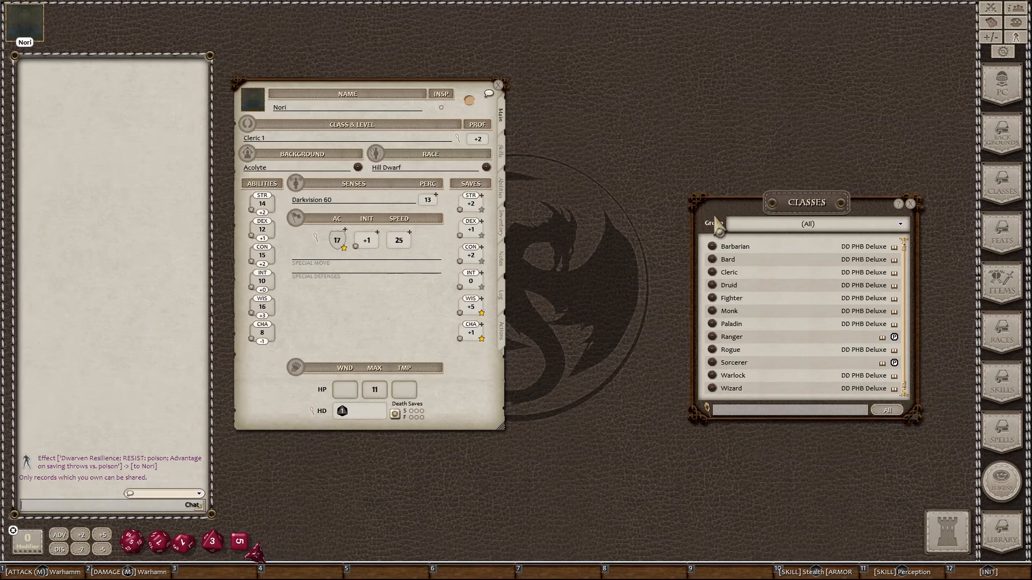
double_click(293, 140)
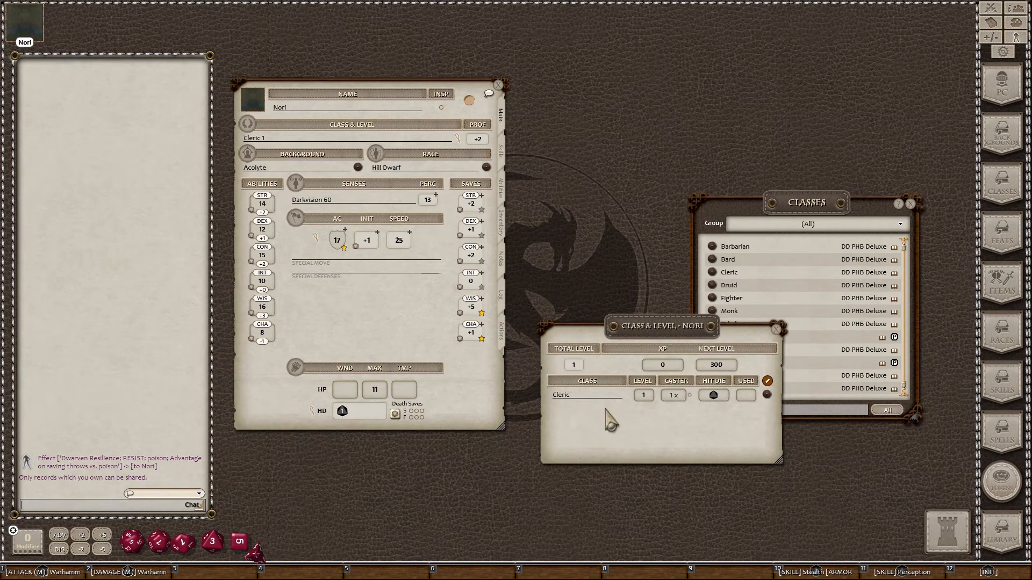
left_click(776, 330)
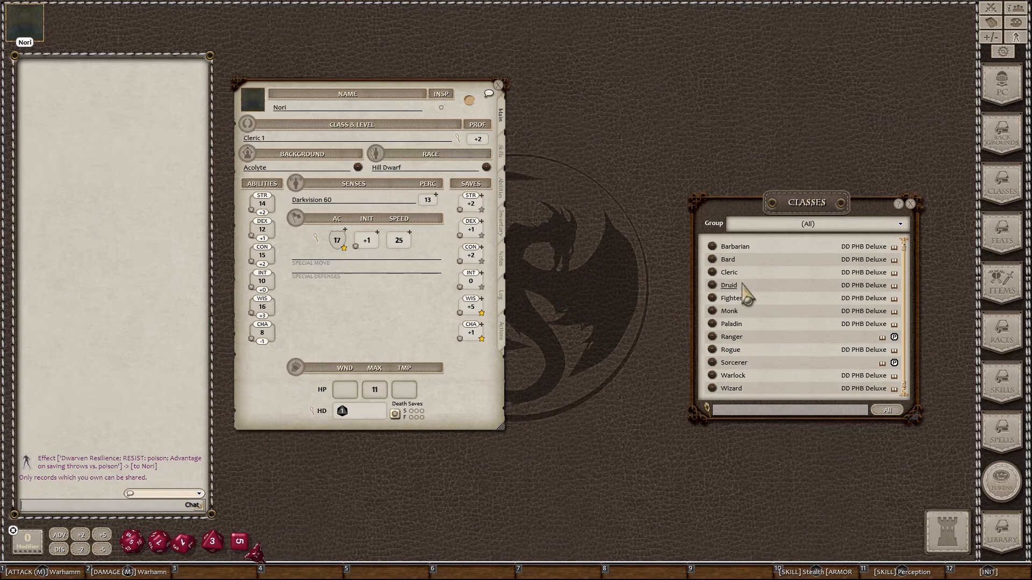
scroll(742, 285, "down", 1)
scroll(742, 285, "up", 1)
left_click_drag(718, 277, 296, 141)
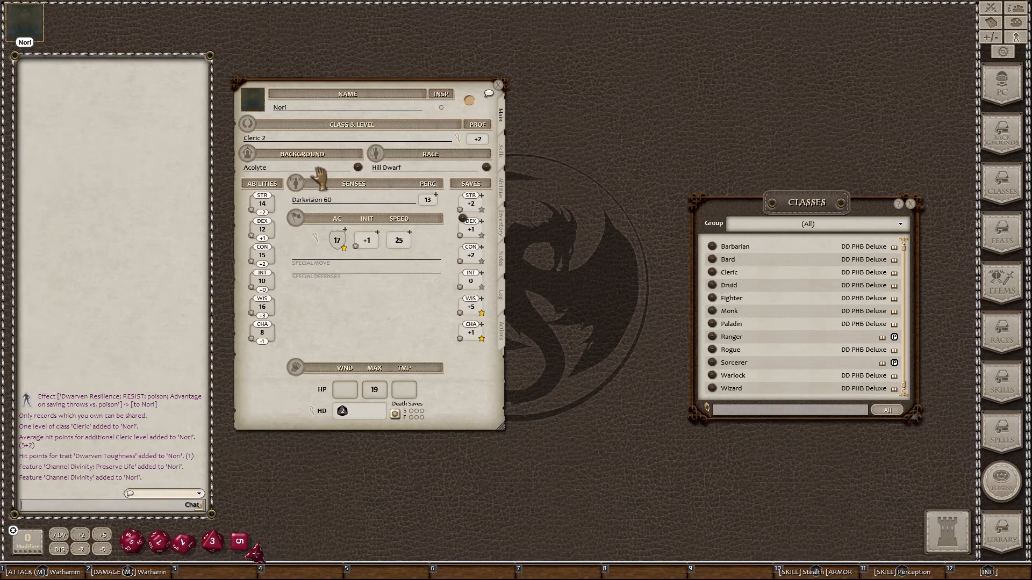
left_click_drag(284, 141, 285, 139)
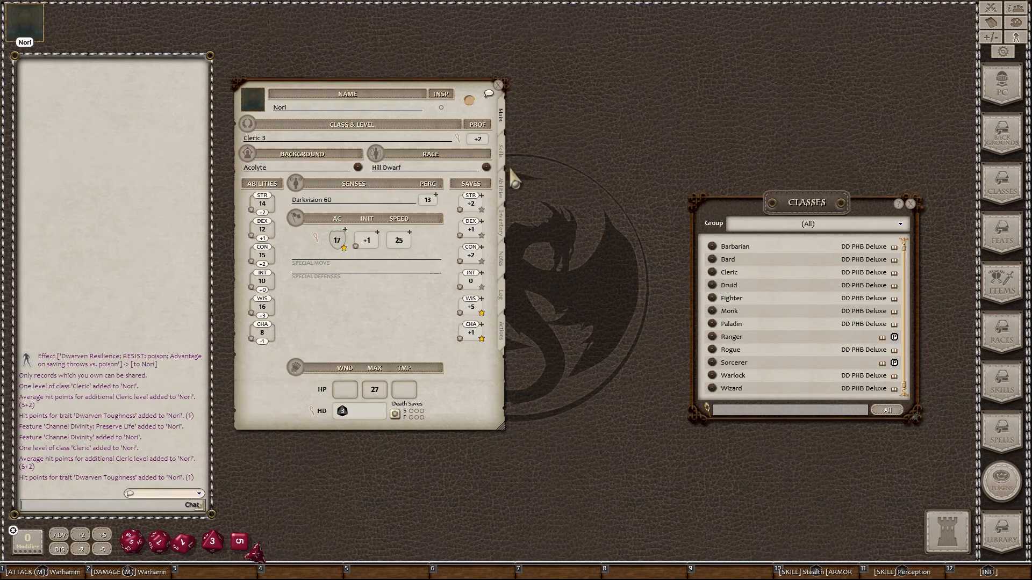
Step: On the Abilities page, read the Channel Divinity and Preserve Life feature descriptions, then close both
left_click(501, 192)
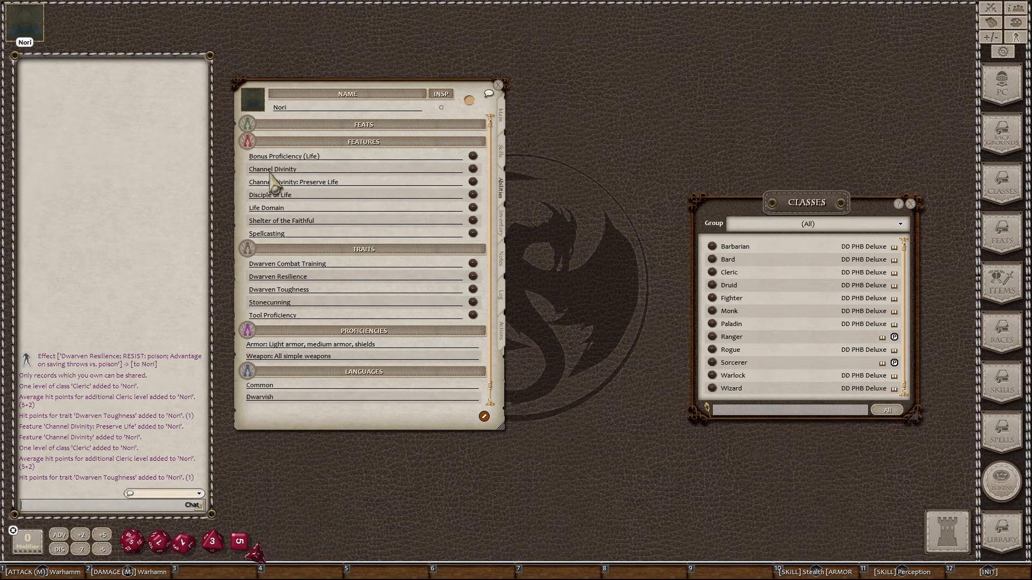
left_click(473, 170)
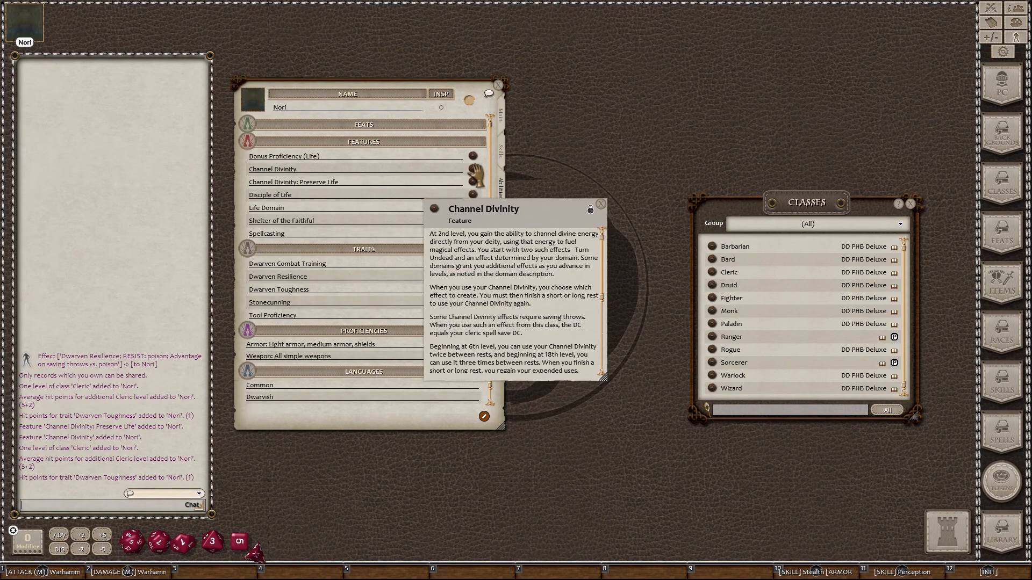
scroll(538, 289, "down", 3)
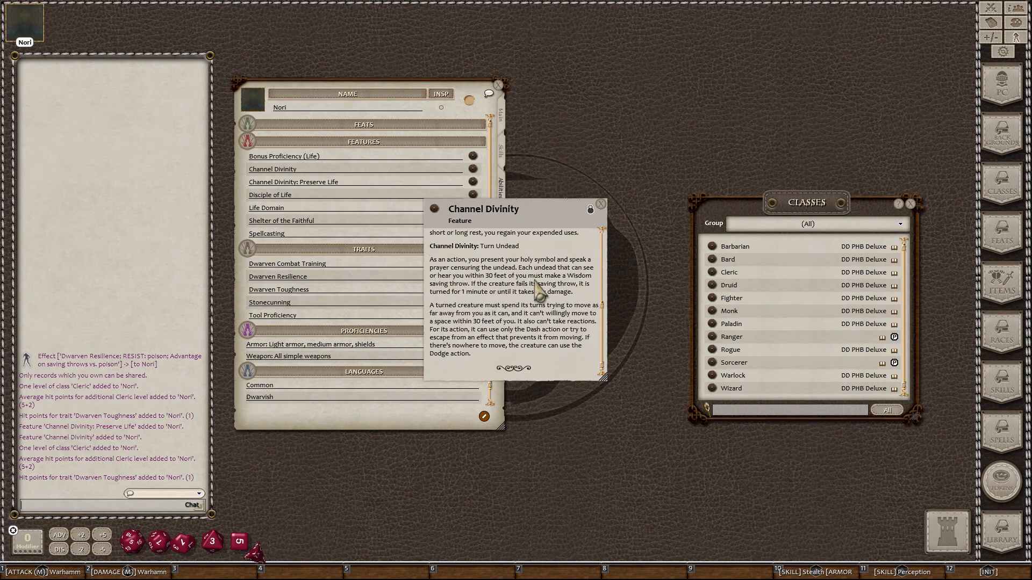
scroll(537, 290, "up", 2)
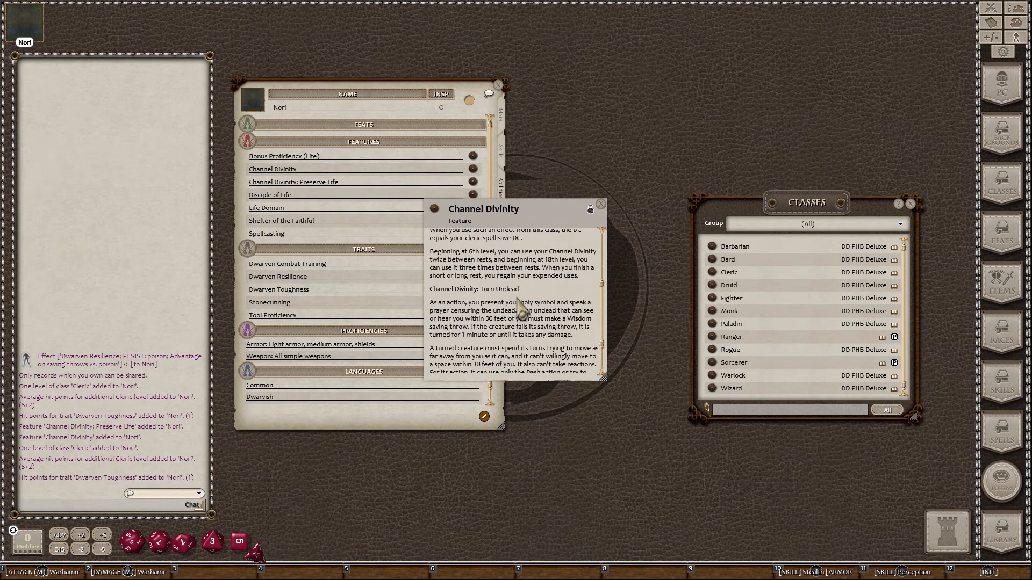
scroll(519, 307, "up", 3)
scroll(519, 307, "down", 3)
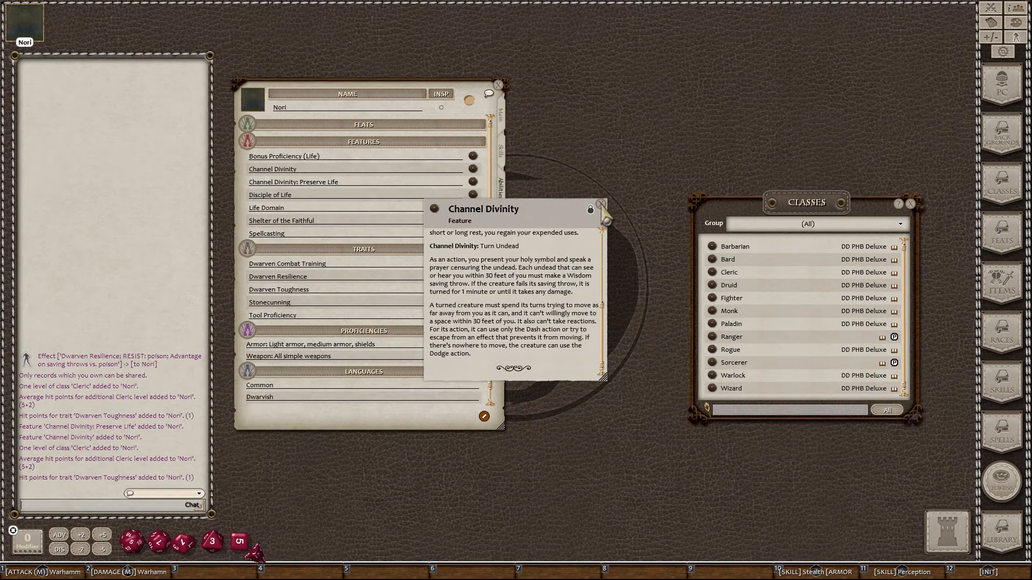
left_click(601, 205)
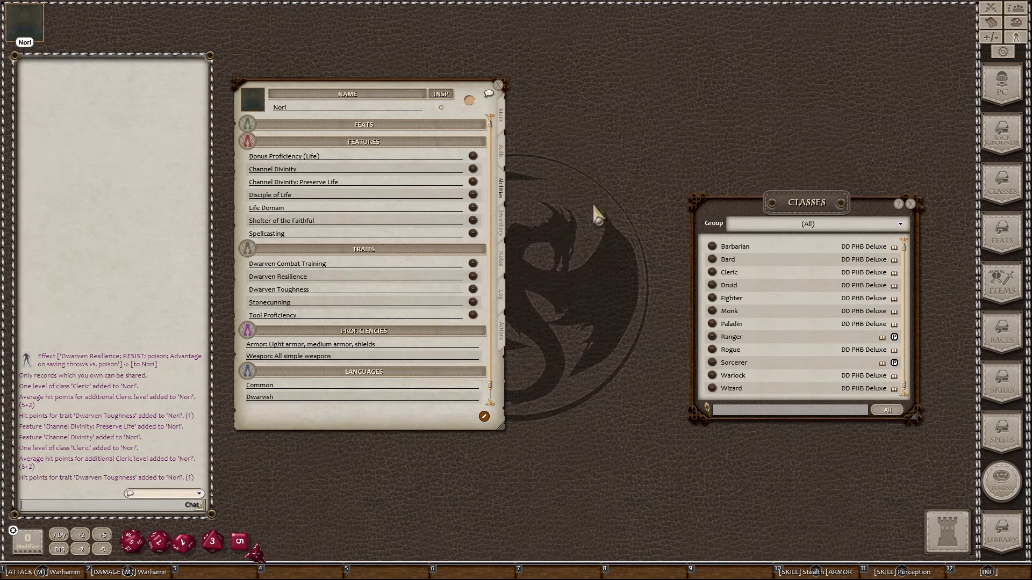
left_click(472, 182)
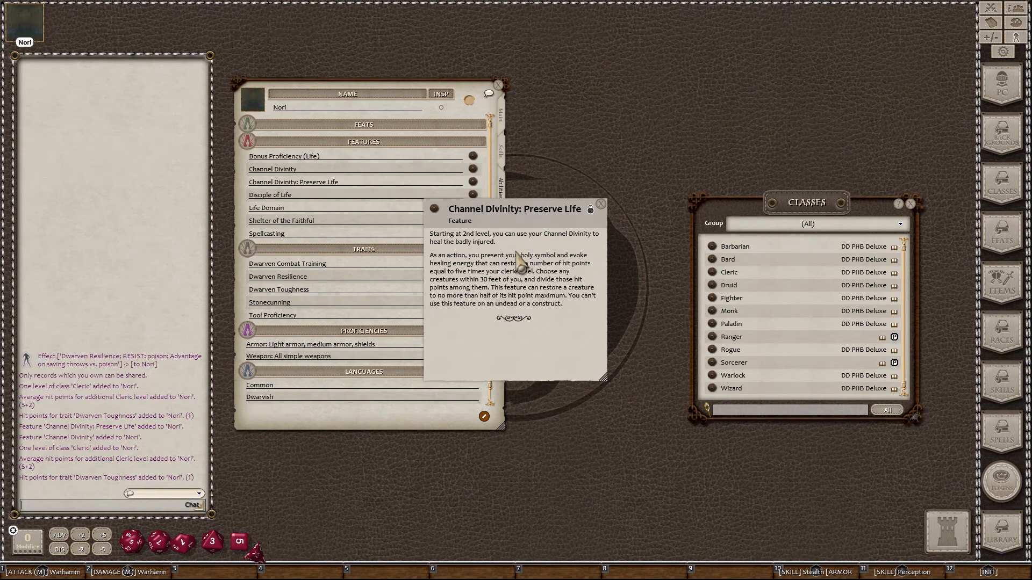
left_click(600, 204)
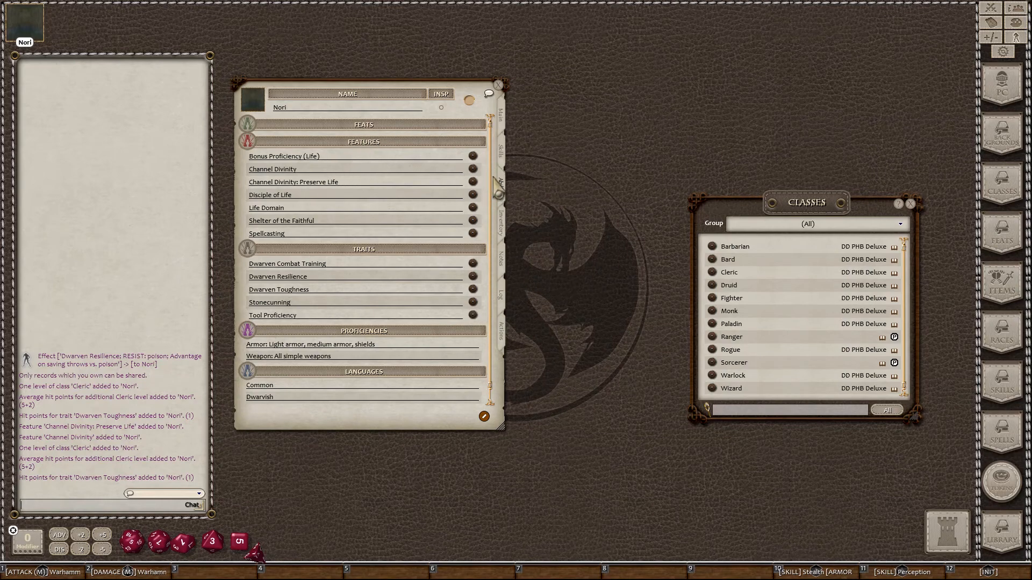
Step: Show Nori's Actions page and open the 5E Class Feature Effects Coding module's Spells list
left_click(502, 330)
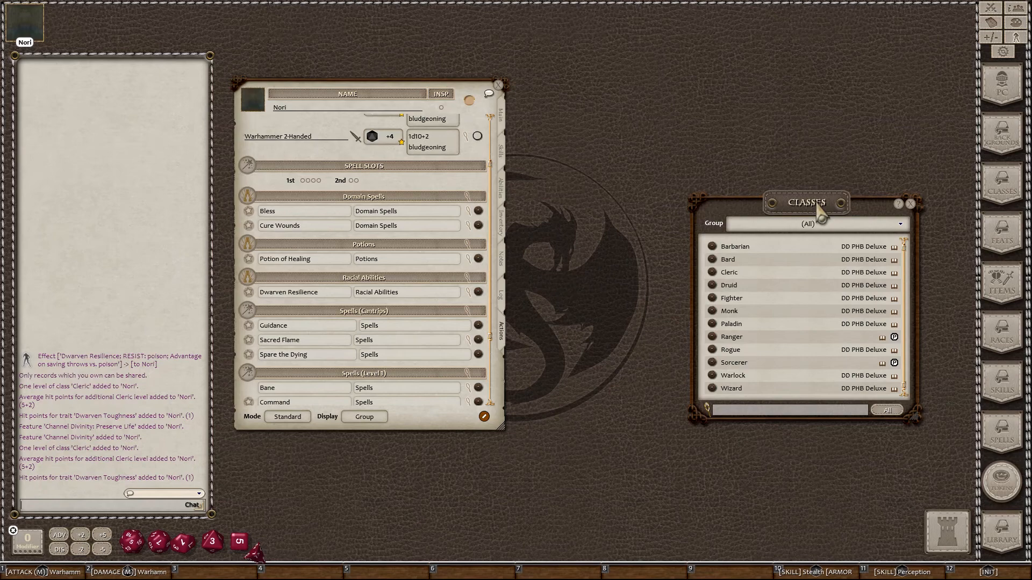
left_click_drag(817, 207, 713, 154)
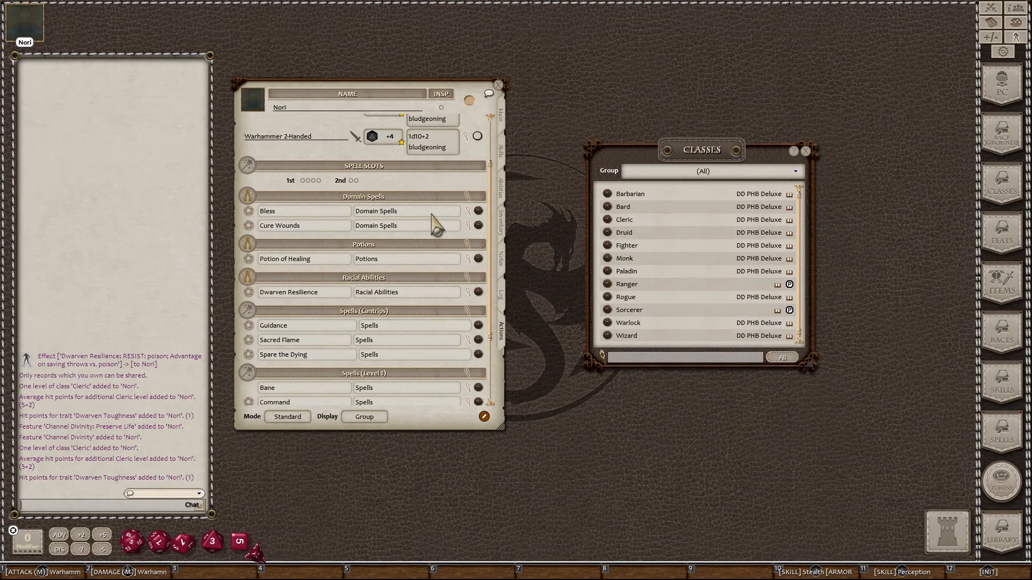
left_click(1001, 533)
scroll(421, 366, "down", 1)
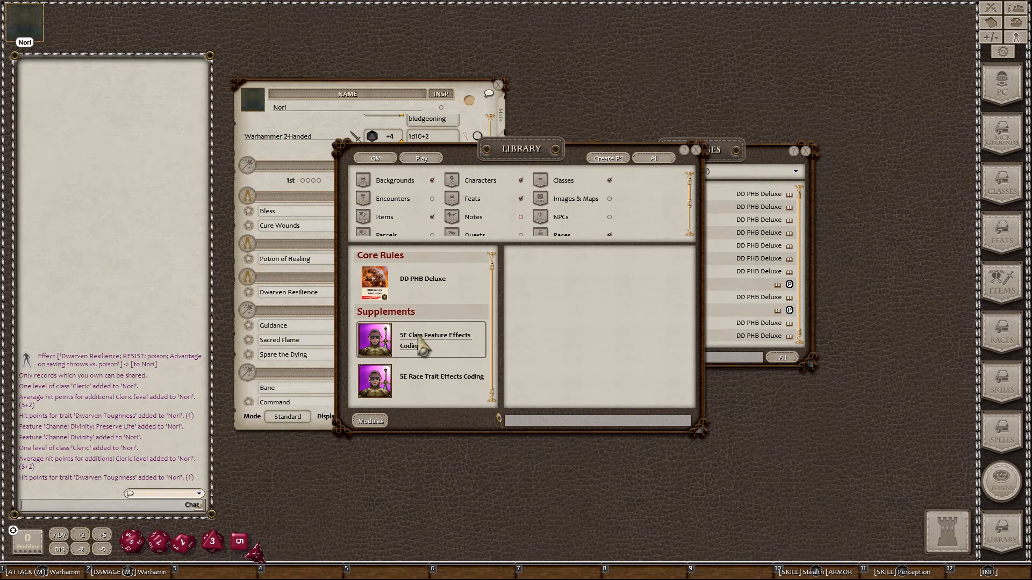
left_click(370, 422)
left_click(691, 192)
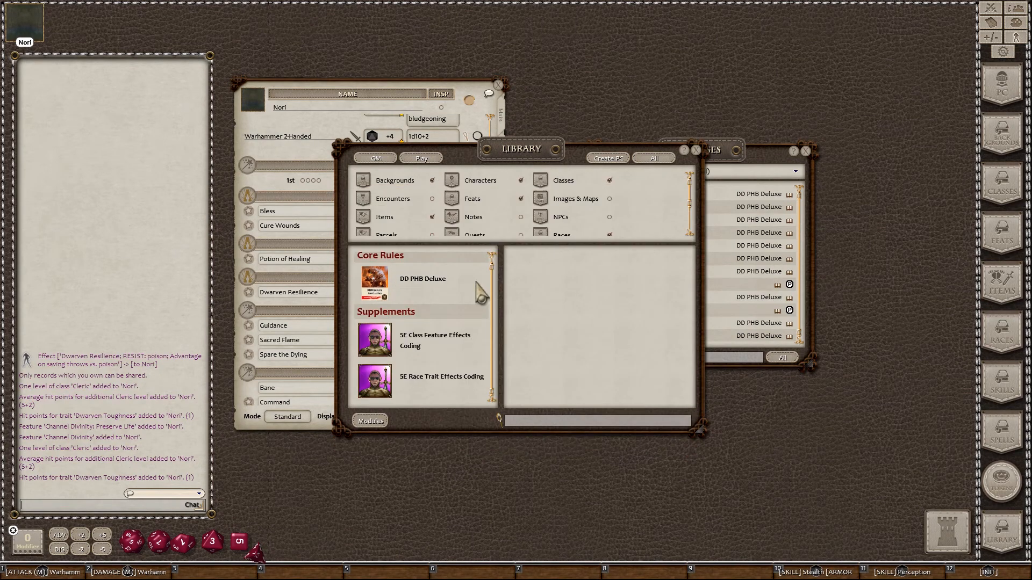
left_click(415, 342)
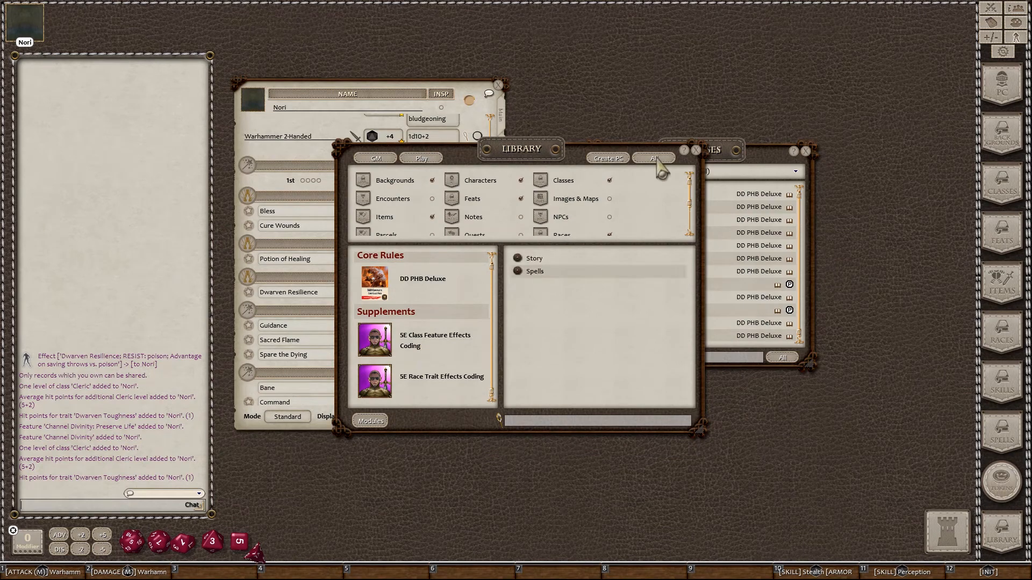
left_click(540, 273)
Step: Close the Library and Classes windows and scroll the Spells list to Cleric Channel Divinity entries
left_click(696, 151)
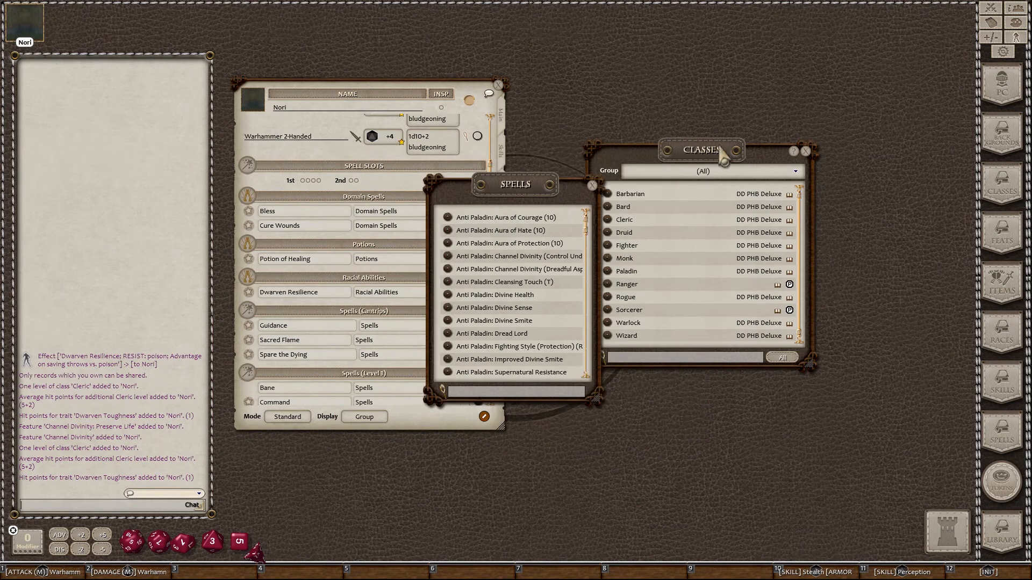
left_click(806, 152)
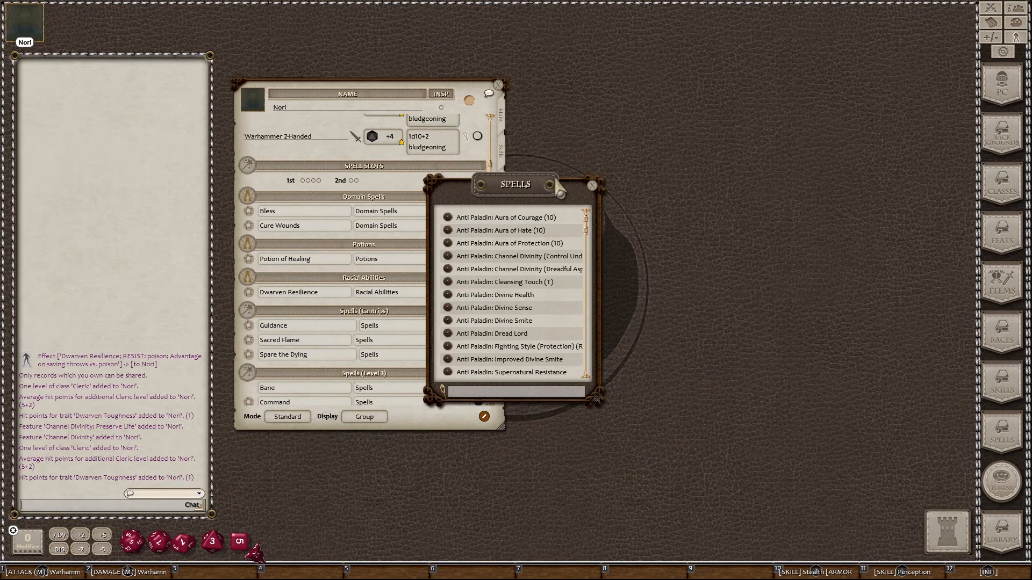
left_click_drag(512, 238, 625, 203)
scroll(629, 226, "down", 15)
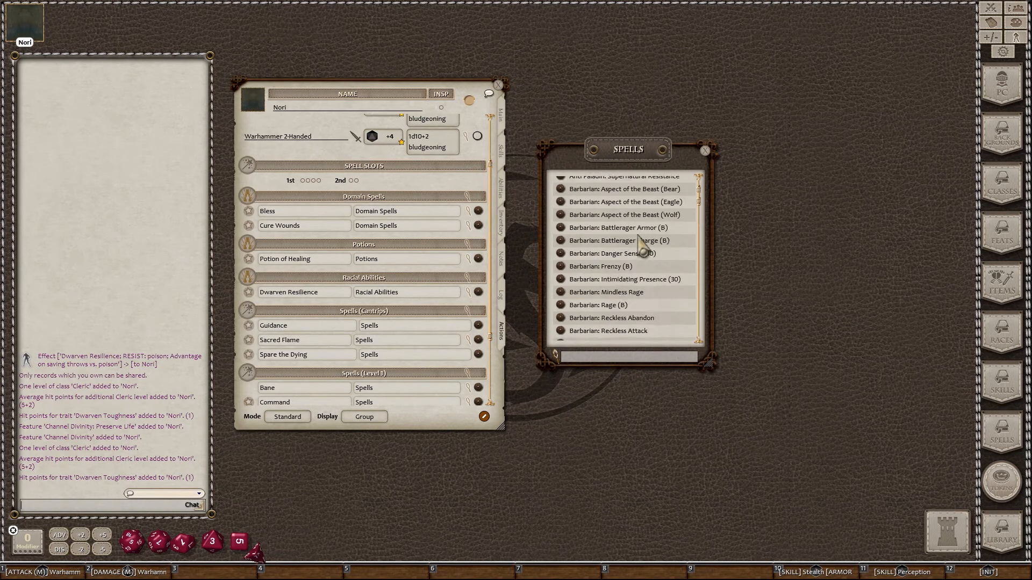
scroll(640, 246, "down", 15)
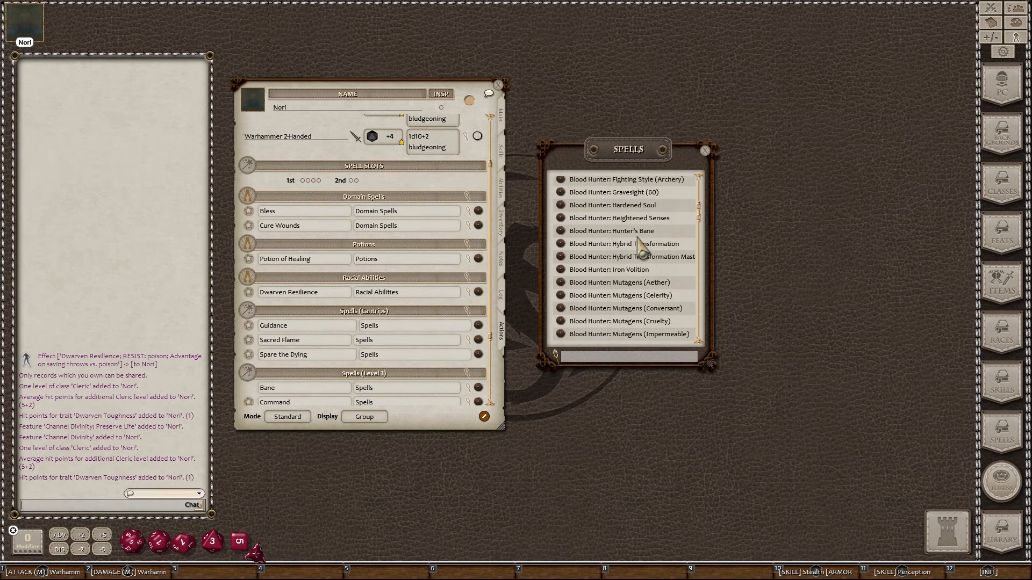
scroll(642, 249, "down", 3)
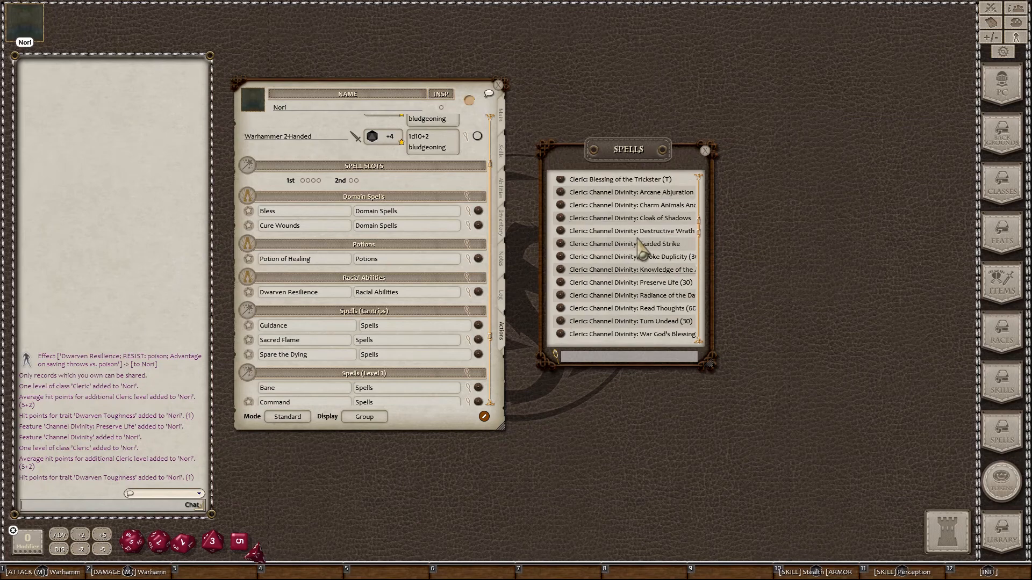
scroll(634, 332, "down", 1)
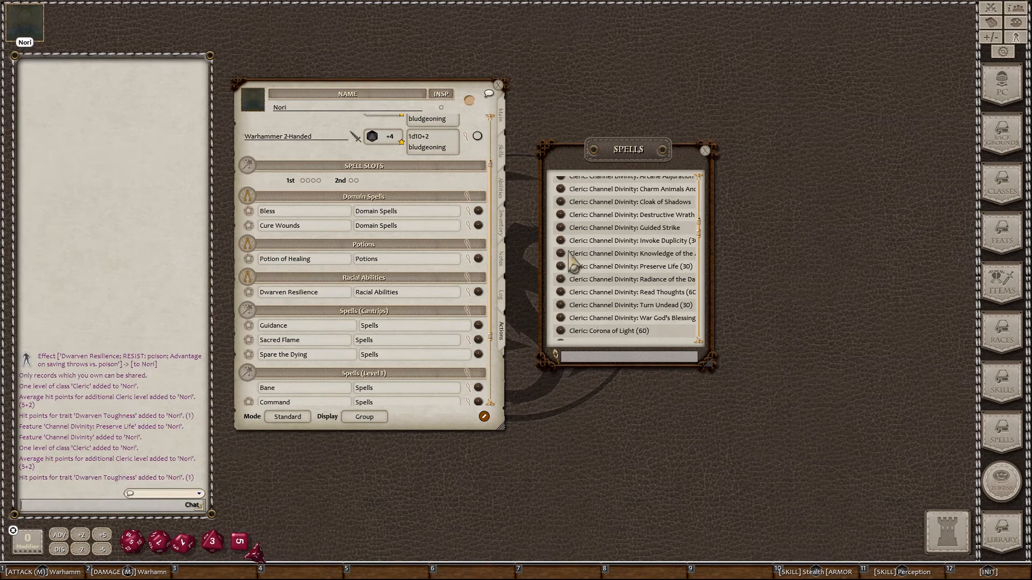
Step: In edit mode, add a new power group named 'Class Abilities' to the actions
left_click(484, 417)
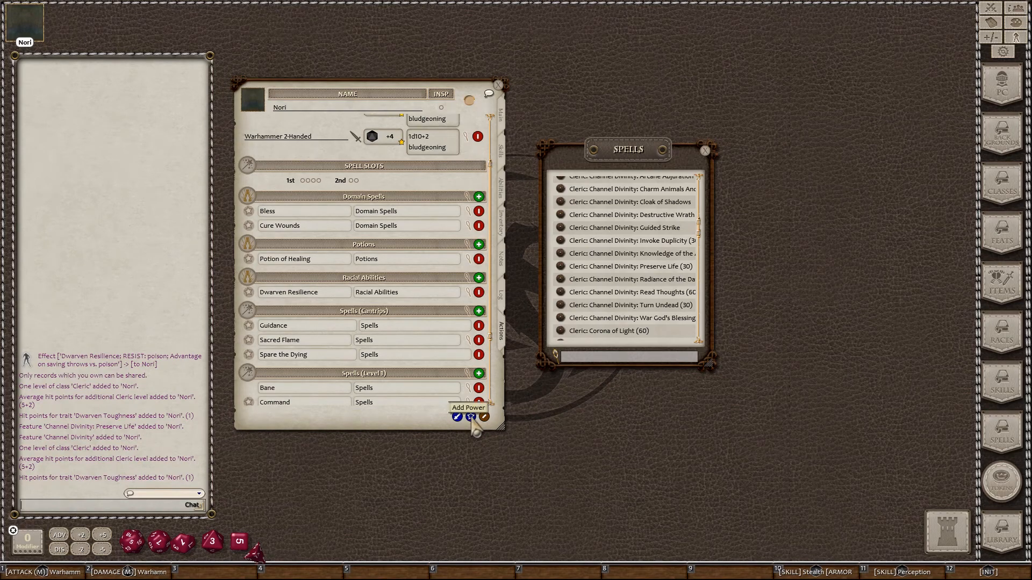
left_click(471, 417)
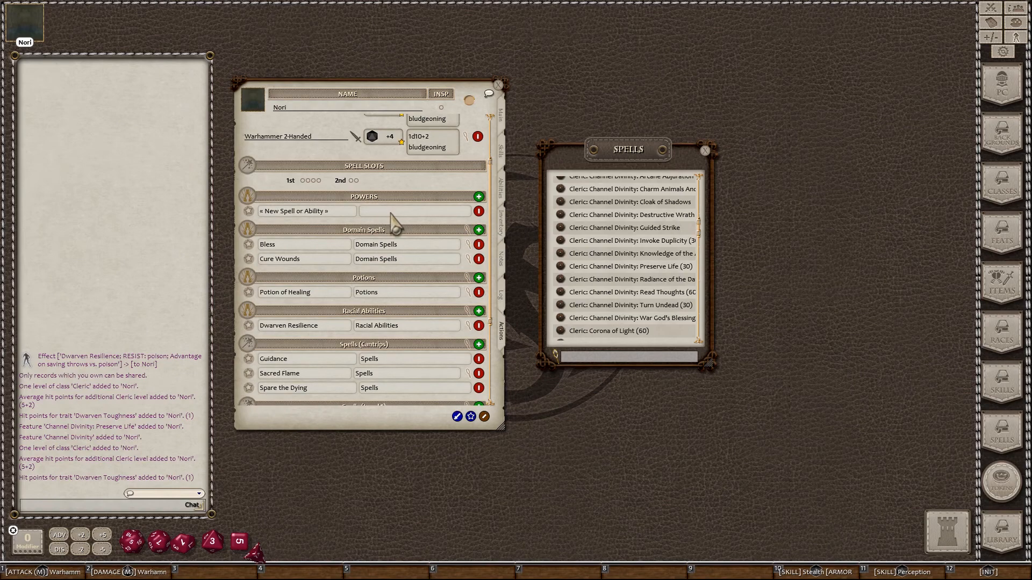
type("Cla")
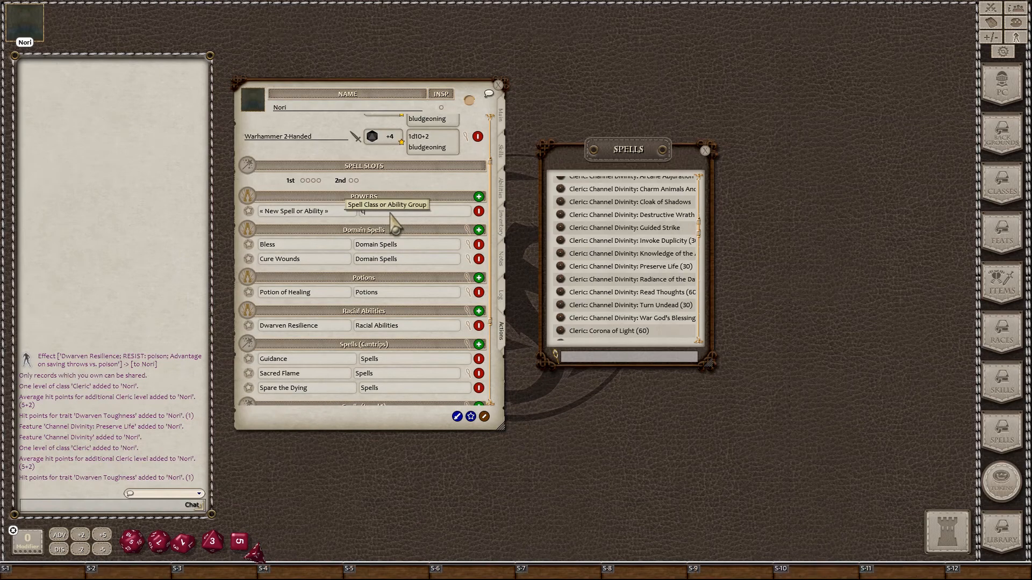
type("ss Abilities")
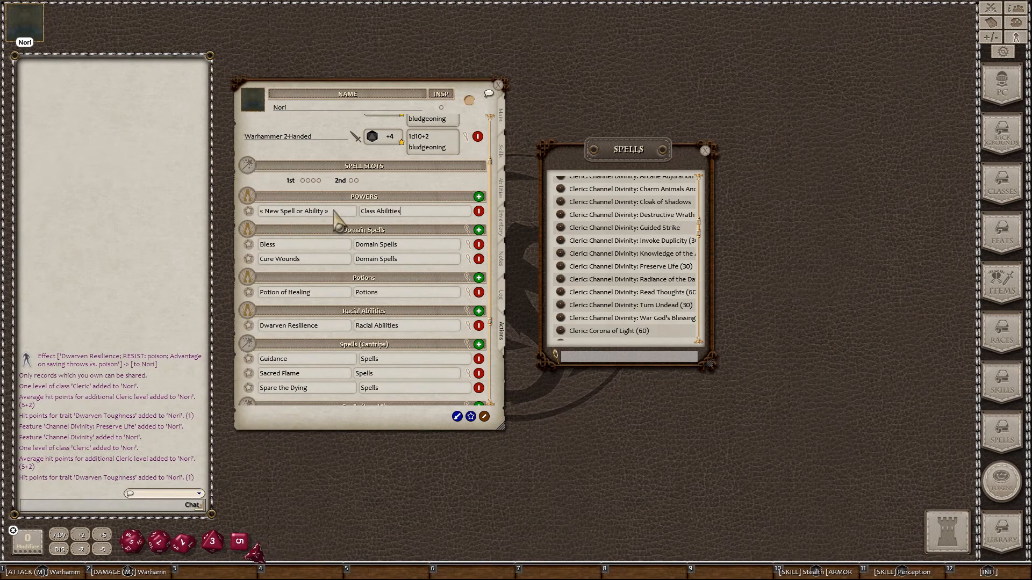
key("Return")
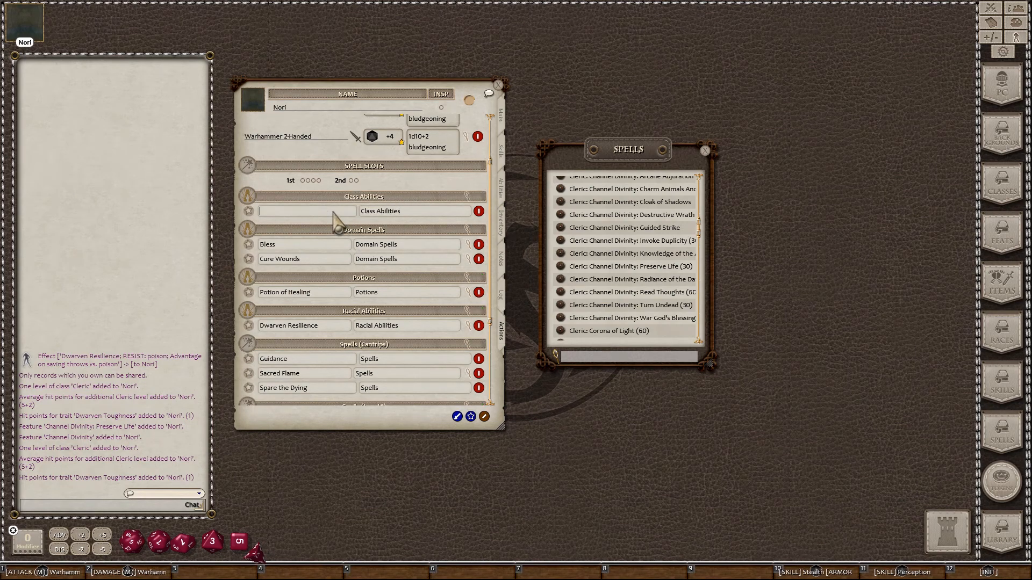
left_click(466, 194)
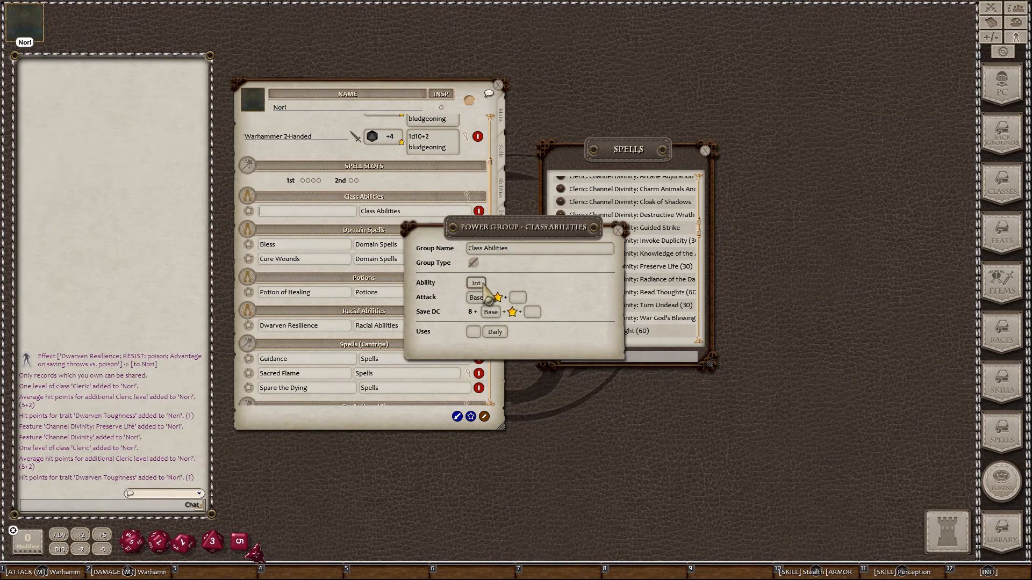
left_click(618, 231)
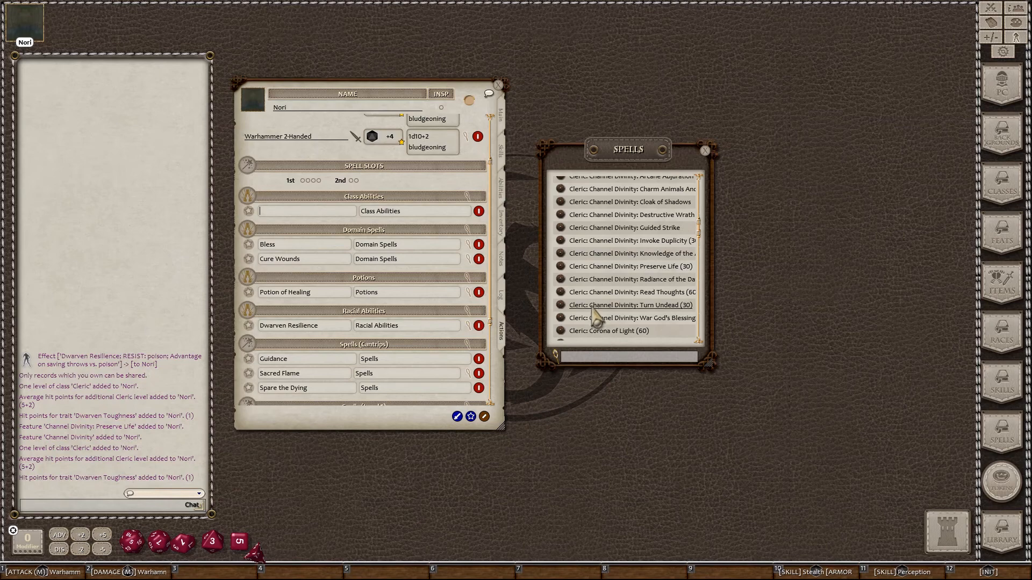
Step: Drag Turn Undead and Preserve Life into Class Abilities, delete the empty entry, and stop editing
left_click_drag(558, 305, 344, 217)
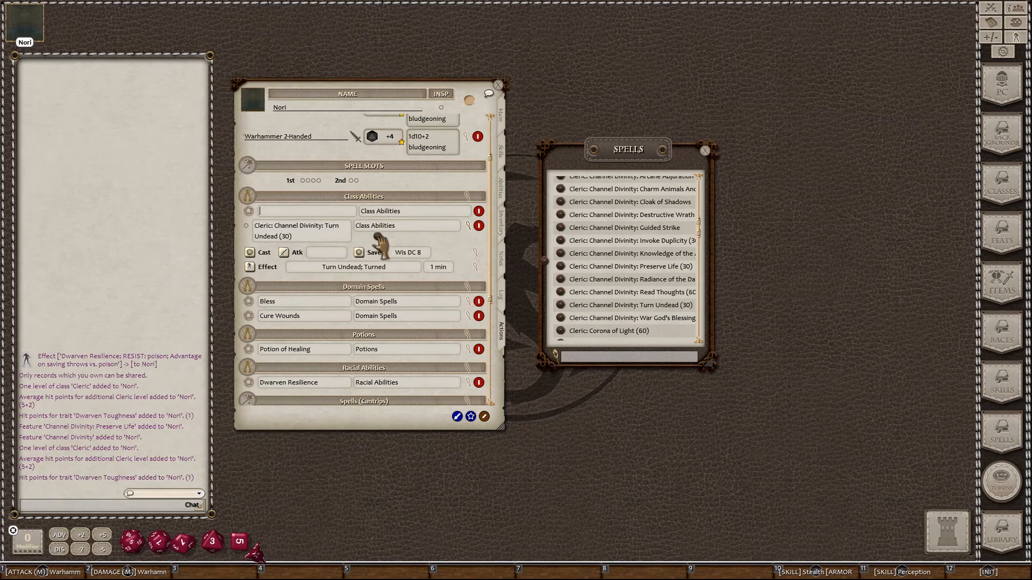
left_click_drag(382, 250, 382, 252)
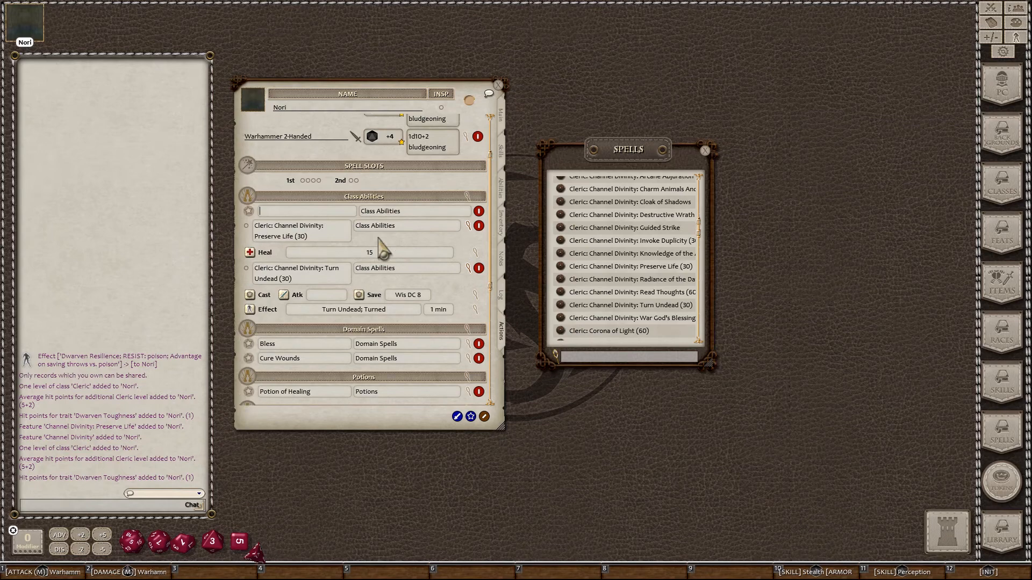
right_click(335, 212)
left_click(308, 243)
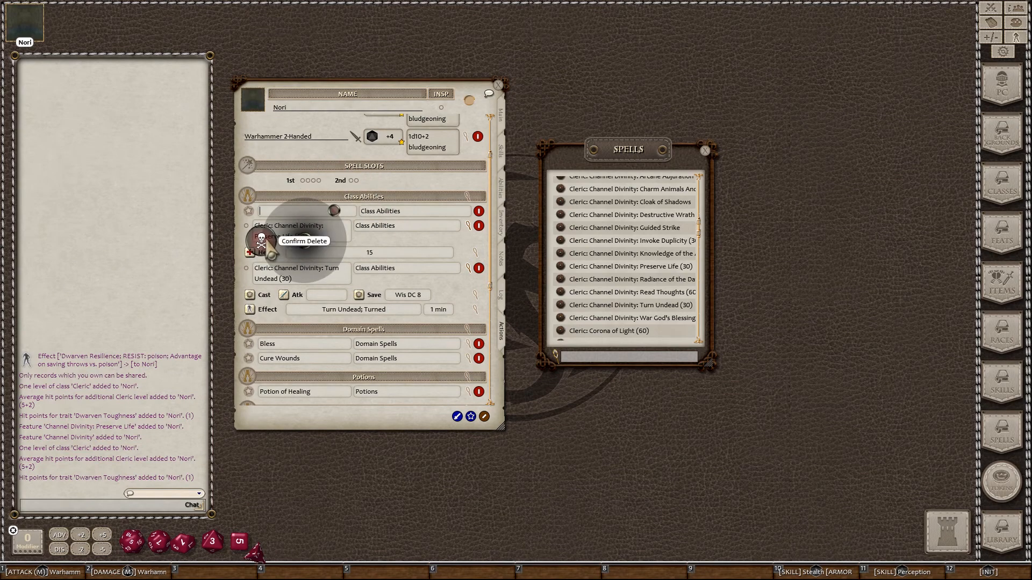
left_click(262, 240)
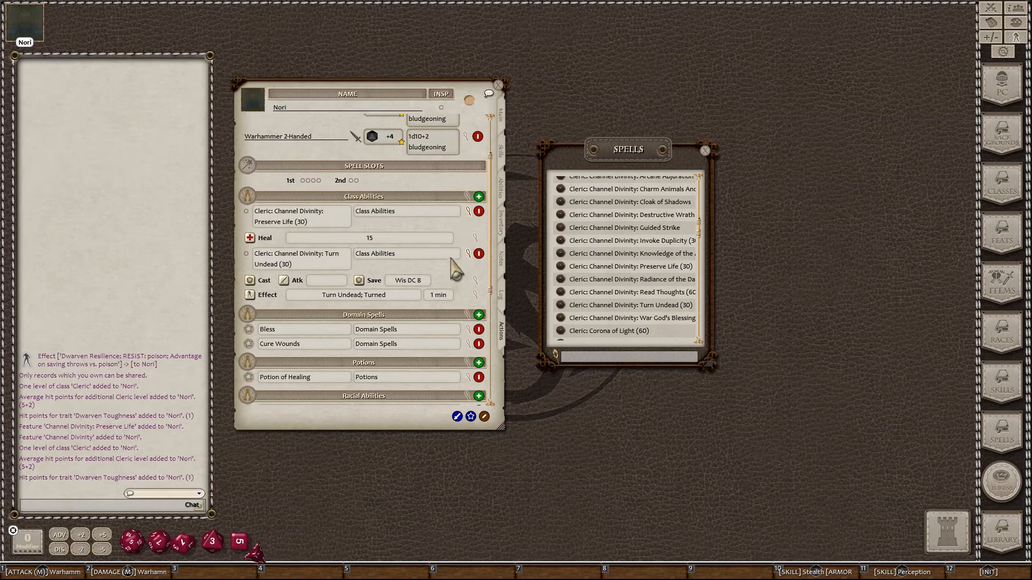
left_click(484, 418)
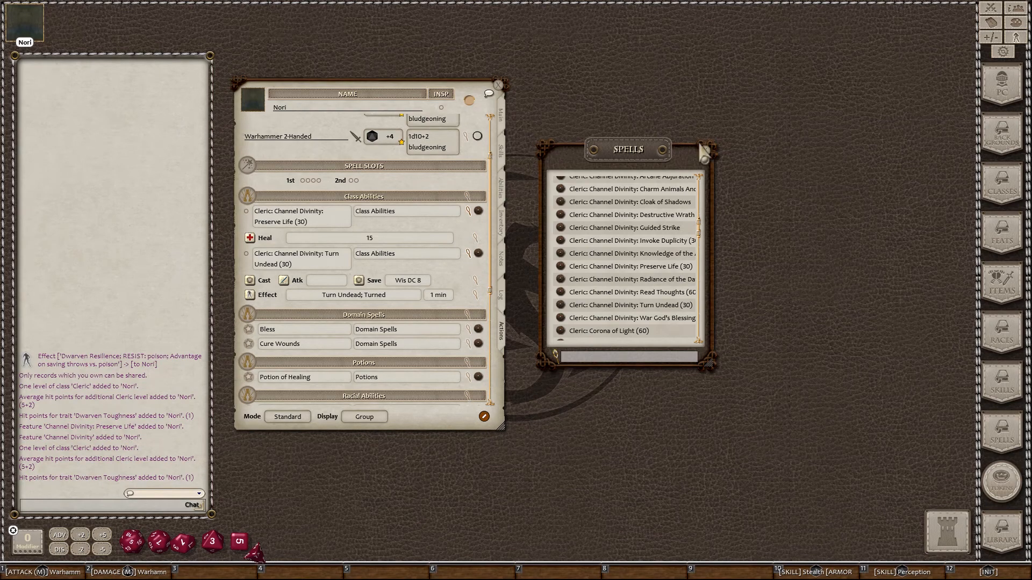
Step: Close the Spells list, collapse both ability rows, and delete 'Cleric: ' from Turn Undead and Preserve Life
left_click(705, 153)
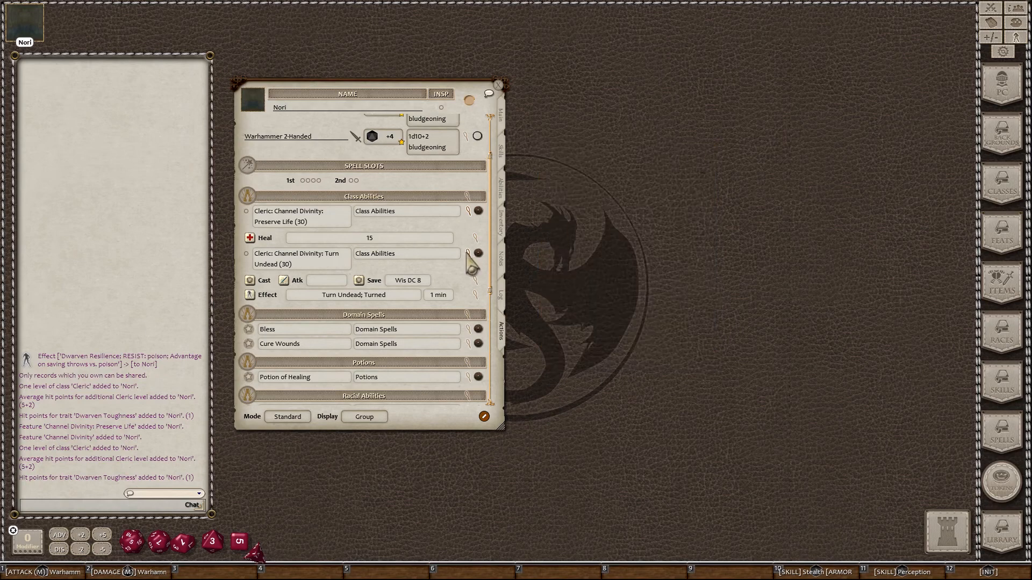
left_click(466, 253)
left_click(468, 210)
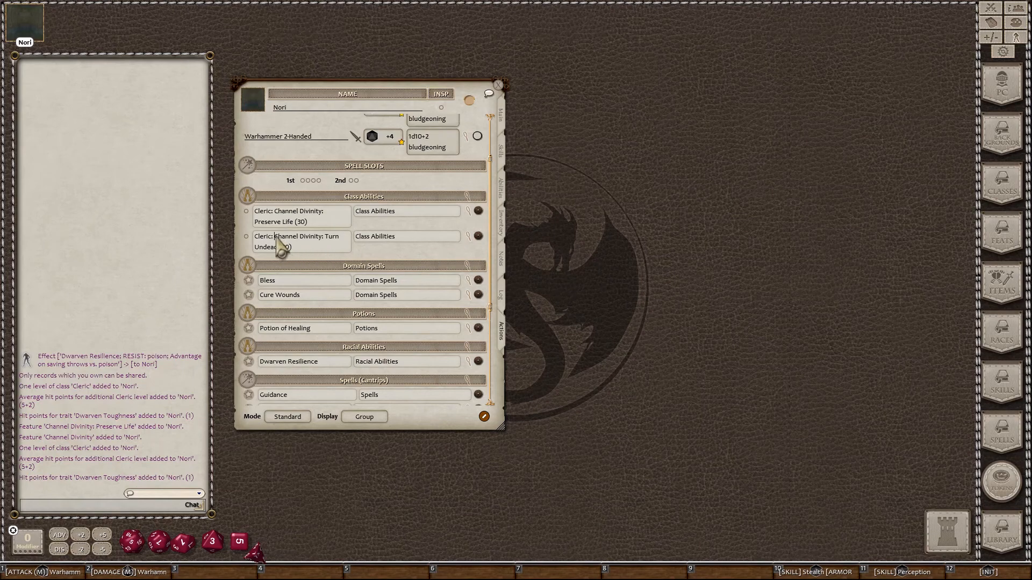
key("BackSpace")
key("BackSpace")
key("BackSpace")
key("BackSpace")
key("BackSpace")
key("BackSpace")
left_click(275, 213)
key("BackSpace")
key("BackSpace")
key("BackSpace")
key("BackSpace")
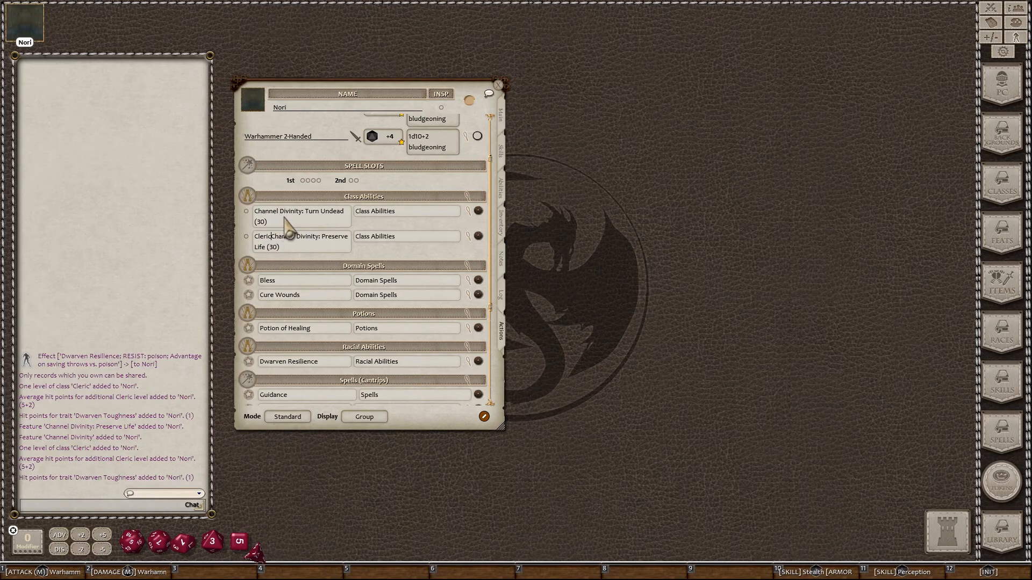
key("BackSpace")
key("BackSpace")
key("BackSpace")
key("BackSpace")
key("BackSpace")
key("BackSpace")
key("BackSpace")
key("BackSpace")
key("BackSpace")
key("BackSpace")
key("BackSpace")
key("BackSpace")
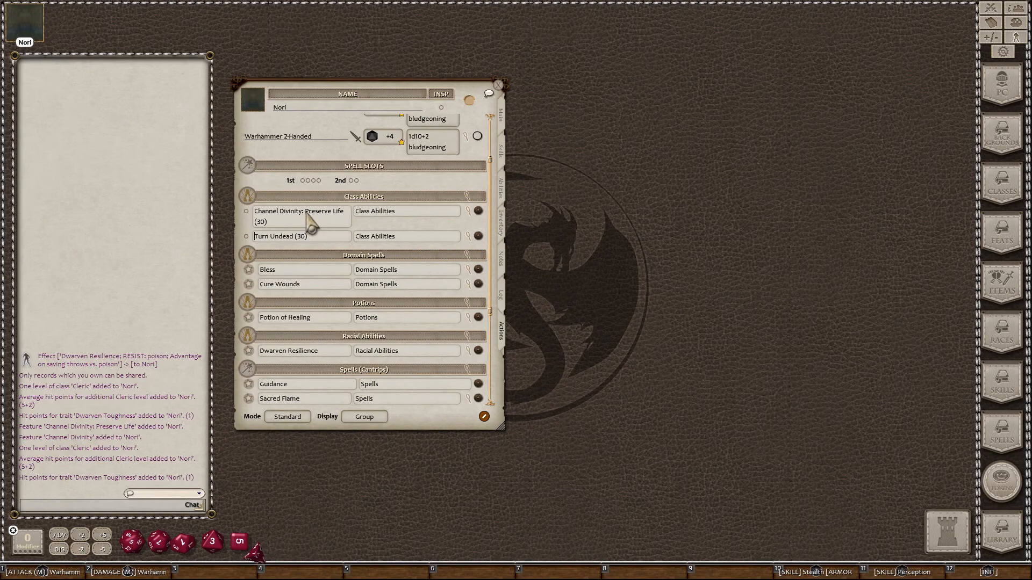
Step: Trim the names to 'Preserve Life (30)' and 'Turn Undead (30)' and set the display to Actions
key("BackSpace")
key("BackSpace")
key("BackSpace")
key("BackSpace")
key("BackSpace")
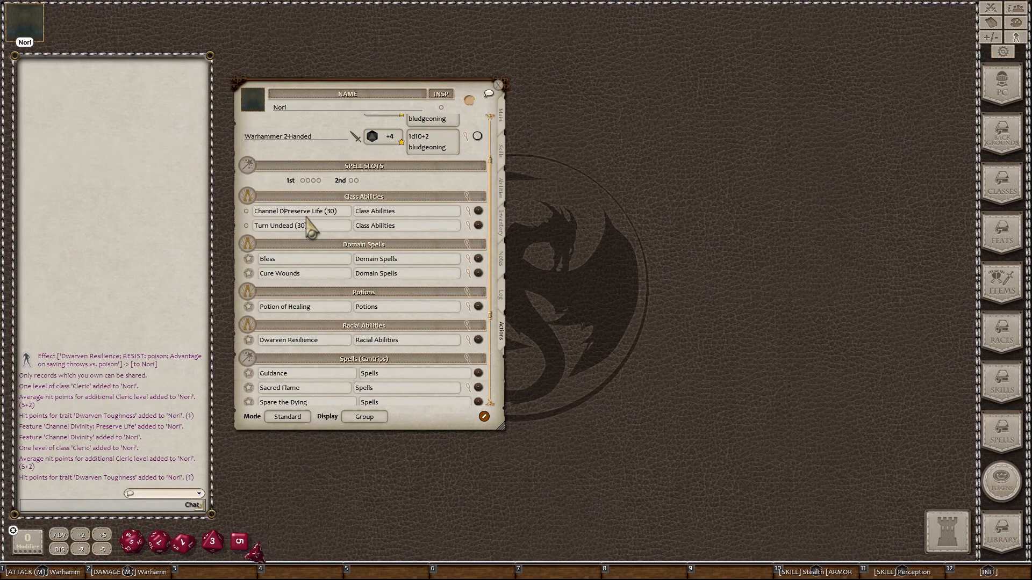
key("BackSpace")
key("BackSpace")
key("BackSpace")
key("BackSpace")
key("BackSpace")
left_click(365, 417)
left_click(364, 417)
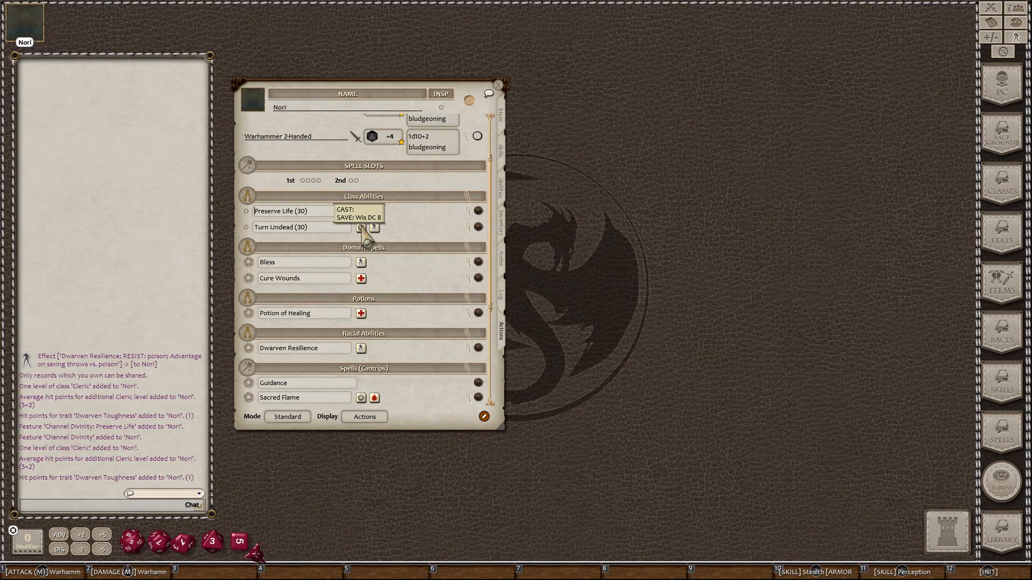
Step: Review Turn Undead's Wisdom save with Group DC in Spell/Ability Use, then collapse its details
left_click(468, 227)
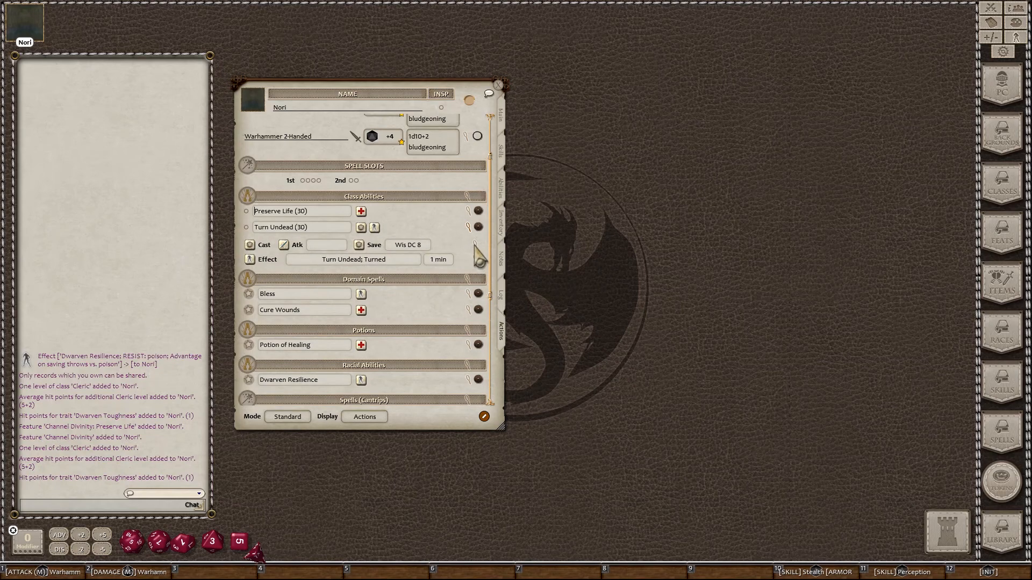
left_click(475, 245)
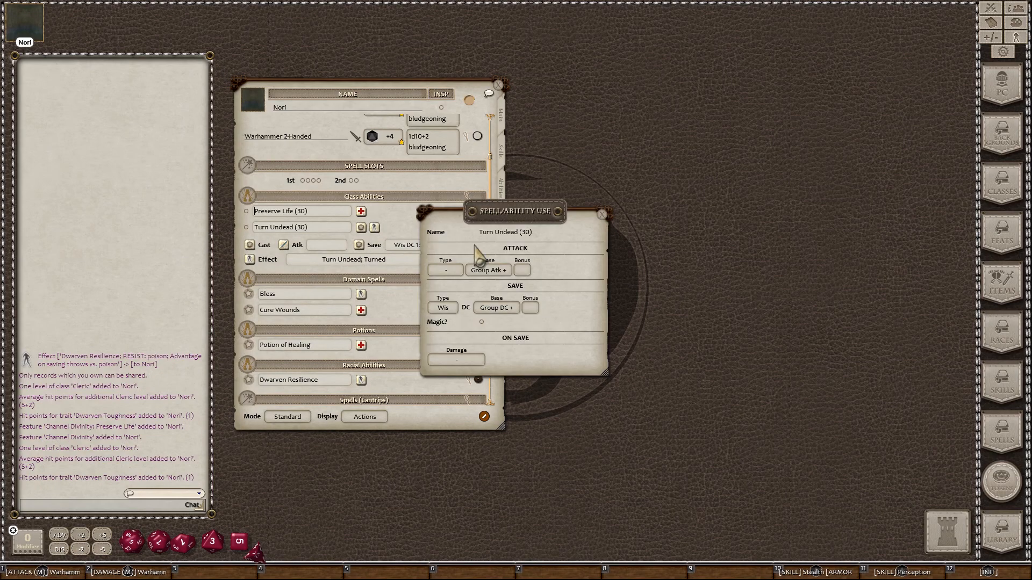
left_click_drag(495, 218, 617, 198)
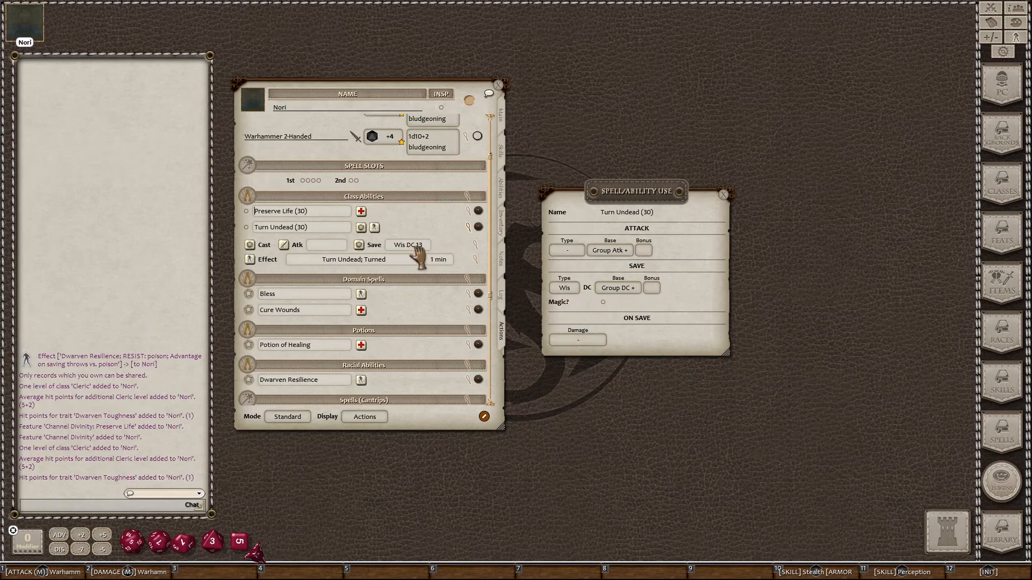
left_click(724, 194)
left_click(469, 227)
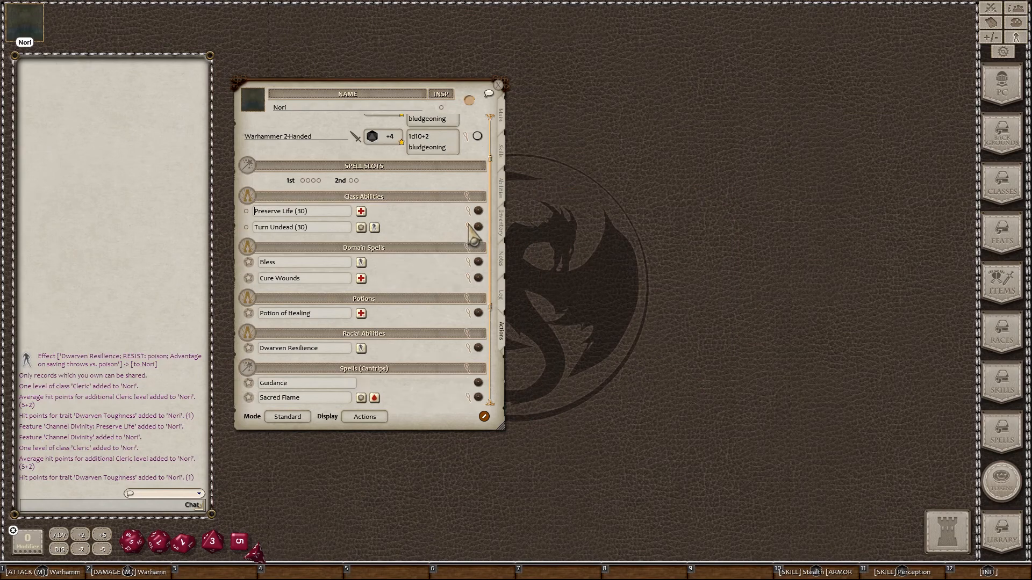
left_click(466, 209)
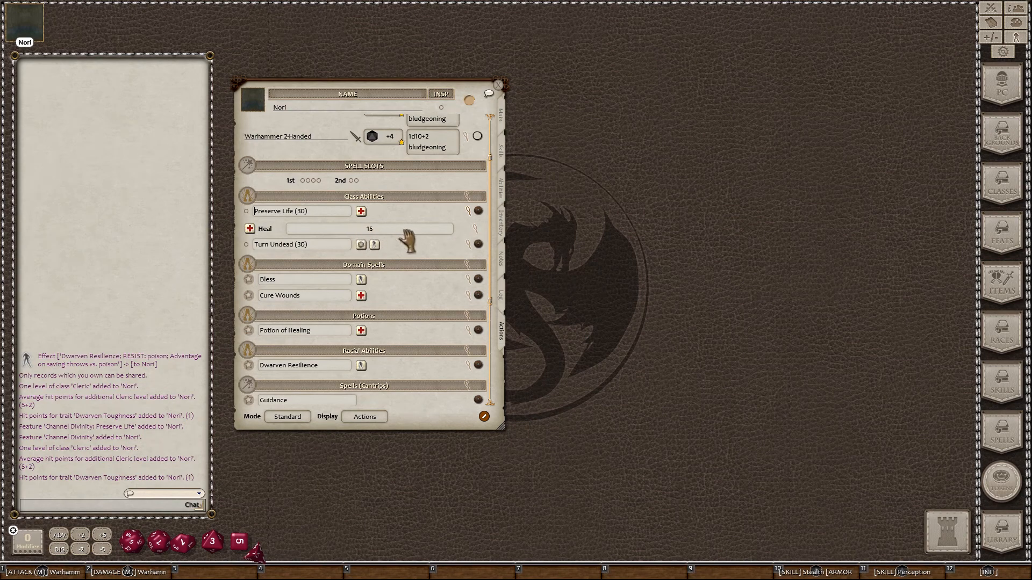
left_click(475, 226)
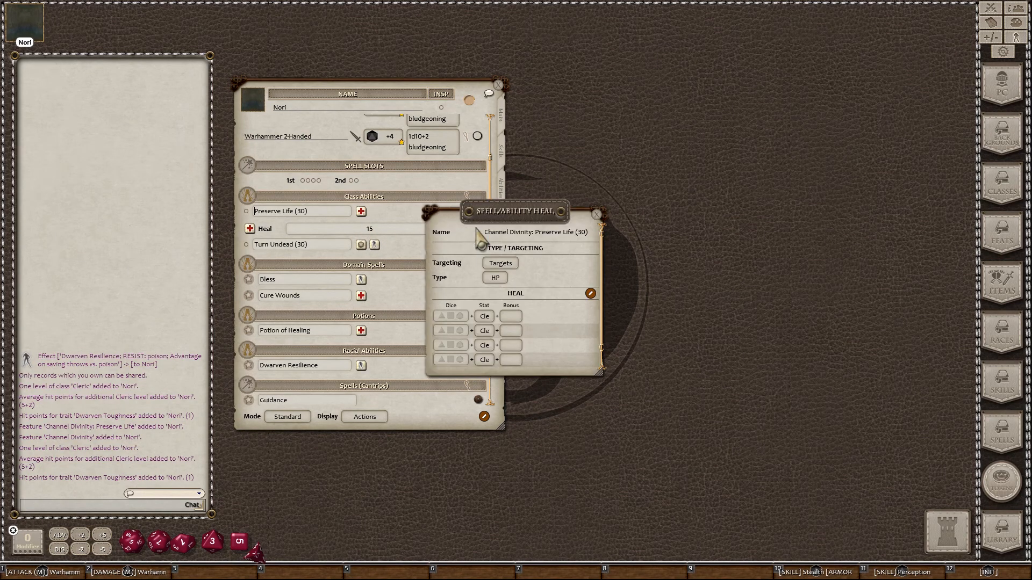
scroll(580, 244, "down", 1)
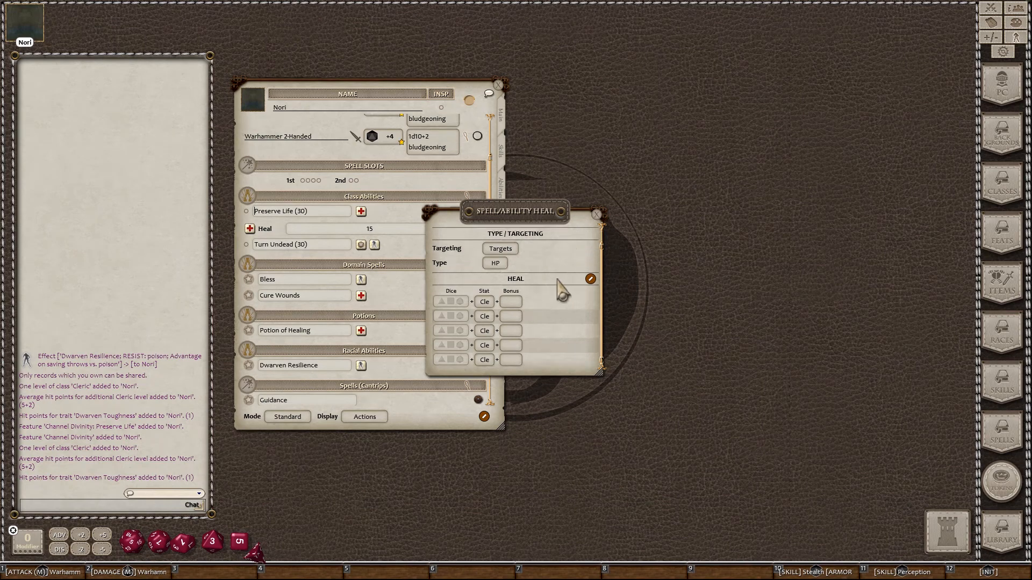
scroll(562, 290, "up", 1)
left_click(596, 214)
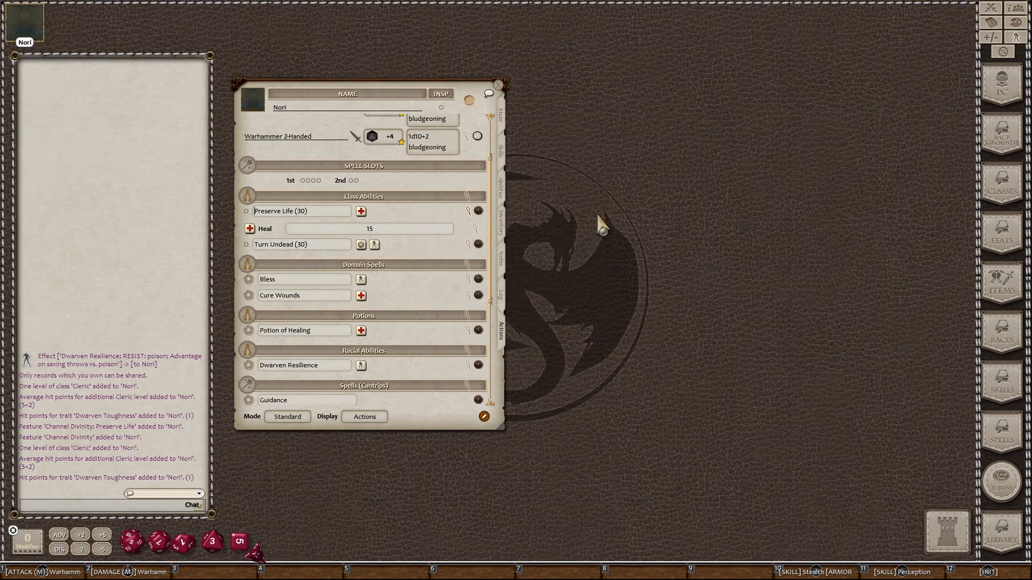
left_click(467, 212)
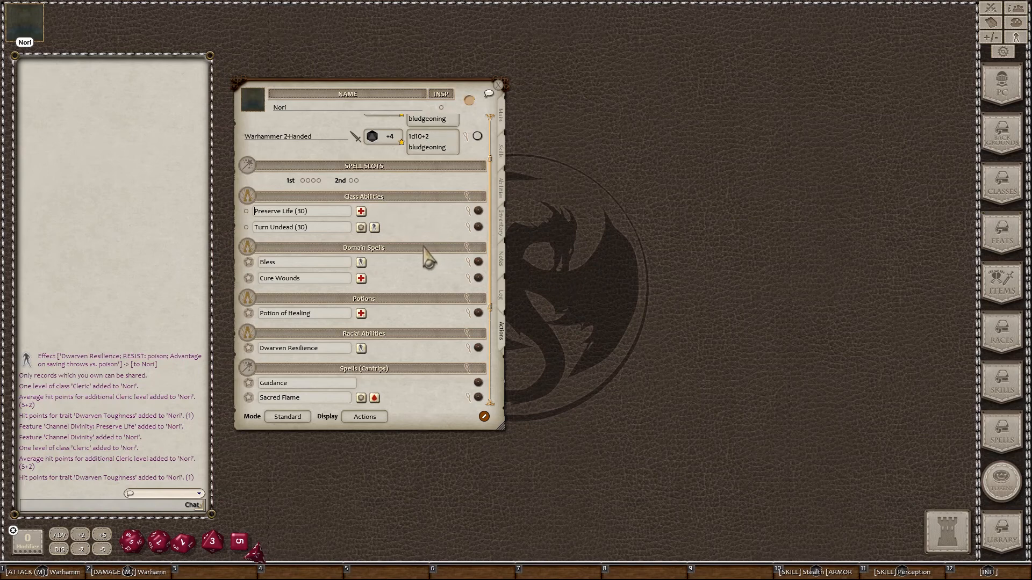
Step: Scroll through Nori's Actions list, then switch the sheet to its Main page
scroll(419, 256, "down", 4)
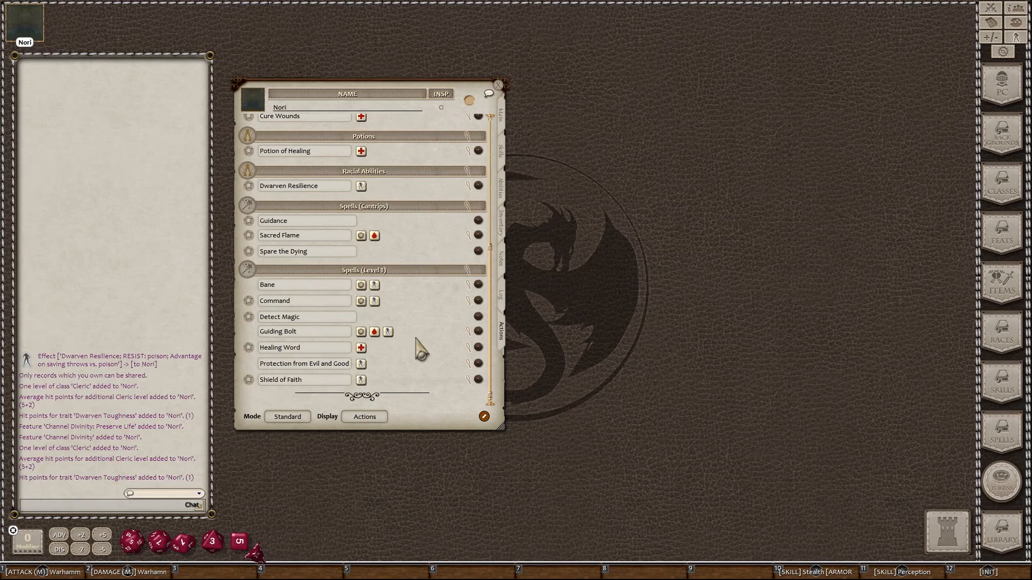
scroll(421, 344, "up", 1)
scroll(424, 352, "up", 3)
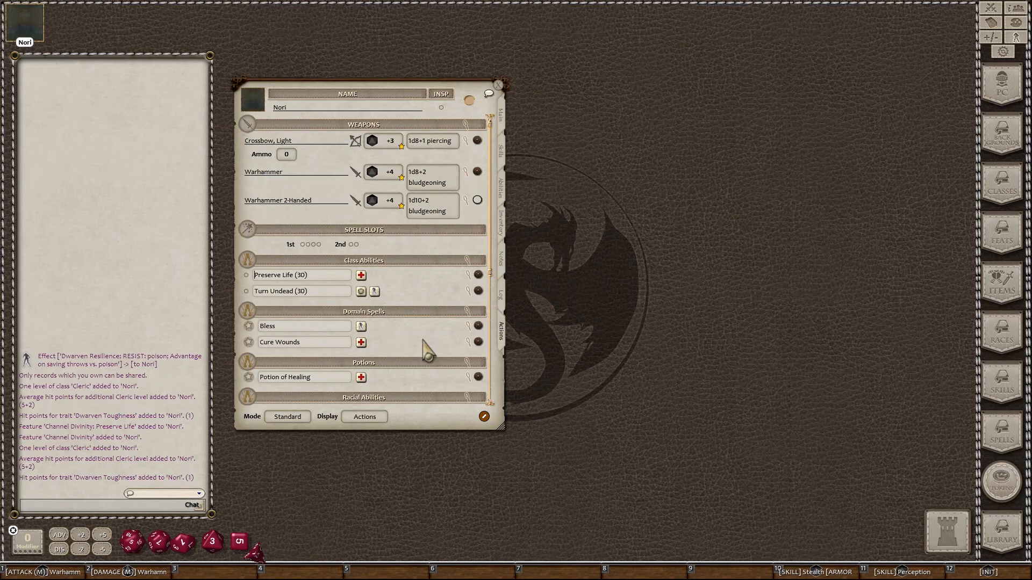
left_click(502, 123)
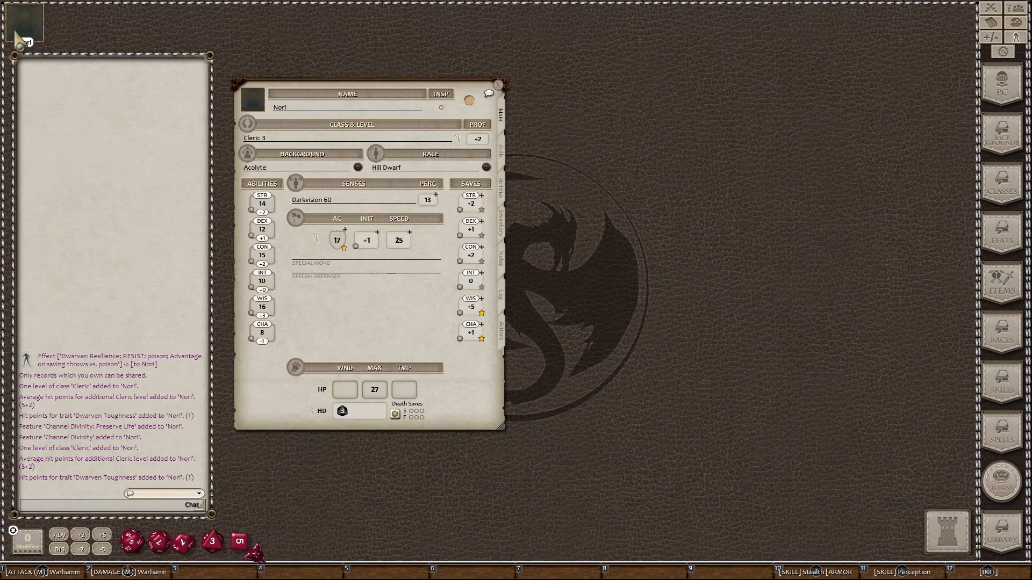
Step: From the sheet's portrait box, browse the FantasyPortraits and other portrait folders
left_click(252, 106)
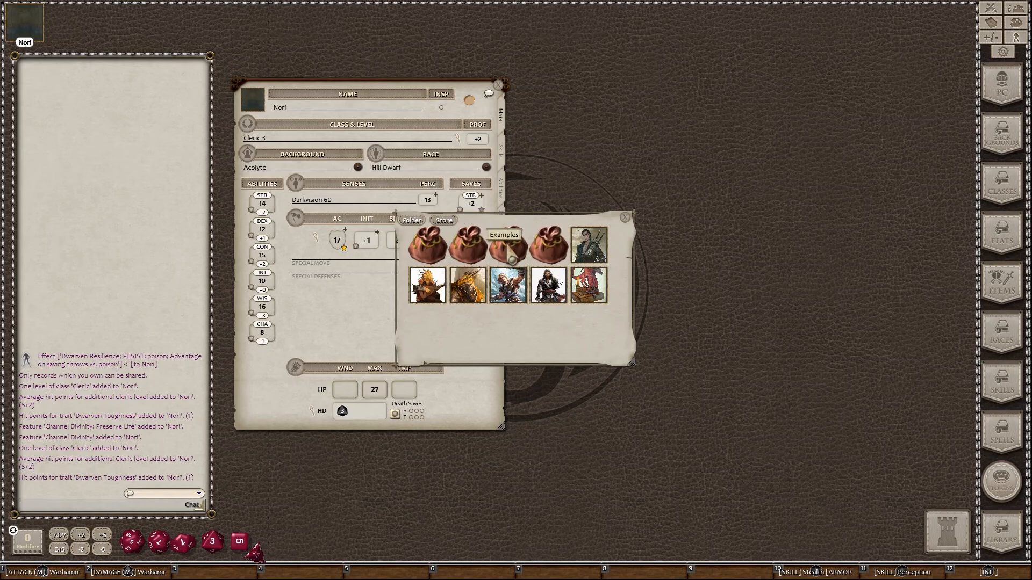
left_click(557, 250)
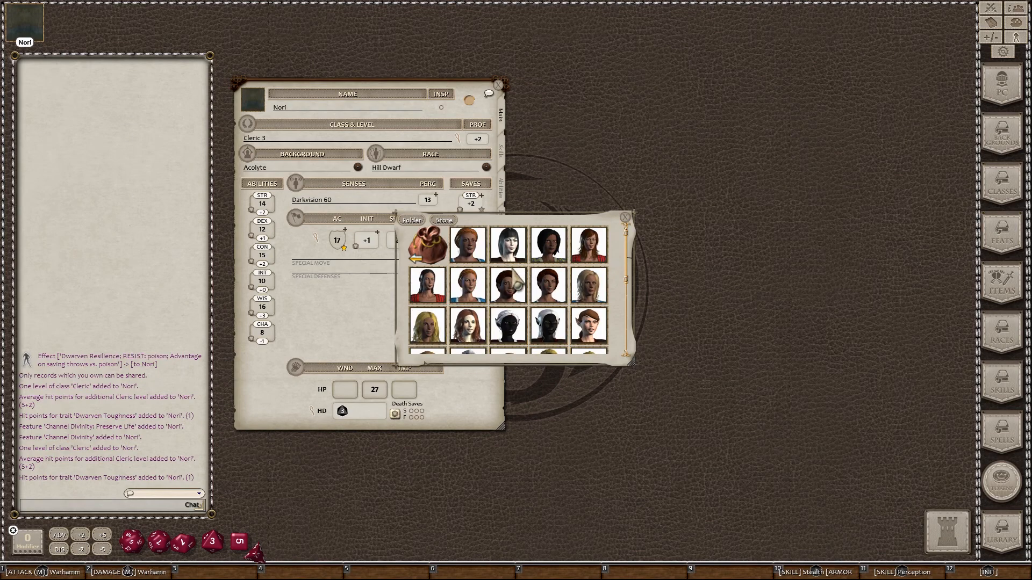
scroll(482, 257, "down", 5)
scroll(483, 256, "up", 5)
left_click(436, 258)
left_click(513, 254)
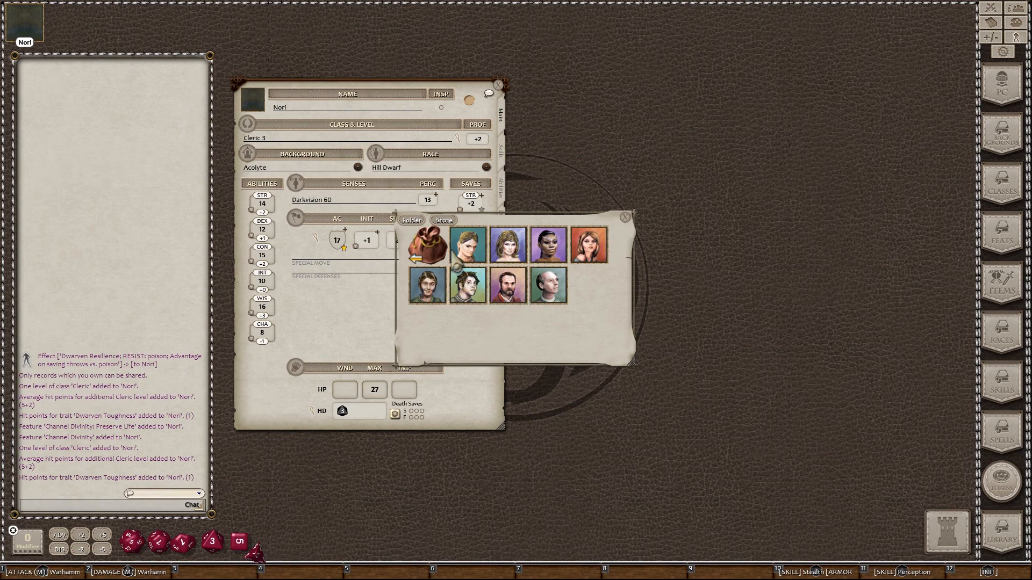
left_click(434, 258)
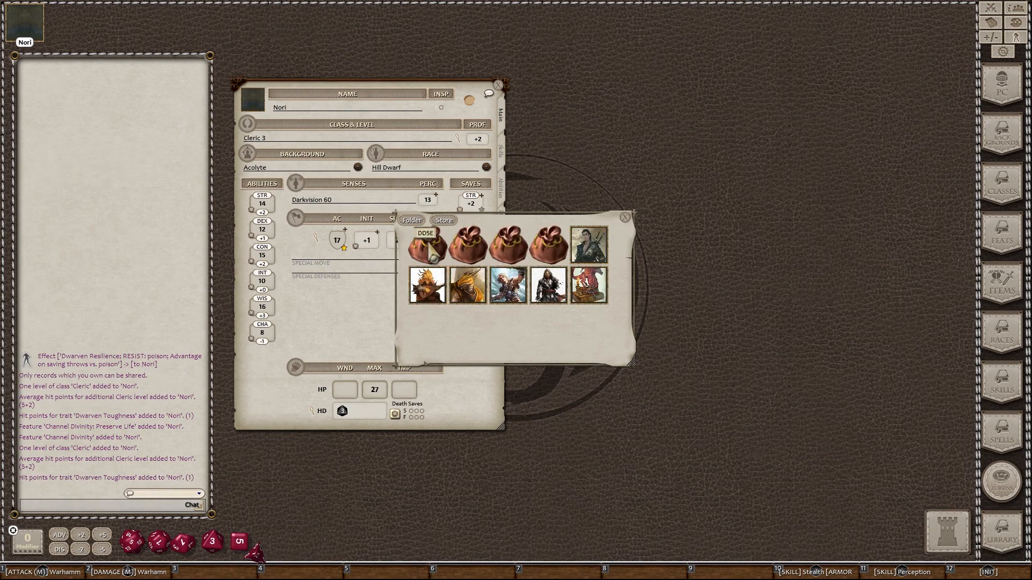
Step: Browse the DND5E Dwarf portrait bag, then leave the picker without choosing a portrait
left_click(475, 252)
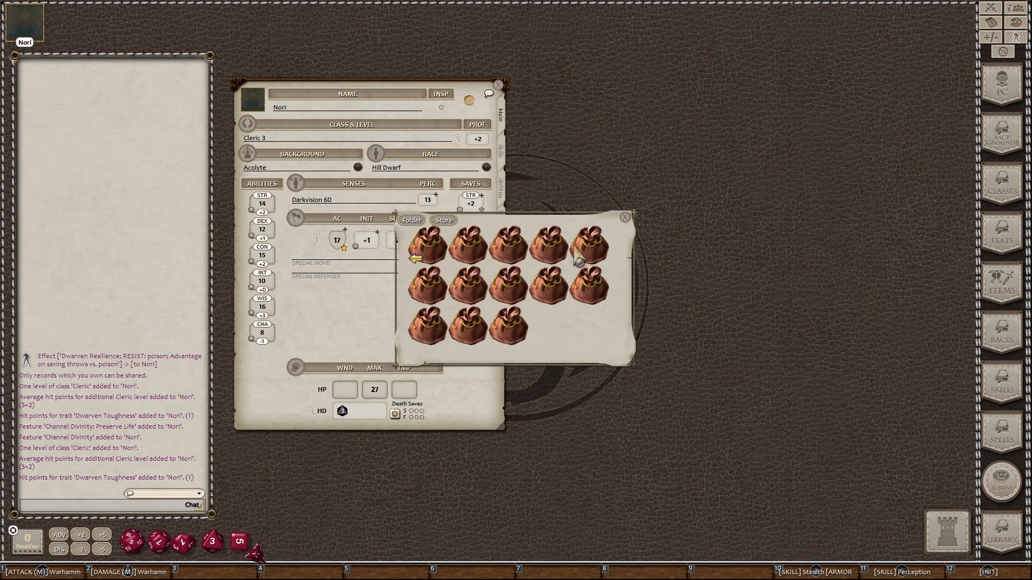
left_click(590, 256)
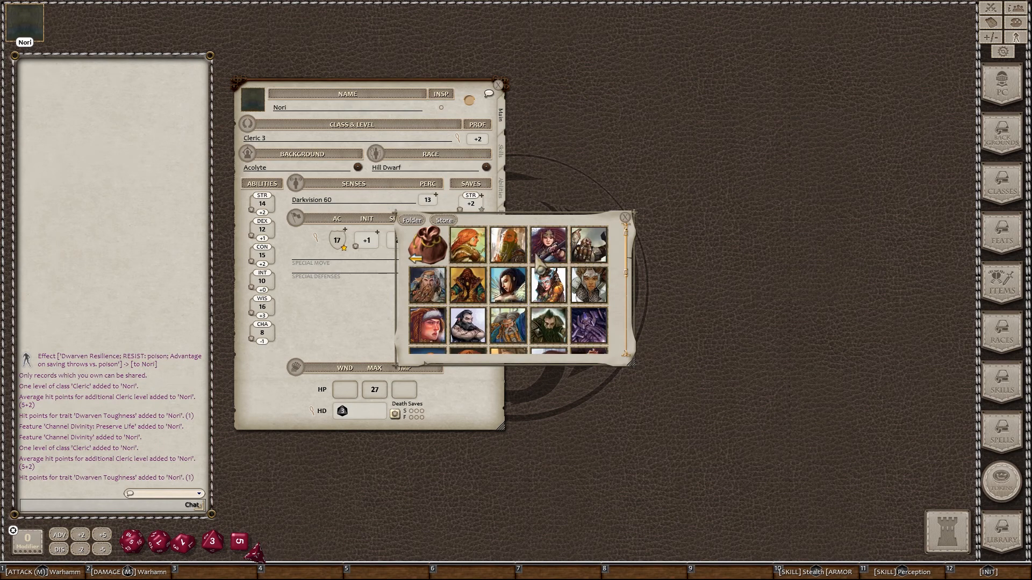
scroll(521, 293, "down", 3)
scroll(436, 258, "up", 2)
left_click(432, 249)
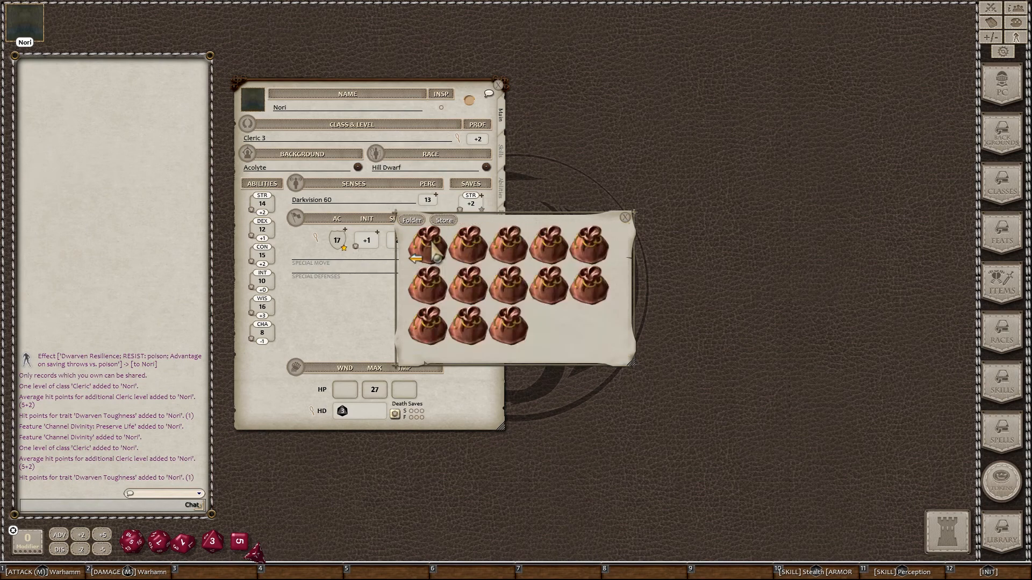
scroll(436, 250, "down", 1)
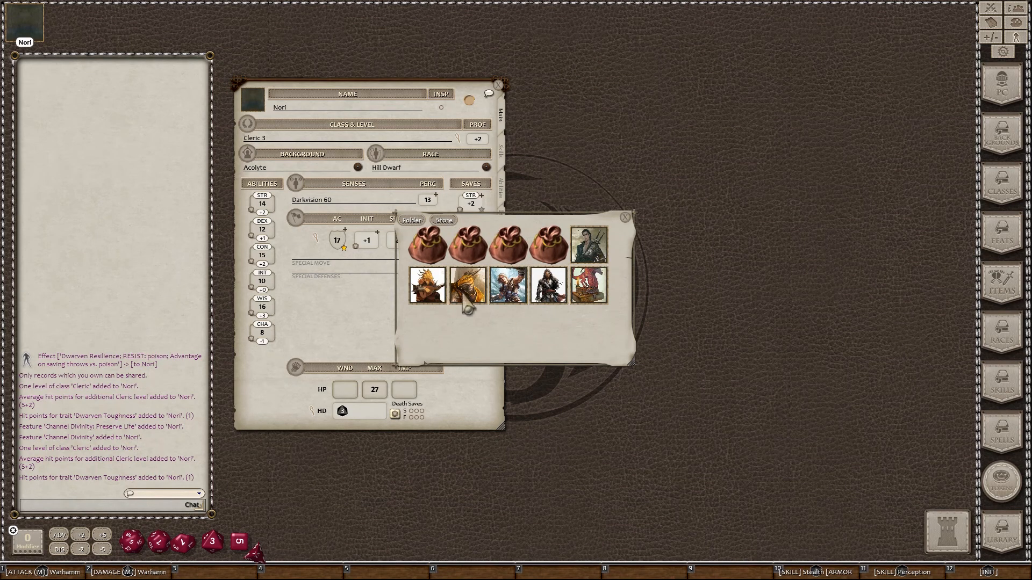
left_click(413, 221)
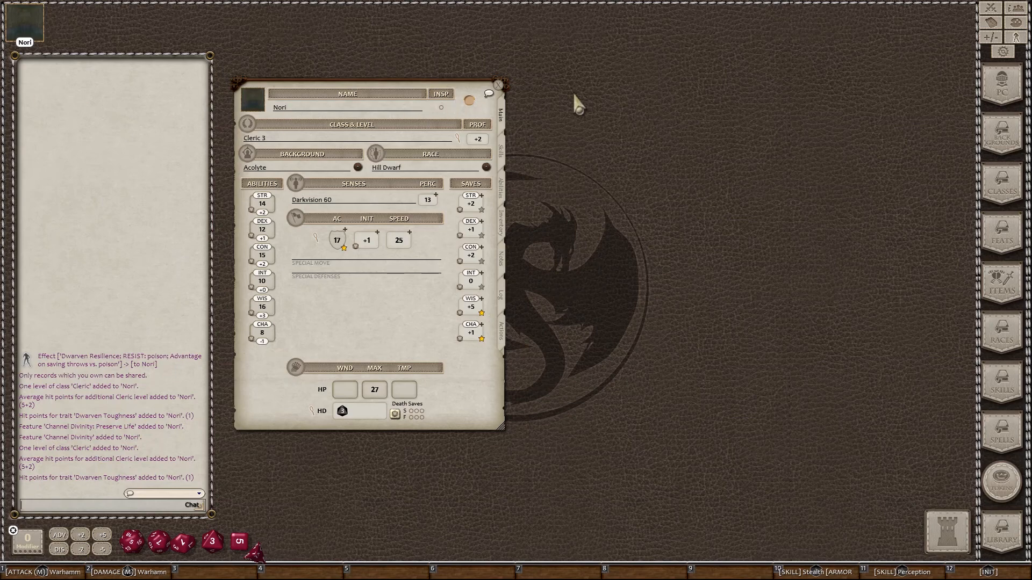
Step: Assign a portrait from the DND5E Dwarf bag to Nori through her sheet's portrait box
left_click(250, 102)
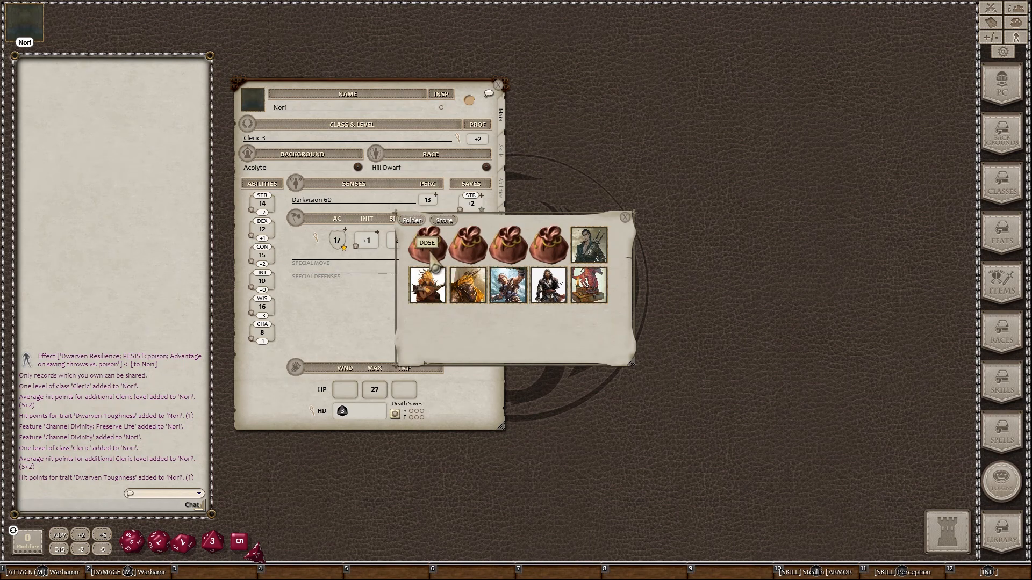
left_click(466, 248)
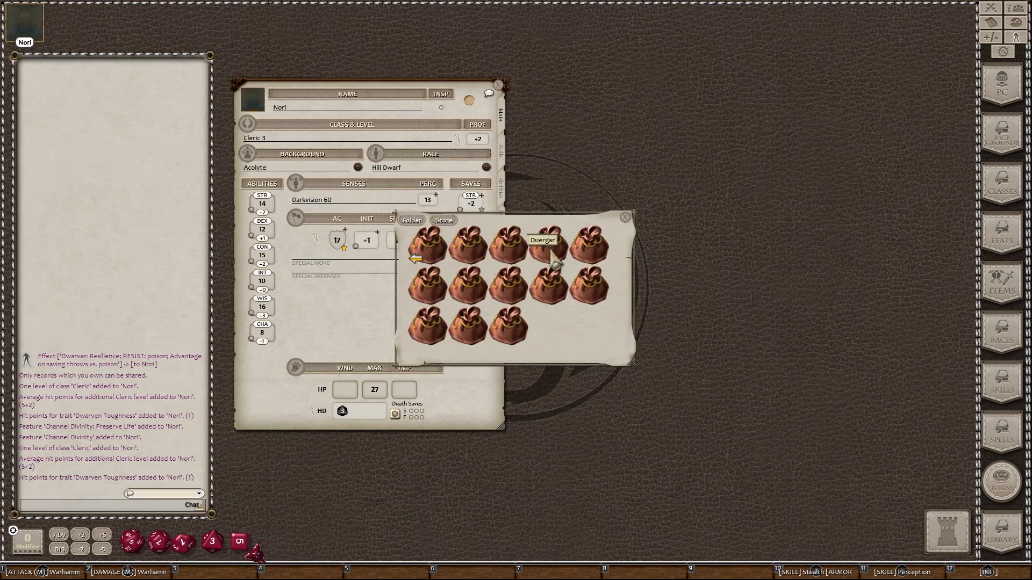
left_click(595, 258)
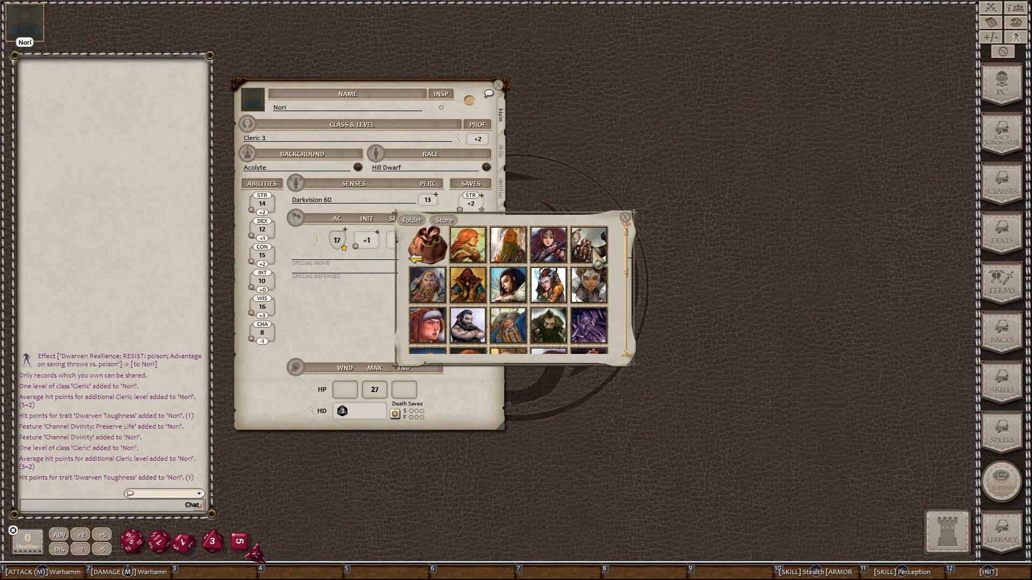
left_click(512, 246)
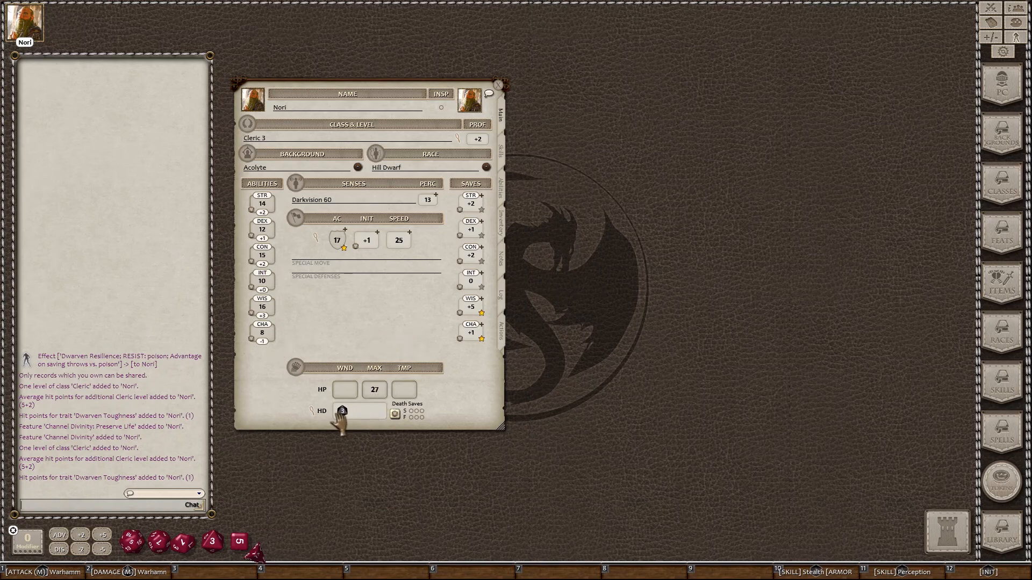
left_click_drag(343, 413, 382, 314)
Step: Cycle through the Skills, Abilities, Inventory, Notes and Log pages, then scroll Nori's Actions list
left_click(500, 150)
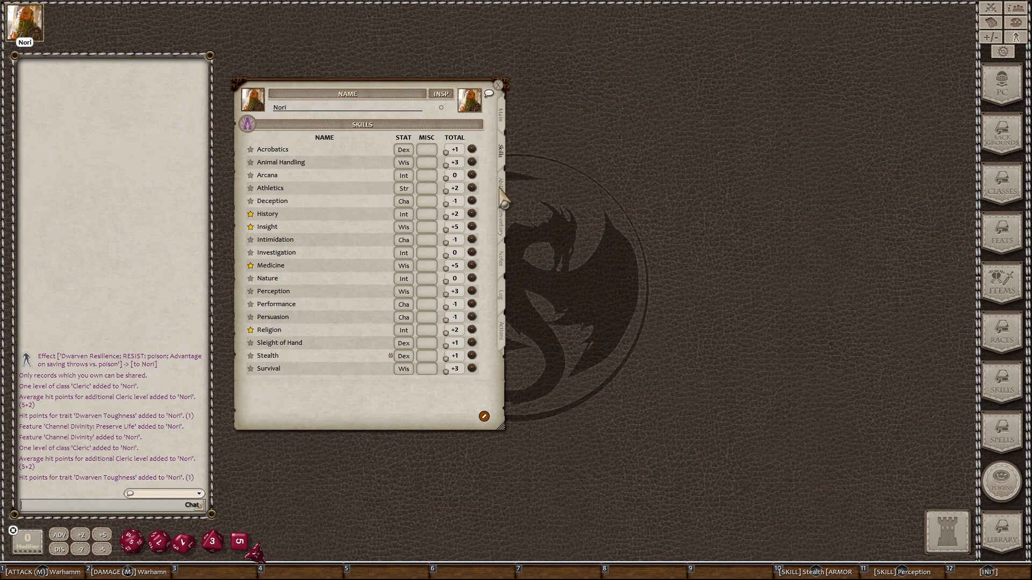
left_click(501, 188)
left_click(501, 223)
left_click(501, 257)
left_click(500, 295)
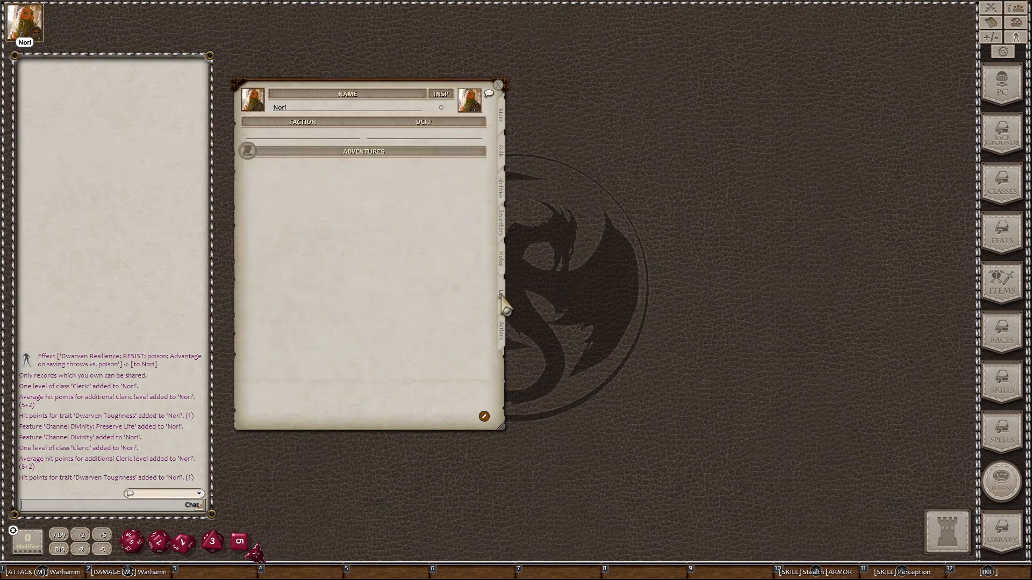
left_click(502, 332)
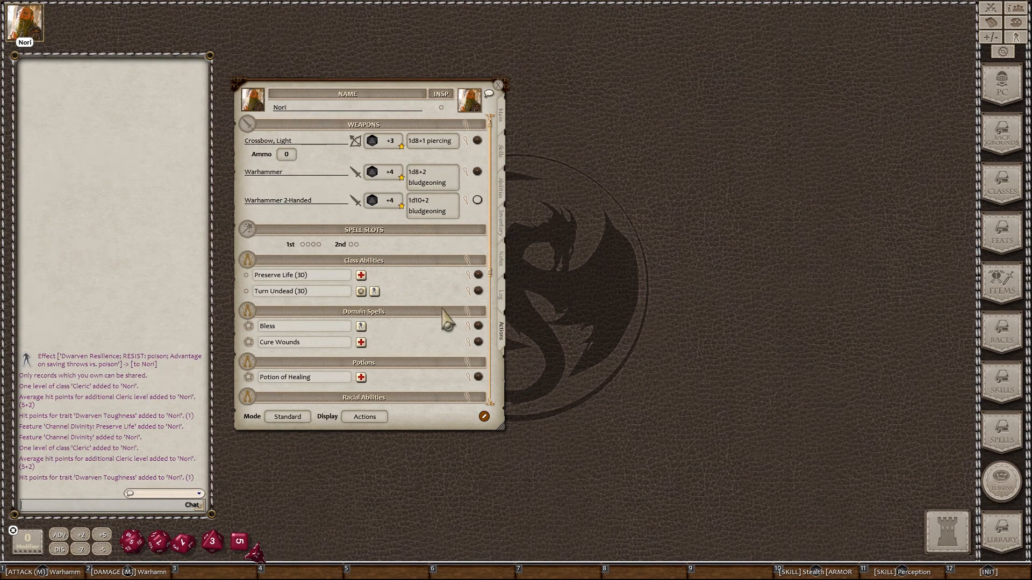
scroll(448, 320, "down", 3)
scroll(449, 320, "down", 5)
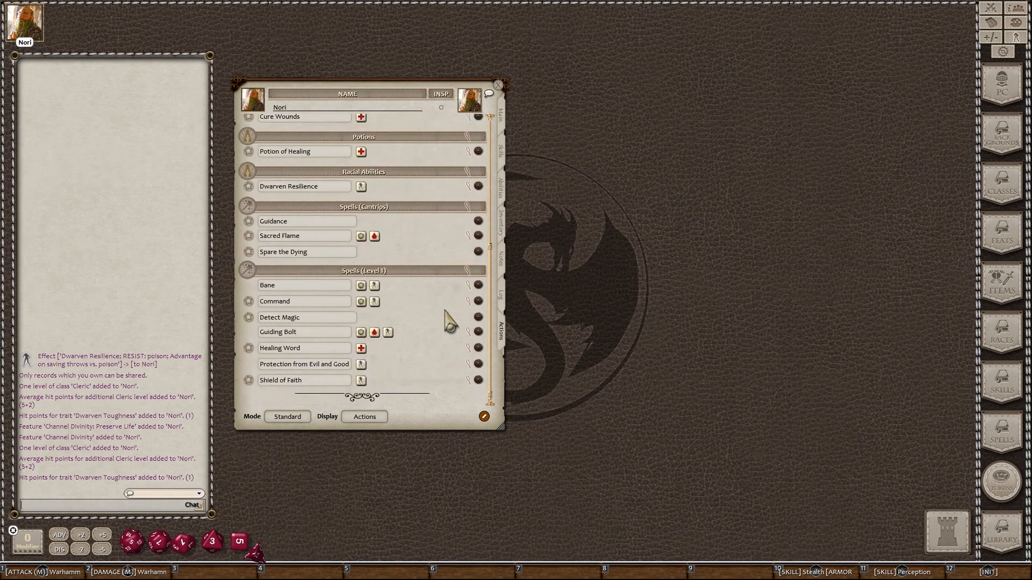
scroll(449, 319, "up", 3)
scroll(449, 320, "up", 5)
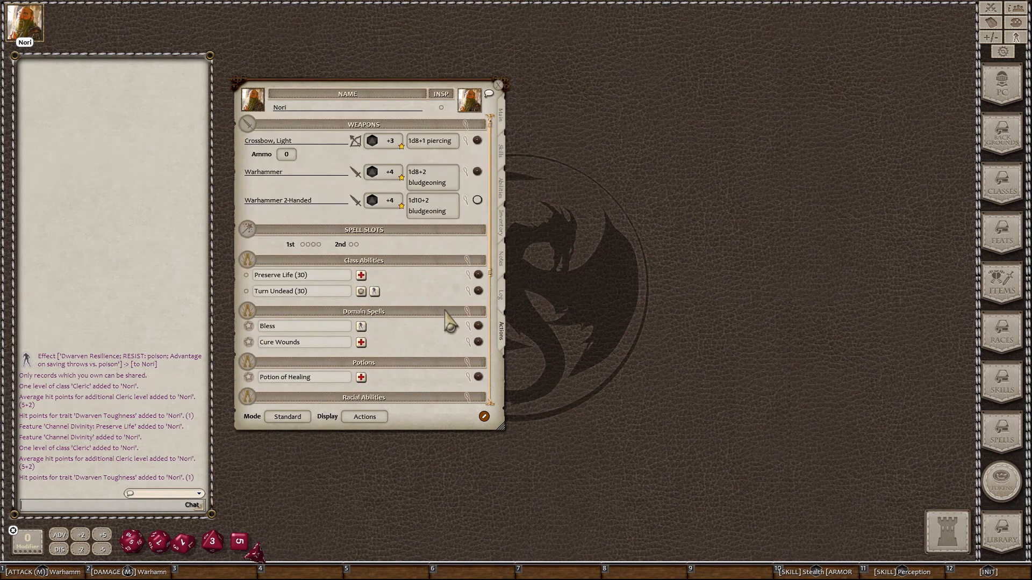
scroll(449, 321, "down", 10)
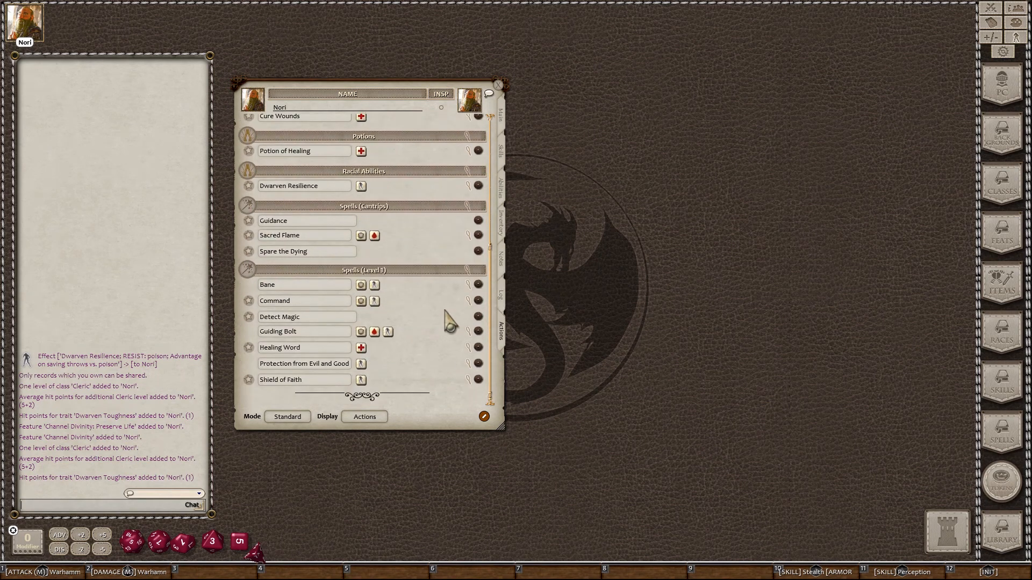
scroll(448, 321, "up", 10)
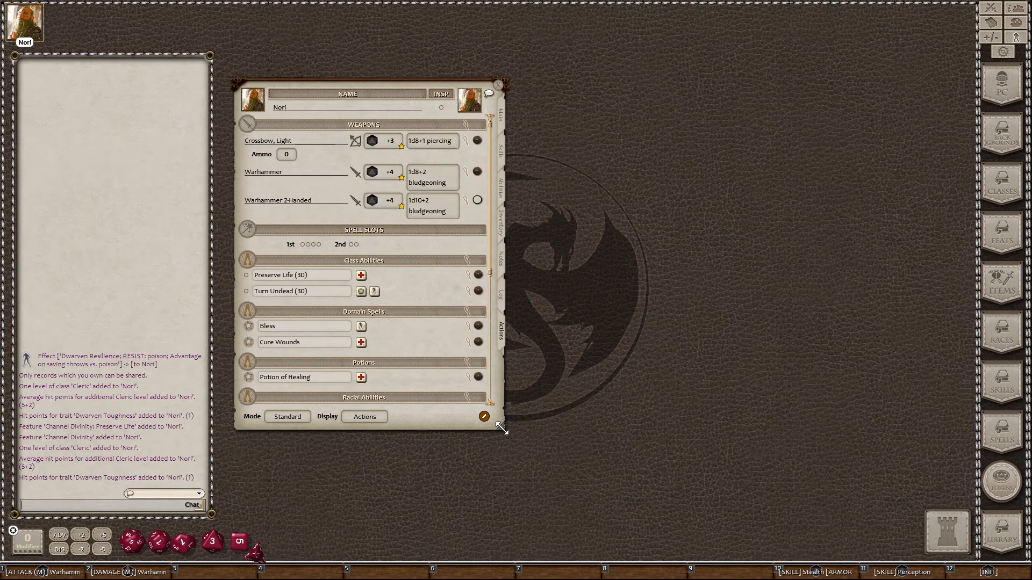
Step: Enlarge Nori's sheet by its corner, scroll the Actions list, then return to the Main page
left_click_drag(502, 428, 539, 486)
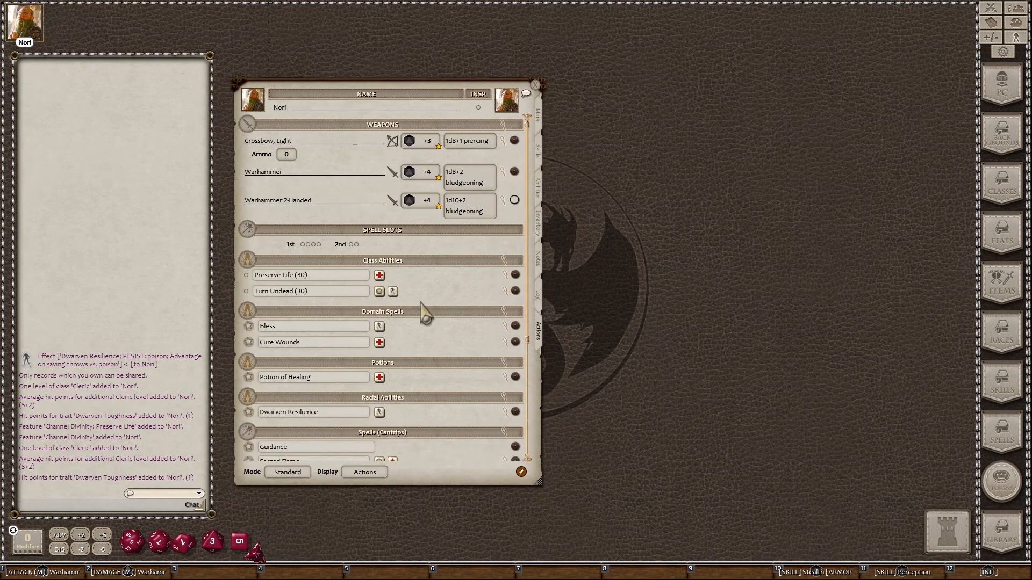
scroll(424, 312, "down", 1)
scroll(424, 312, "down", 4)
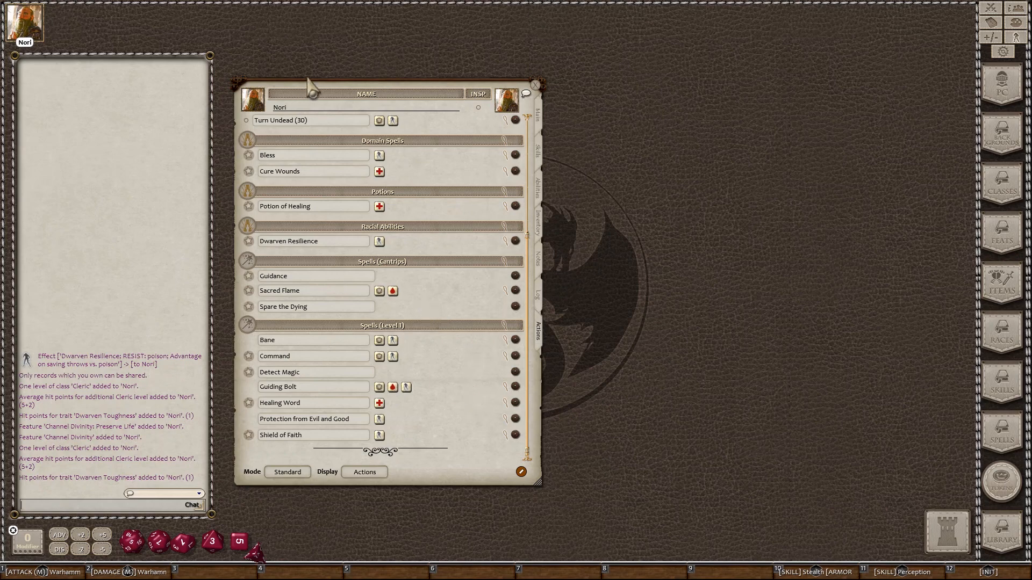
scroll(476, 268, "up", 5)
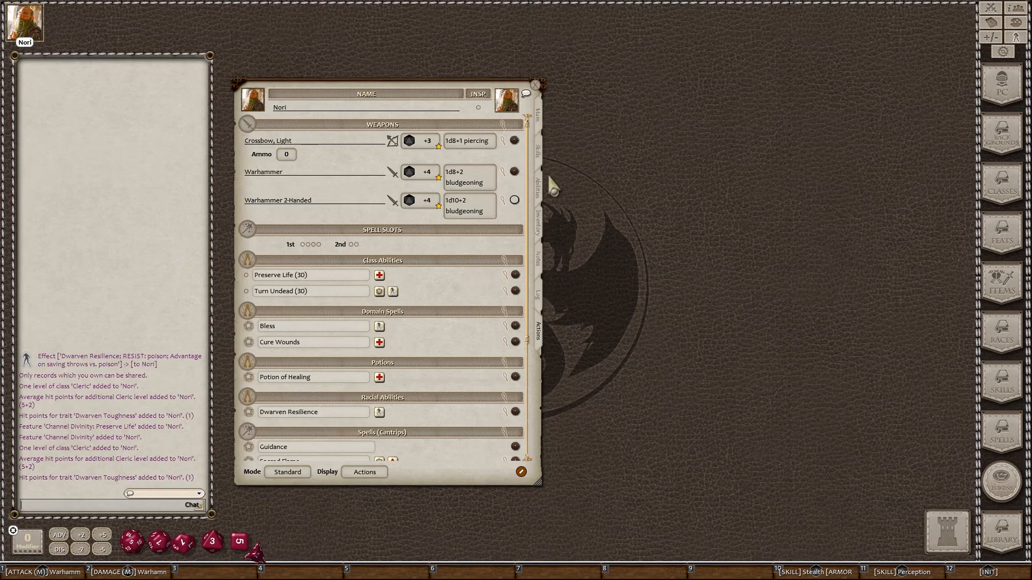
left_click(540, 118)
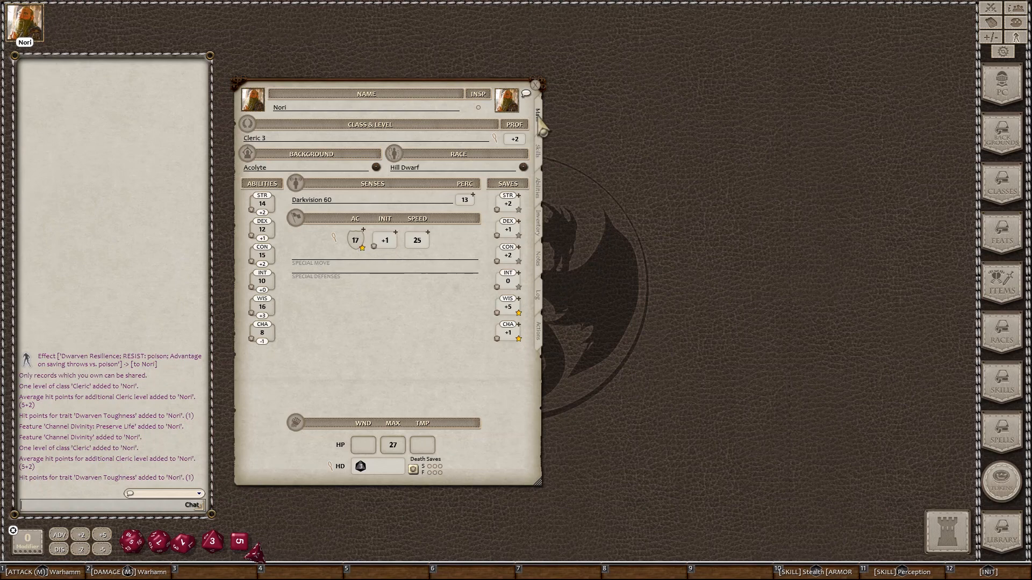
Step: Glance at Nori's Skills page, return to Main, then resize the sheet smaller and raise it on screen
left_click(540, 152)
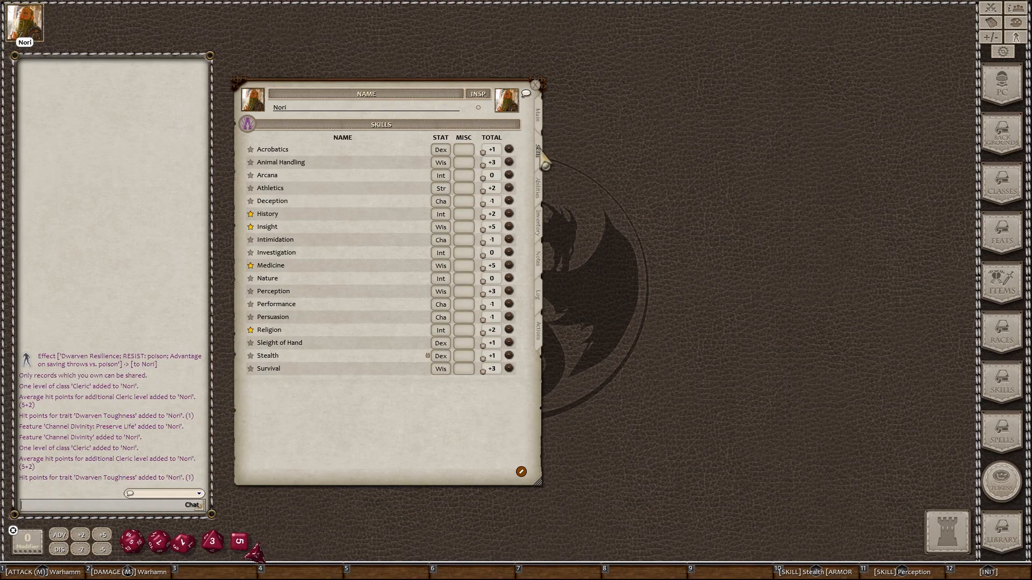
left_click(539, 130)
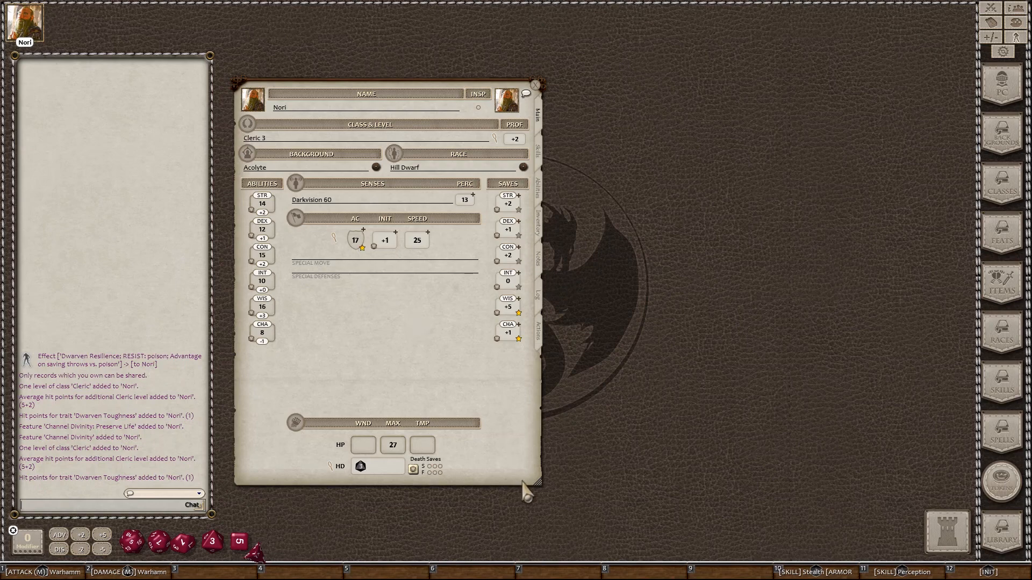
left_click_drag(540, 485, 499, 419)
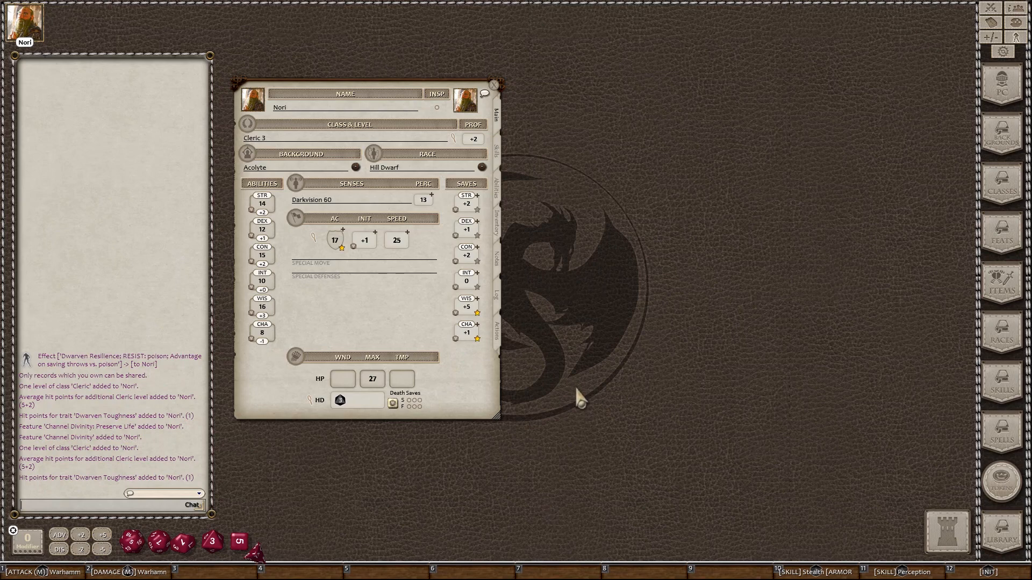
left_click_drag(461, 398, 461, 339)
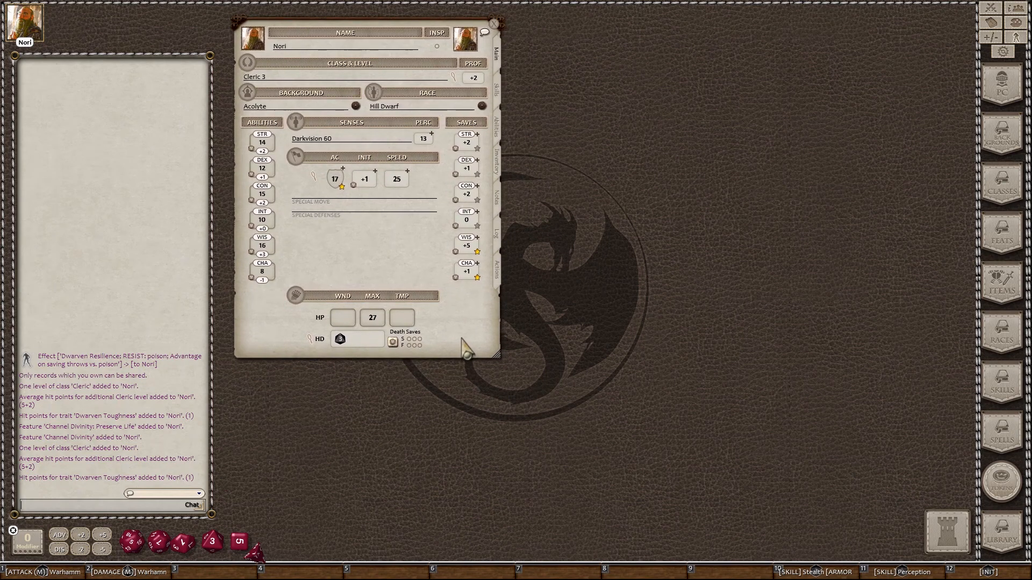